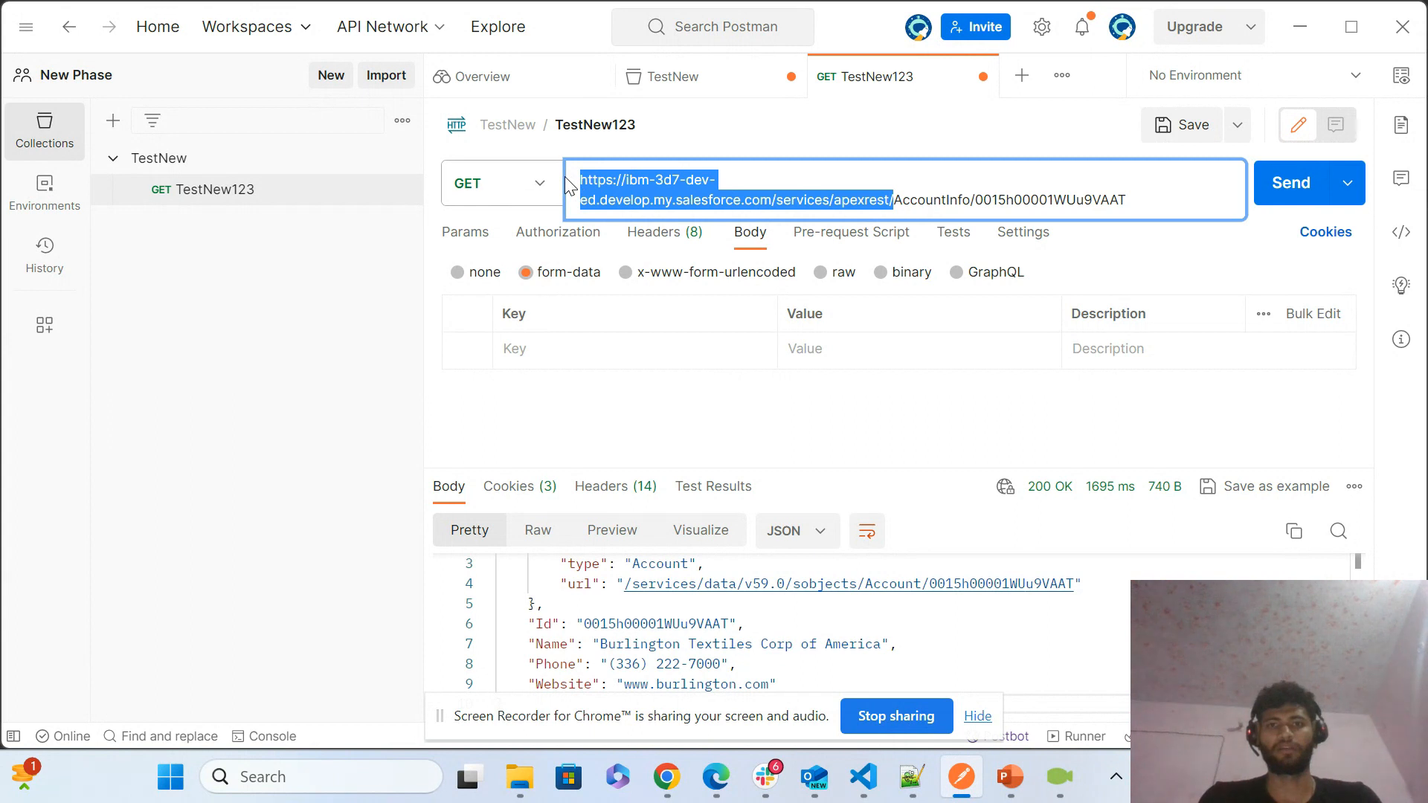
# - Examine the parts of the TestNew123 request URL: org domain, services/apexrest path, AccountInfo resource and account record ID
pyautogui.click(781, 200)
pyautogui.moveTo(771, 199); pyautogui.dragTo(574, 176)
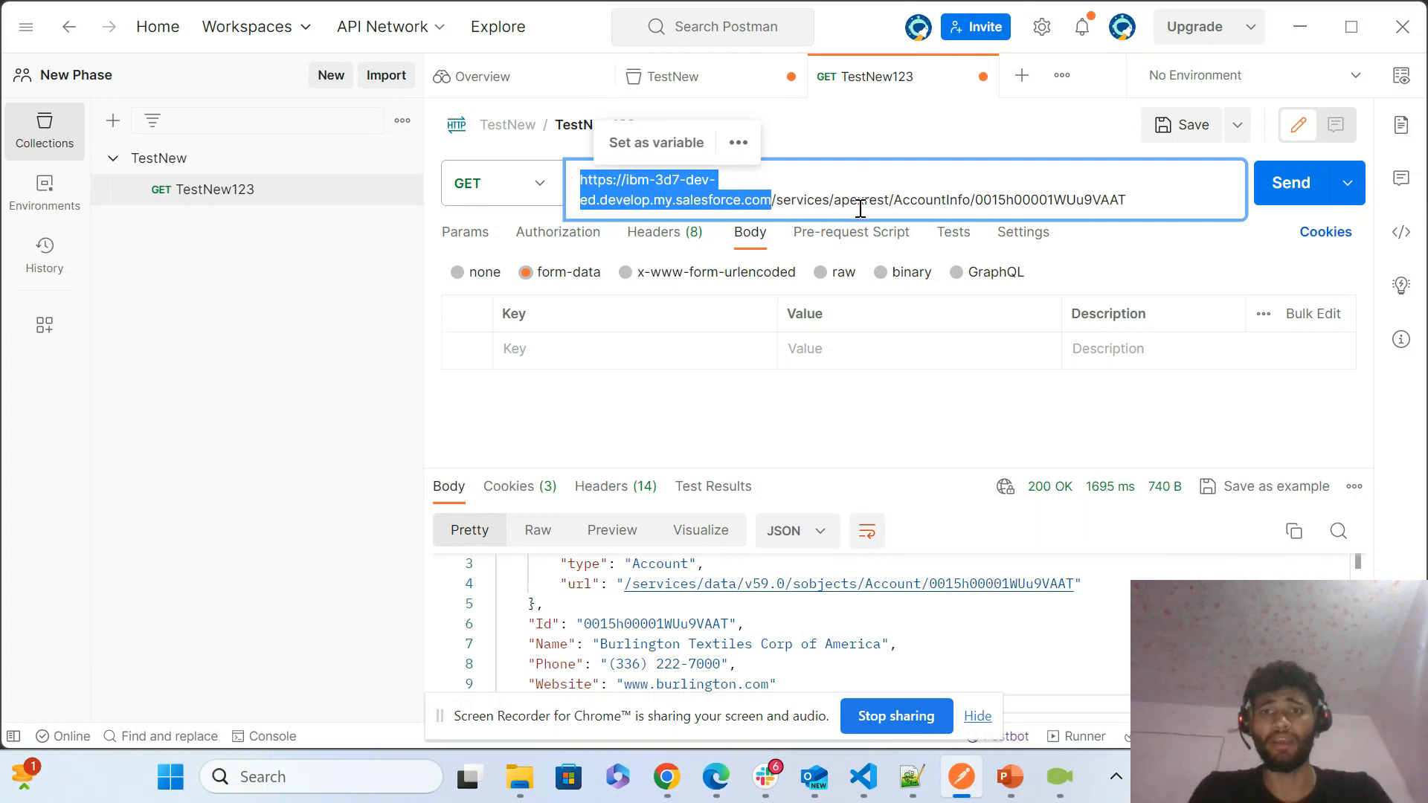
pyautogui.moveTo(776, 199); pyautogui.dragTo(895, 198)
pyautogui.click(883, 202)
pyautogui.click(781, 203)
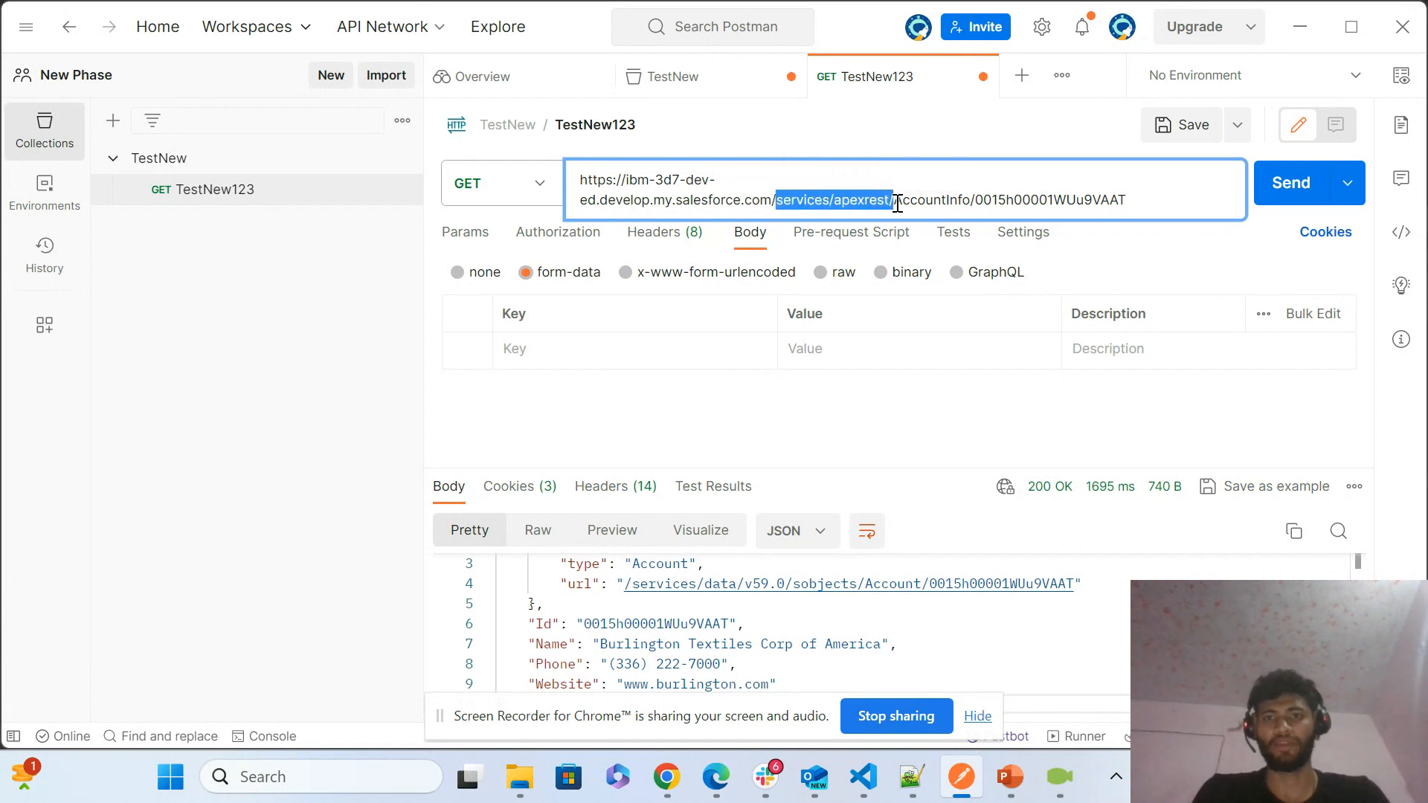
pyautogui.doubleClick(940, 200)
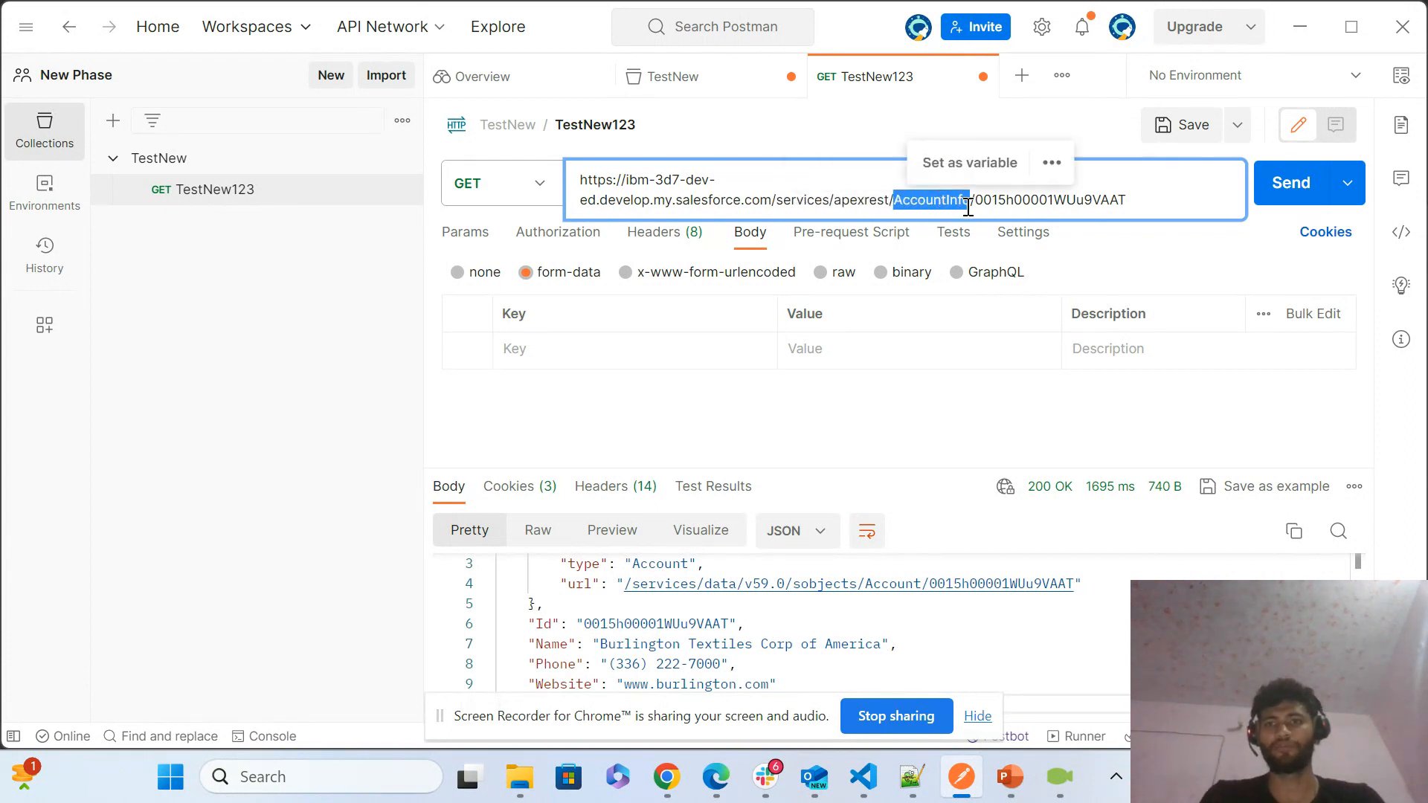
pyautogui.moveTo(1152, 203); pyautogui.dragTo(974, 201)
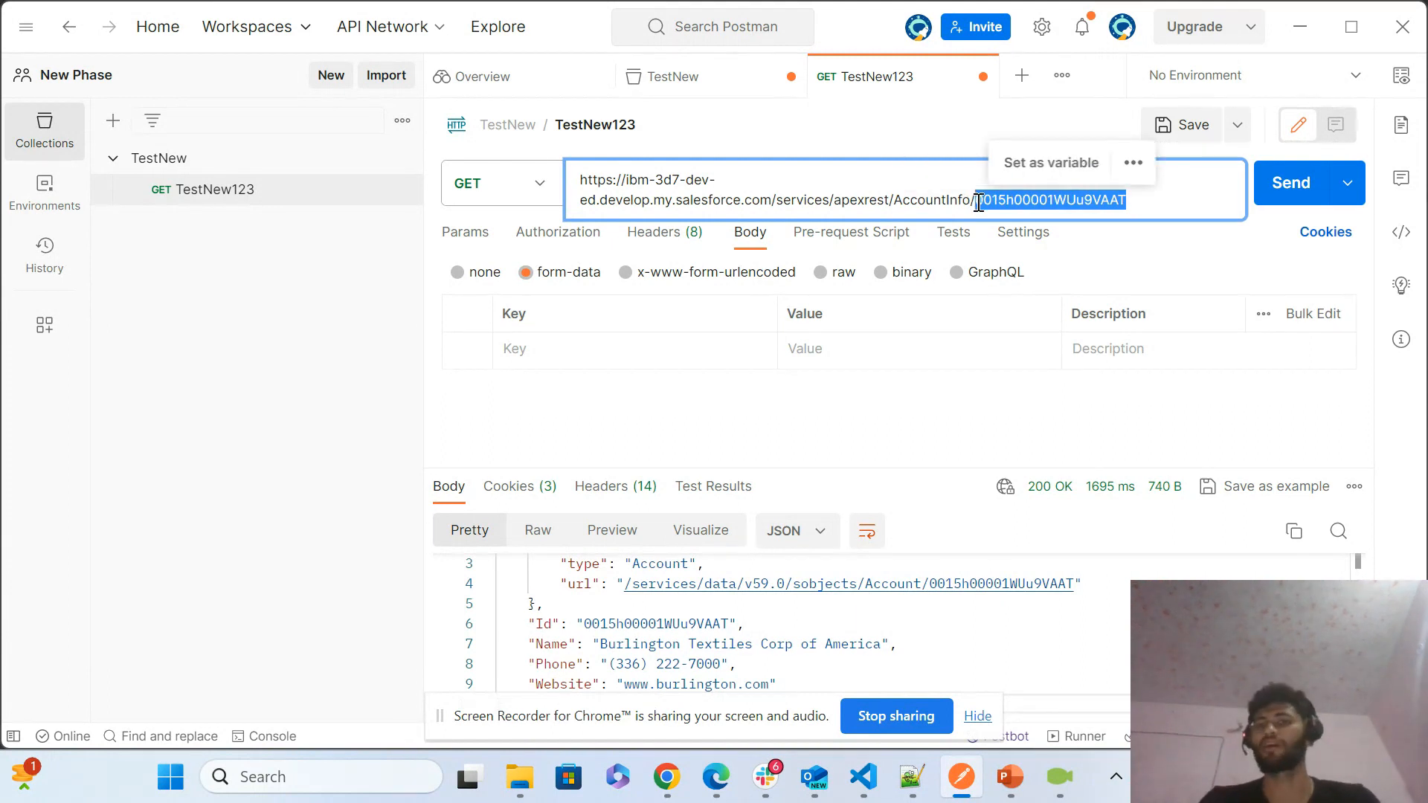
# - Try to send the TestNew123 GET request for the account record with the current access token
pyautogui.click(1190, 269)
pyautogui.click(1291, 182)
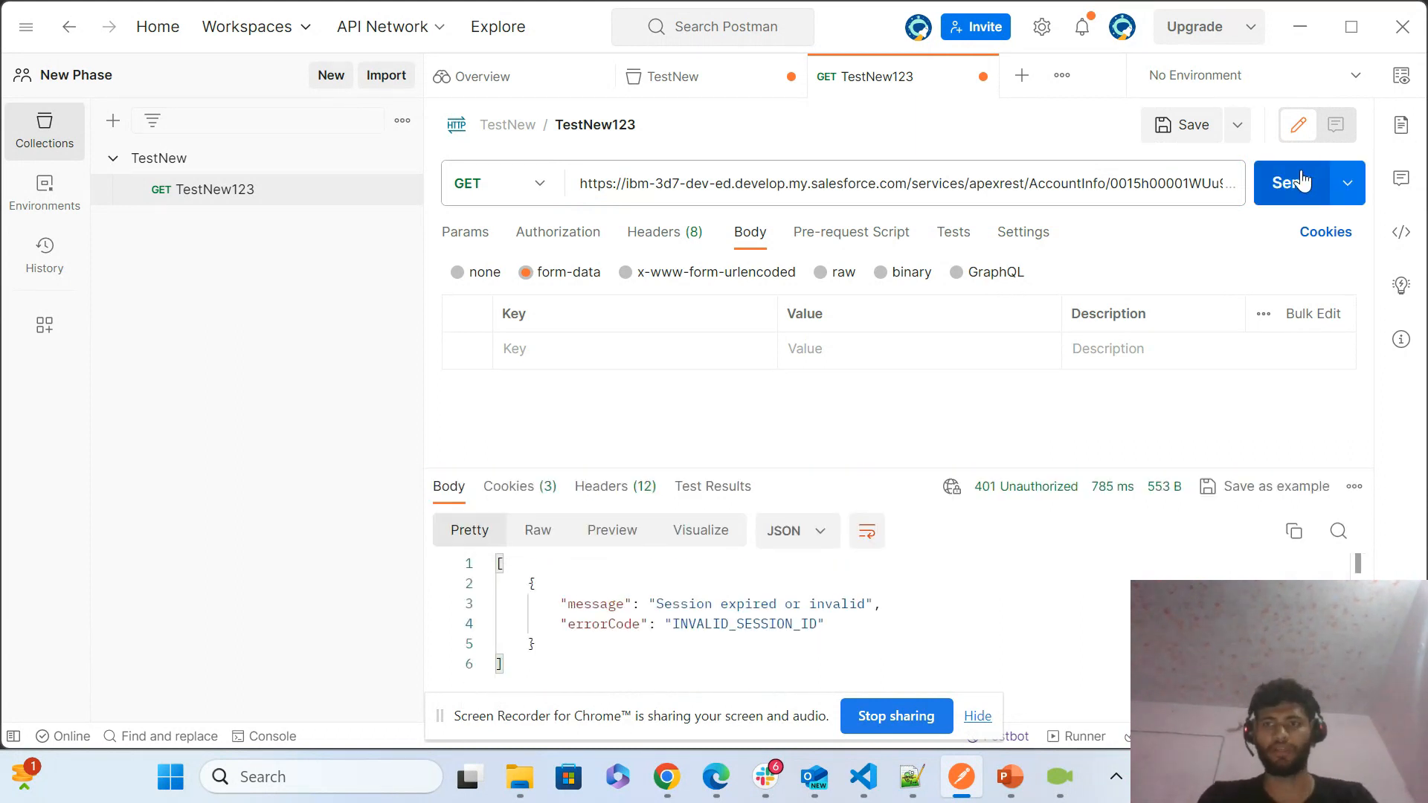
pyautogui.click(1300, 182)
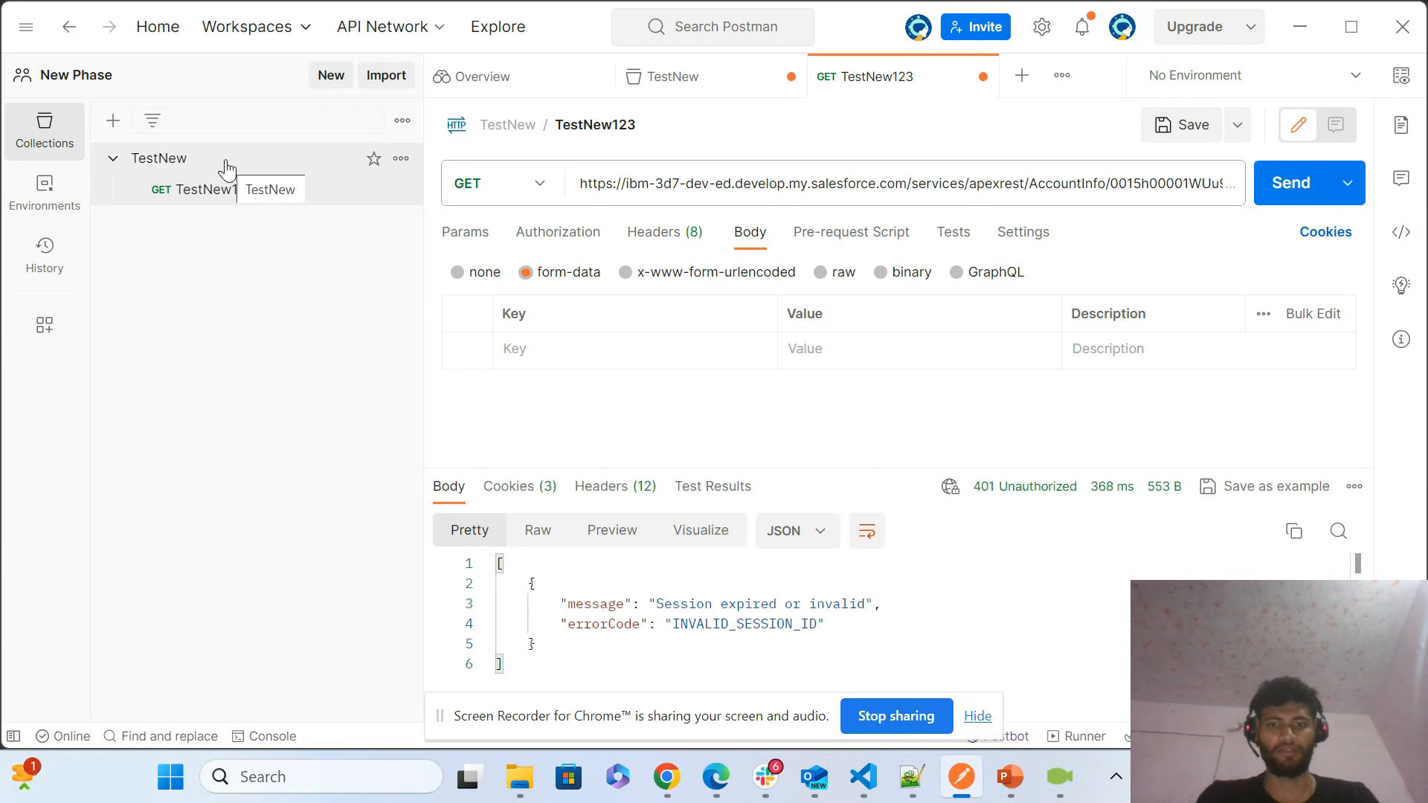
# - Generate a new OAuth 2.0 access token in the TestNew collection's authorization settings and apply it to the collection
pyautogui.click(223, 158)
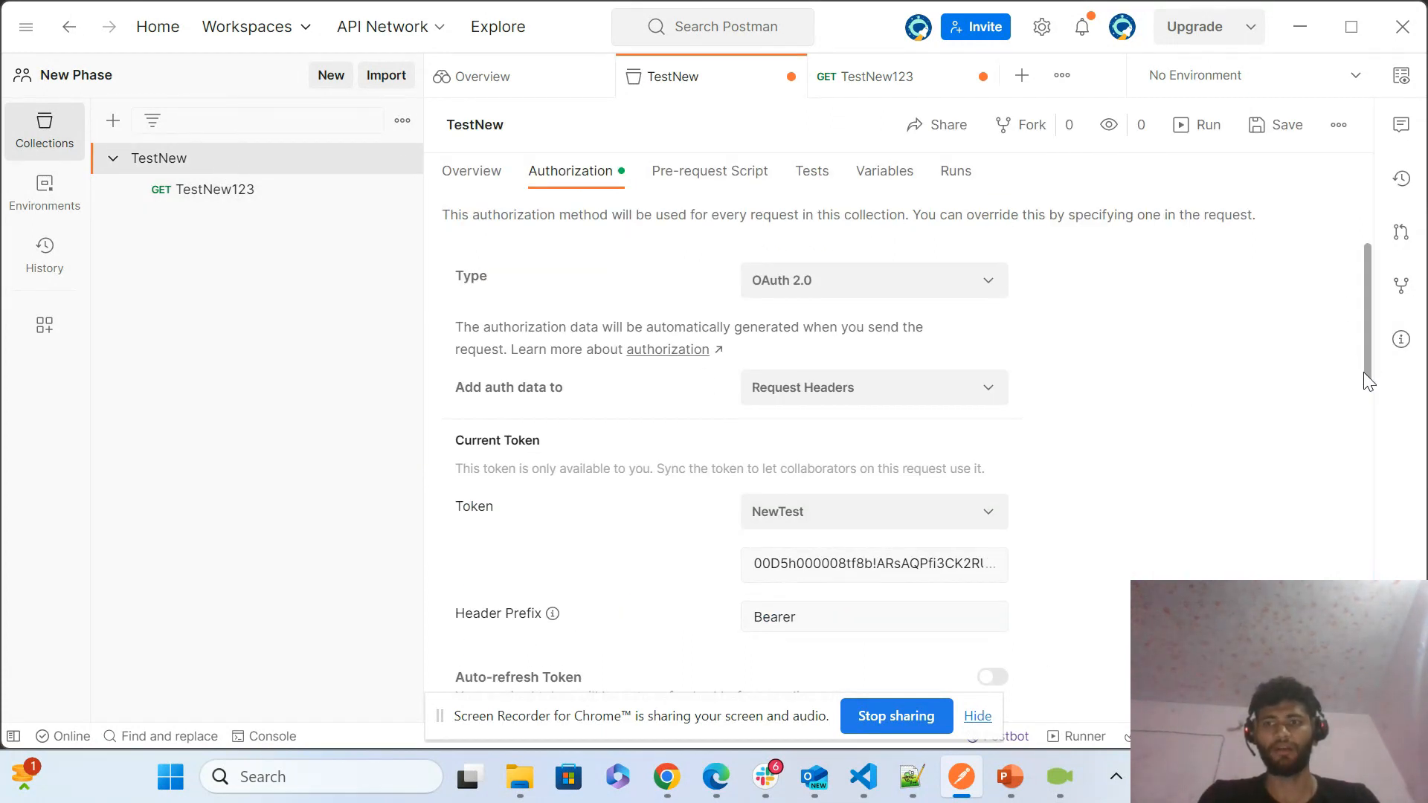
pyautogui.moveTo(1367, 365); pyautogui.dragTo(1346, 550)
pyautogui.scroll(-8, 1346, 551)
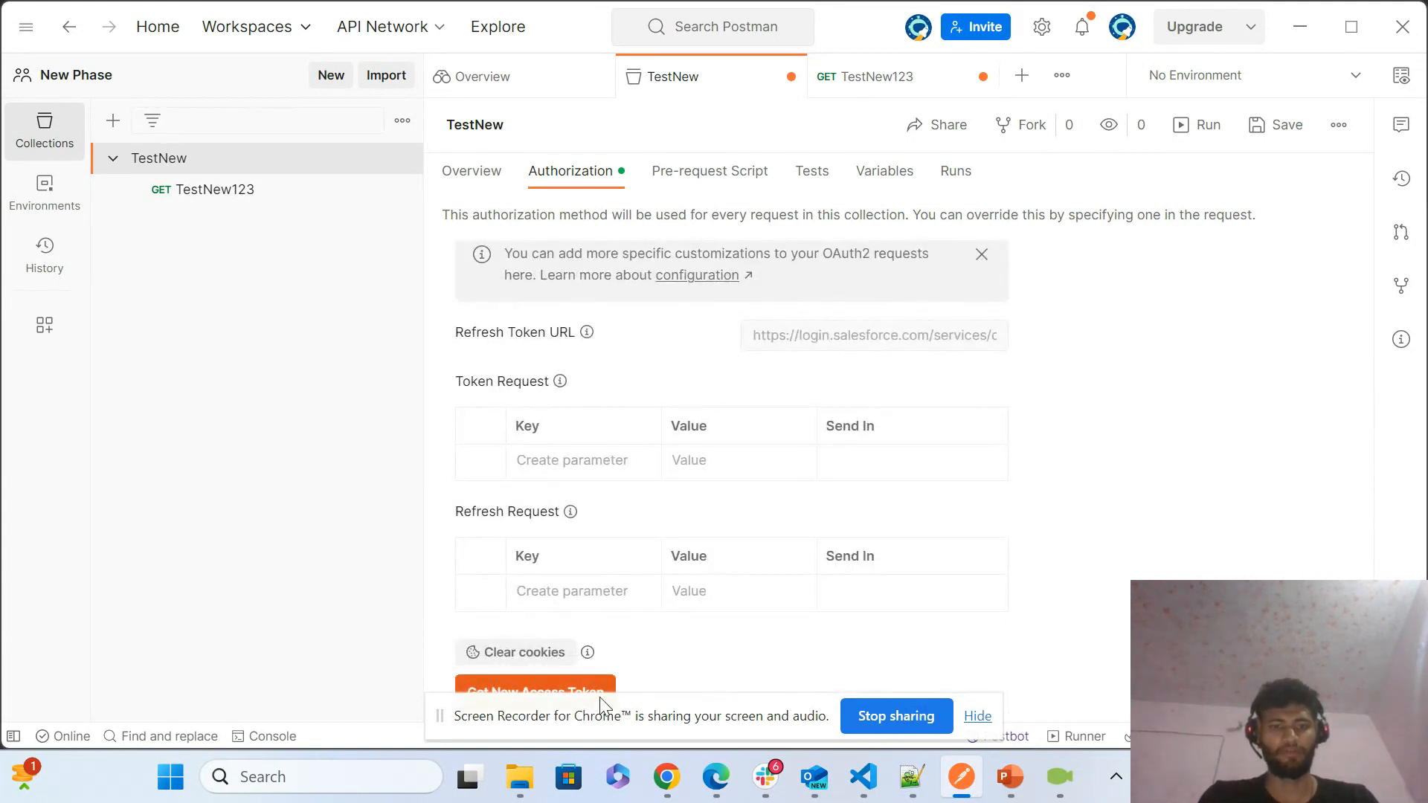
pyautogui.click(550, 682)
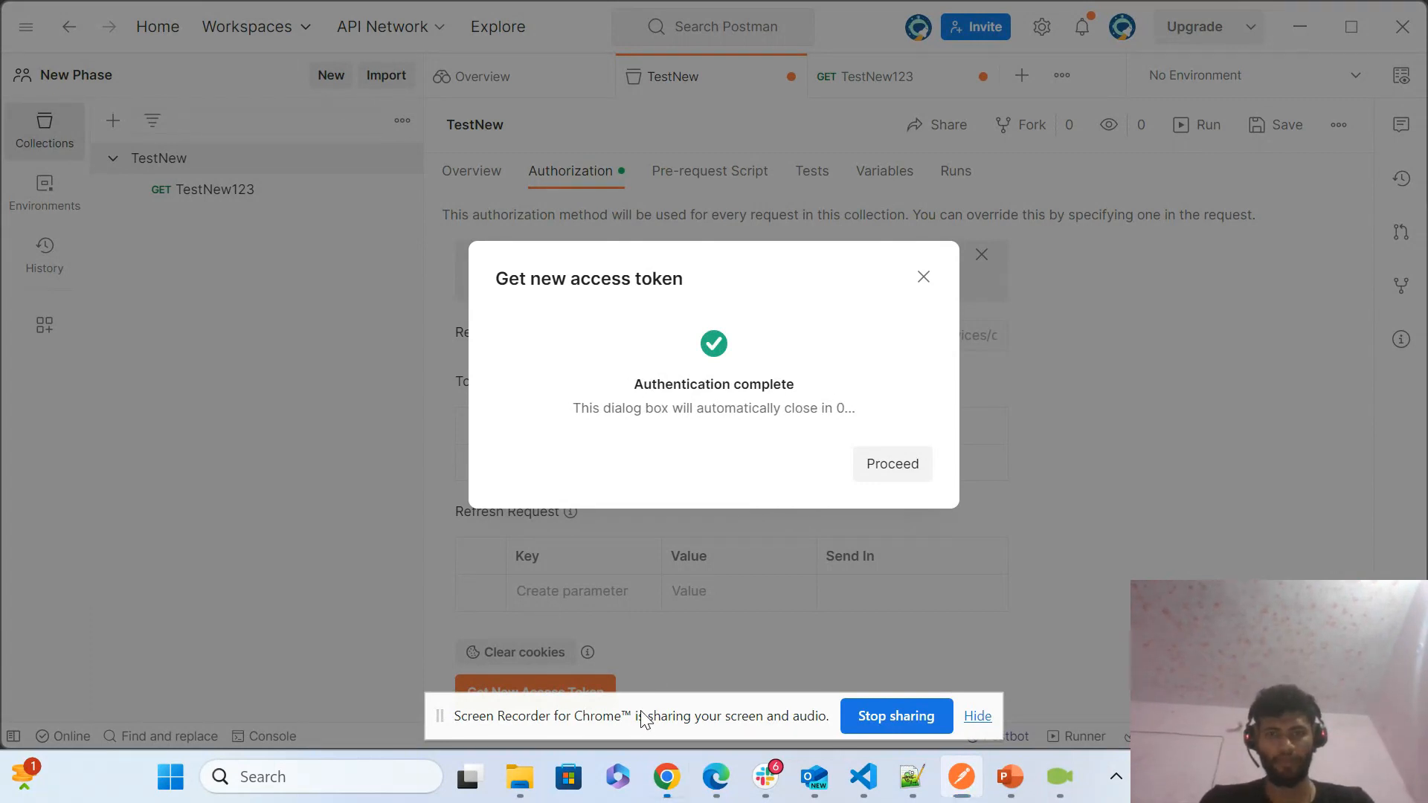
pyautogui.moveTo(644, 719); pyautogui.dragTo(647, 733)
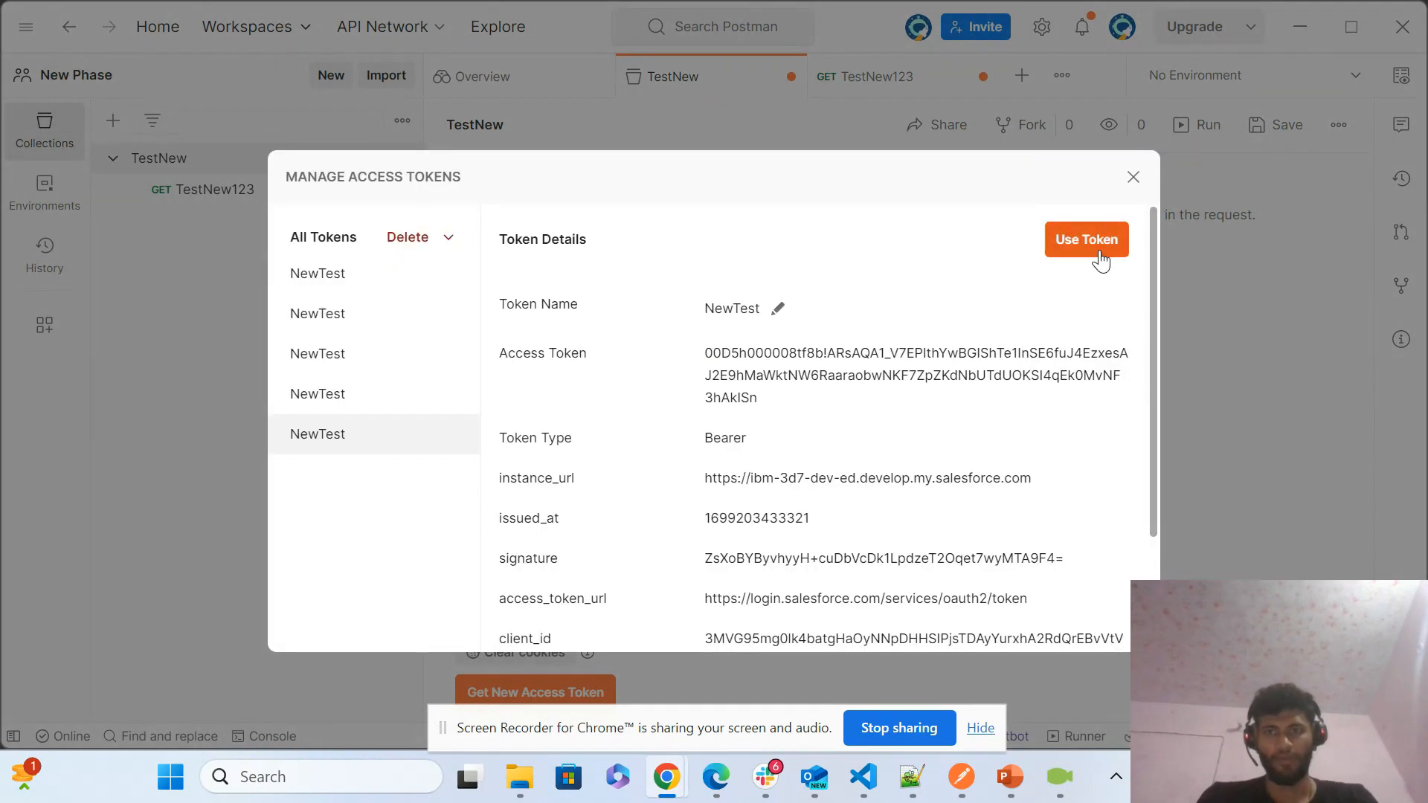
pyautogui.click(1095, 240)
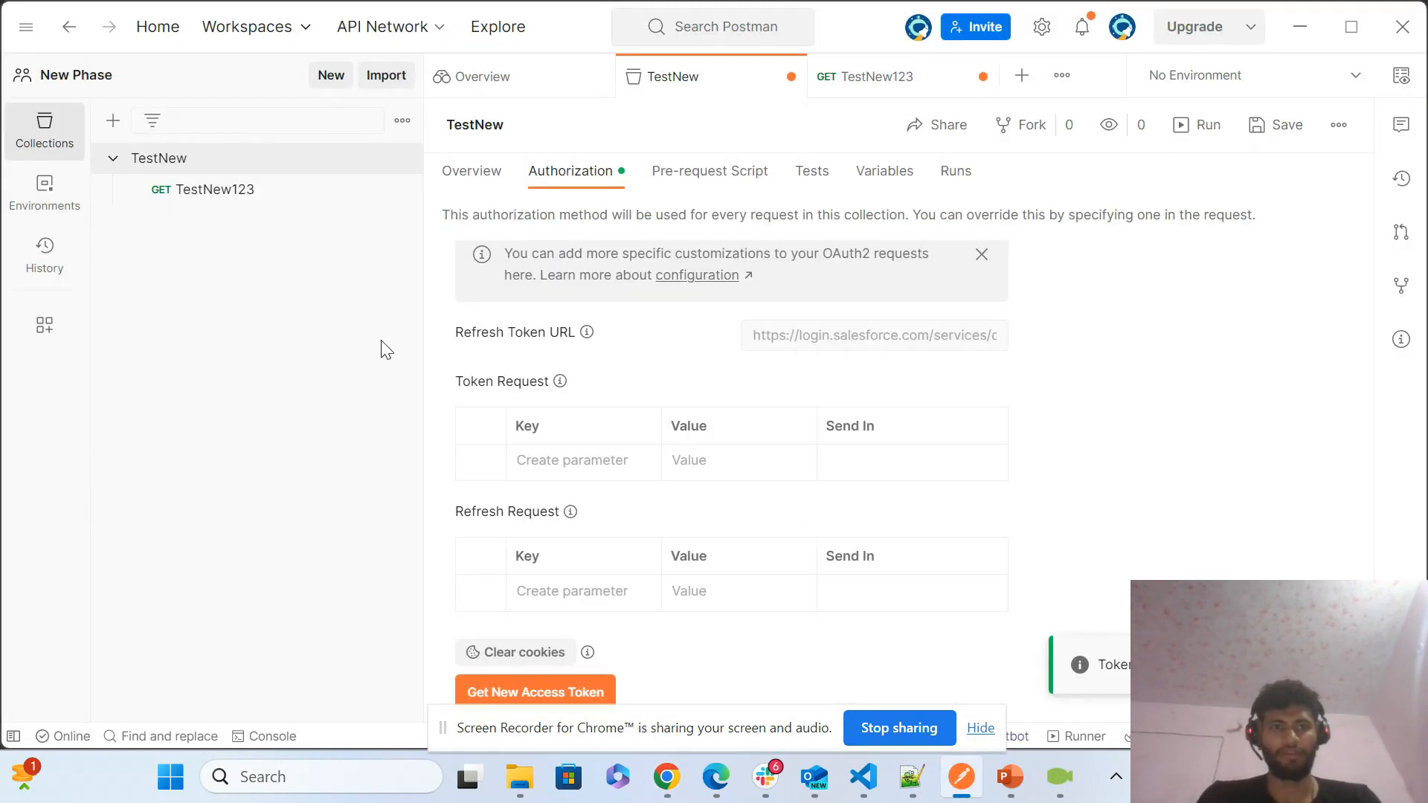
# - Send the TestNew123 GET request again using the new access token
pyautogui.click(268, 195)
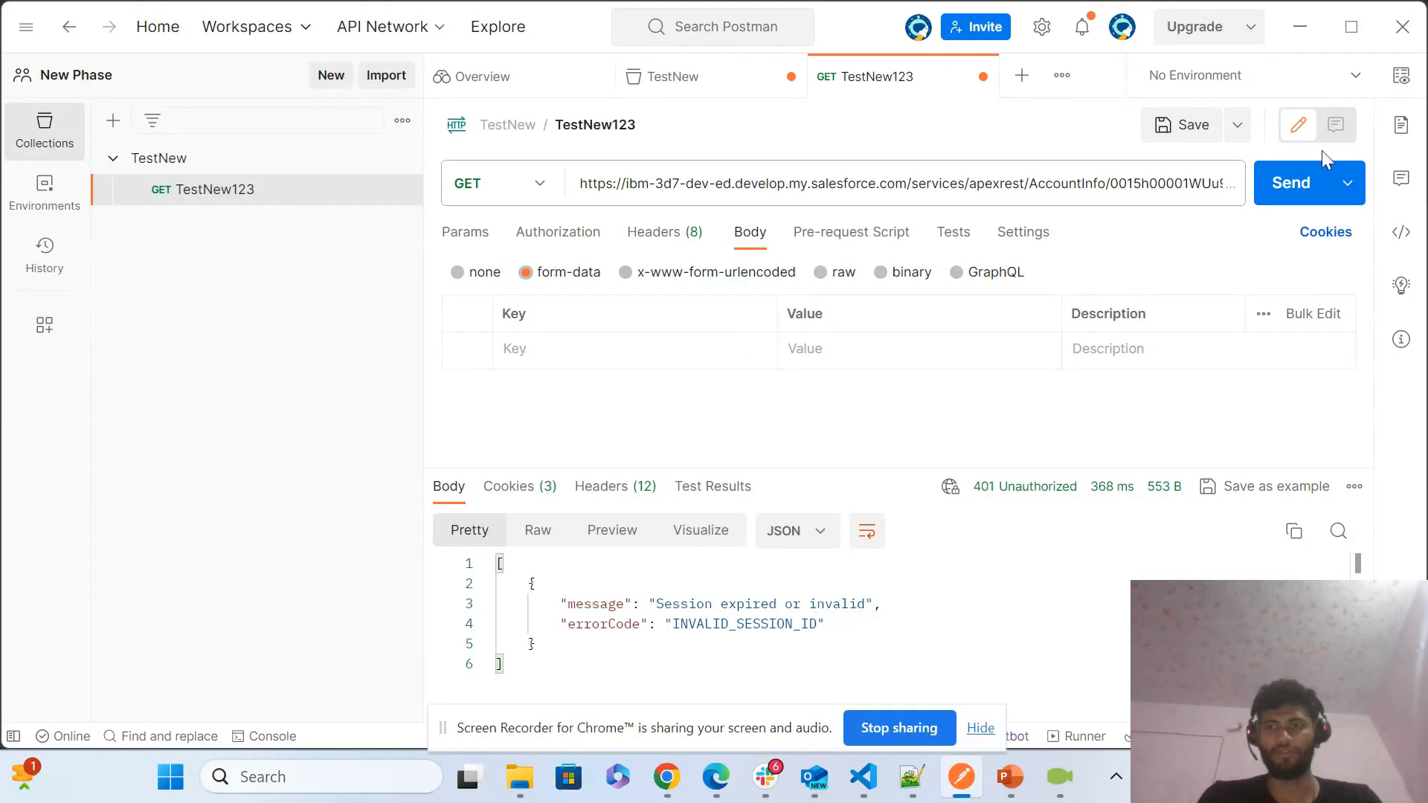
pyautogui.click(1298, 181)
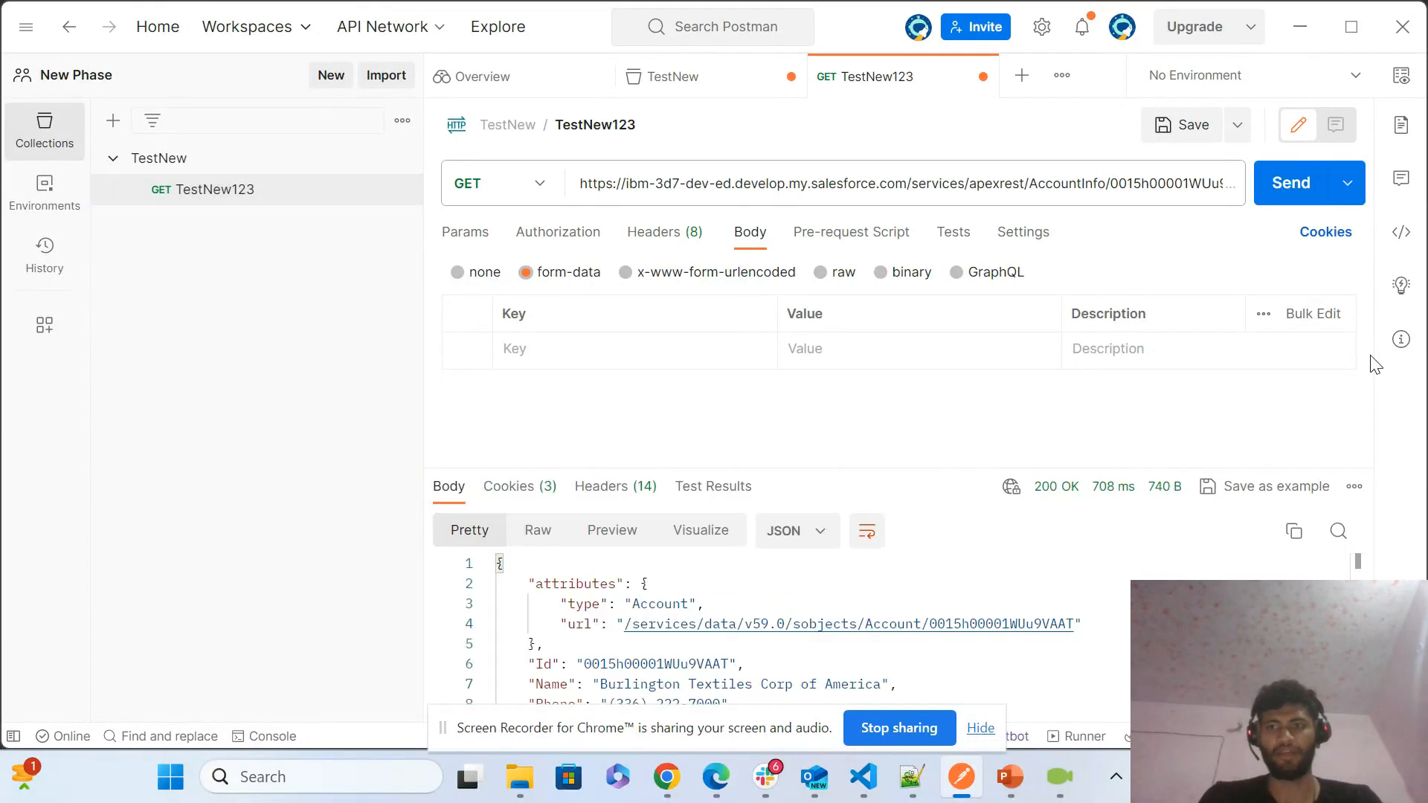
# - Compare the record ID in the request URL with the Id, Name, Phone and Website fields in the JSON response
pyautogui.scroll(-1, 1355, 573)
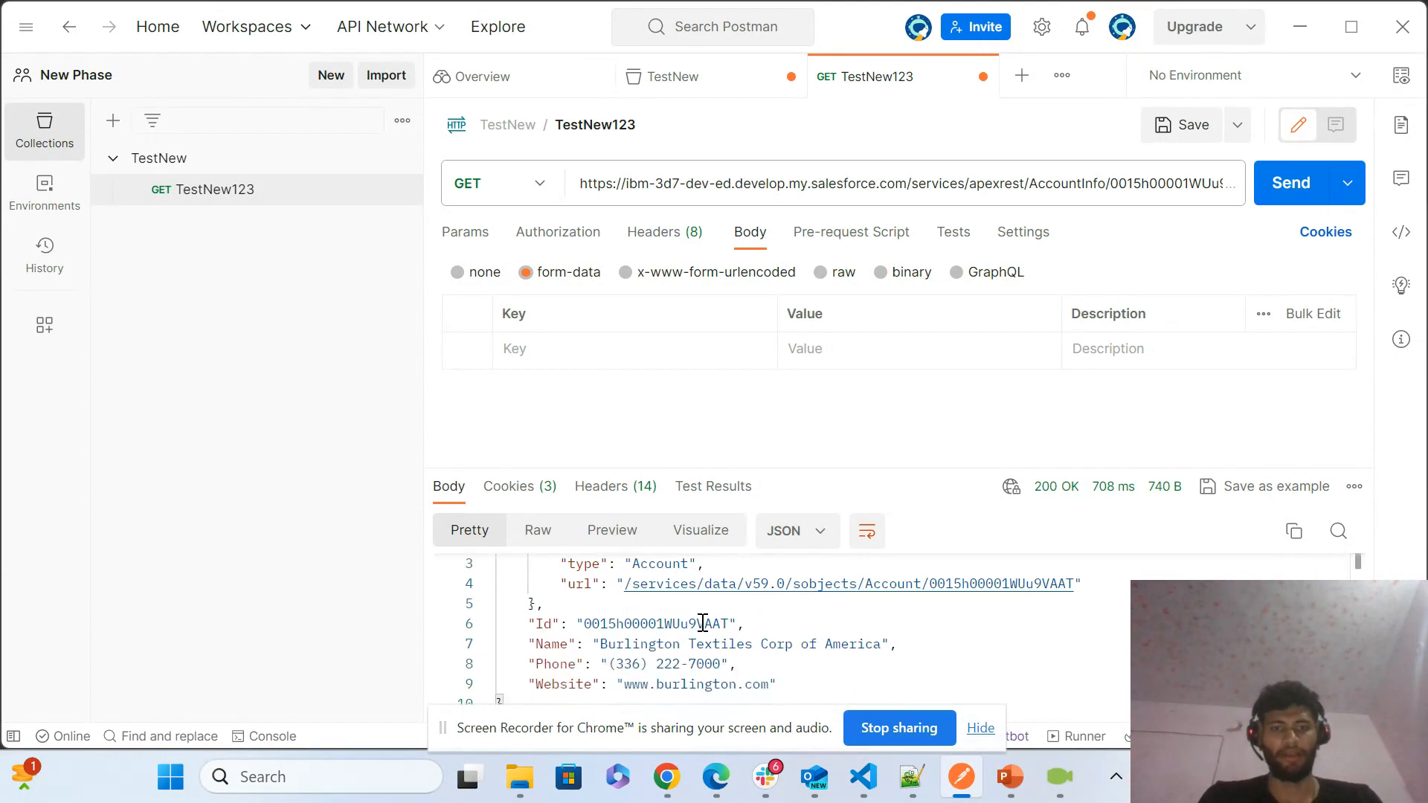
pyautogui.doubleClick(1176, 184)
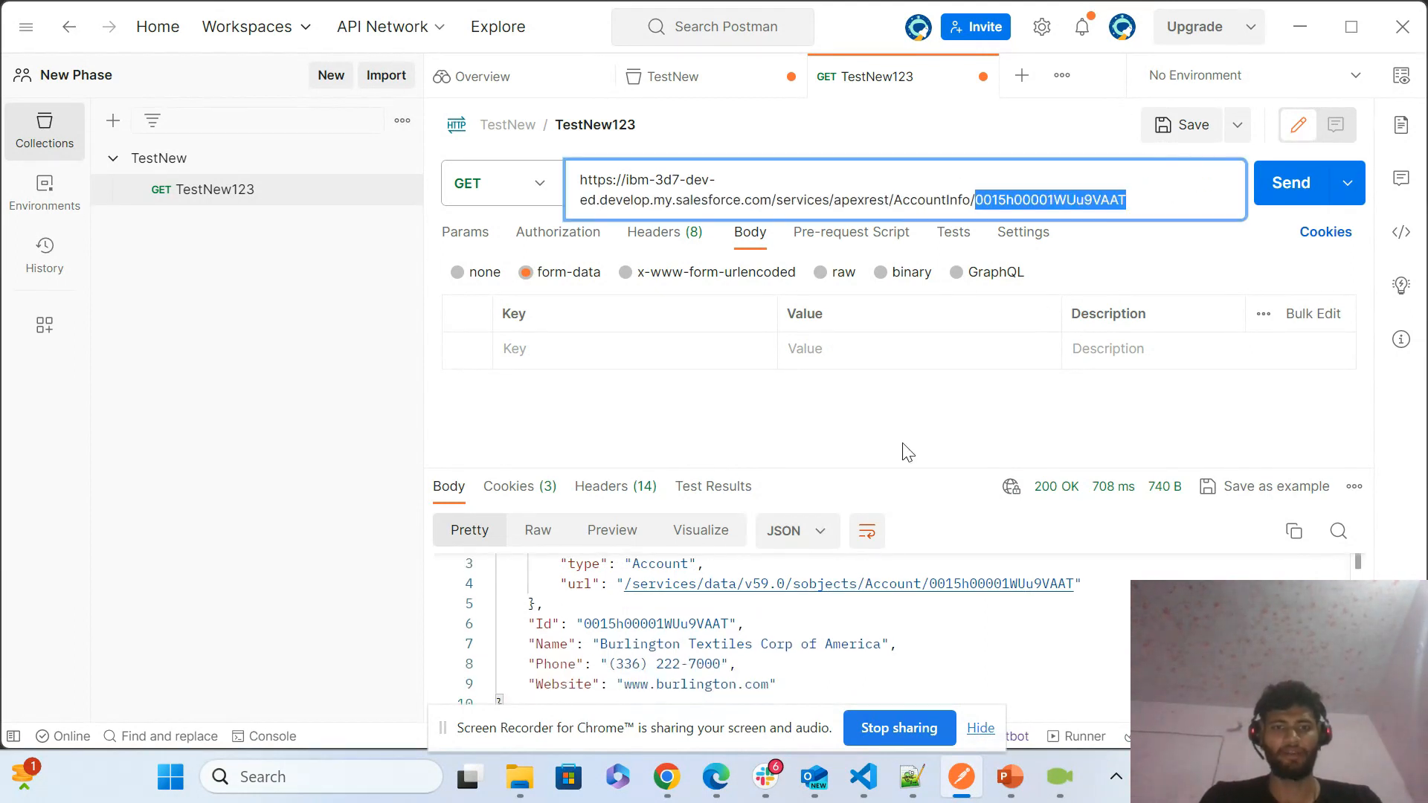
pyautogui.click(843, 628)
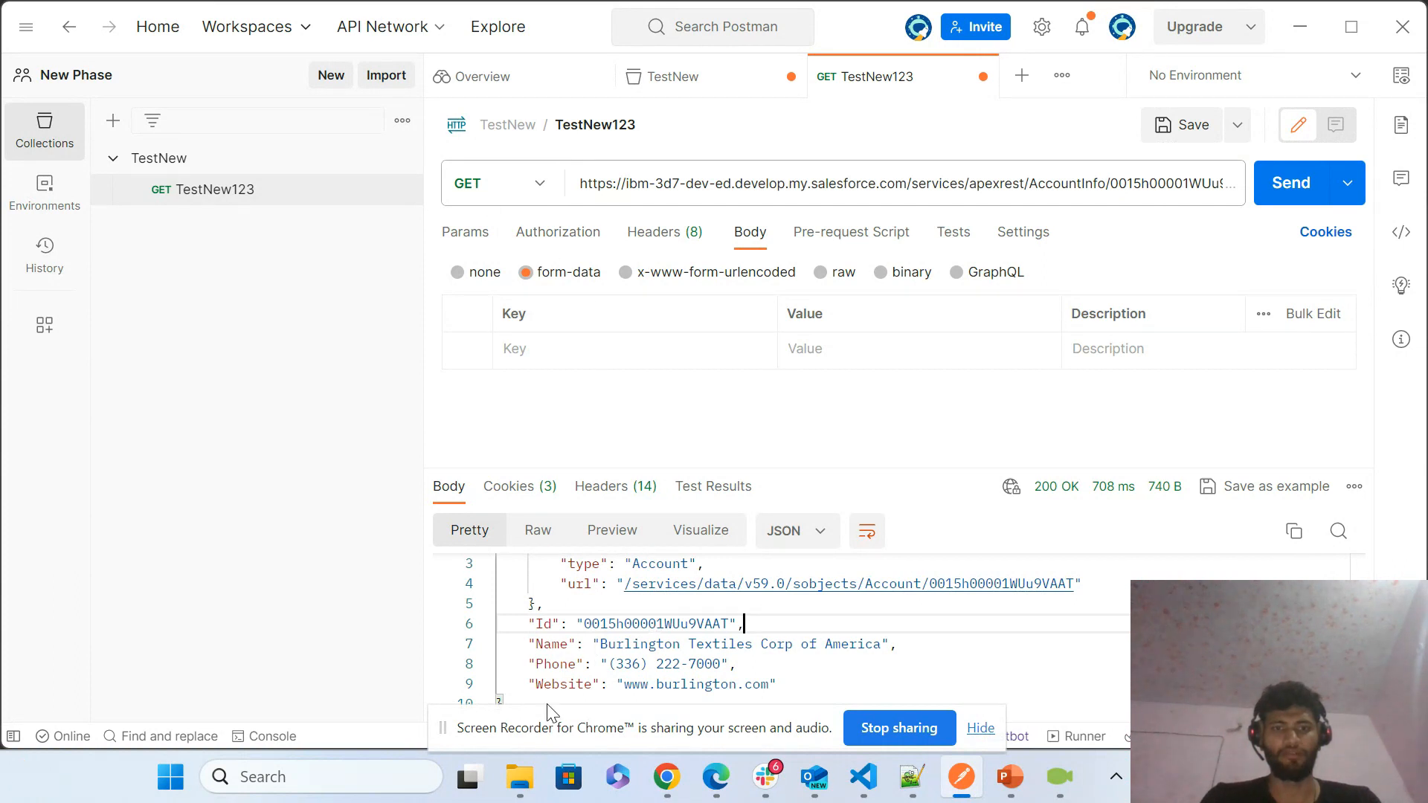
pyautogui.moveTo(571, 623); pyautogui.dragTo(749, 627)
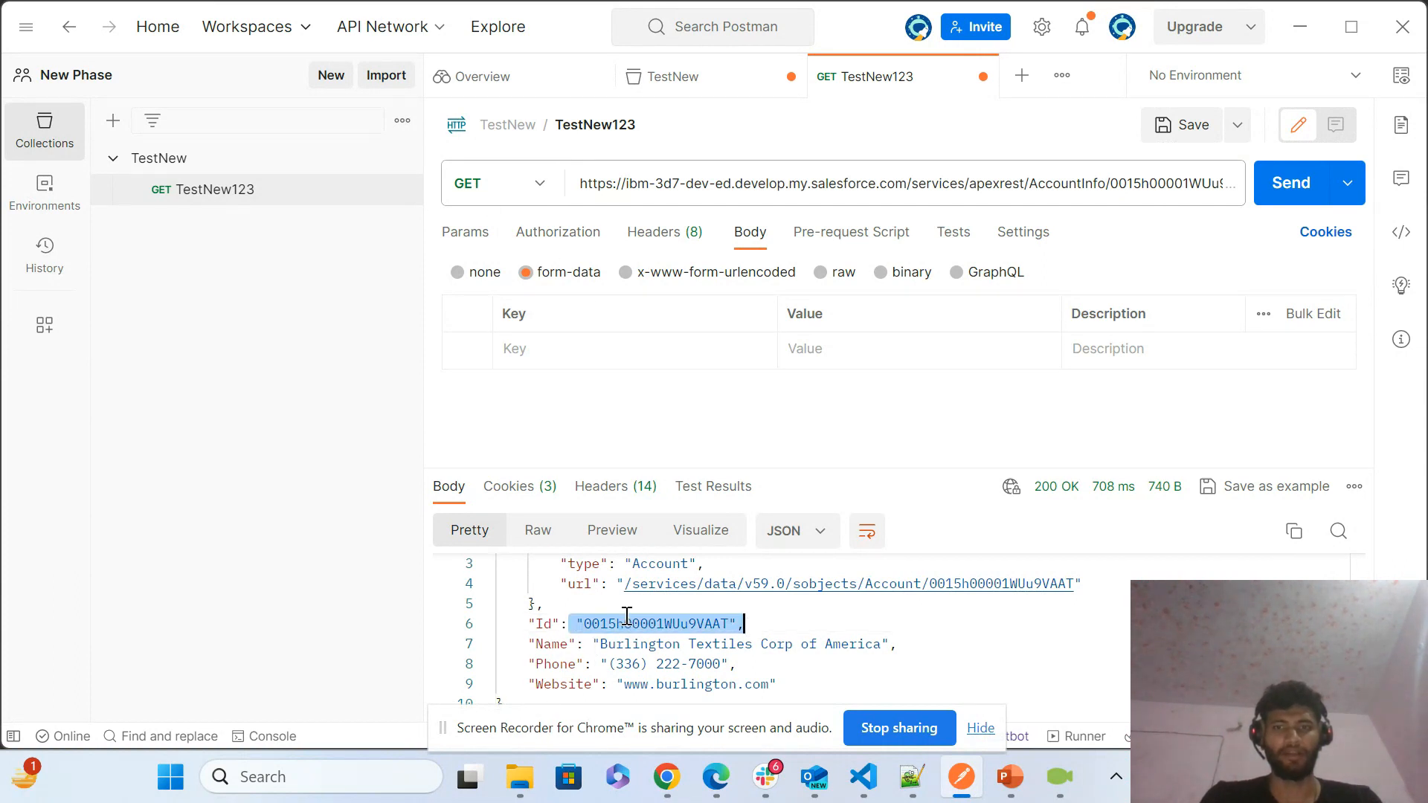
pyautogui.click(608, 662)
pyautogui.moveTo(737, 664); pyautogui.dragTo(604, 645)
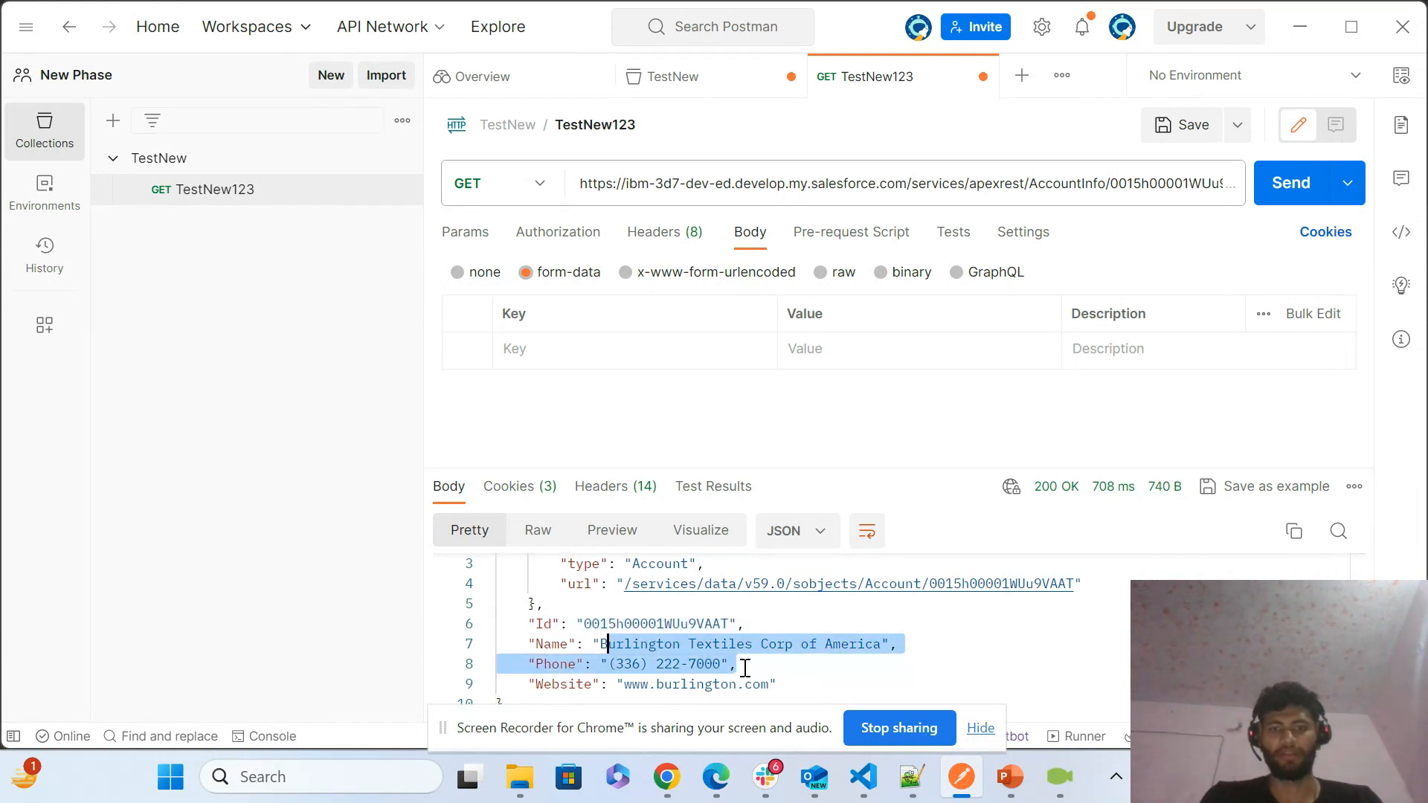
pyautogui.moveTo(782, 689); pyautogui.dragTo(642, 691)
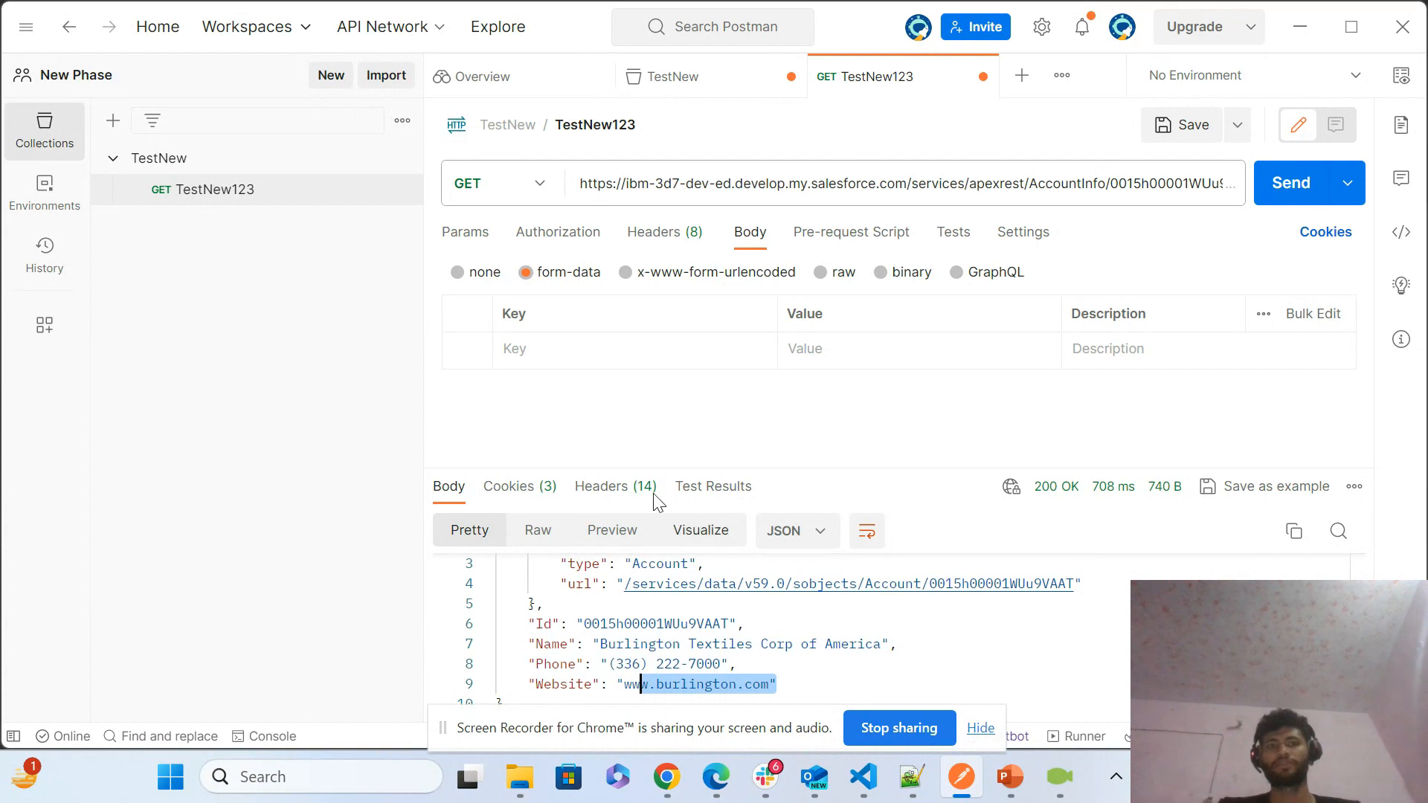
pyautogui.doubleClick(1185, 186)
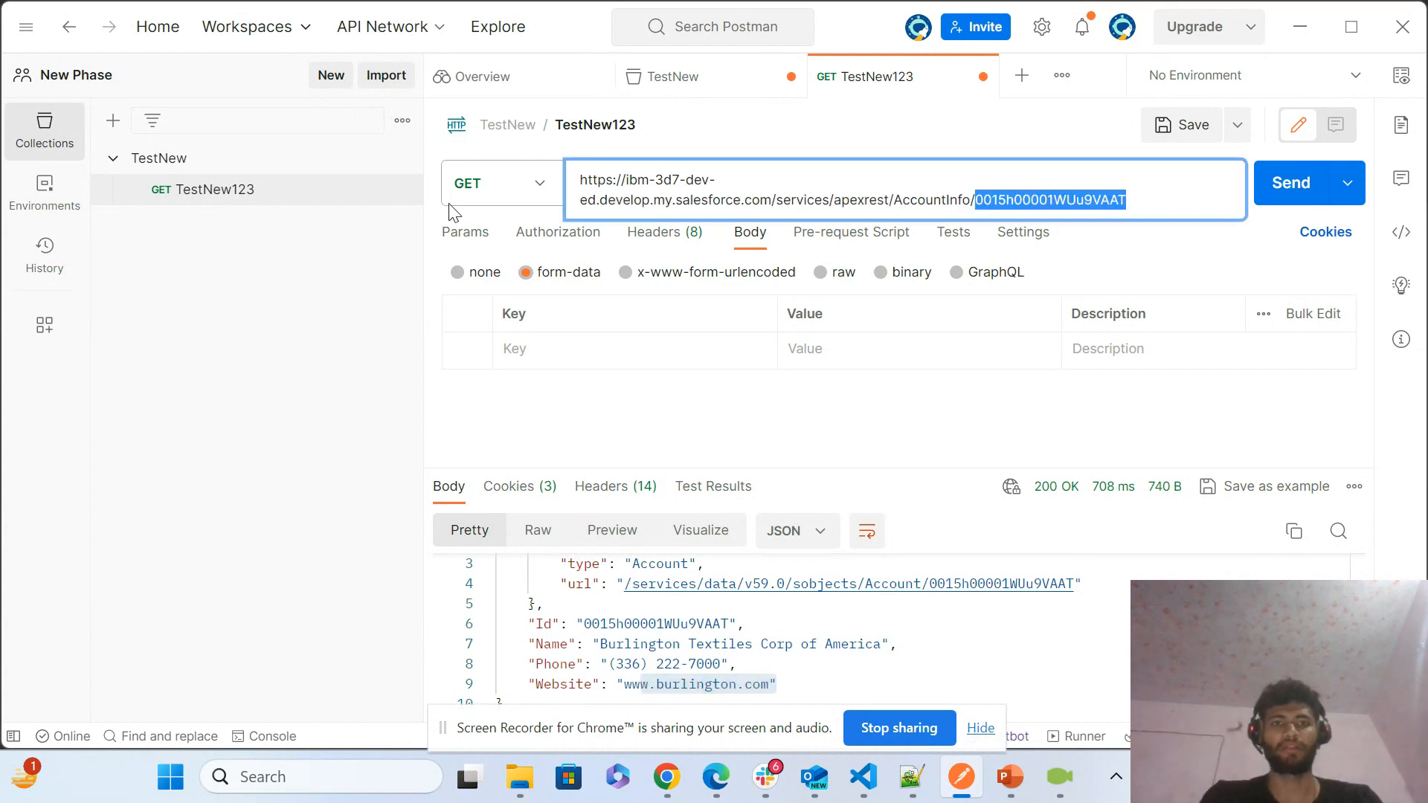
pyautogui.click(615, 442)
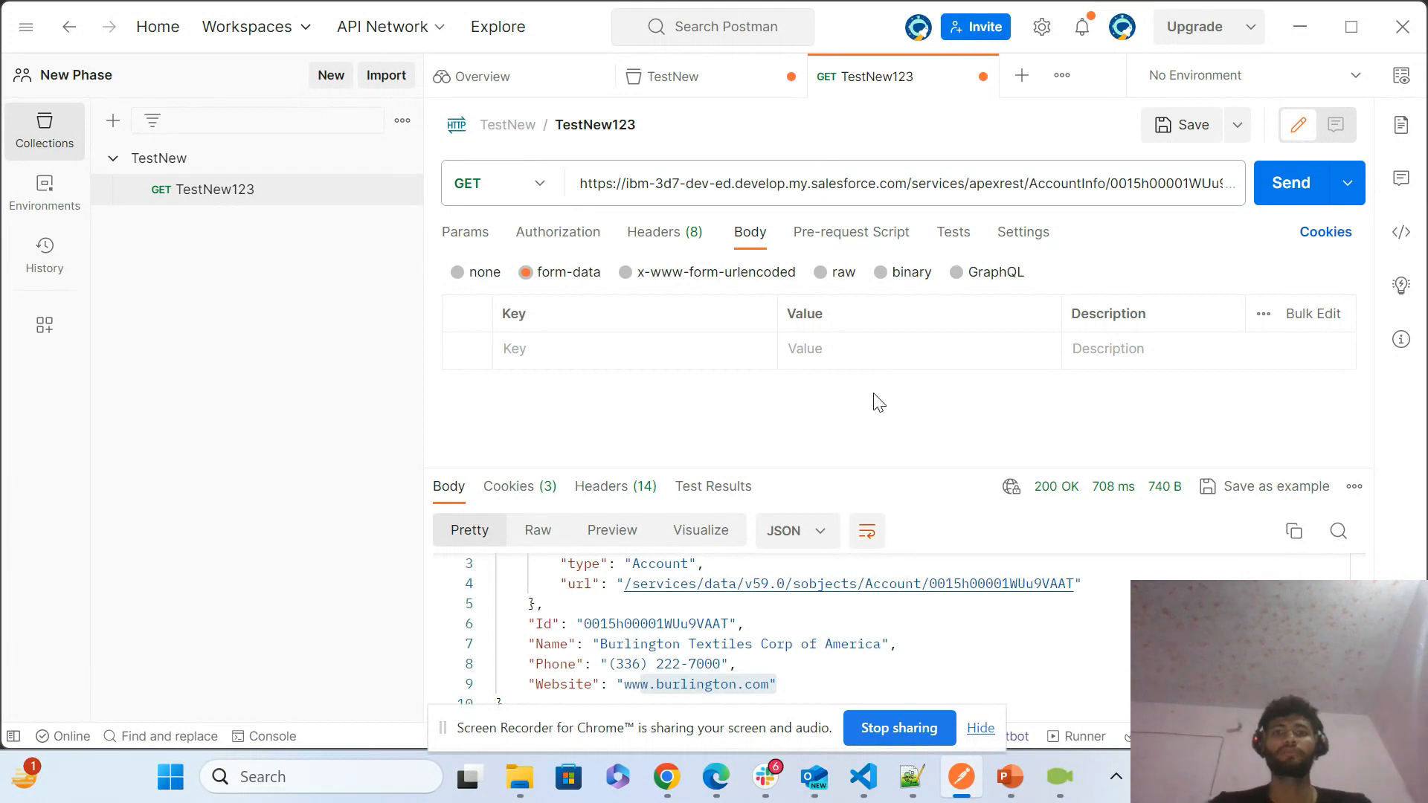
# - Review the full request URL, focusing on the apexrest segment of the endpoint path
pyautogui.moveTo(1126, 199); pyautogui.dragTo(695, 186)
pyautogui.click(816, 197)
pyautogui.doubleClick(860, 196)
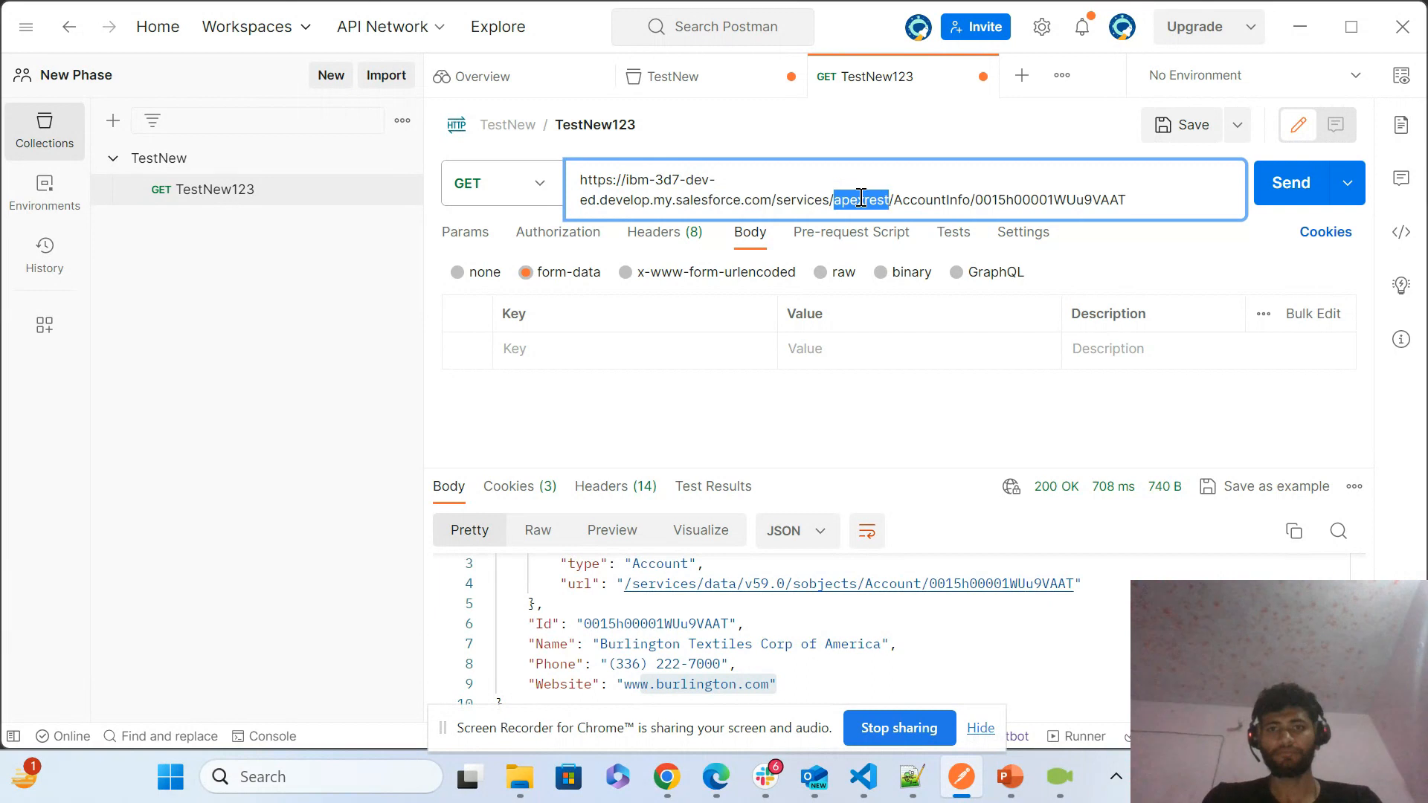
pyautogui.click(921, 200)
pyautogui.doubleClick(872, 200)
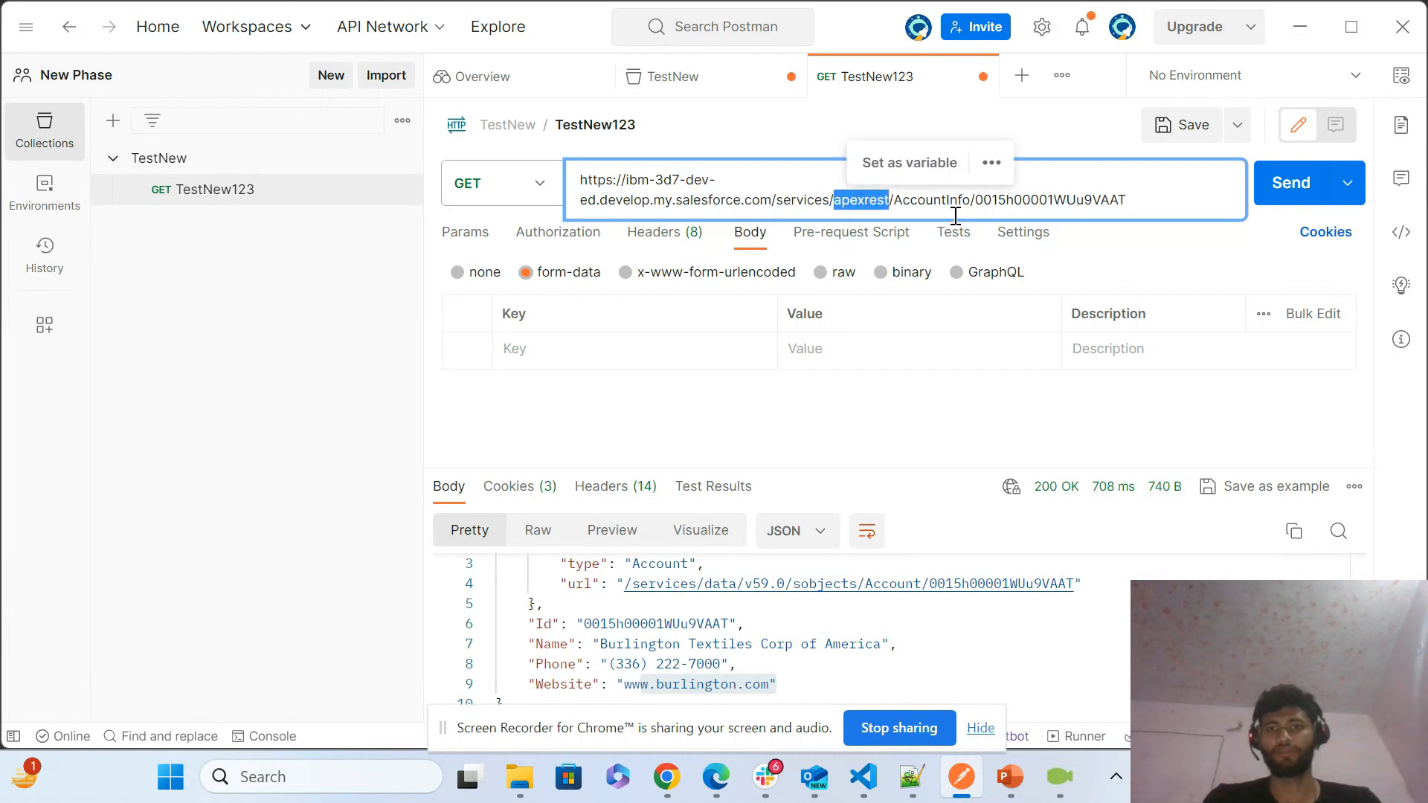
pyautogui.click(942, 201)
pyautogui.moveTo(1141, 200); pyautogui.dragTo(558, 181)
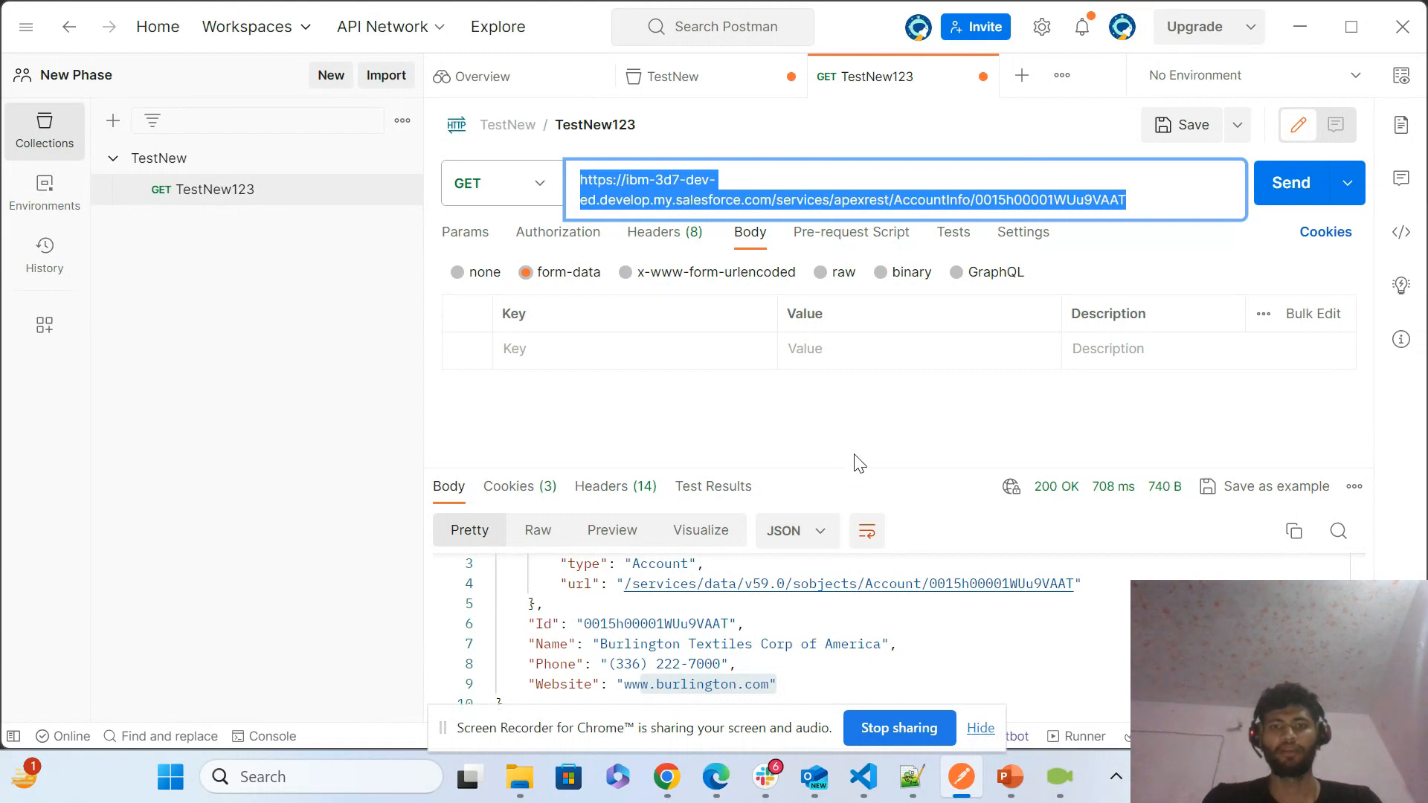
pyautogui.click(898, 430)
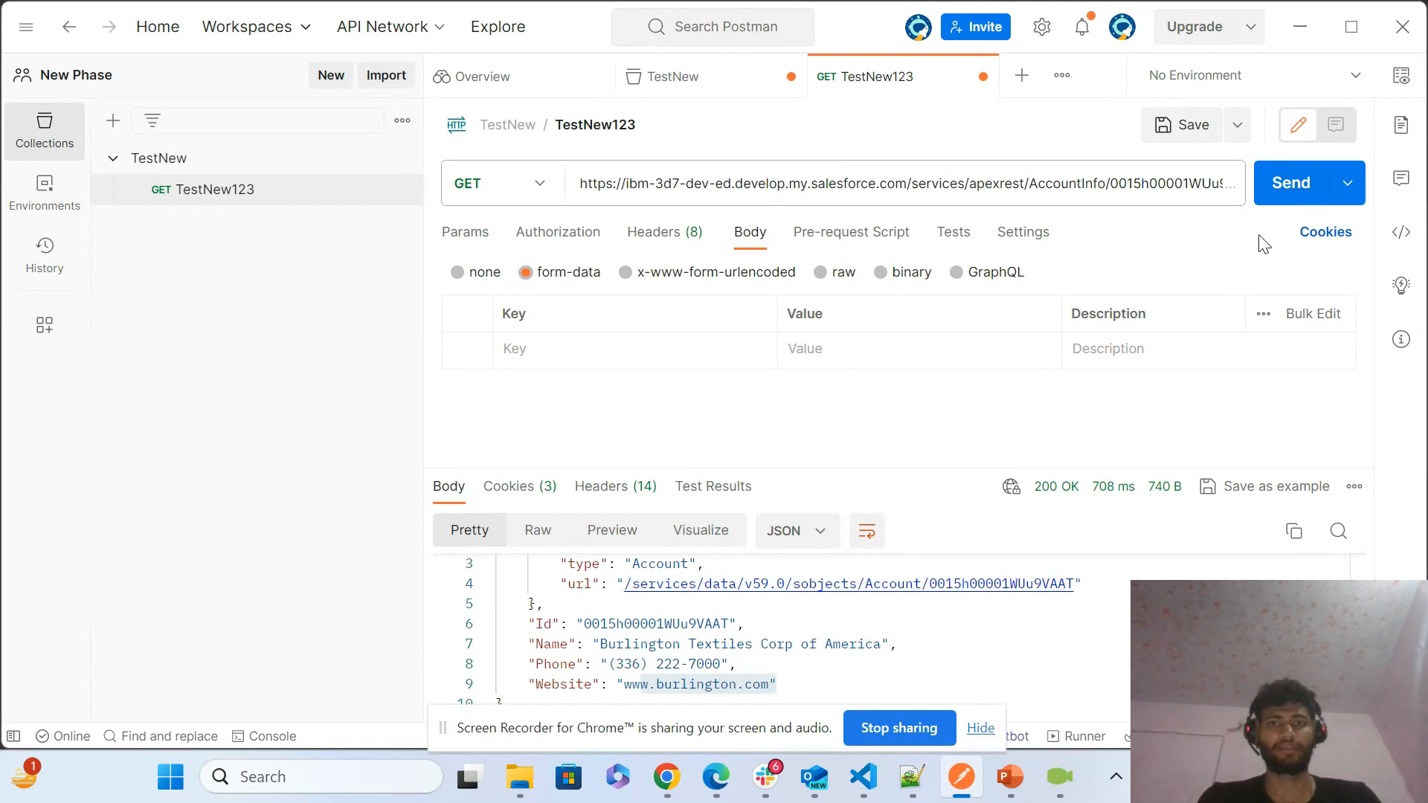
# - Review the client ID and client secret fields in the TestNew collection's authorization settings
pyautogui.click(189, 160)
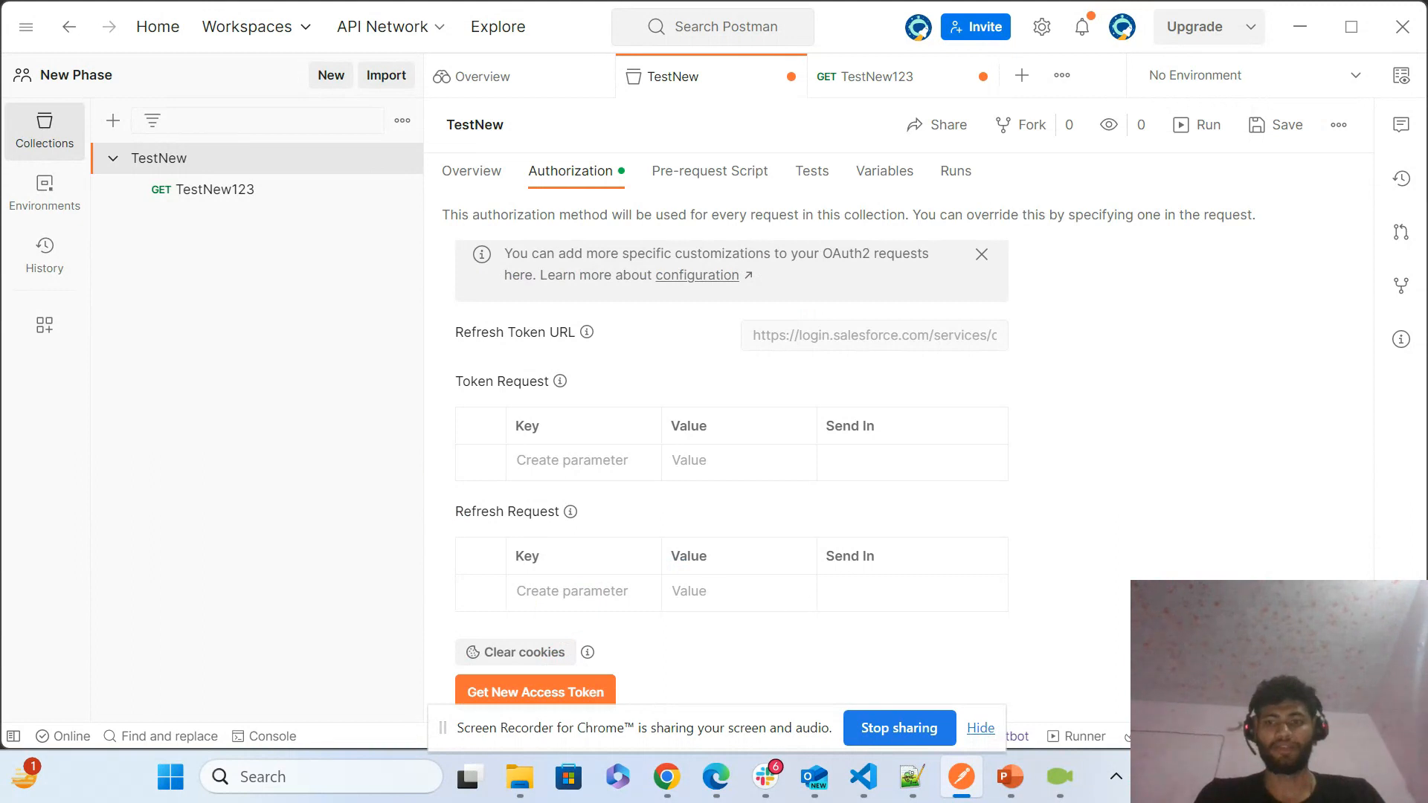
pyautogui.scroll(5, 1362, 459)
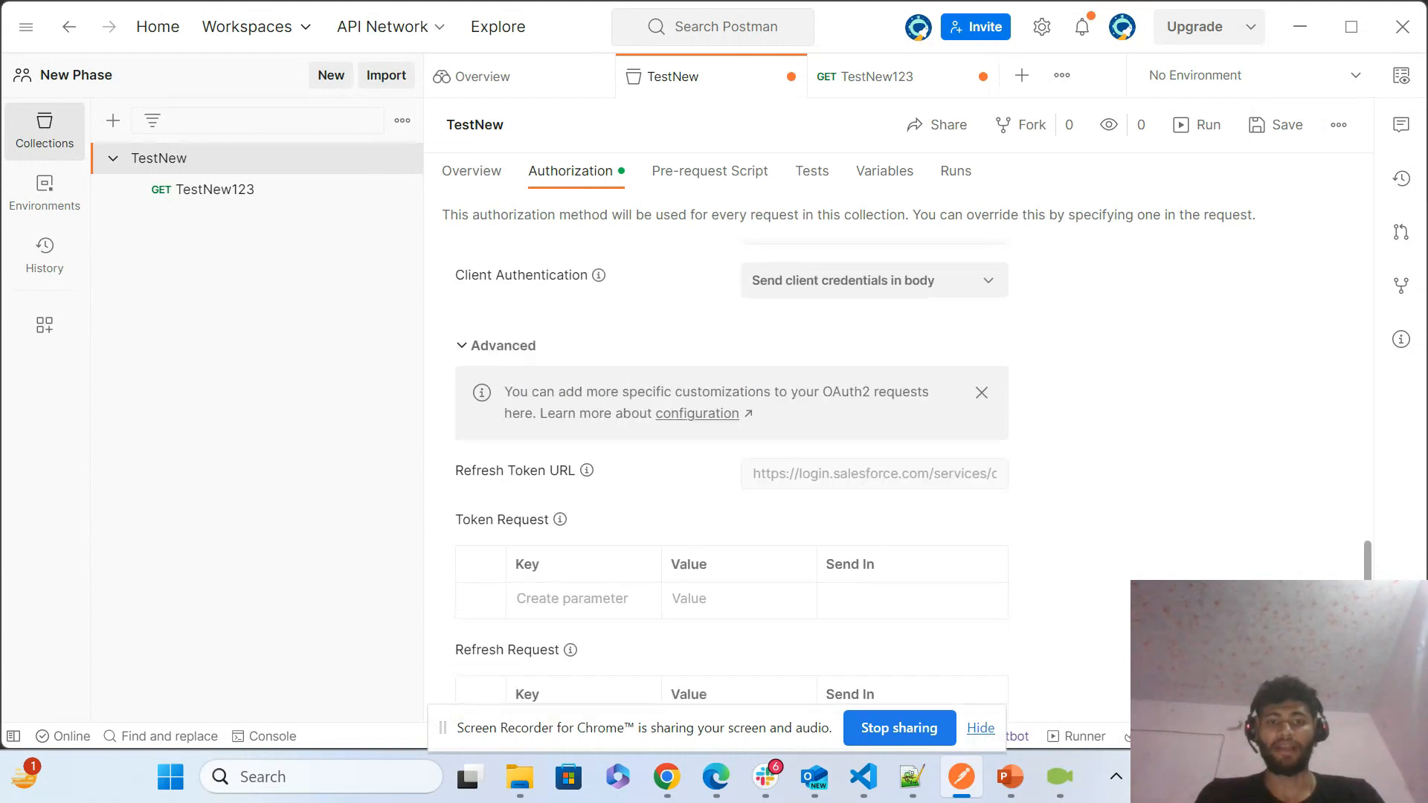
pyautogui.moveTo(1362, 460); pyautogui.dragTo(1358, 531)
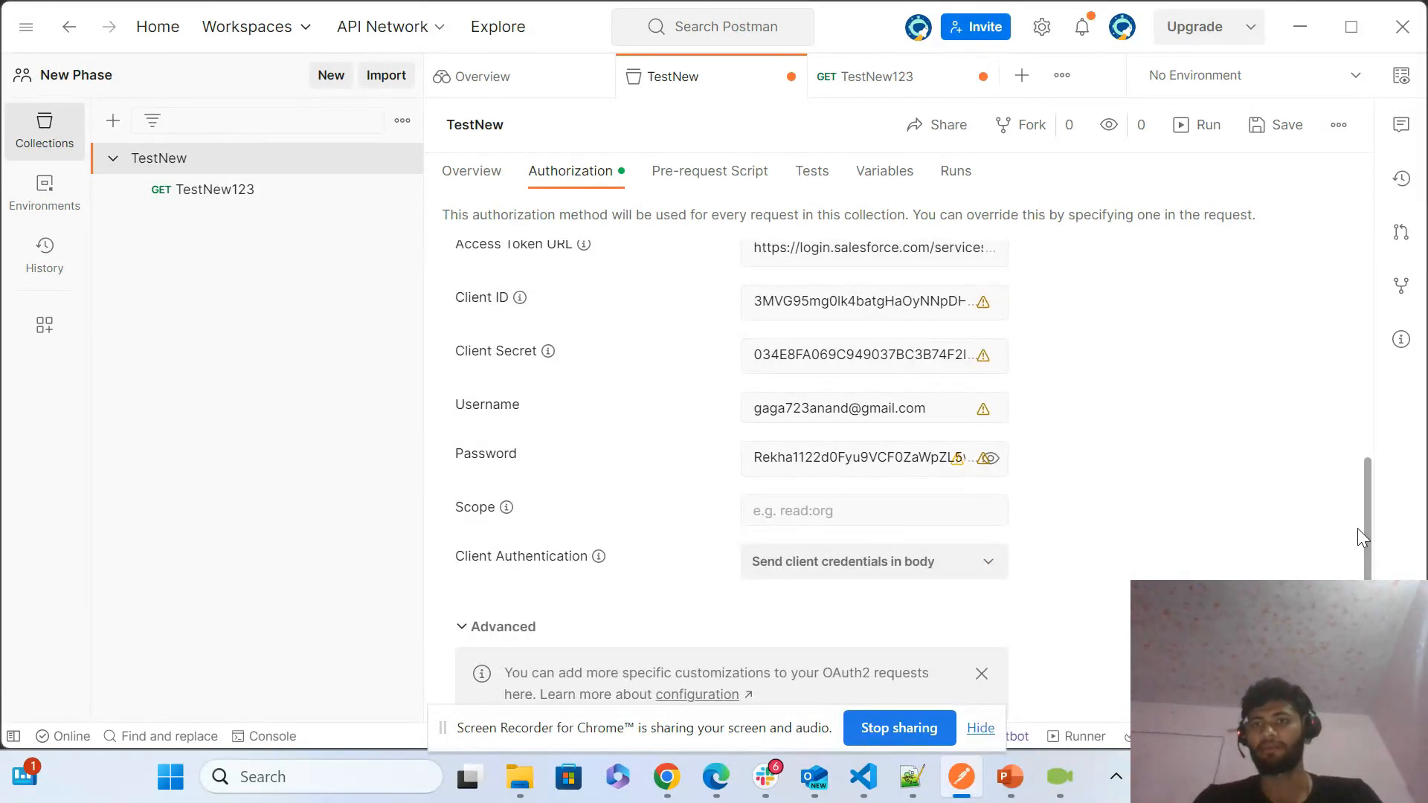
pyautogui.moveTo(762, 300); pyautogui.dragTo(1025, 312)
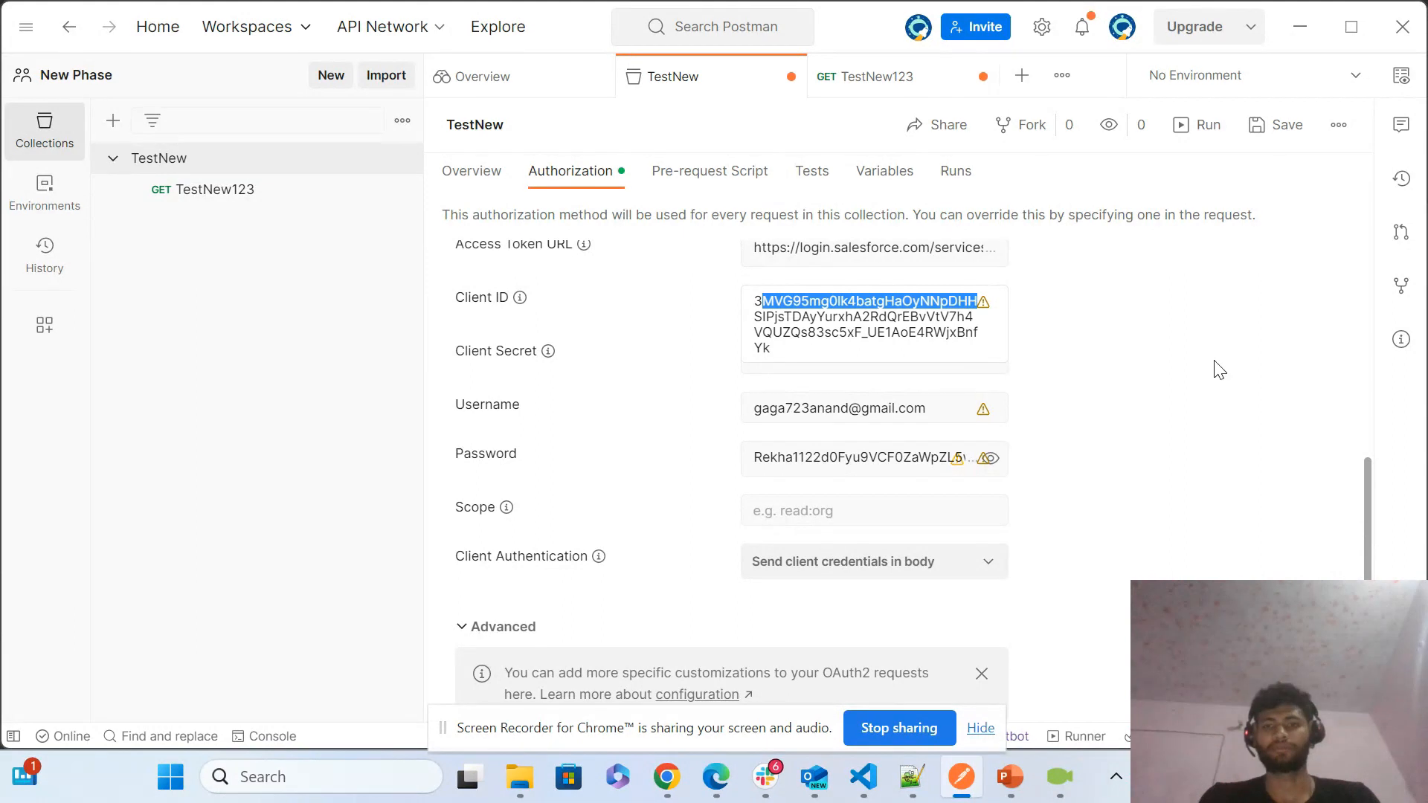
pyautogui.press('Tab')
pyautogui.hotkey('ctrl', 'v')
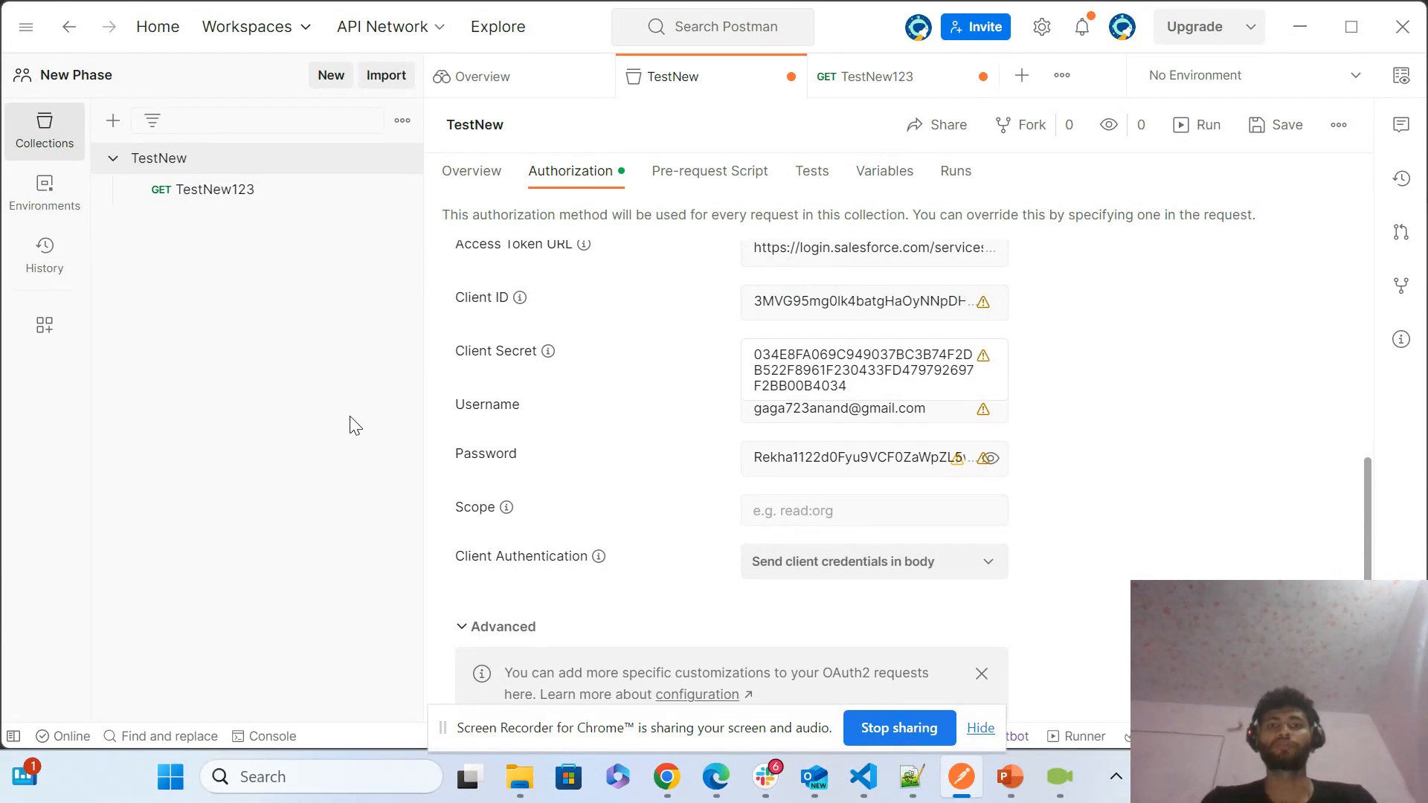
# - Switch to Salesforce in the browser and open the App Manager page in Setup
pyautogui.click(1300, 24)
pyautogui.click(1281, 18)
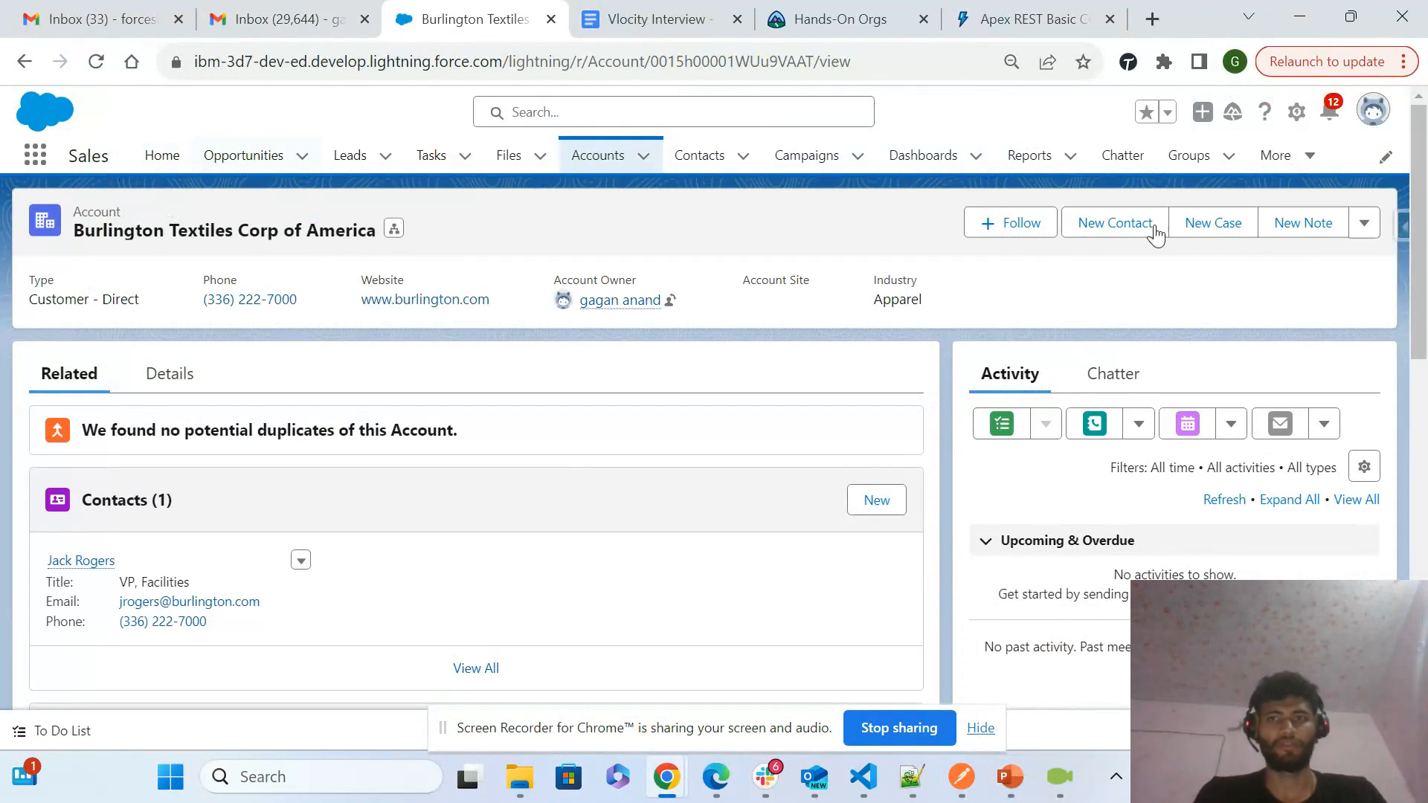
pyautogui.click(1297, 112)
pyautogui.click(1244, 176)
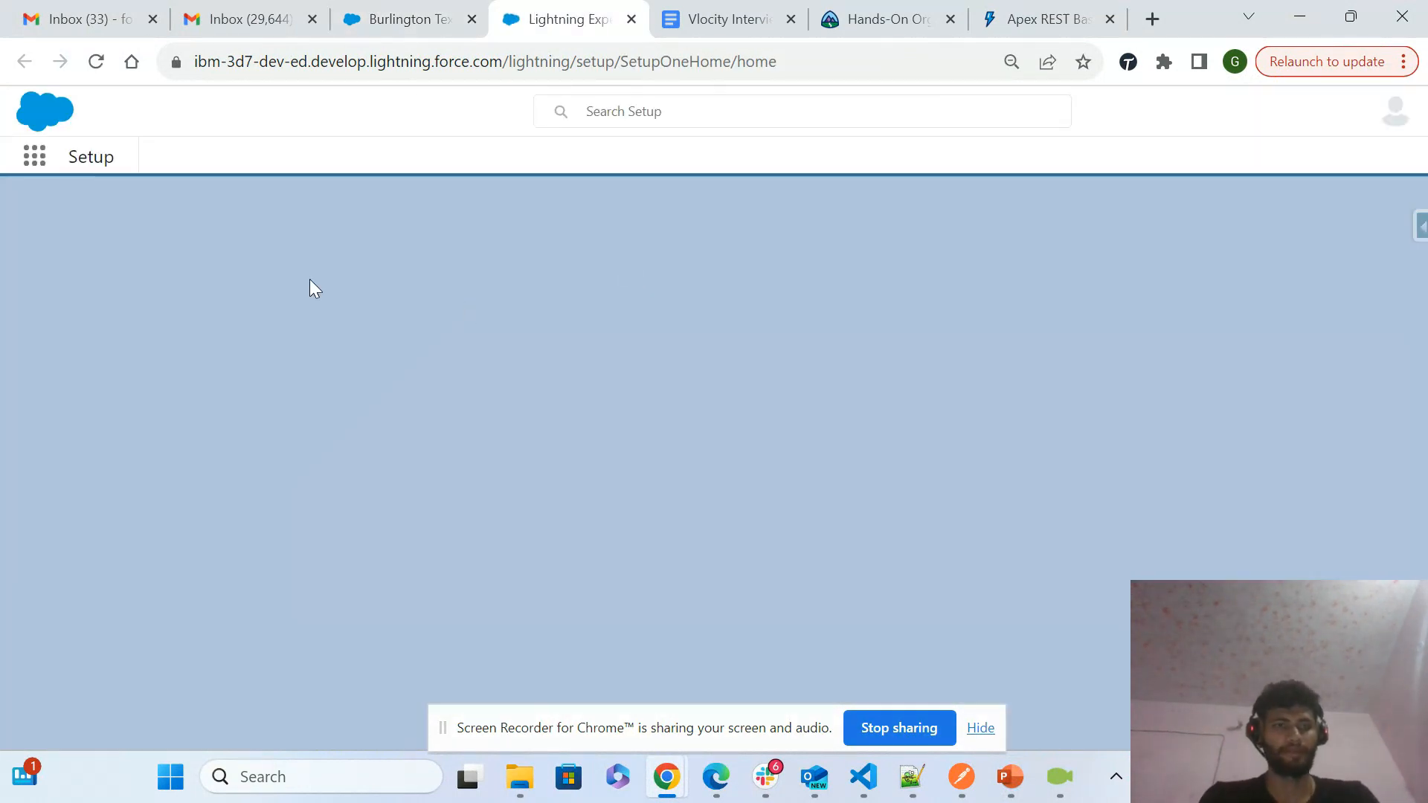
pyautogui.click(112, 210)
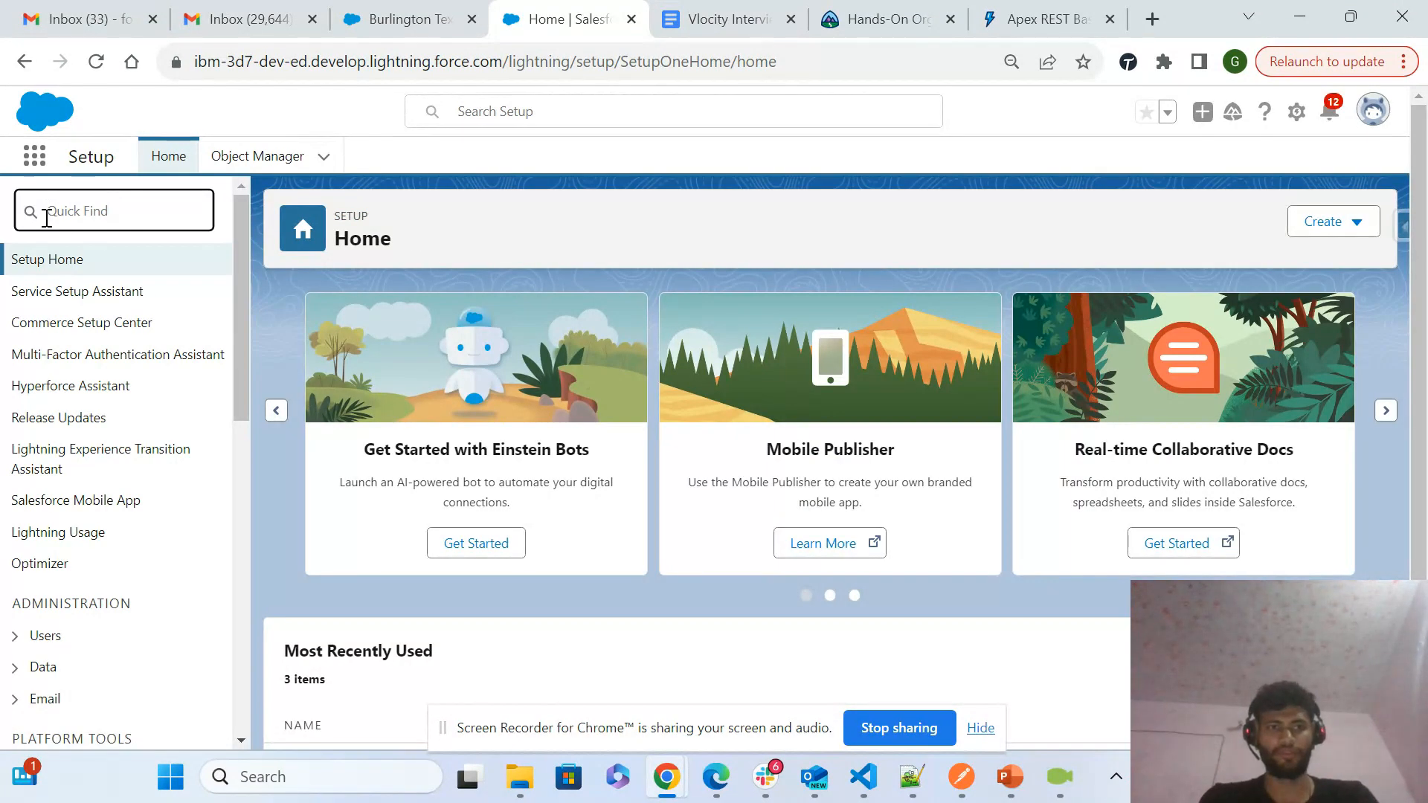
pyautogui.write('app mana')
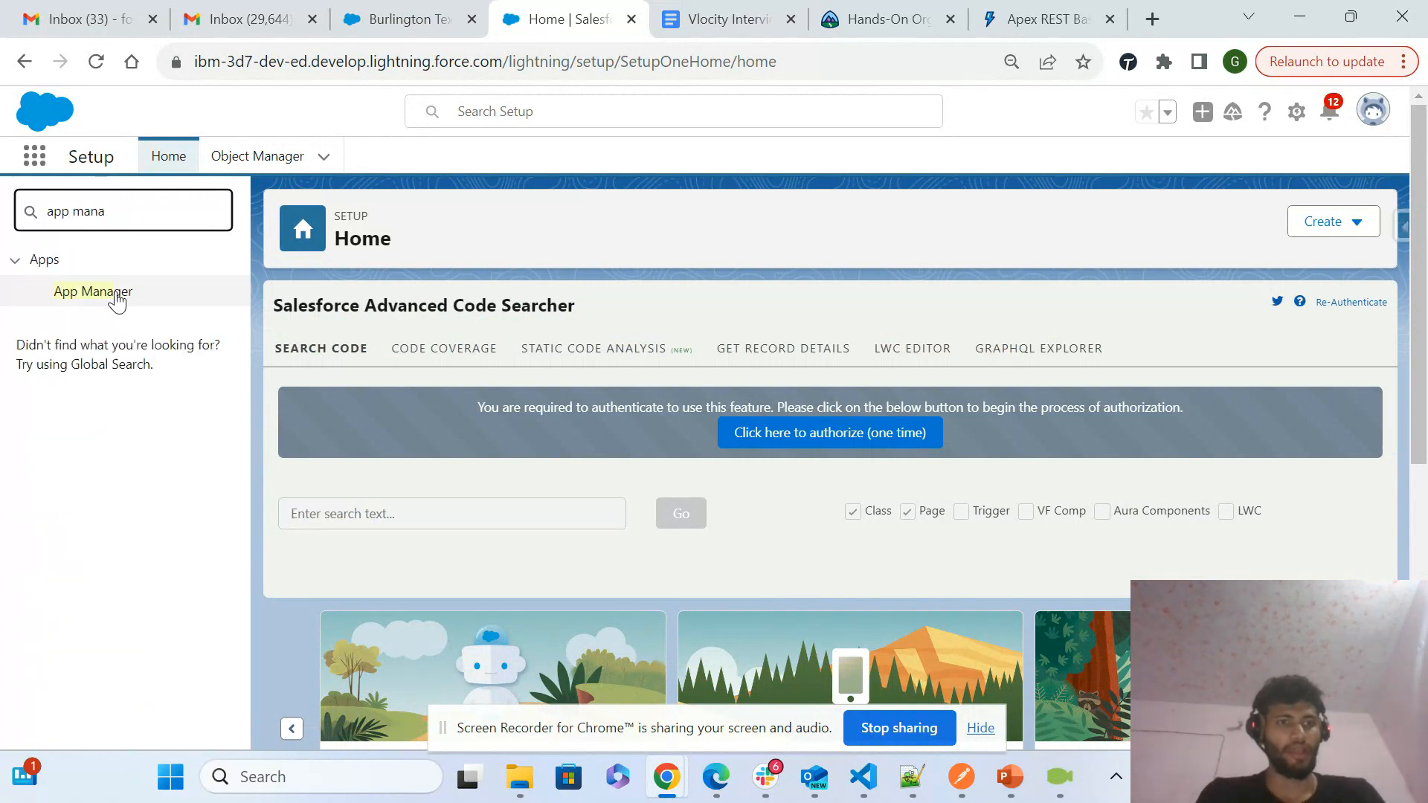
pyautogui.click(116, 294)
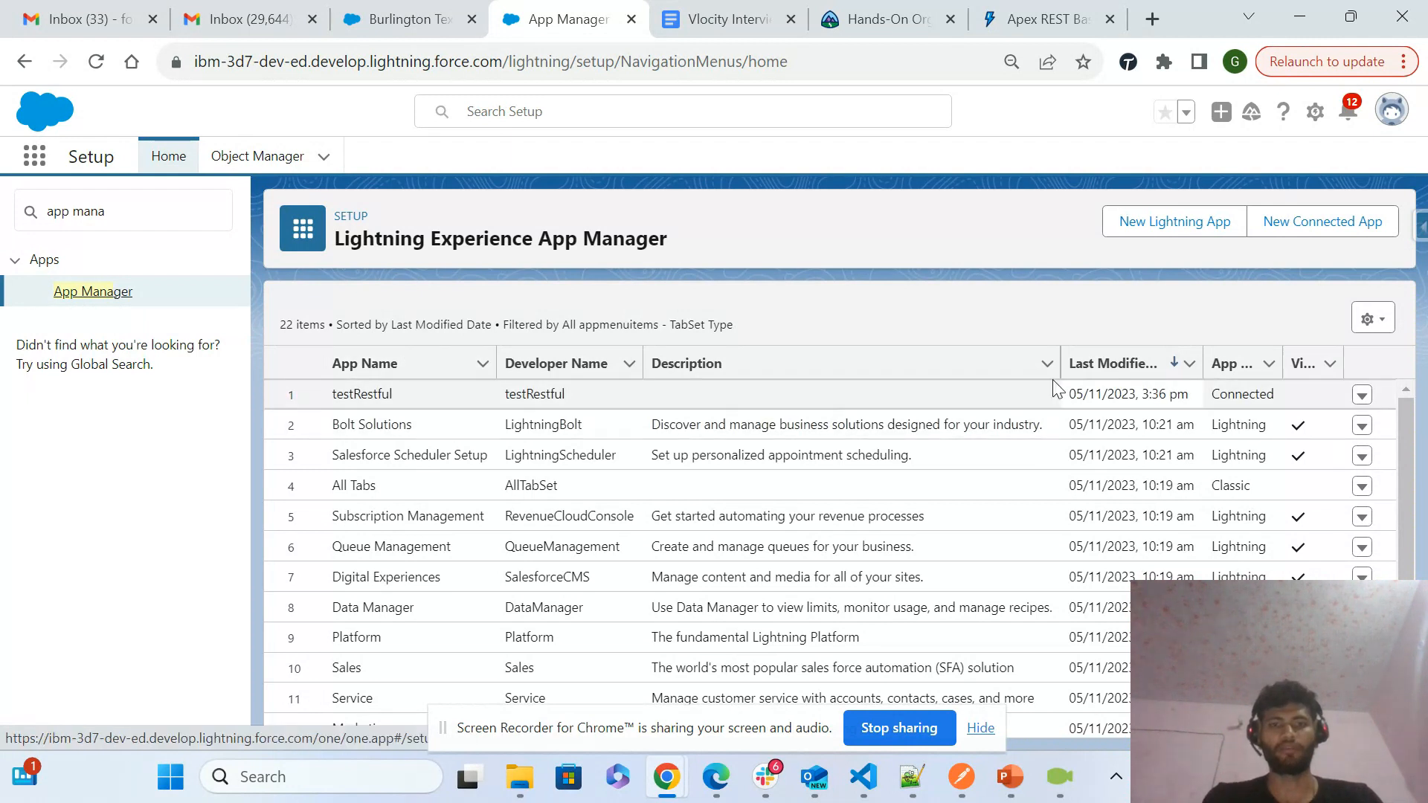
# - Open the details of the testRestful connected app and bring up its API (Enable OAuth Settings) section
pyautogui.click(1364, 402)
pyautogui.click(1364, 402)
pyautogui.click(1296, 433)
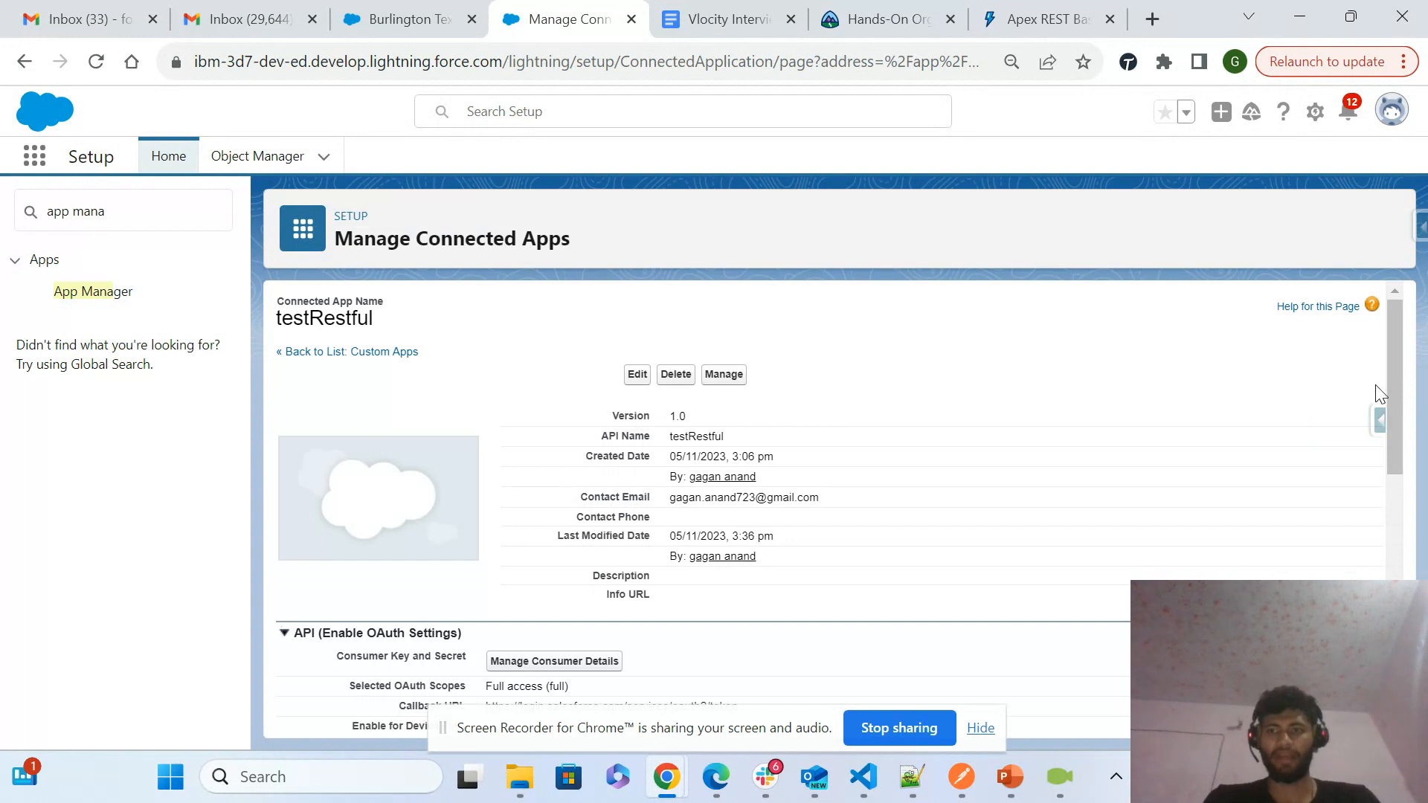
pyautogui.moveTo(1391, 387); pyautogui.dragTo(1396, 462)
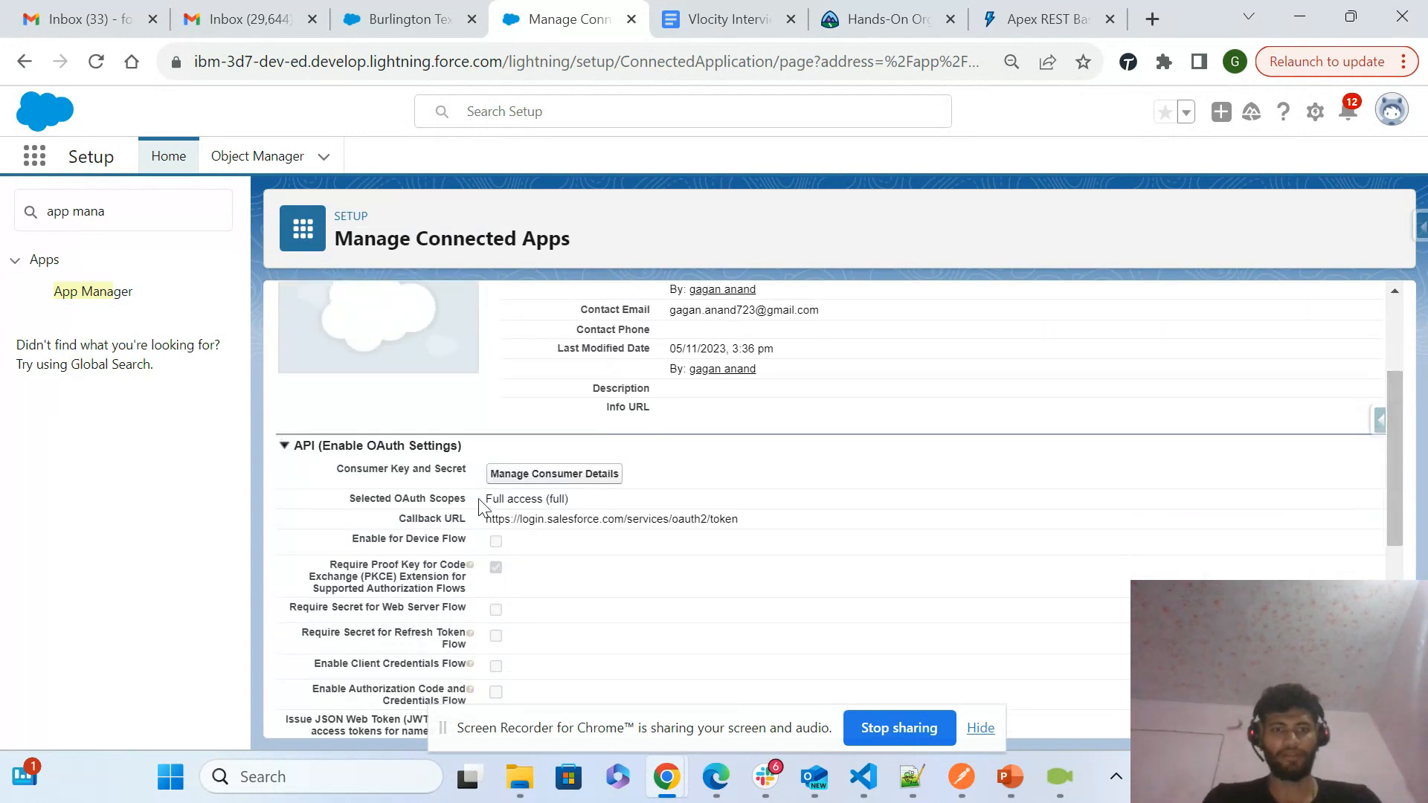
# - Review the callback URL and the selected OAuth scopes in the connected app's OAuth settings
pyautogui.moveTo(473, 523)
pyautogui.mouseDown()
pyautogui.moveTo(750, 533)
pyautogui.moveTo(536, 542)
pyautogui.moveTo(482, 518)
pyautogui.mouseUp()
pyautogui.click(757, 531)
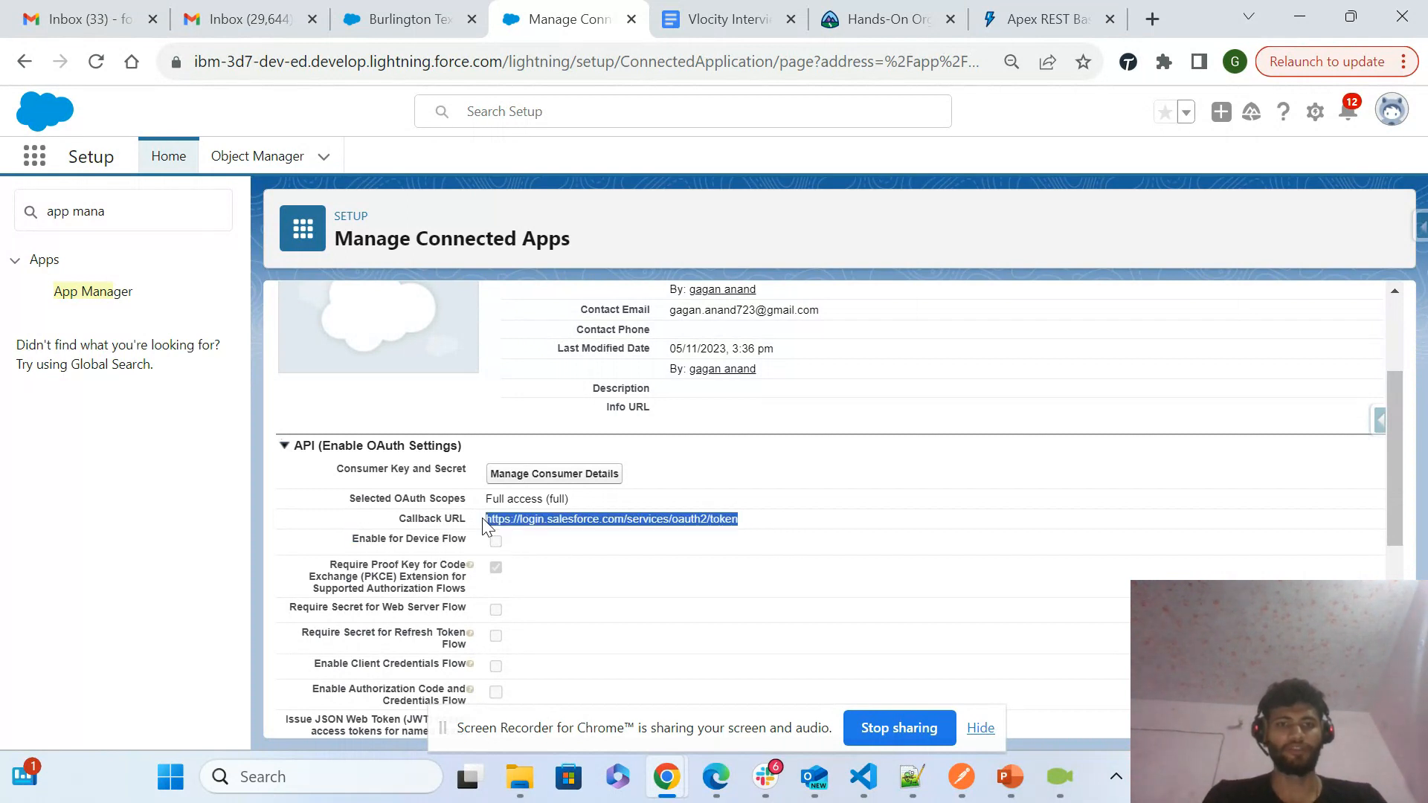
pyautogui.click(775, 526)
pyautogui.moveTo(756, 531); pyautogui.dragTo(474, 533)
pyautogui.click(723, 523)
pyautogui.moveTo(771, 525); pyautogui.dragTo(487, 524)
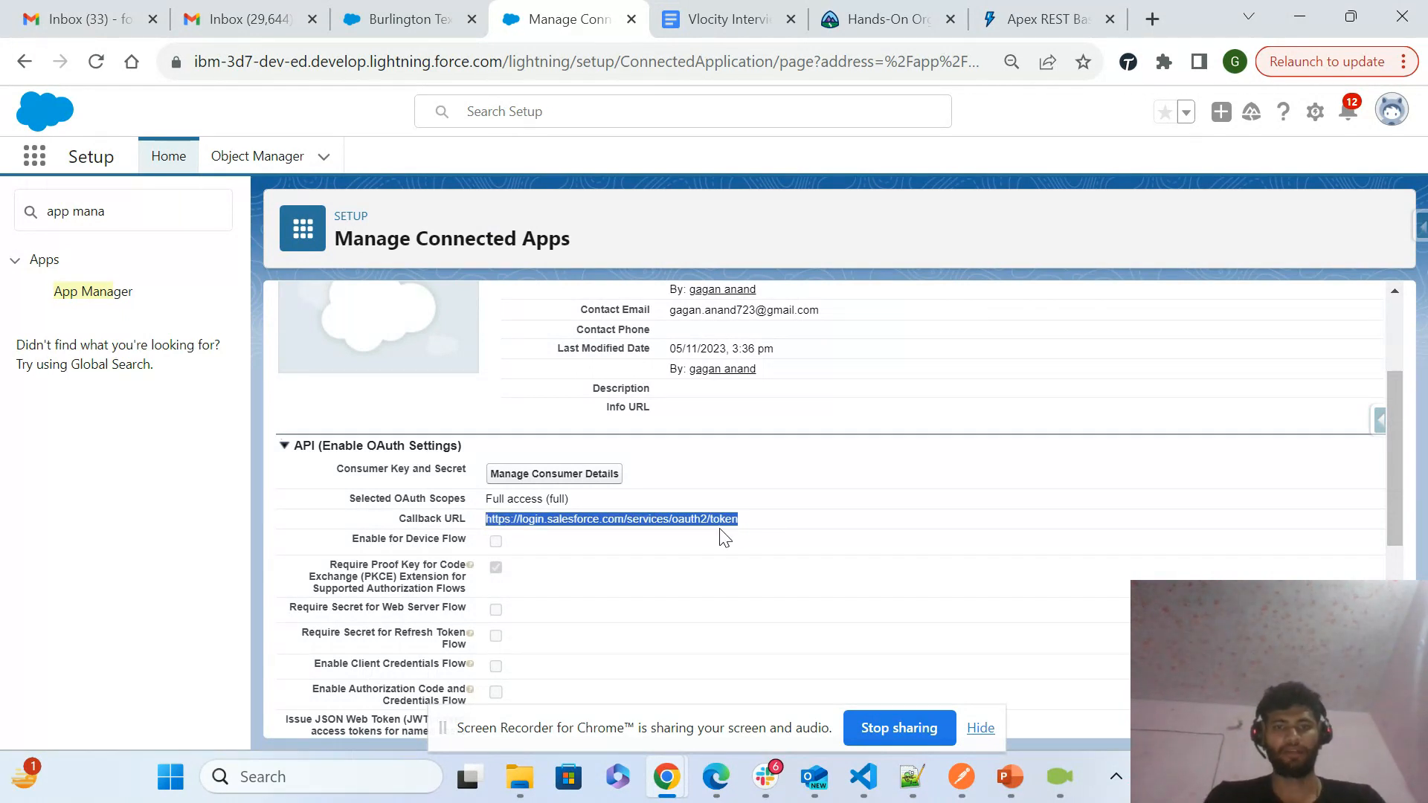
pyautogui.click(765, 527)
pyautogui.moveTo(727, 516); pyautogui.dragTo(476, 535)
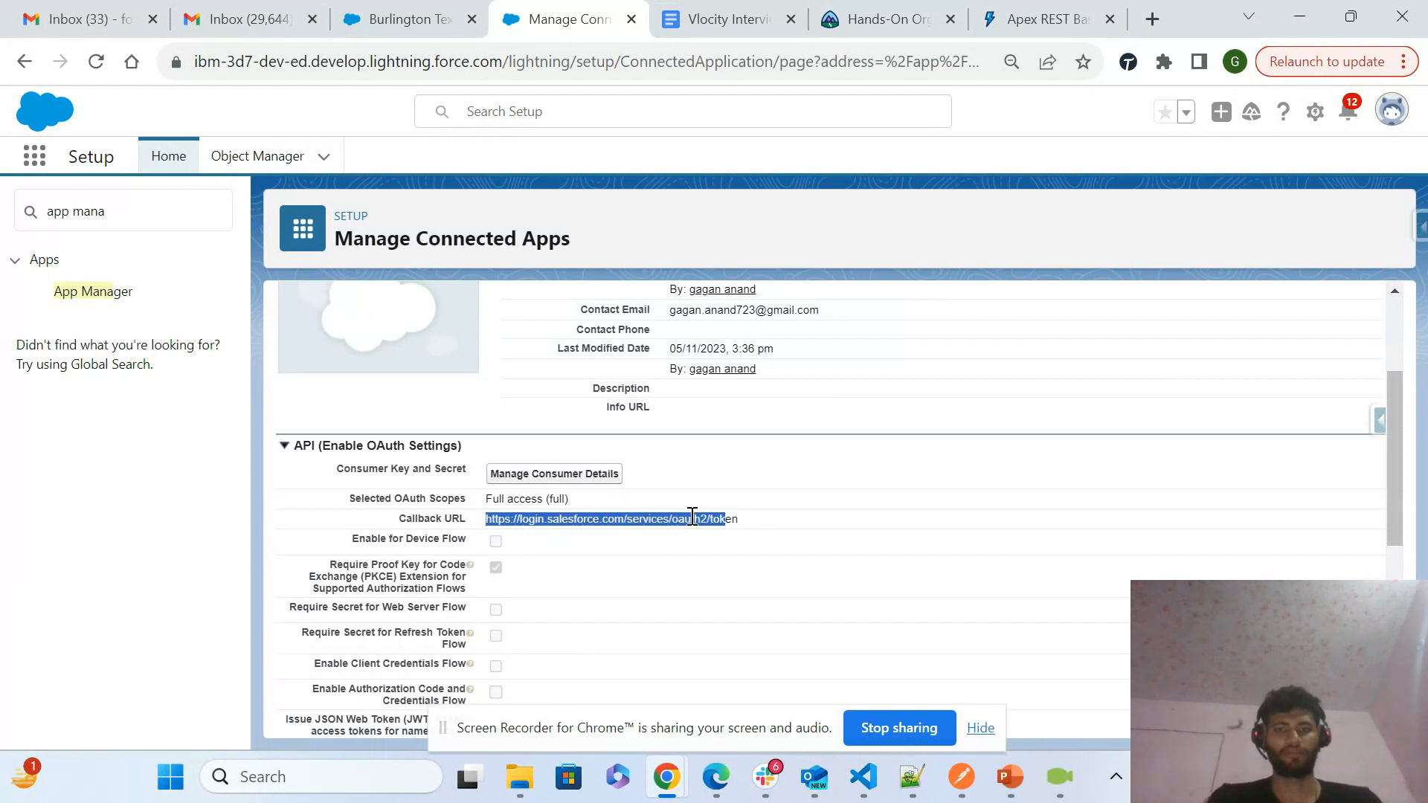
pyautogui.moveTo(770, 527); pyautogui.dragTo(484, 530)
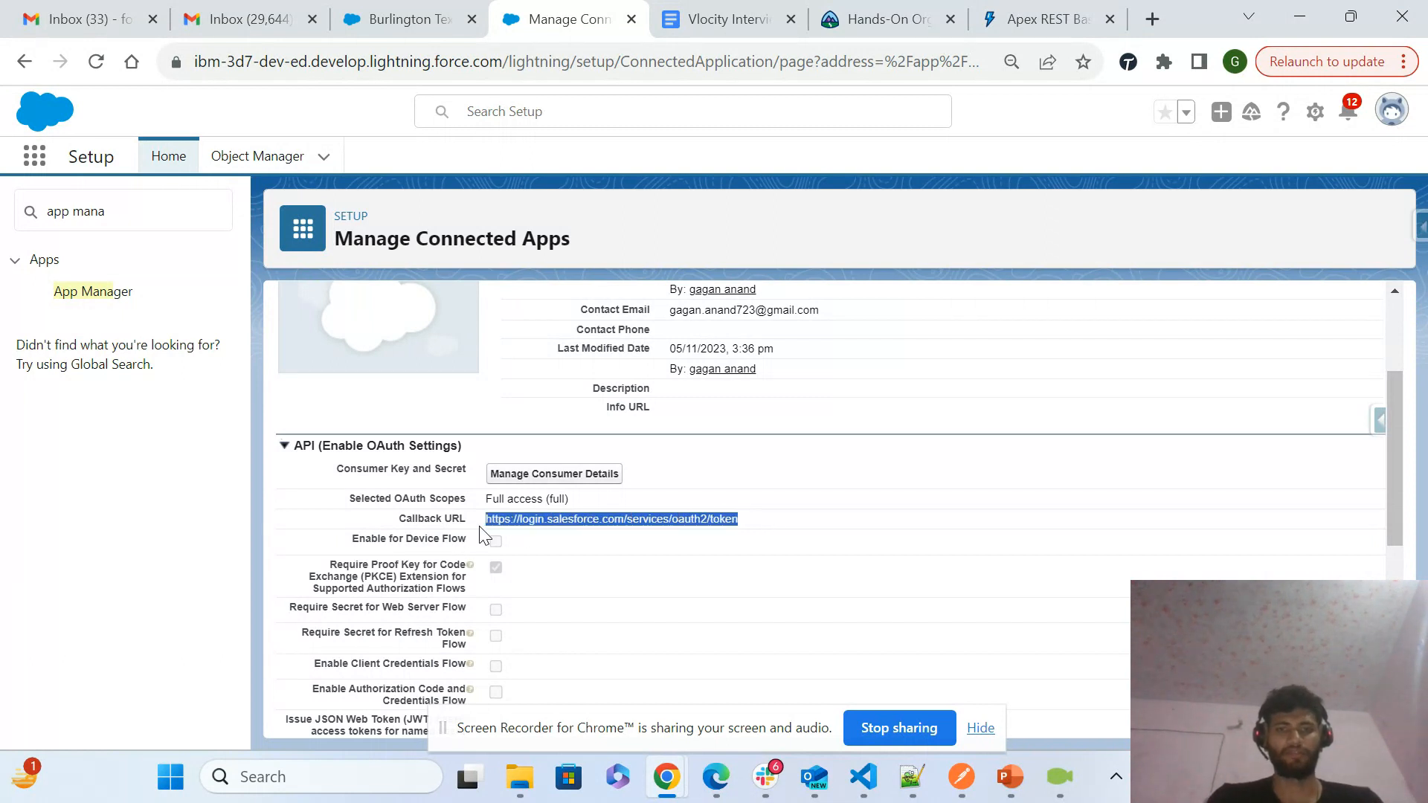
pyautogui.click(787, 541)
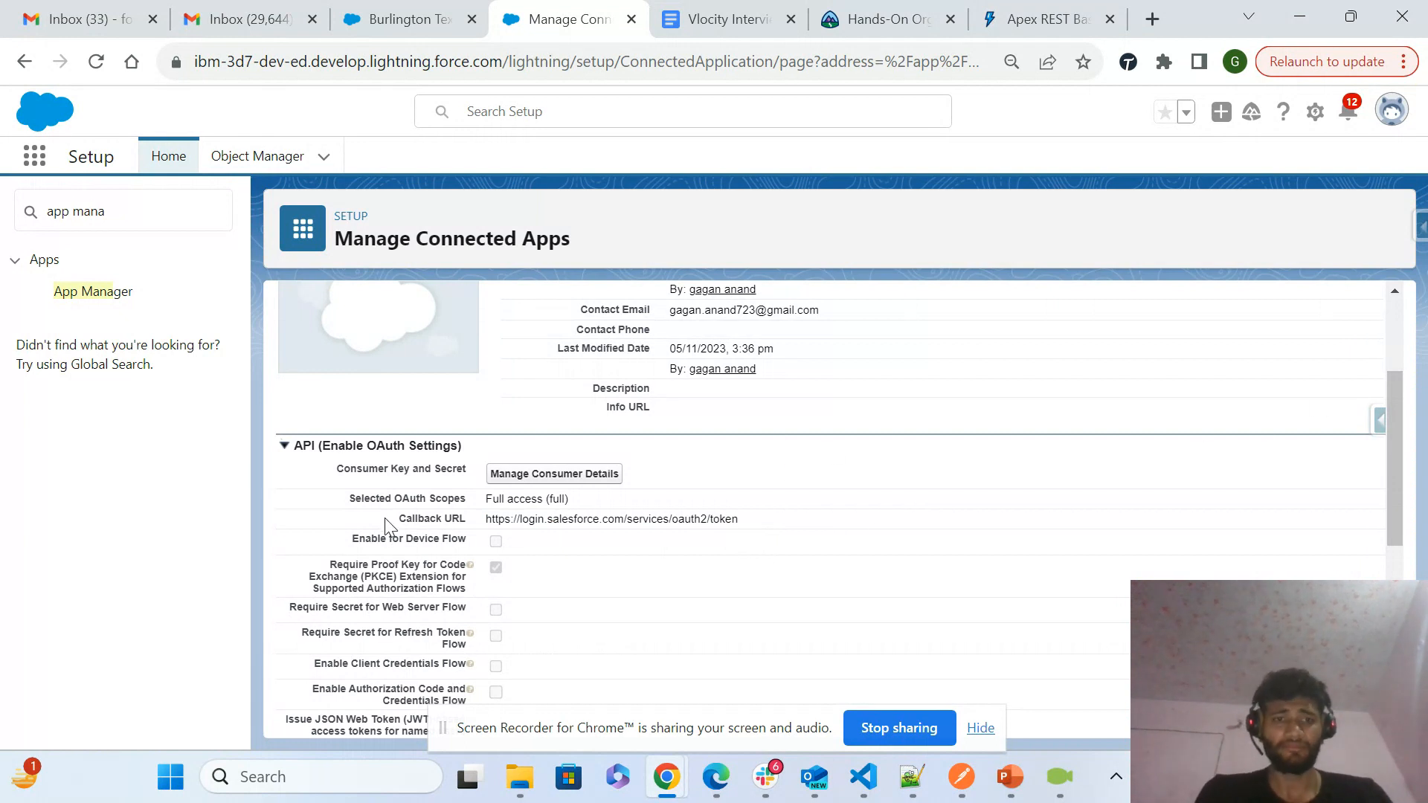
pyautogui.moveTo(402, 499); pyautogui.dragTo(479, 500)
pyautogui.click(590, 498)
pyautogui.click(875, 554)
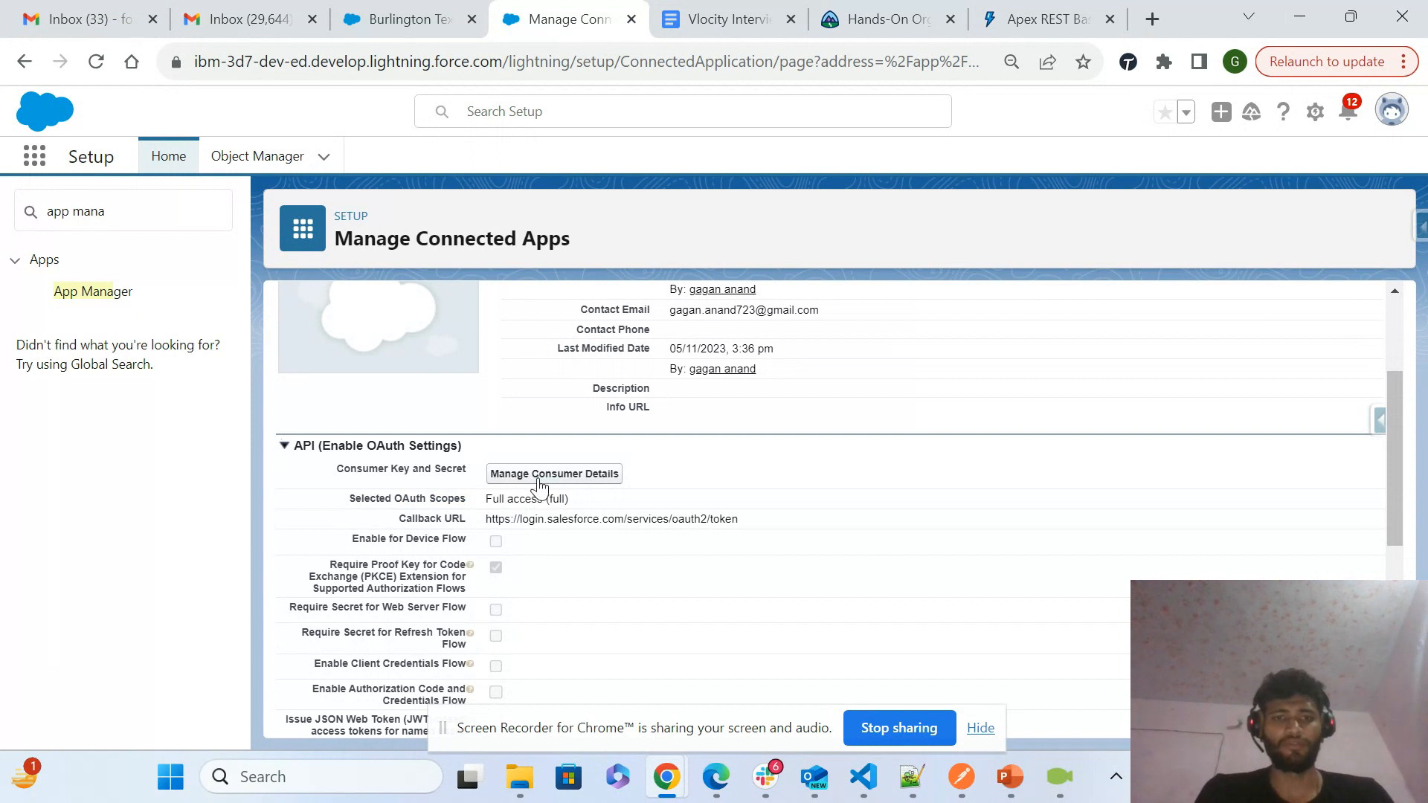
# - Request the app's consumer details and copy the verification code from the latest Salesforce email in Gmail
pyautogui.click(596, 482)
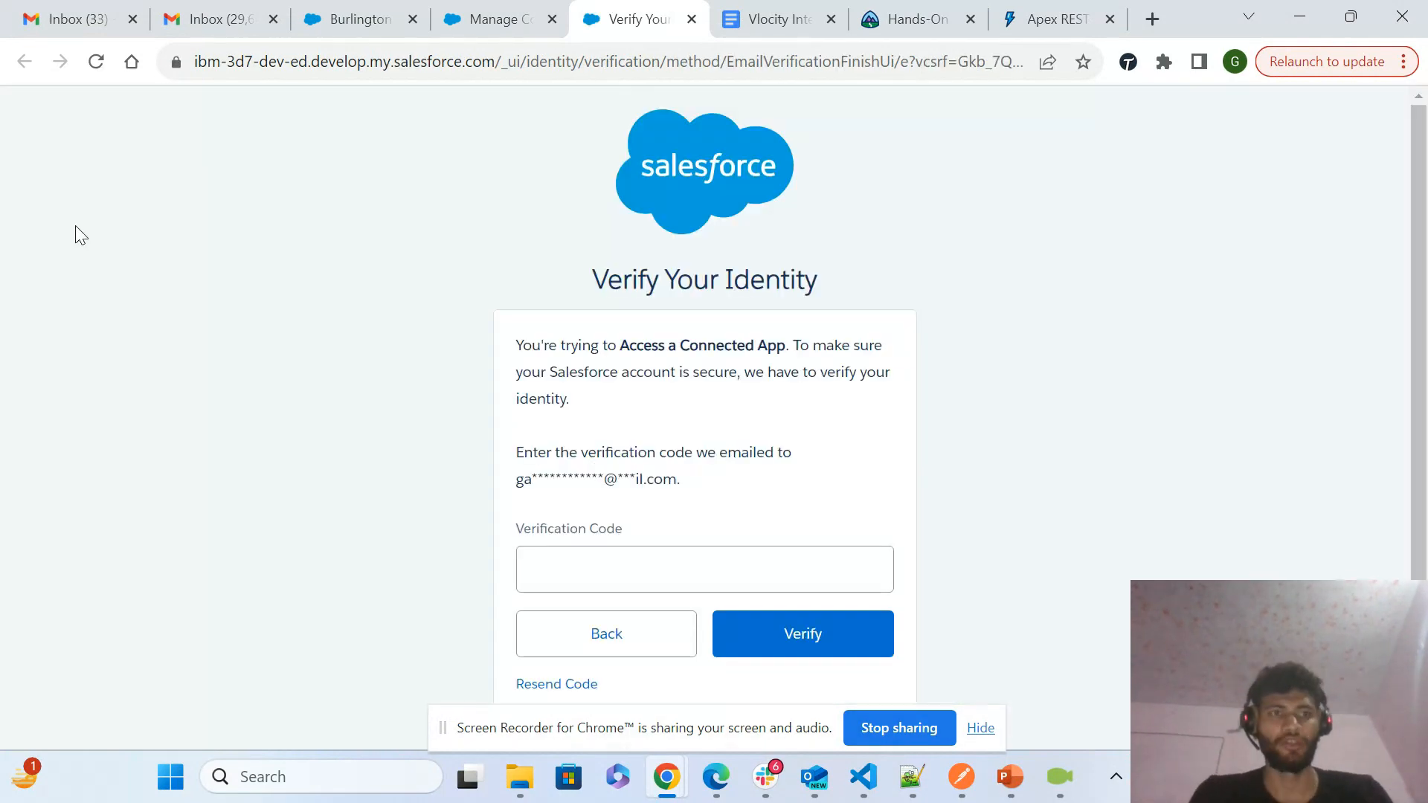
pyautogui.click(51, 22)
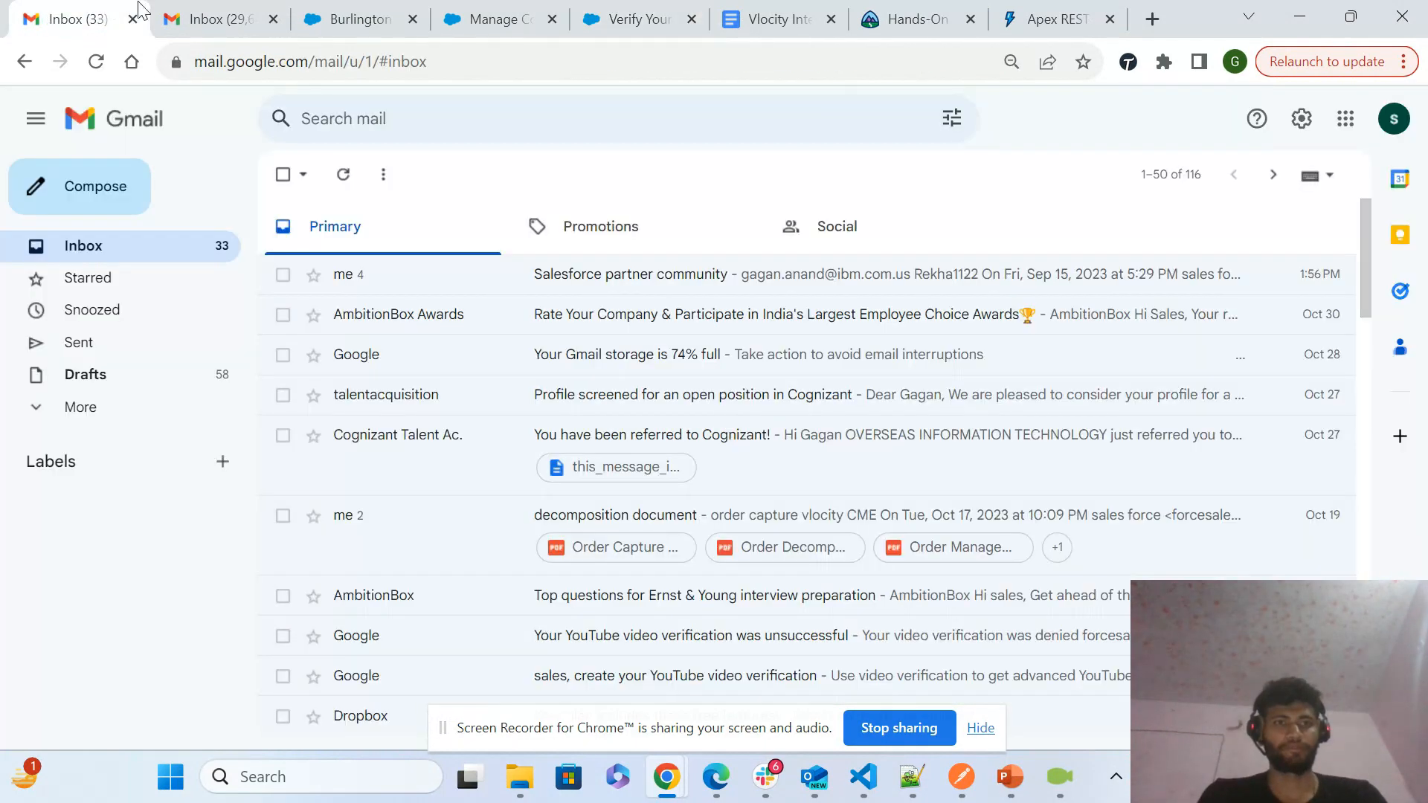
pyautogui.click(182, 23)
pyautogui.click(379, 281)
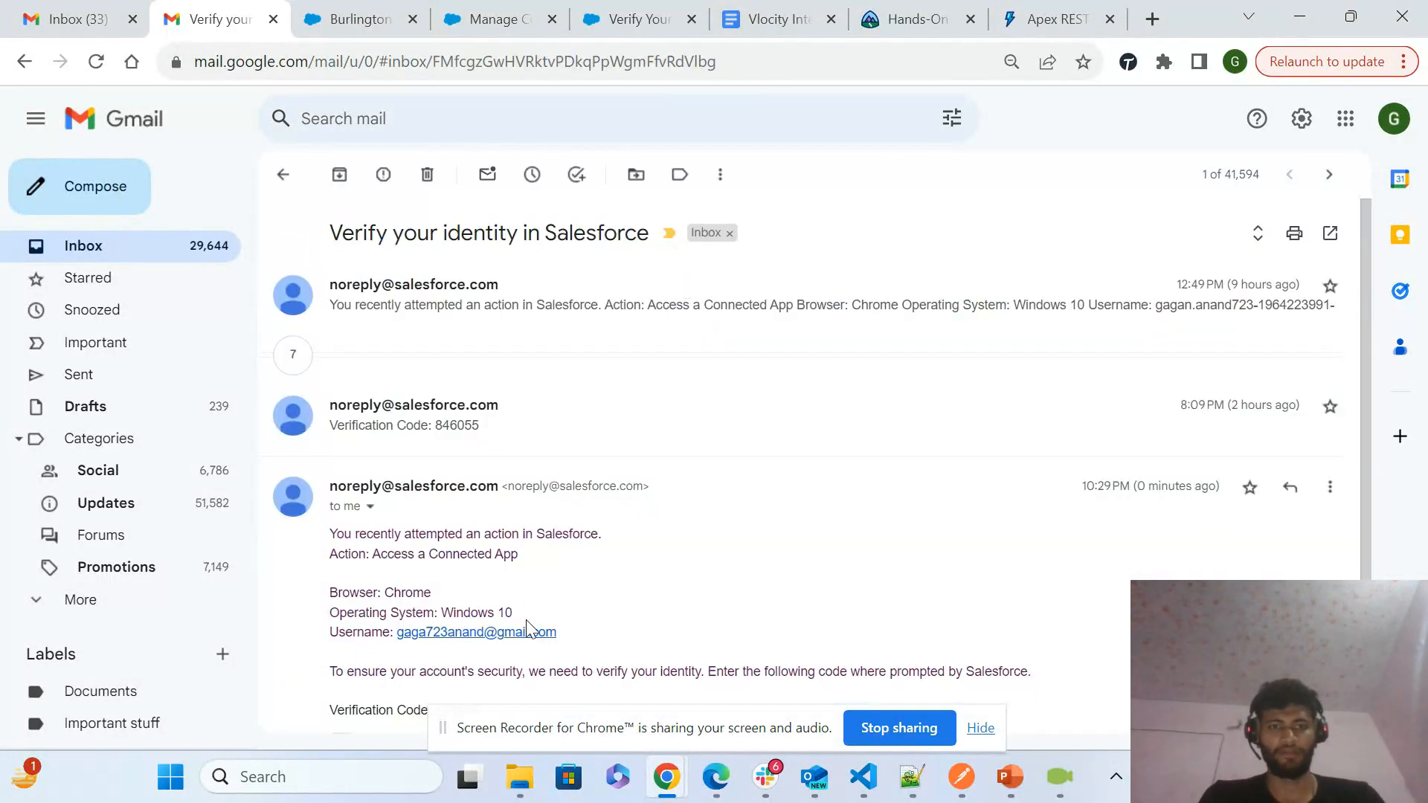
pyautogui.scroll(-3, 1362, 449)
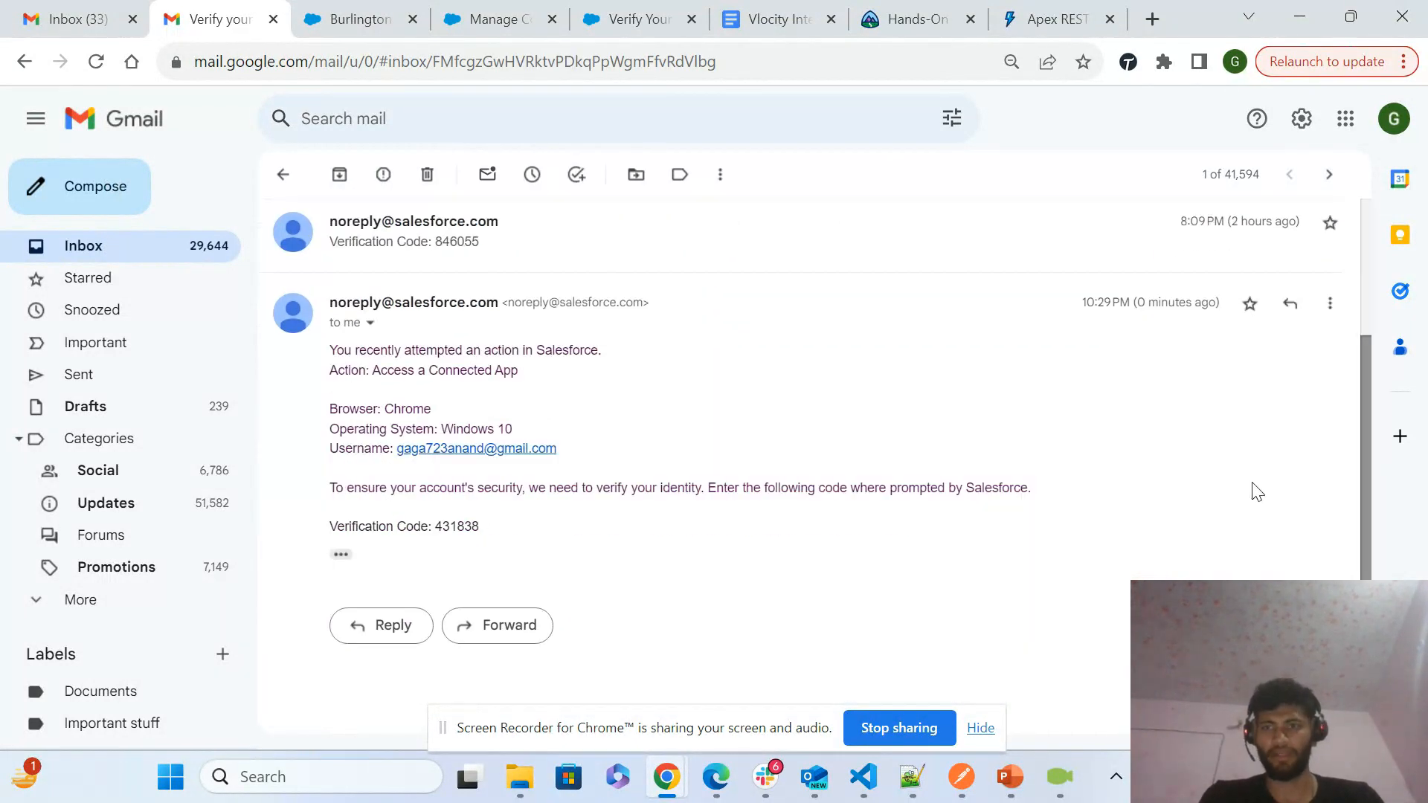
pyautogui.doubleClick(461, 526)
pyautogui.hotkey('ctrl', 'c')
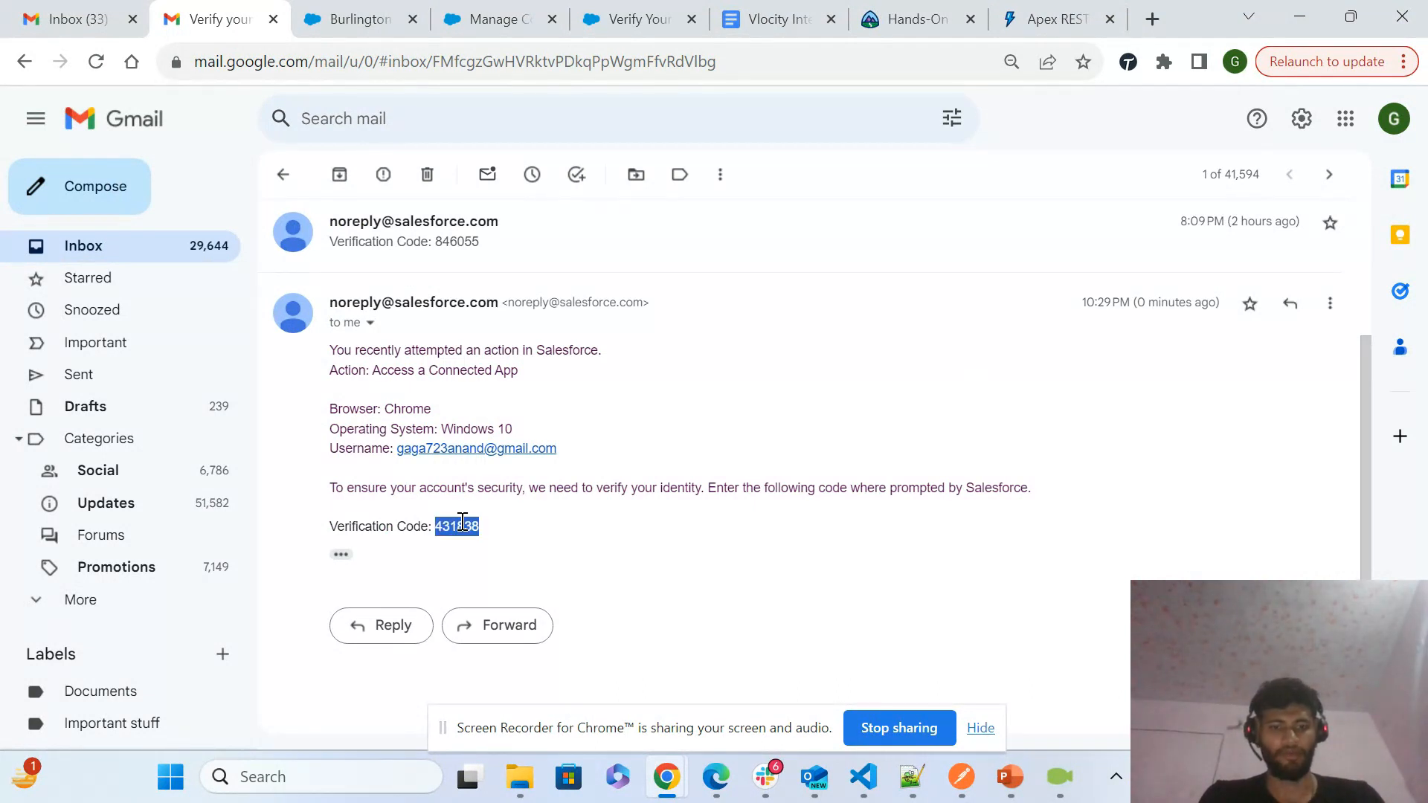
# - Verify the identity in Salesforce with the copied verification code and view the testRestful consumer key and consumer secret
pyautogui.click(360, 19)
pyautogui.hotkey('ctrl', 'Tab')
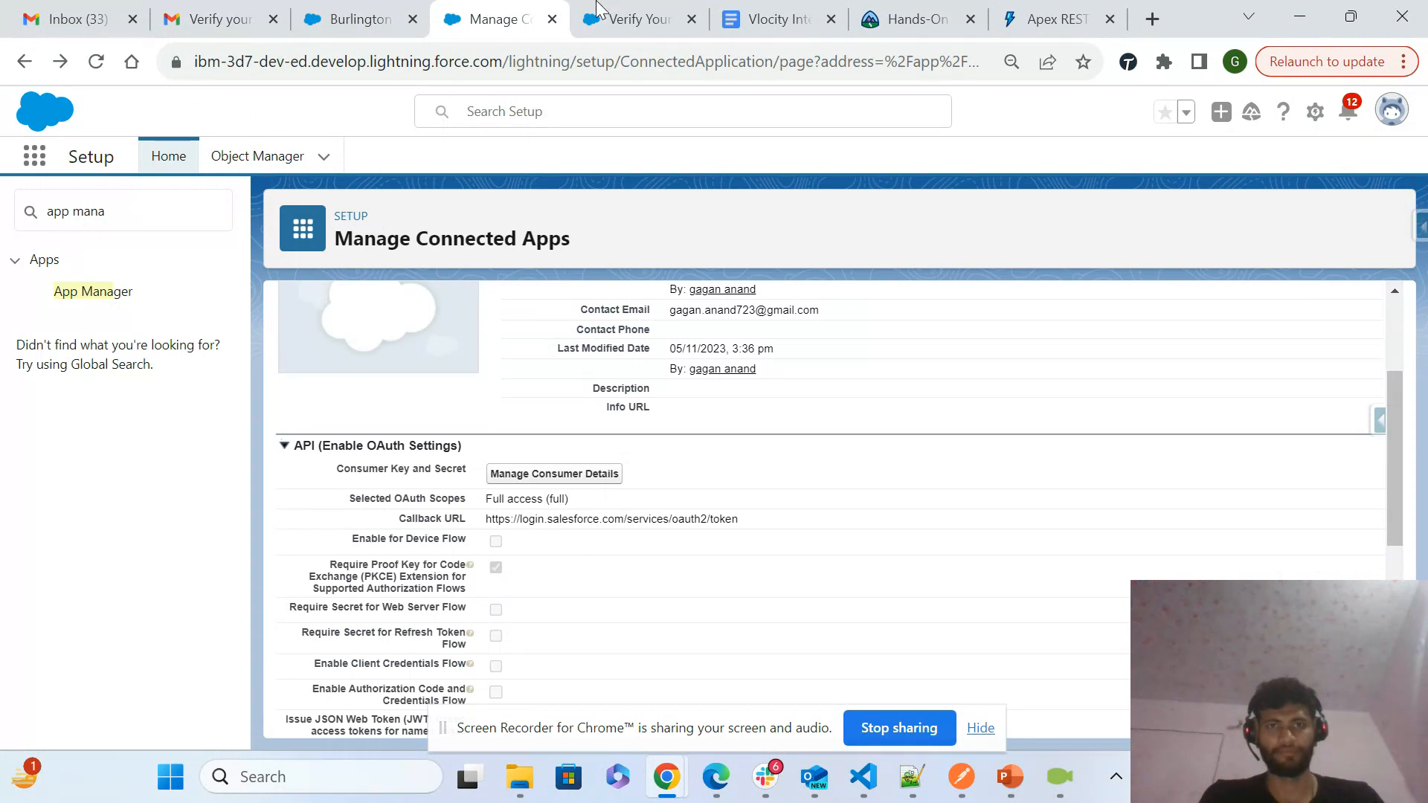
pyautogui.click(606, 22)
pyautogui.click(726, 583)
pyautogui.hotkey('ctrl', 'v')
pyautogui.click(791, 657)
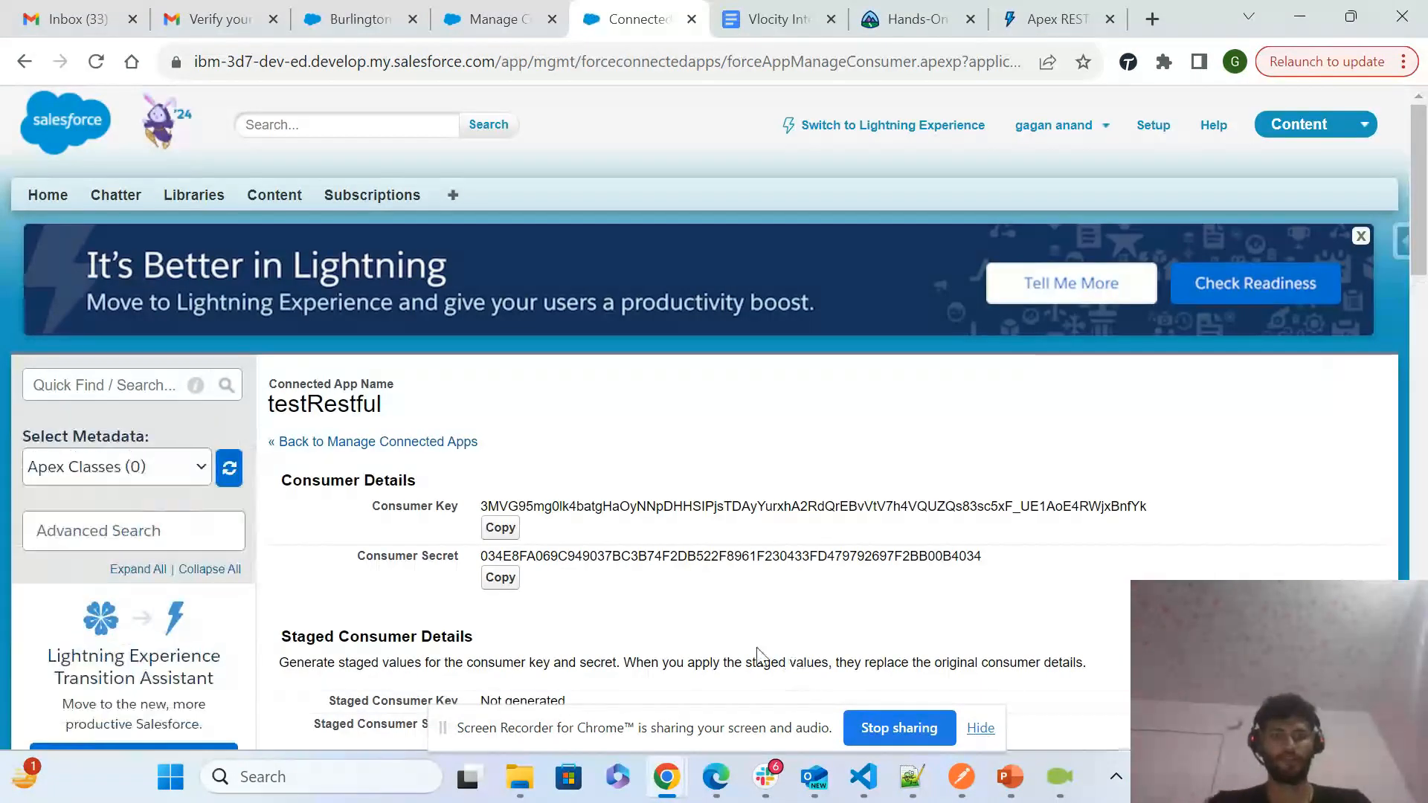
pyautogui.moveTo(469, 504); pyautogui.dragTo(354, 508)
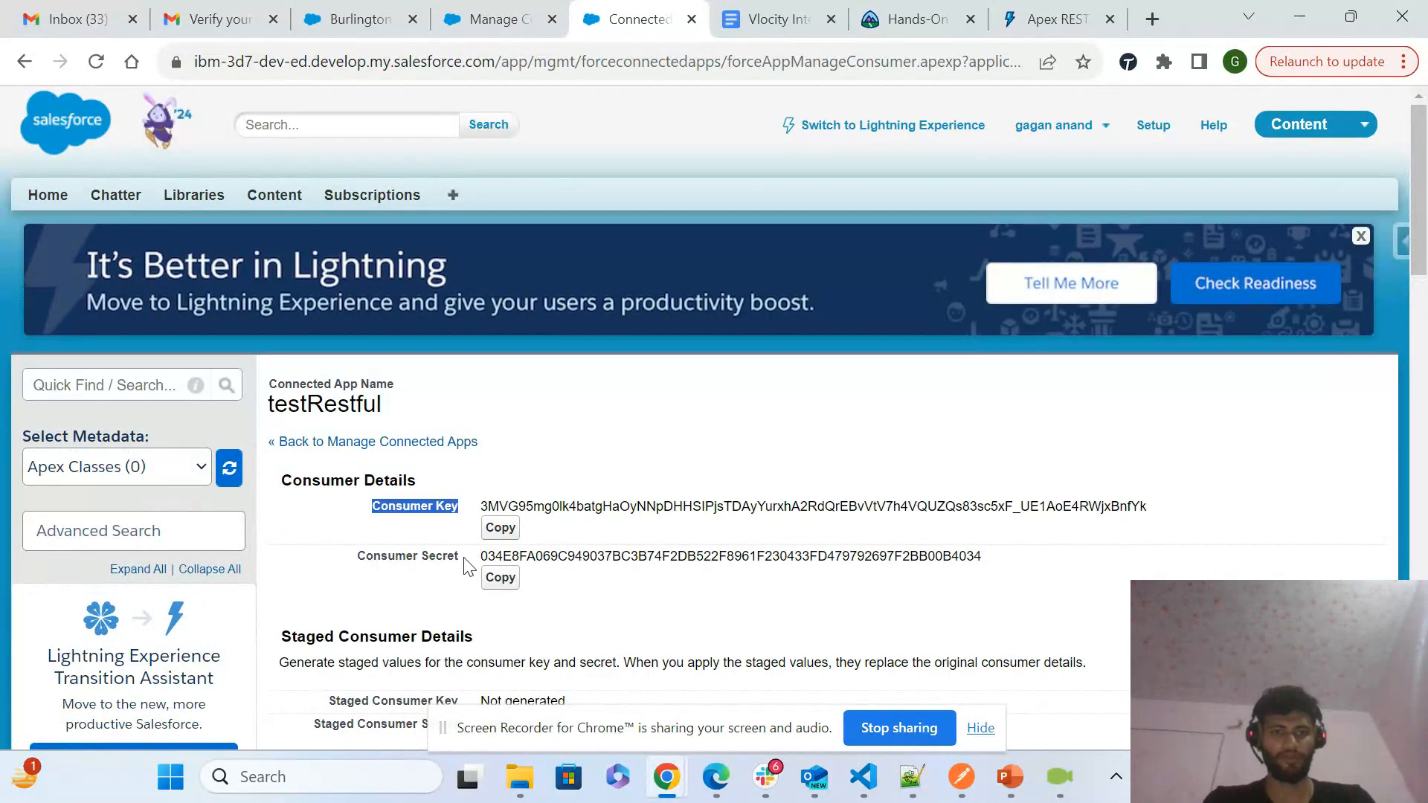
pyautogui.moveTo(463, 558); pyautogui.dragTo(344, 567)
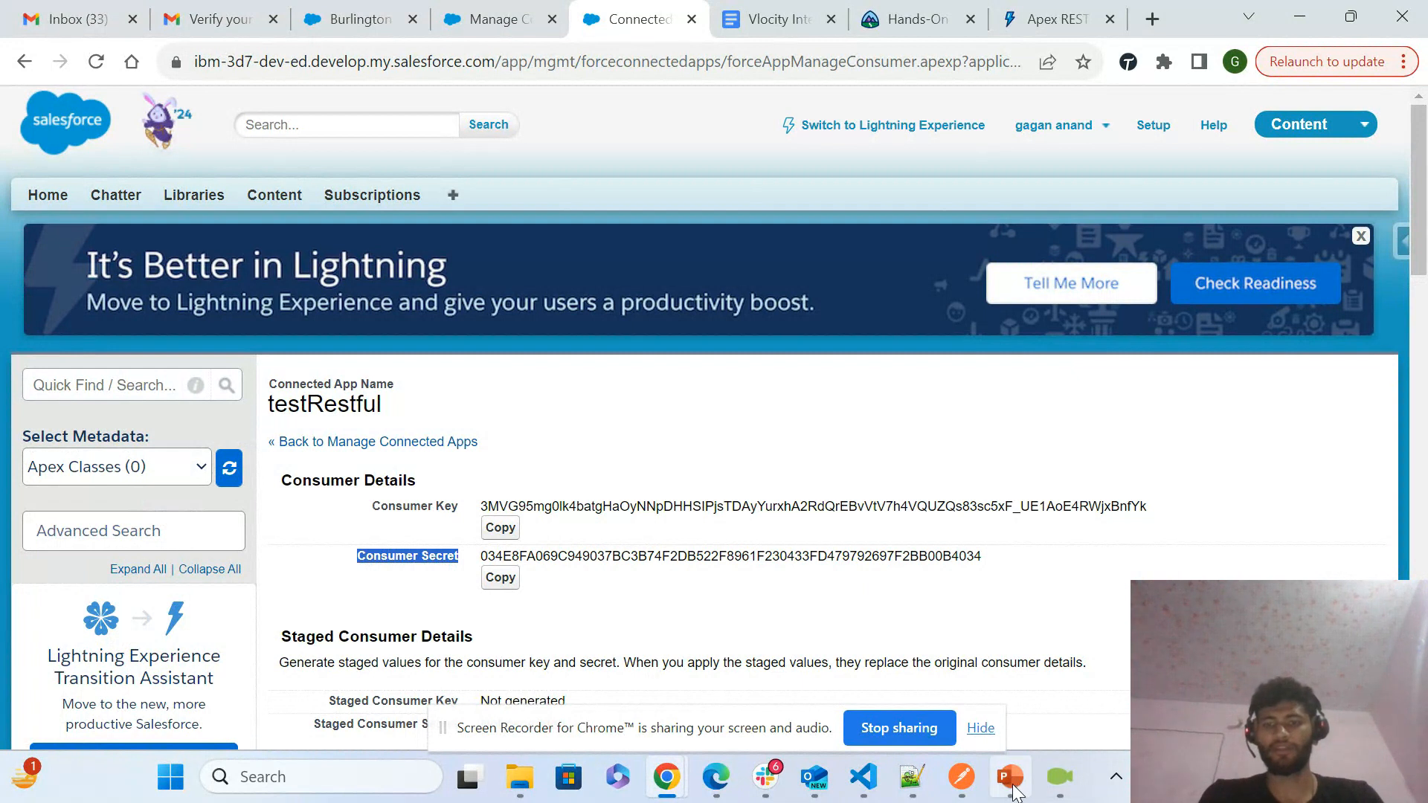
# - Switch to Postman and review the current token in the TestNew collection's authorization settings
pyautogui.click(967, 781)
pyautogui.click(193, 160)
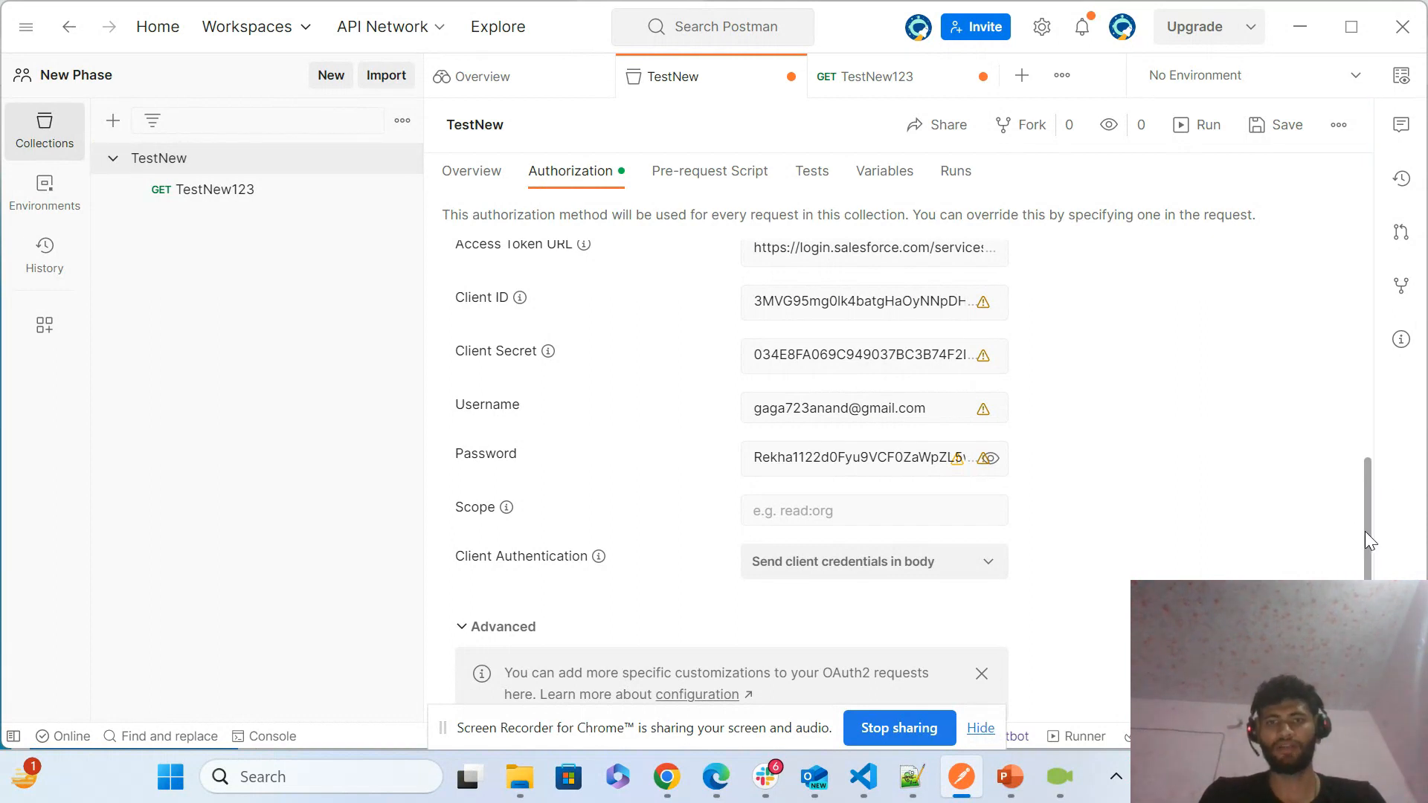
pyautogui.moveTo(1364, 531); pyautogui.dragTo(1361, 216)
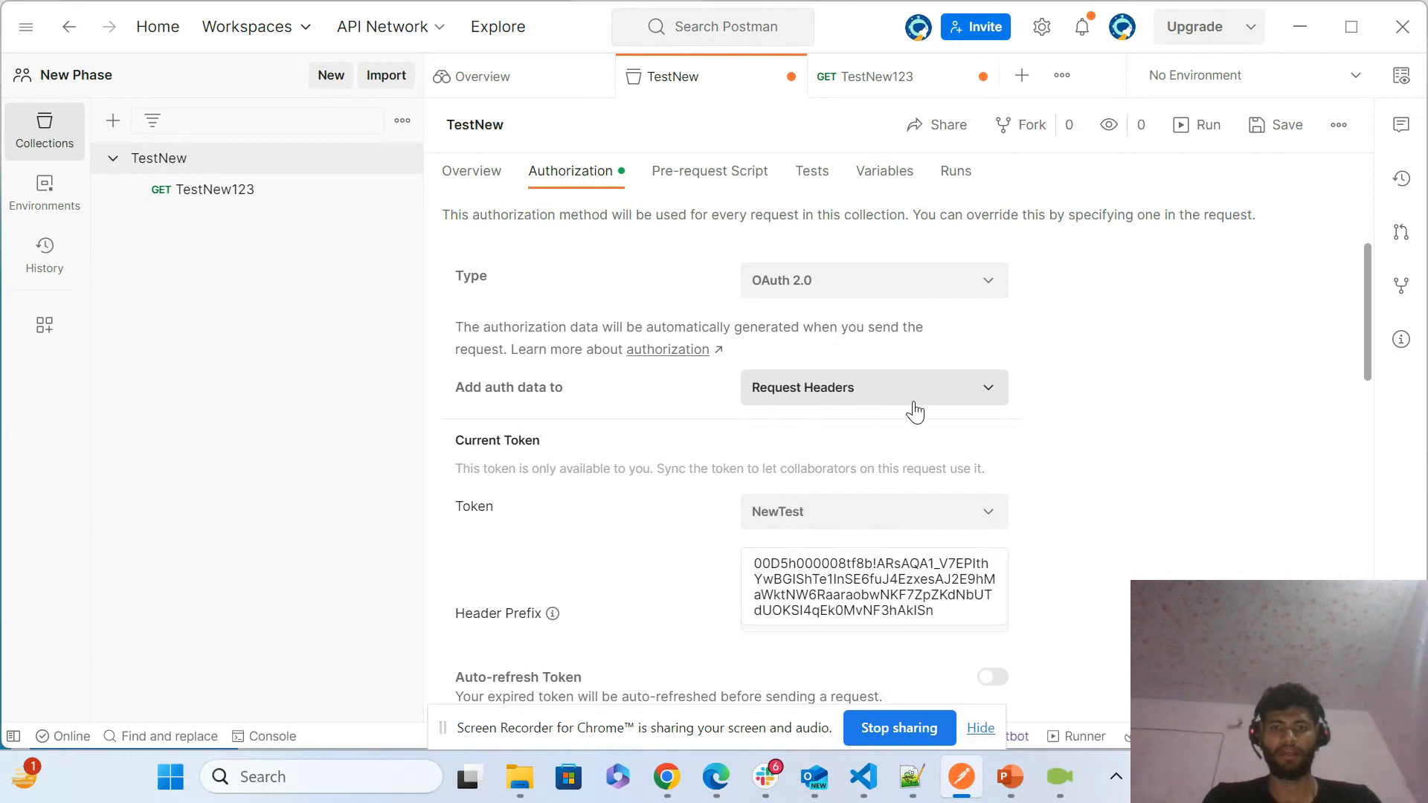
pyautogui.scroll(-3, 1366, 329)
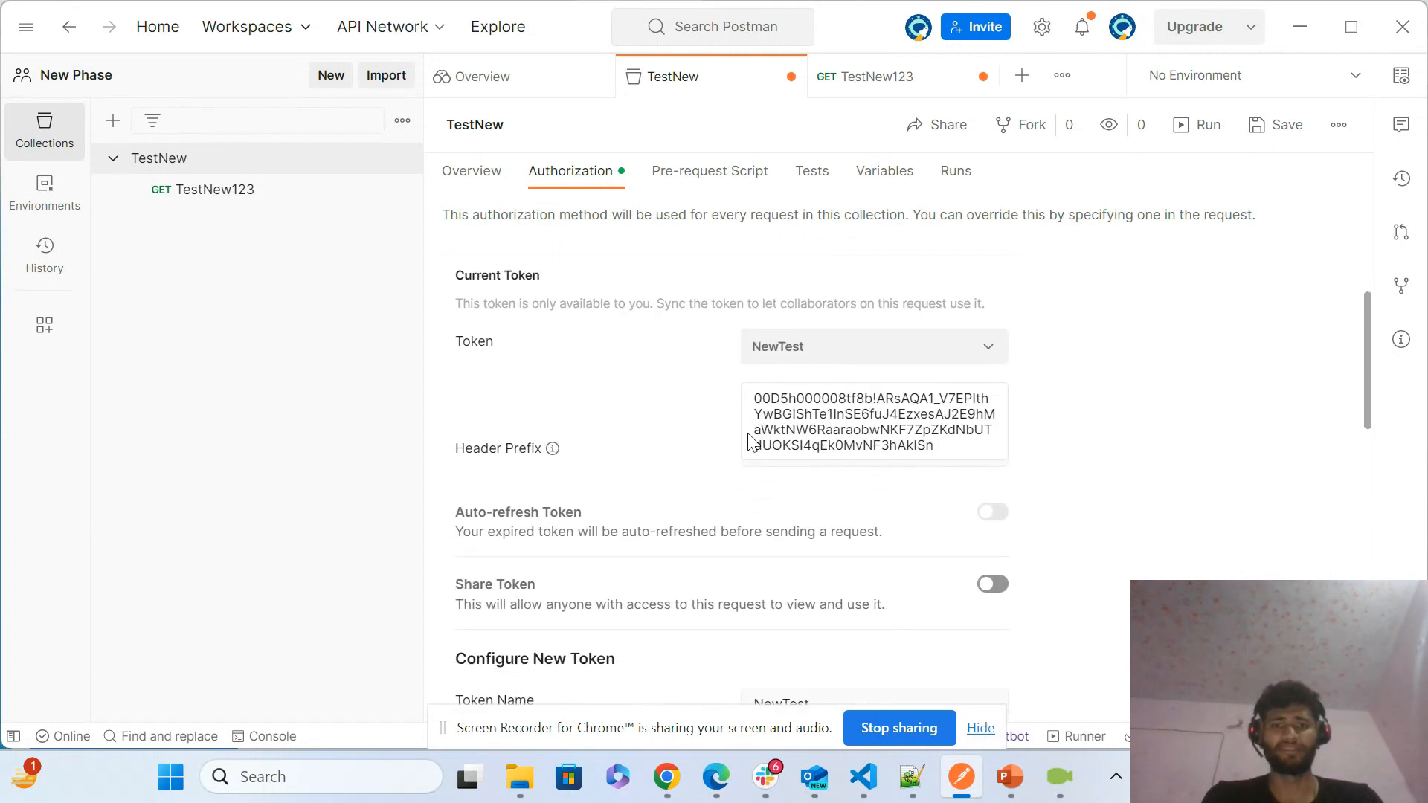
pyautogui.moveTo(955, 445); pyautogui.dragTo(752, 393)
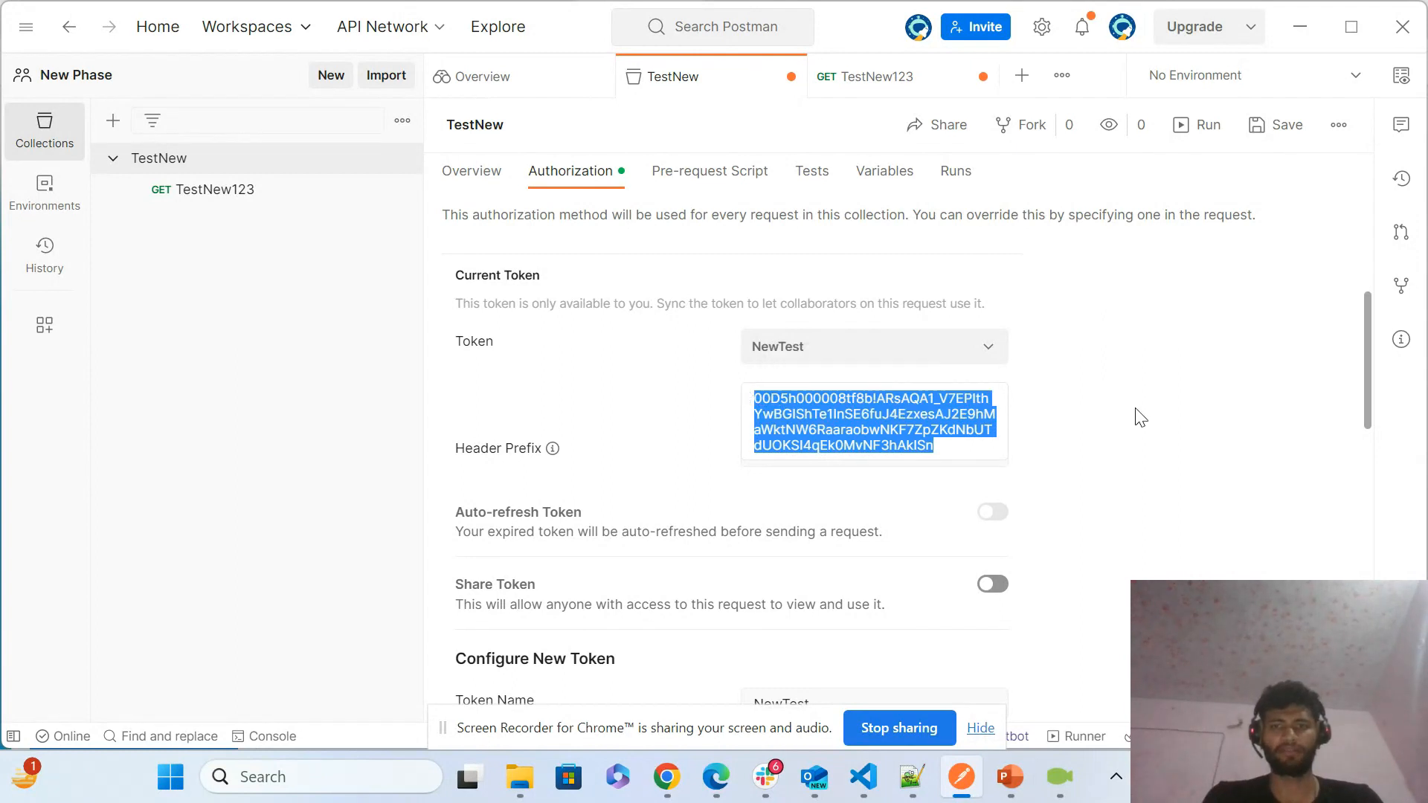
pyautogui.click(1364, 381)
pyautogui.scroll(-1, 1363, 381)
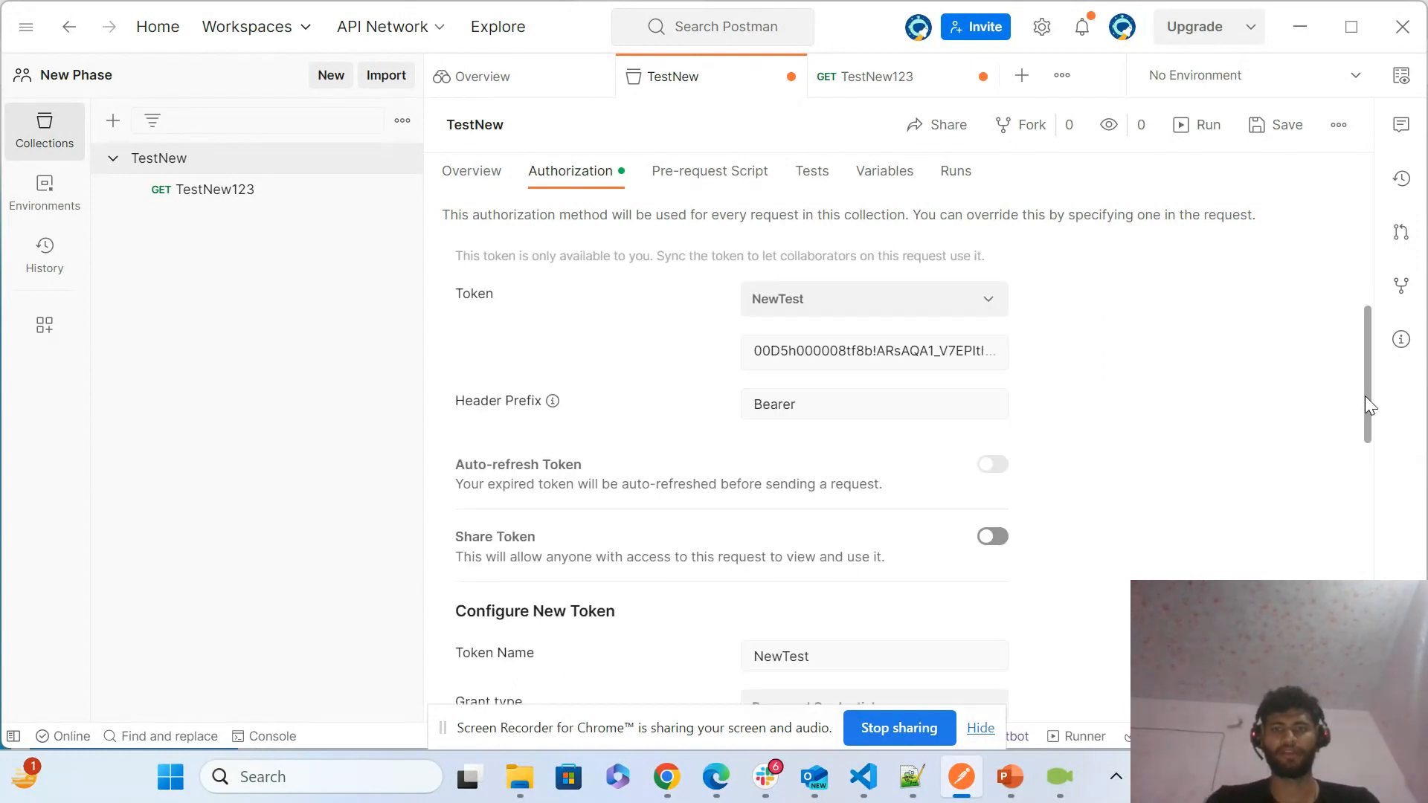
# - Examine the token name in the Configure New Token section
pyautogui.moveTo(1364, 396); pyautogui.dragTo(1359, 479)
pyautogui.tripleClick(515, 386)
pyautogui.click(810, 380)
pyautogui.doubleClick(810, 379)
pyautogui.click(1213, 445)
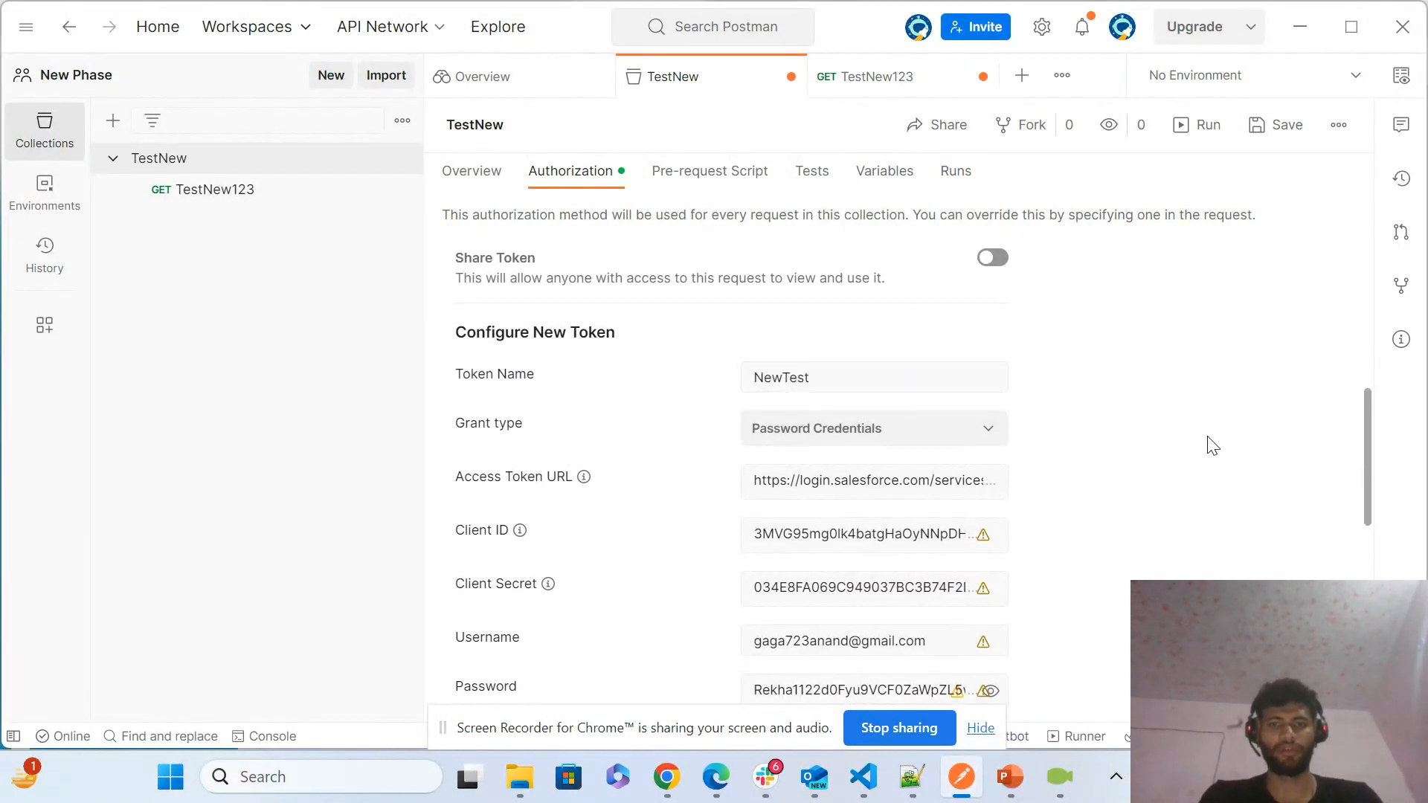
# - Set the new token's grant type to Password Credentials
pyautogui.click(878, 439)
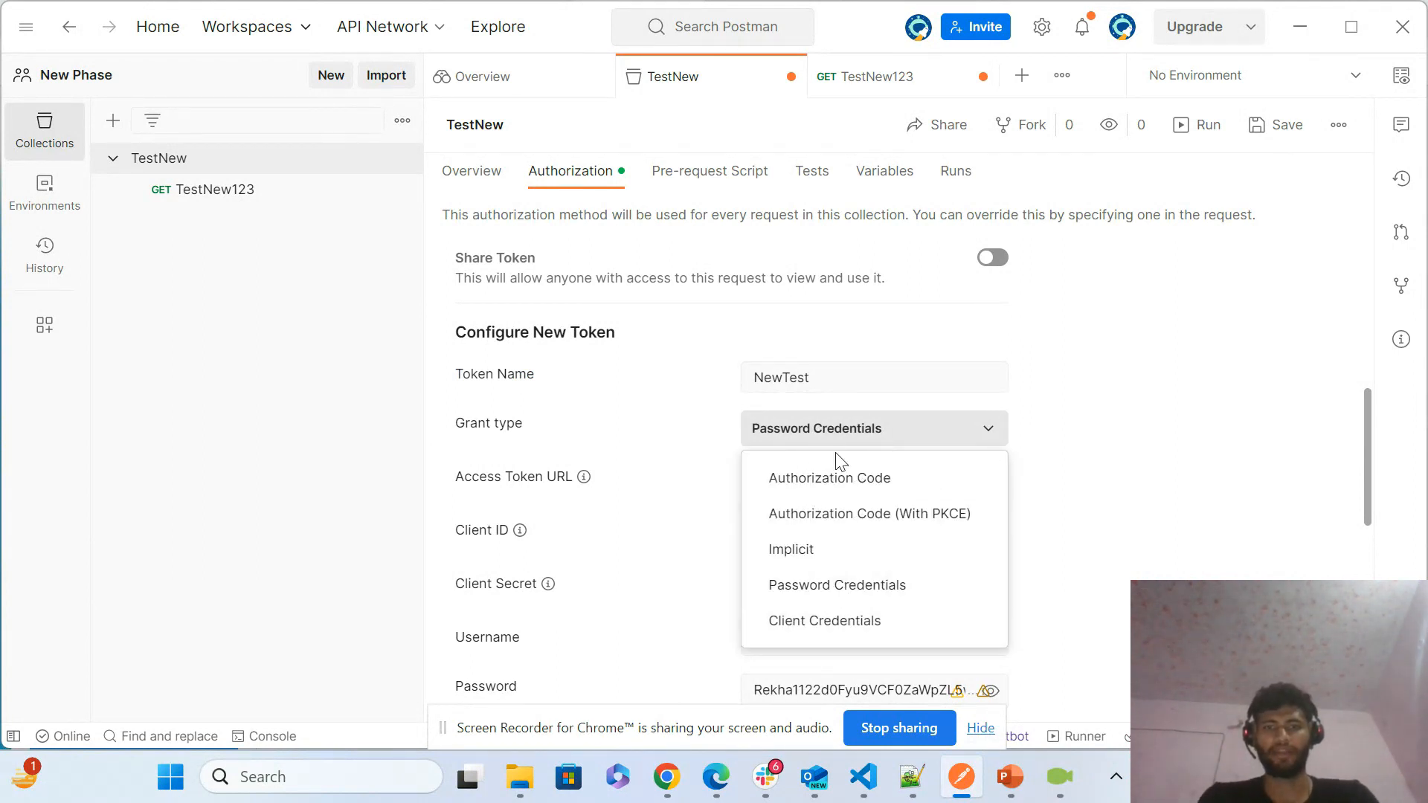
pyautogui.click(877, 591)
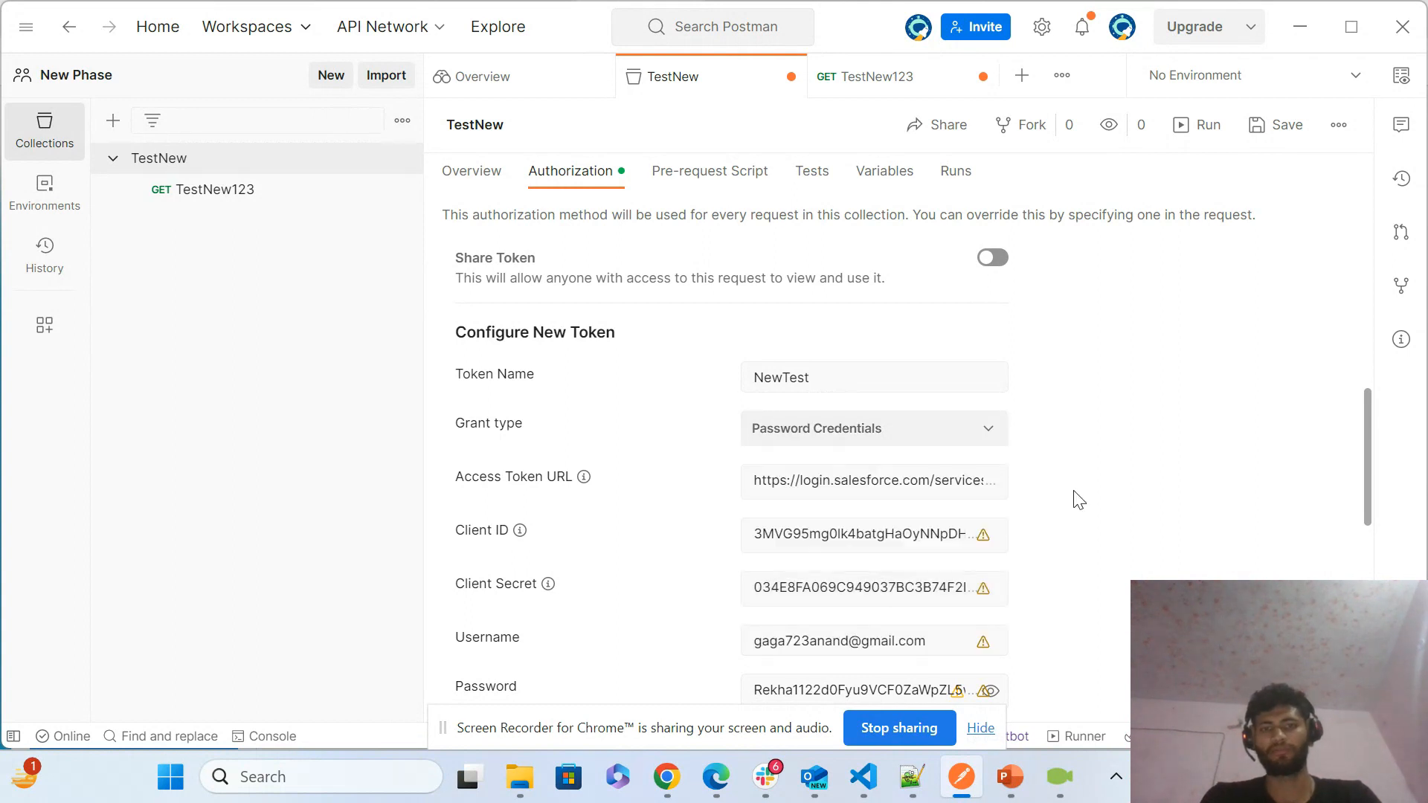
pyautogui.press('Tab')
pyautogui.click(1241, 442)
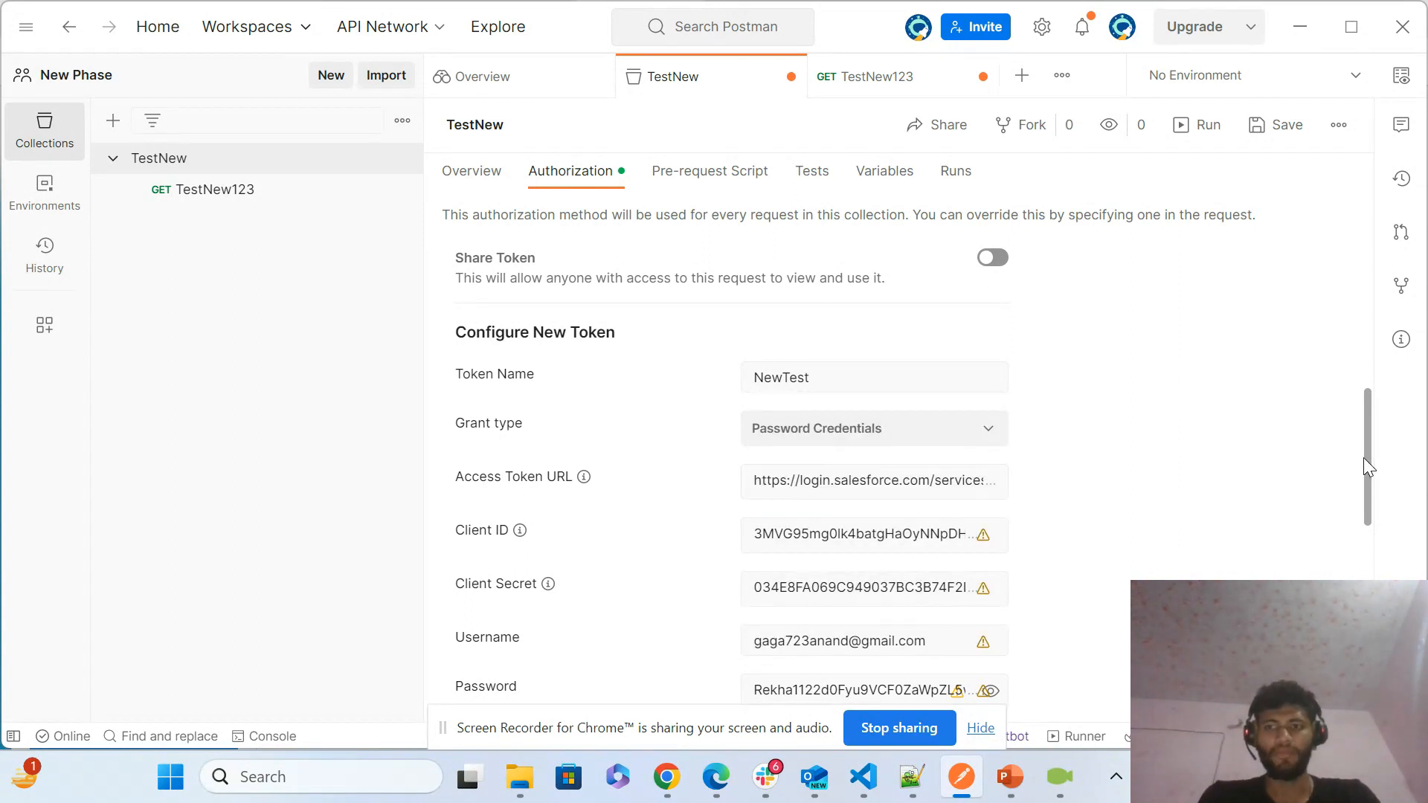
# - Compare the Access Token URL in Postman with the callback URL of the Salesforce connected app
pyautogui.moveTo(1363, 458); pyautogui.dragTo(1364, 470)
pyautogui.tripleClick(885, 438)
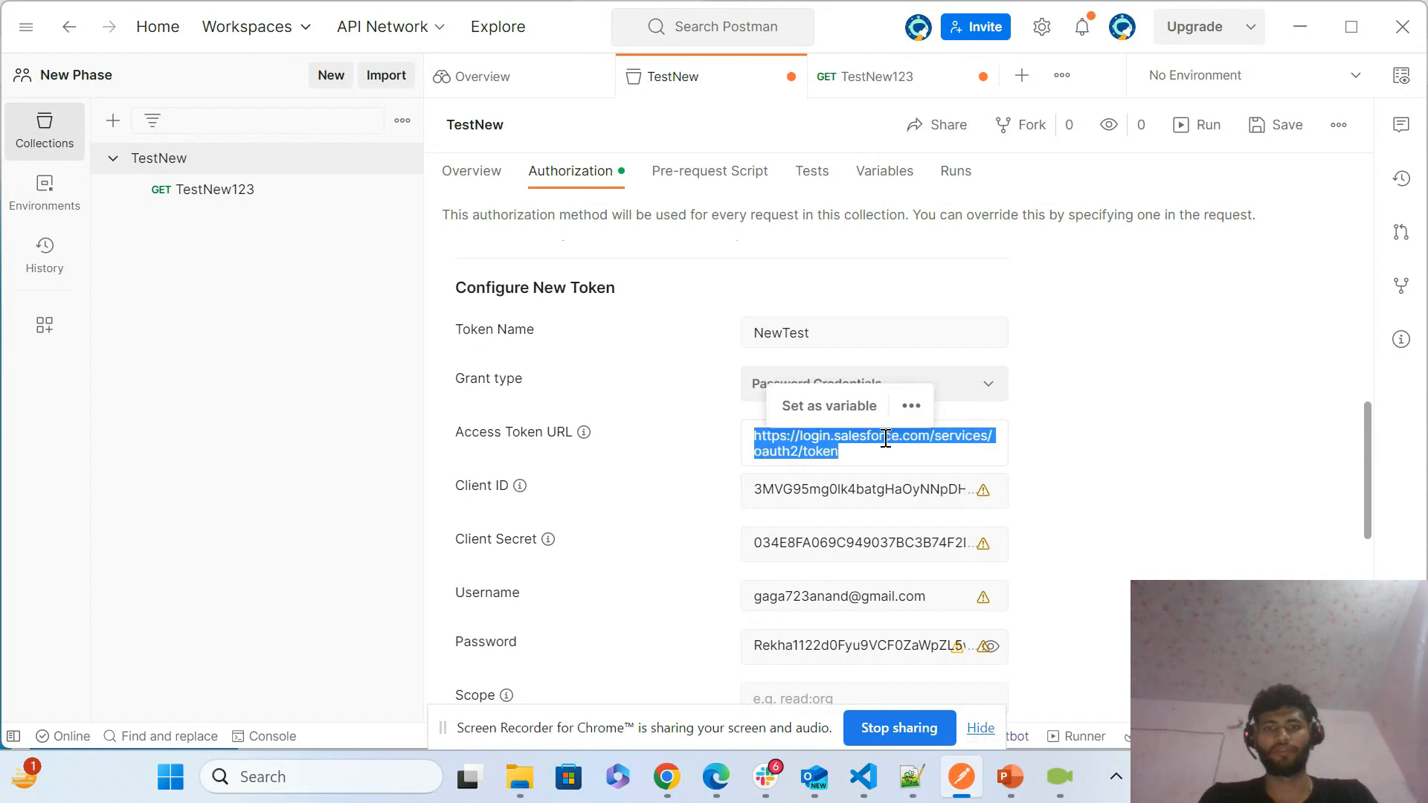
pyautogui.hotkey('alt', 'Tab')
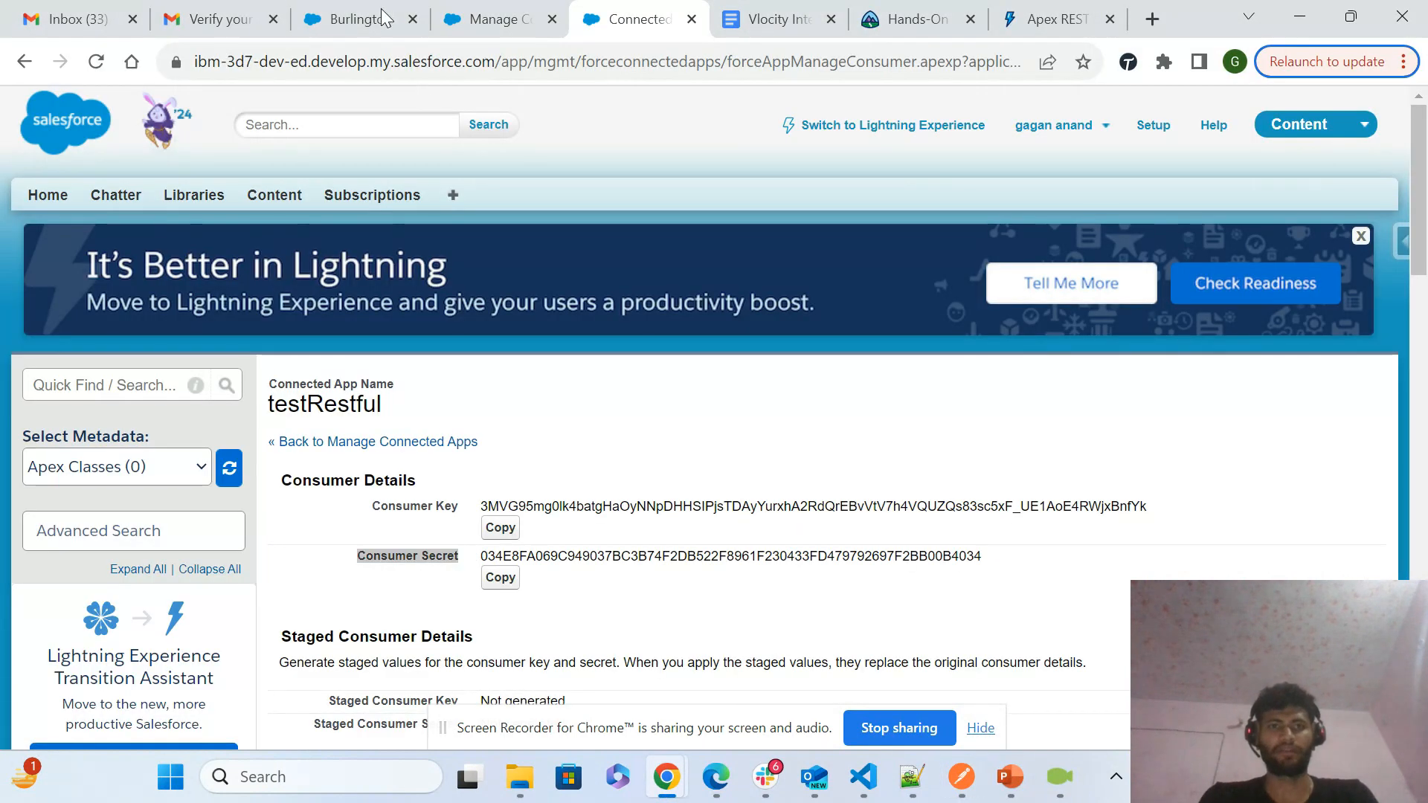
pyautogui.click(491, 18)
pyautogui.tripleClick(638, 518)
pyautogui.hotkey('alt', 'Tab')
pyautogui.moveTo(762, 490); pyautogui.dragTo(1132, 476)
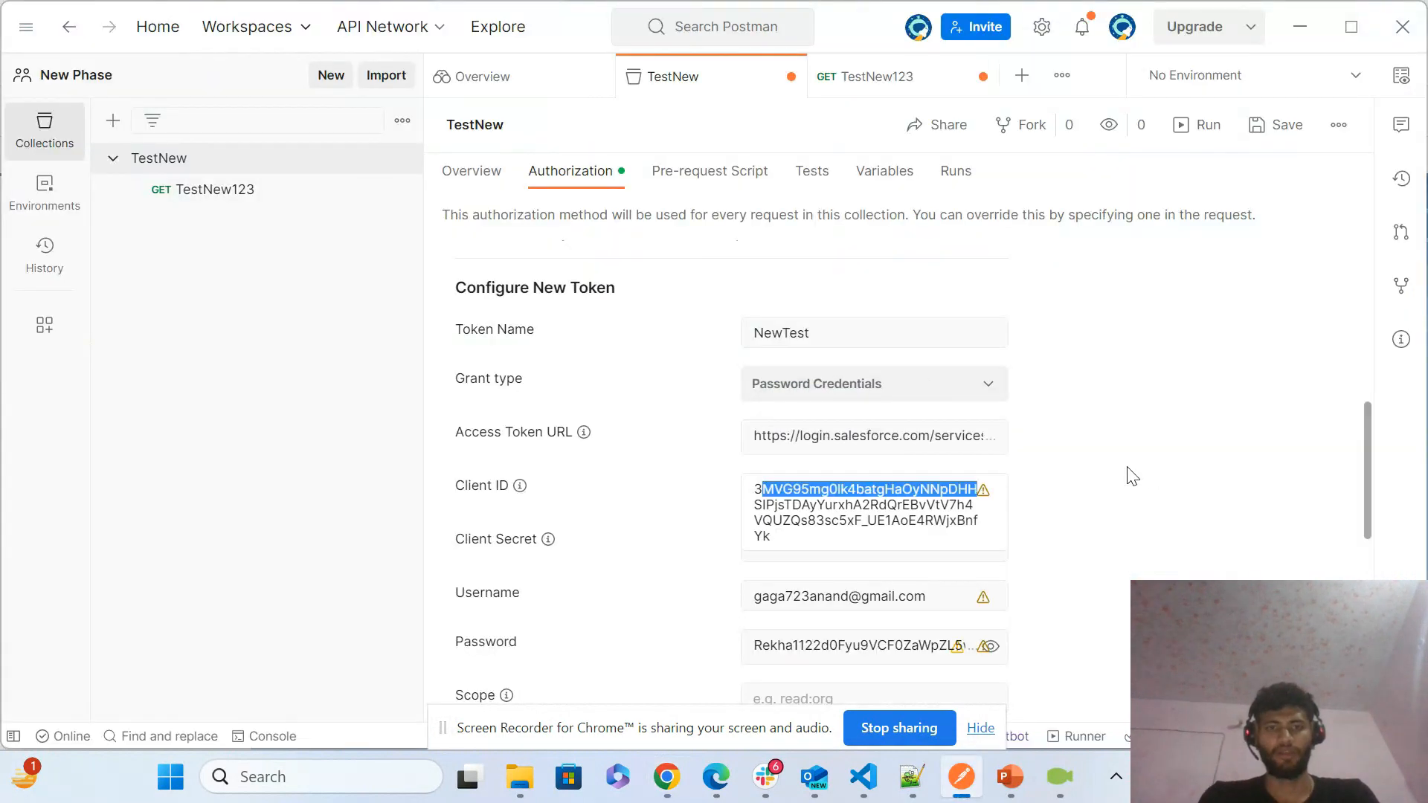
pyautogui.moveTo(755, 436); pyautogui.dragTo(930, 440)
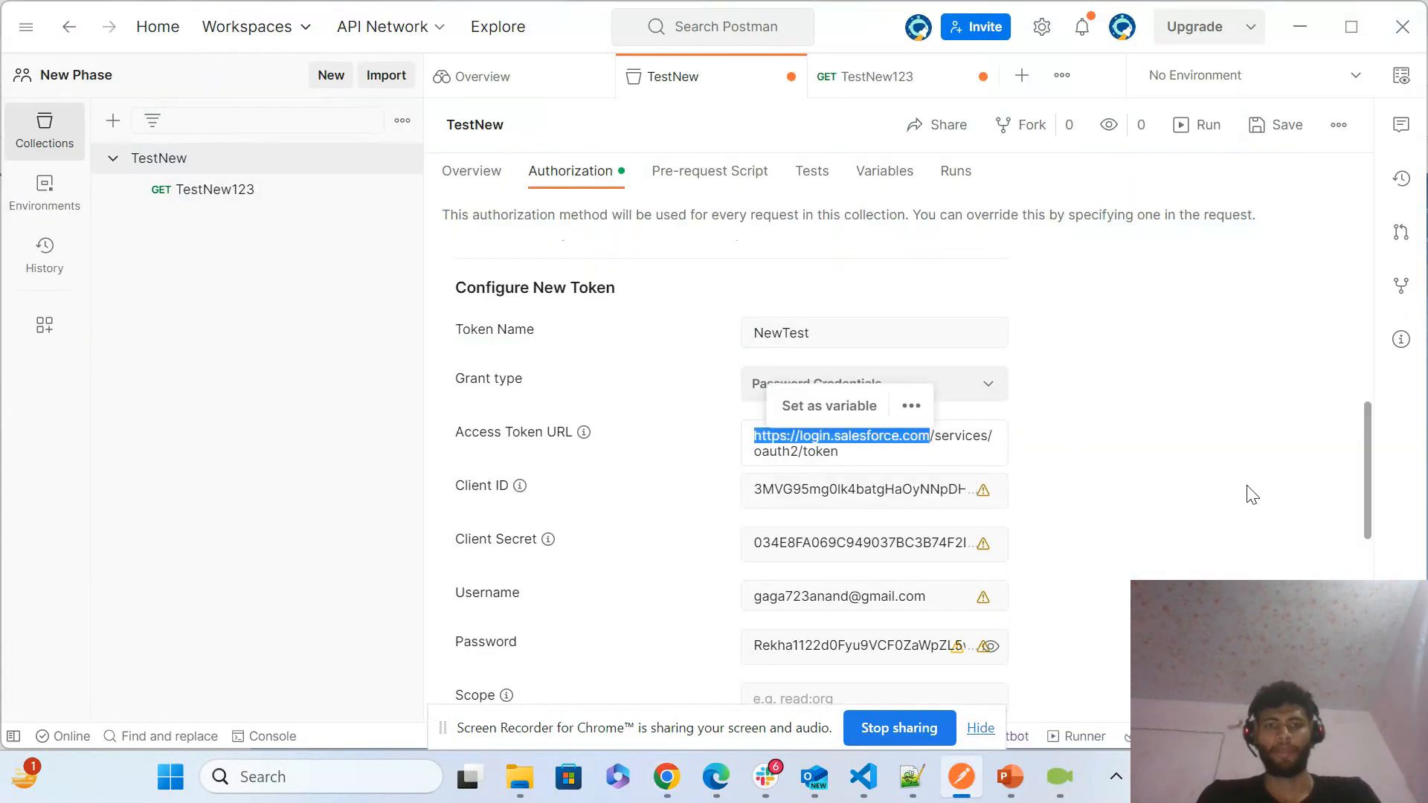
# - Compare the Client ID in Postman with the consumer key on the Salesforce consumer details page
pyautogui.moveTo(763, 489); pyautogui.dragTo(1015, 476)
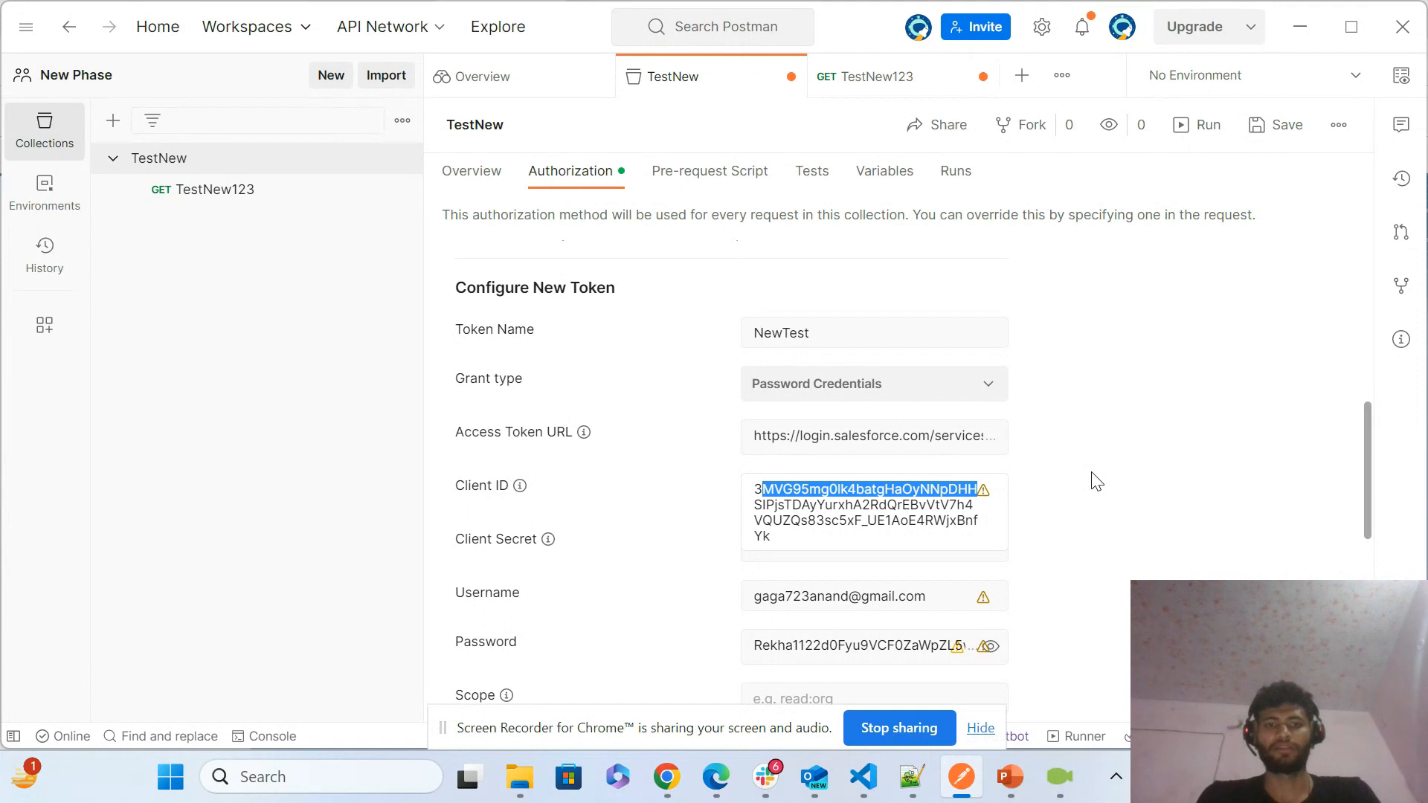
pyautogui.hotkey('alt', 'Tab')
pyautogui.click(637, 18)
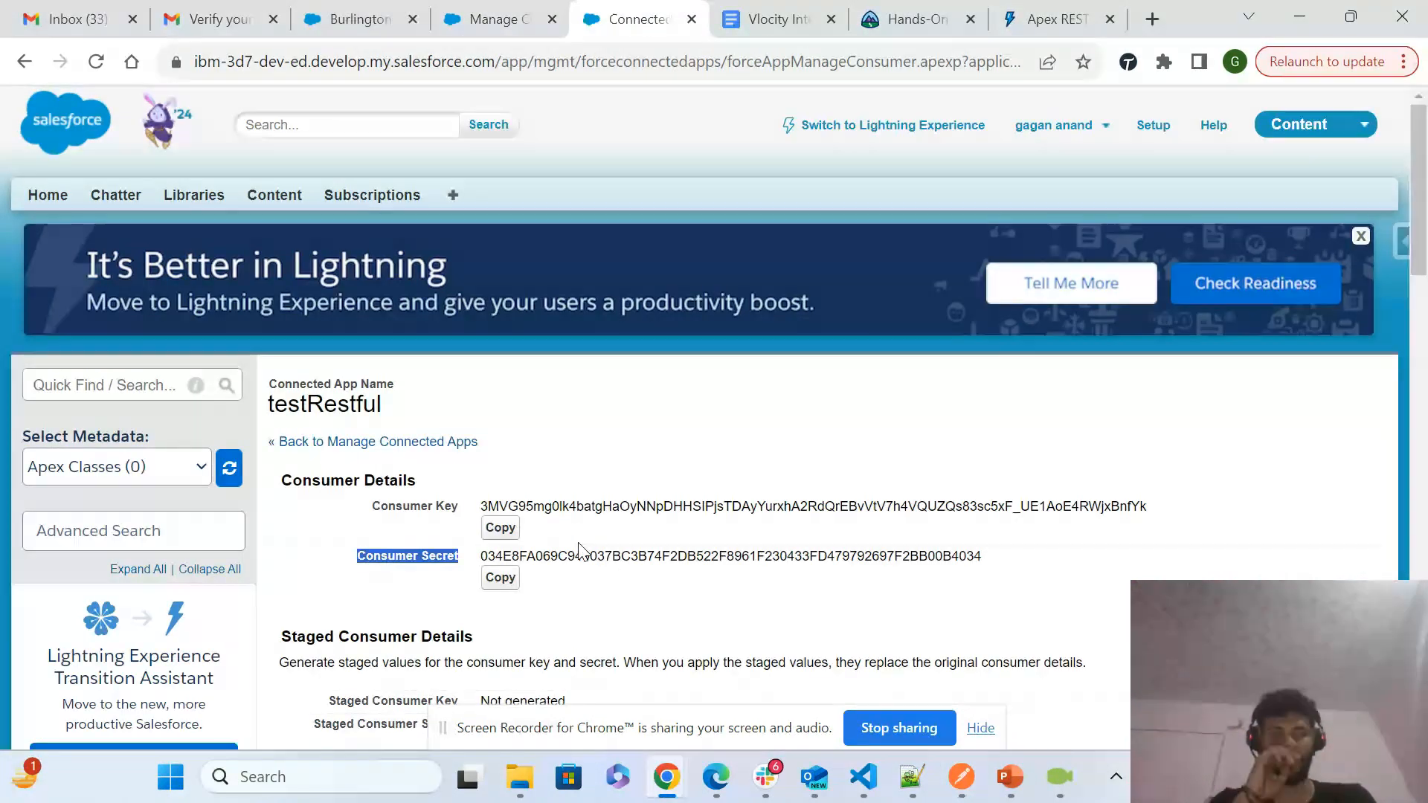
pyautogui.doubleClick(769, 511)
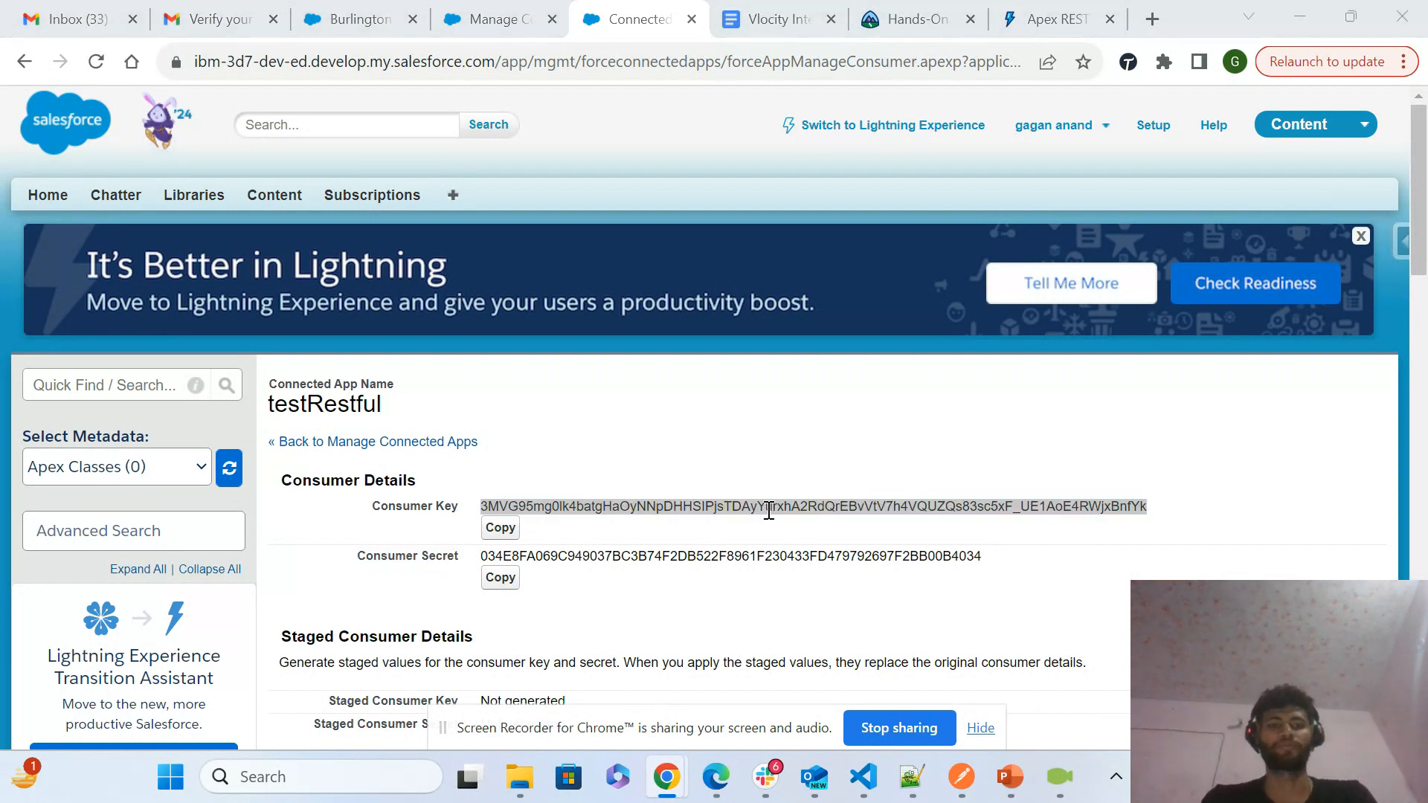
pyautogui.hotkey('alt', 'Tab')
pyautogui.moveTo(930, 437); pyautogui.dragTo(753, 437)
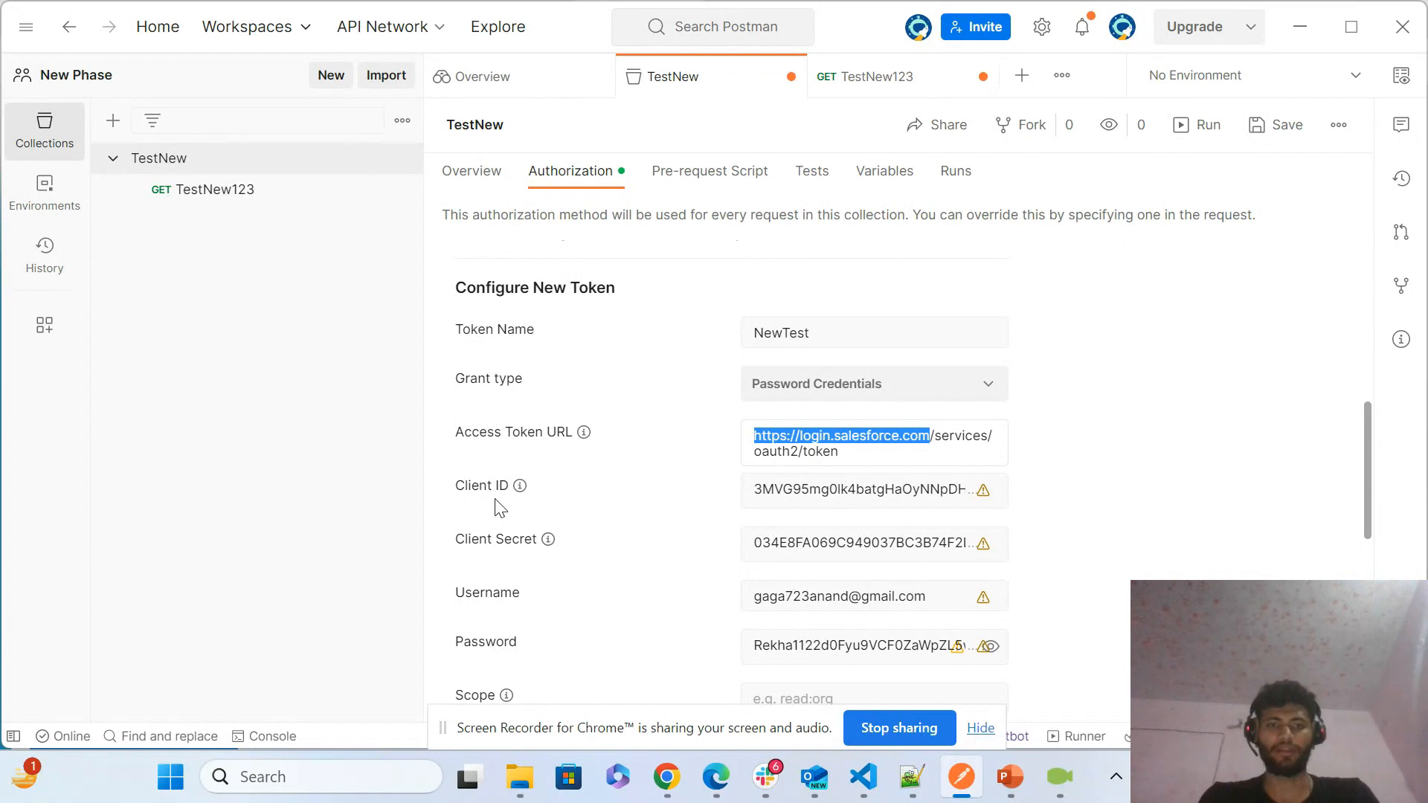
pyautogui.hotkey('alt', 'Tab')
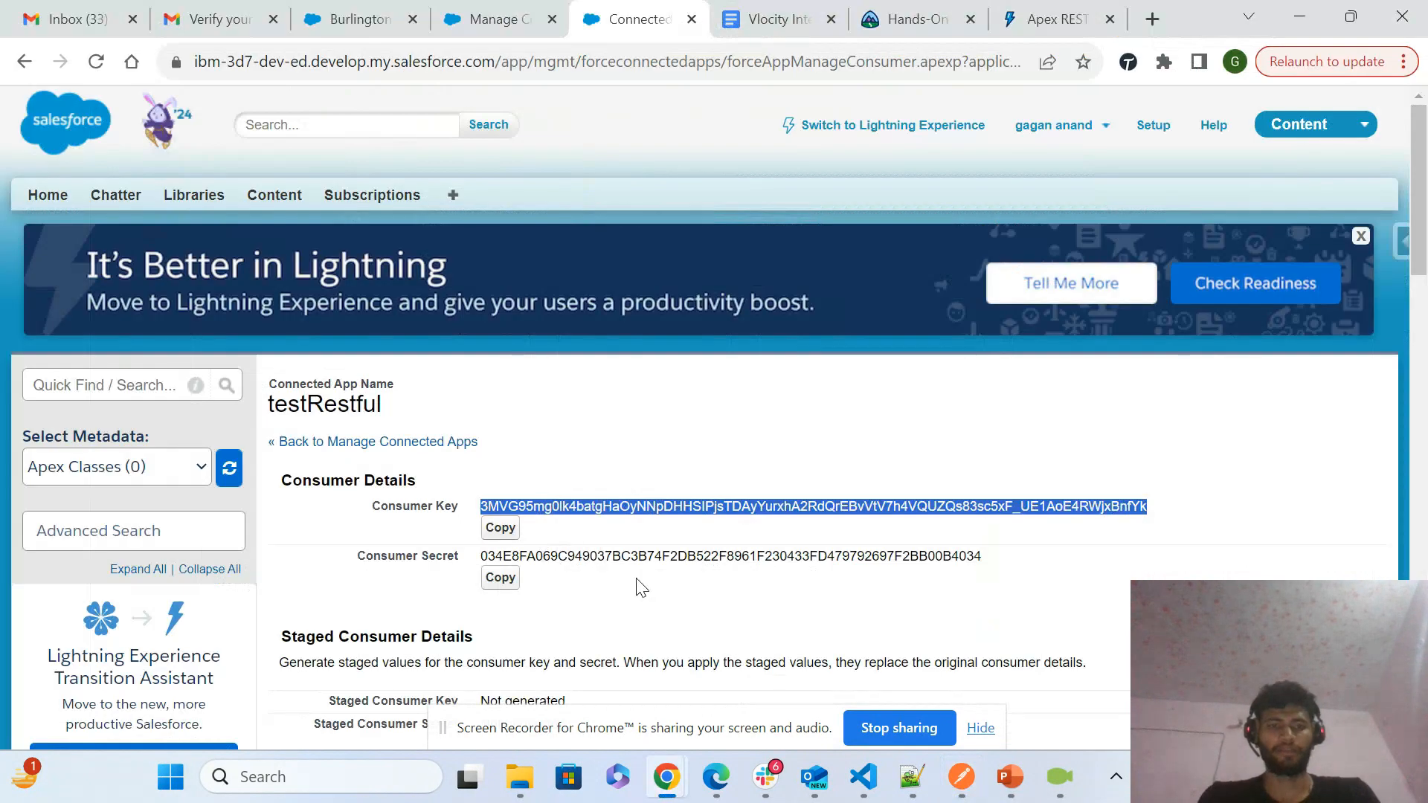
# - Compare the consumer secret on the Salesforce consumer details page with the Client Secret in Postman's token configuration
pyautogui.click(545, 595)
pyautogui.click(510, 579)
pyautogui.hotkey('alt', 'Tab')
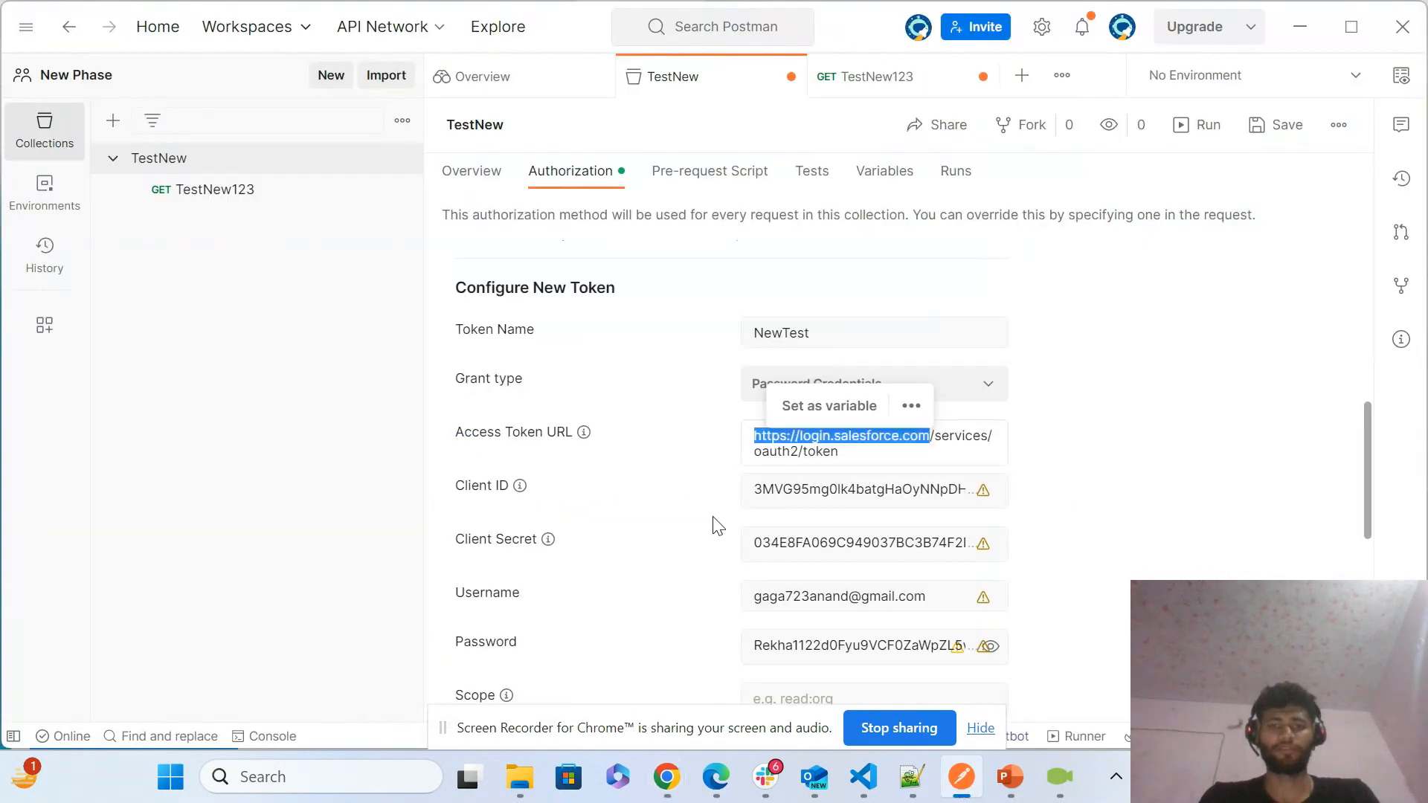
pyautogui.moveTo(1363, 506); pyautogui.dragTo(1364, 522)
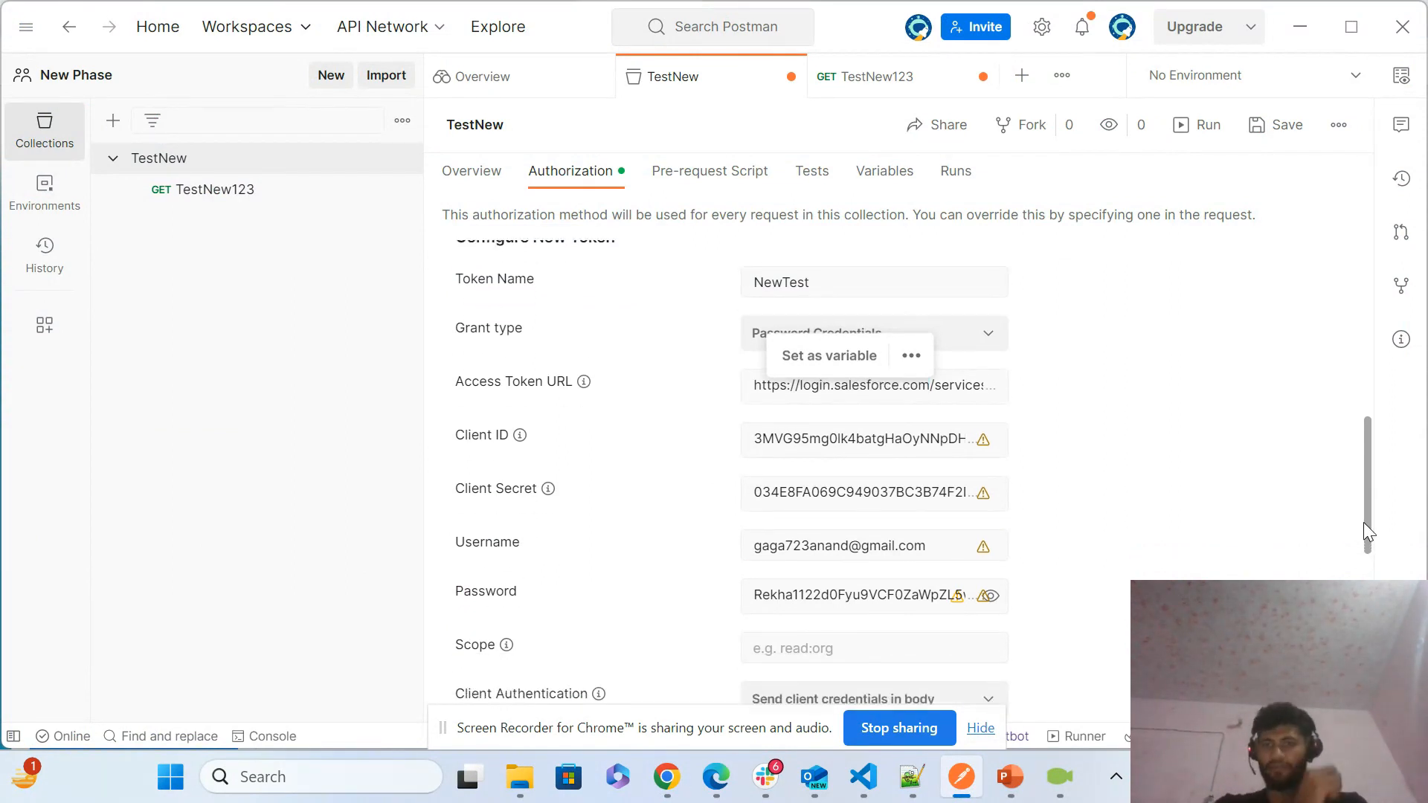
pyautogui.moveTo(1365, 523); pyautogui.dragTo(1365, 538)
pyautogui.click(1300, 27)
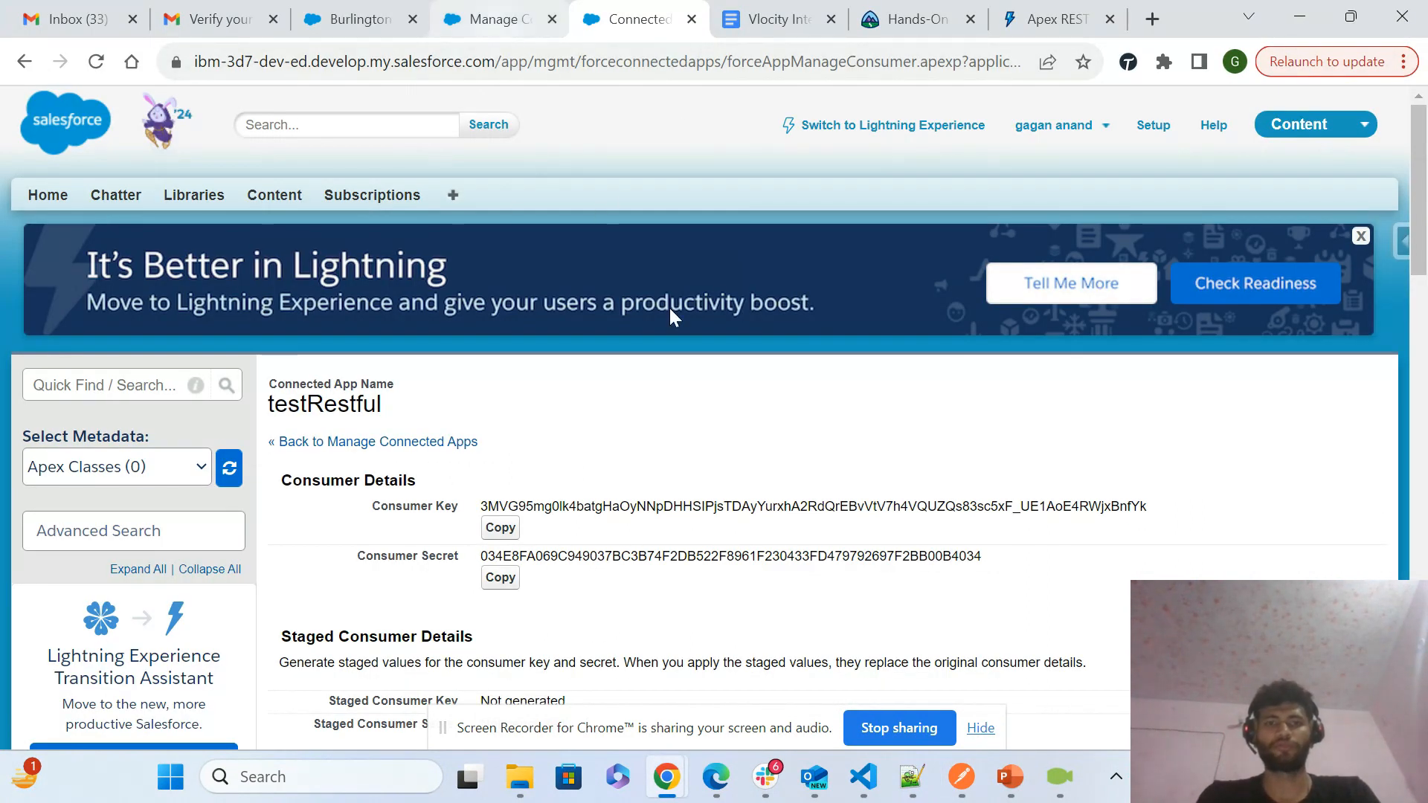
pyautogui.hotkey('alt', 'Tab')
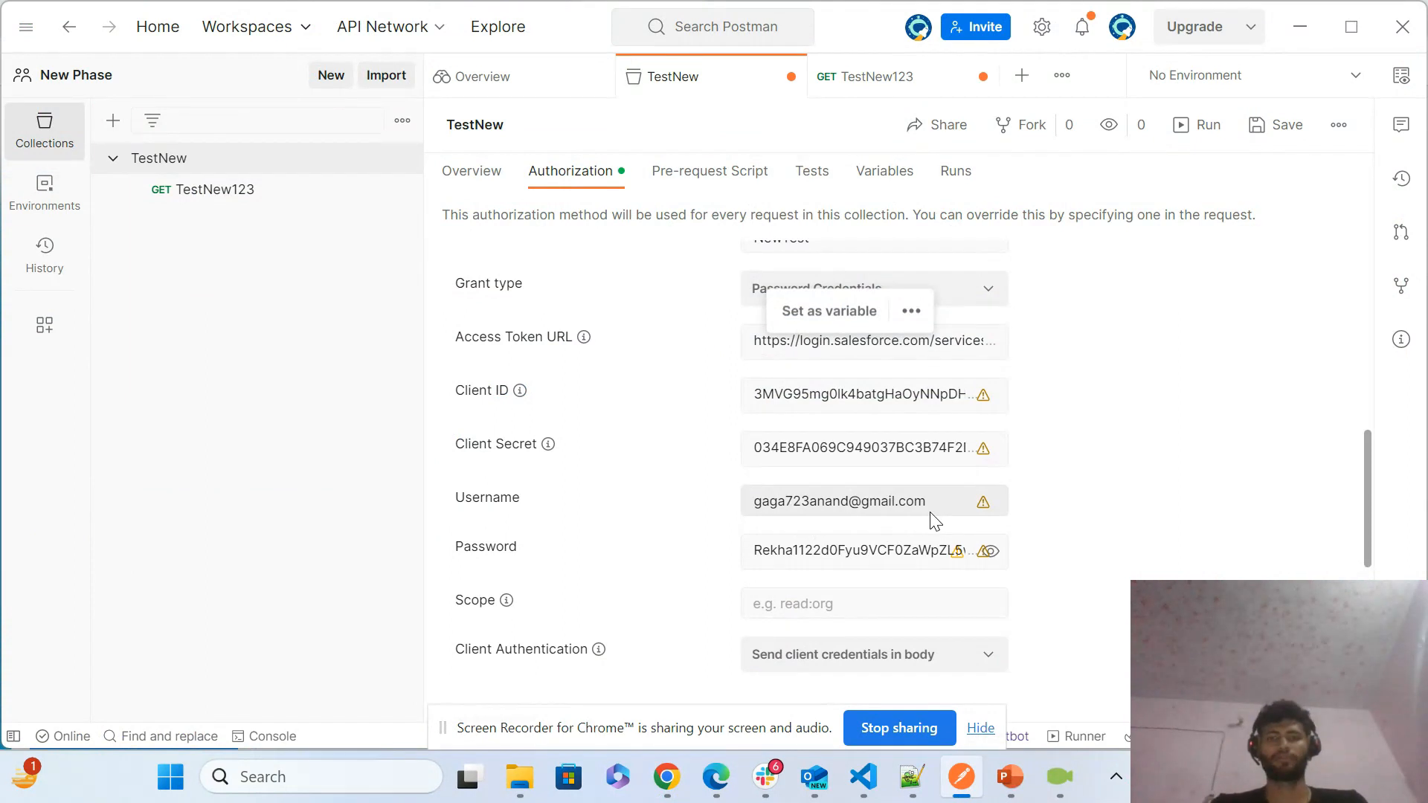
# - Examine the Username and Password fields in Postman, singling out the security token appended to the account password
pyautogui.moveTo(930, 508); pyautogui.dragTo(803, 504)
pyautogui.click(1073, 528)
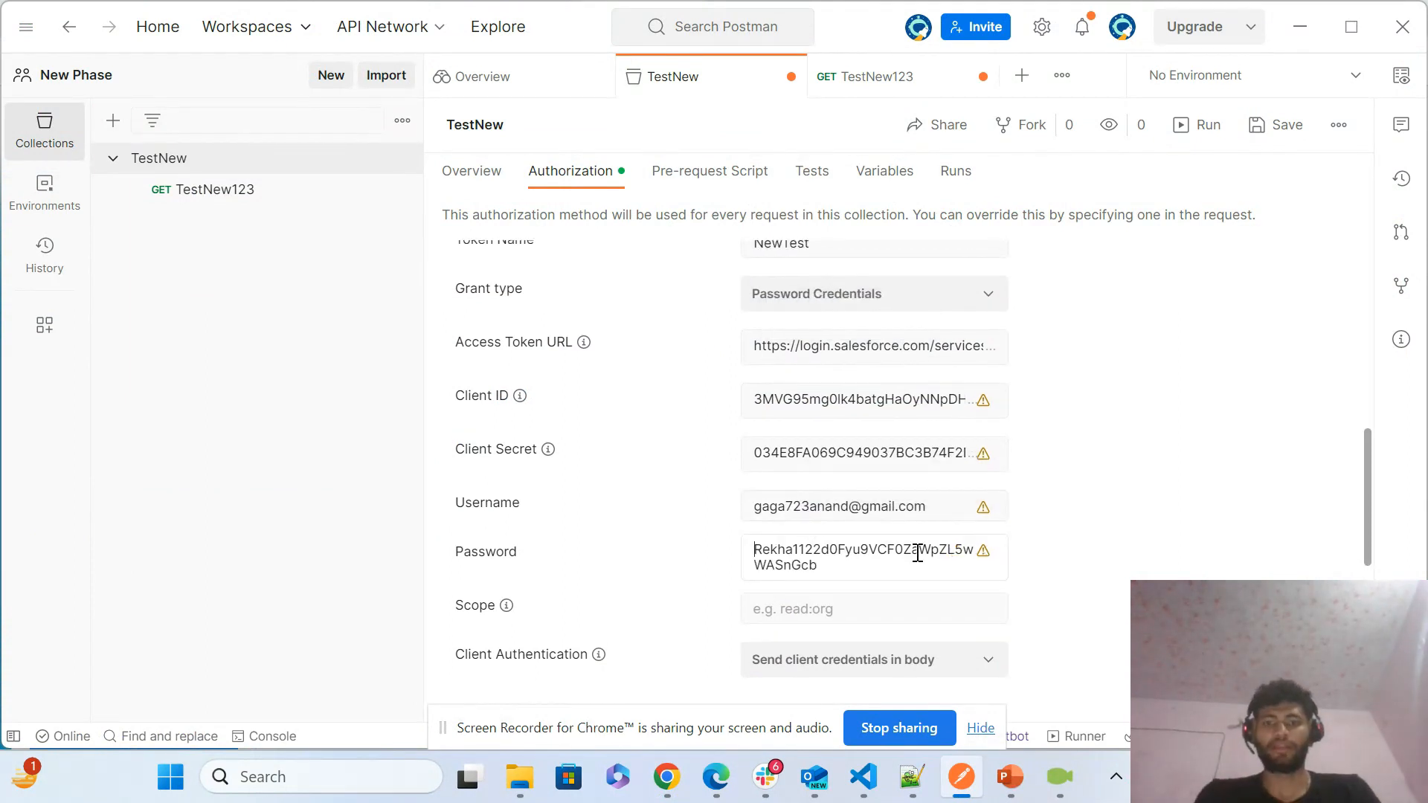
pyautogui.moveTo(822, 567); pyautogui.dragTo(742, 559)
pyautogui.click(889, 556)
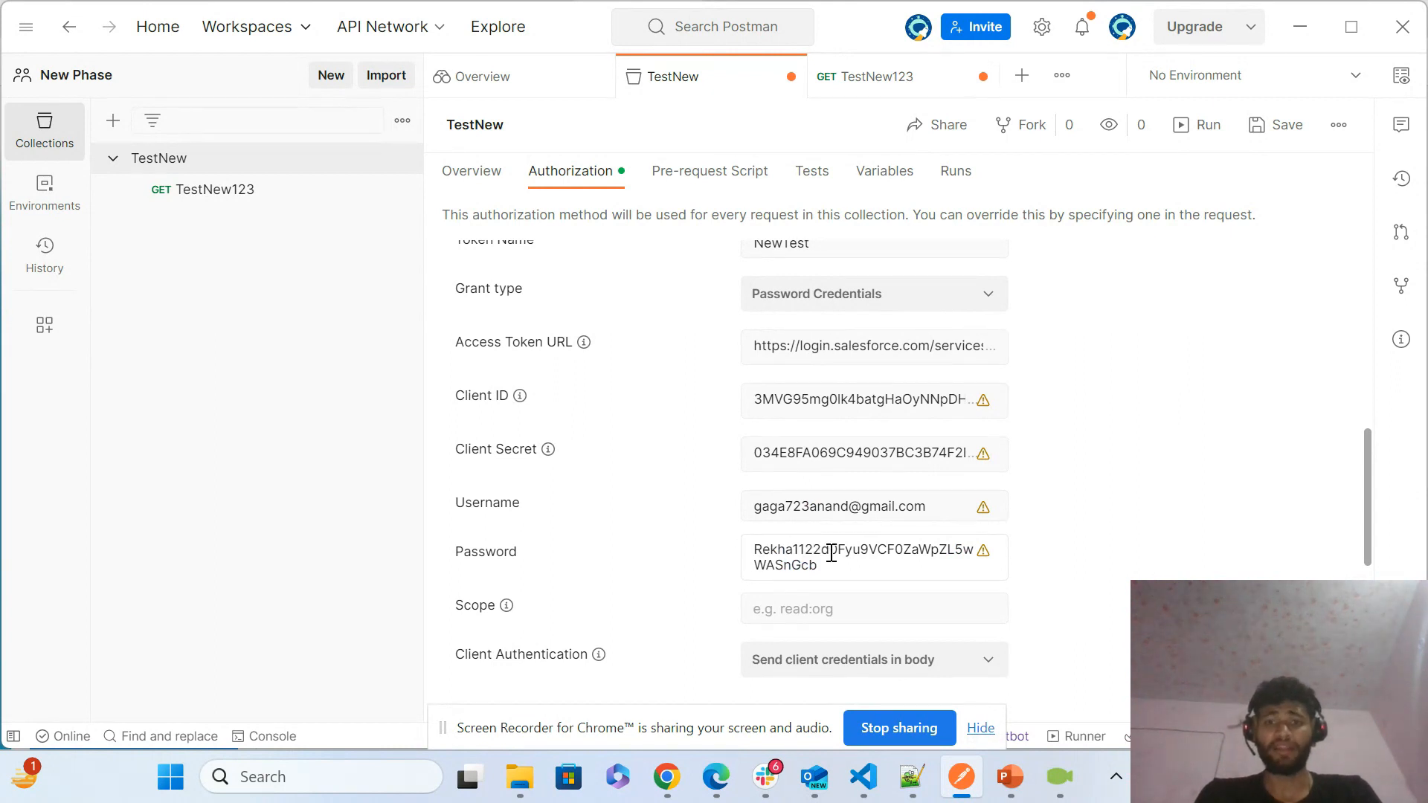
pyautogui.moveTo(826, 552); pyautogui.dragTo(887, 572)
pyautogui.scroll(1, 1203, 559)
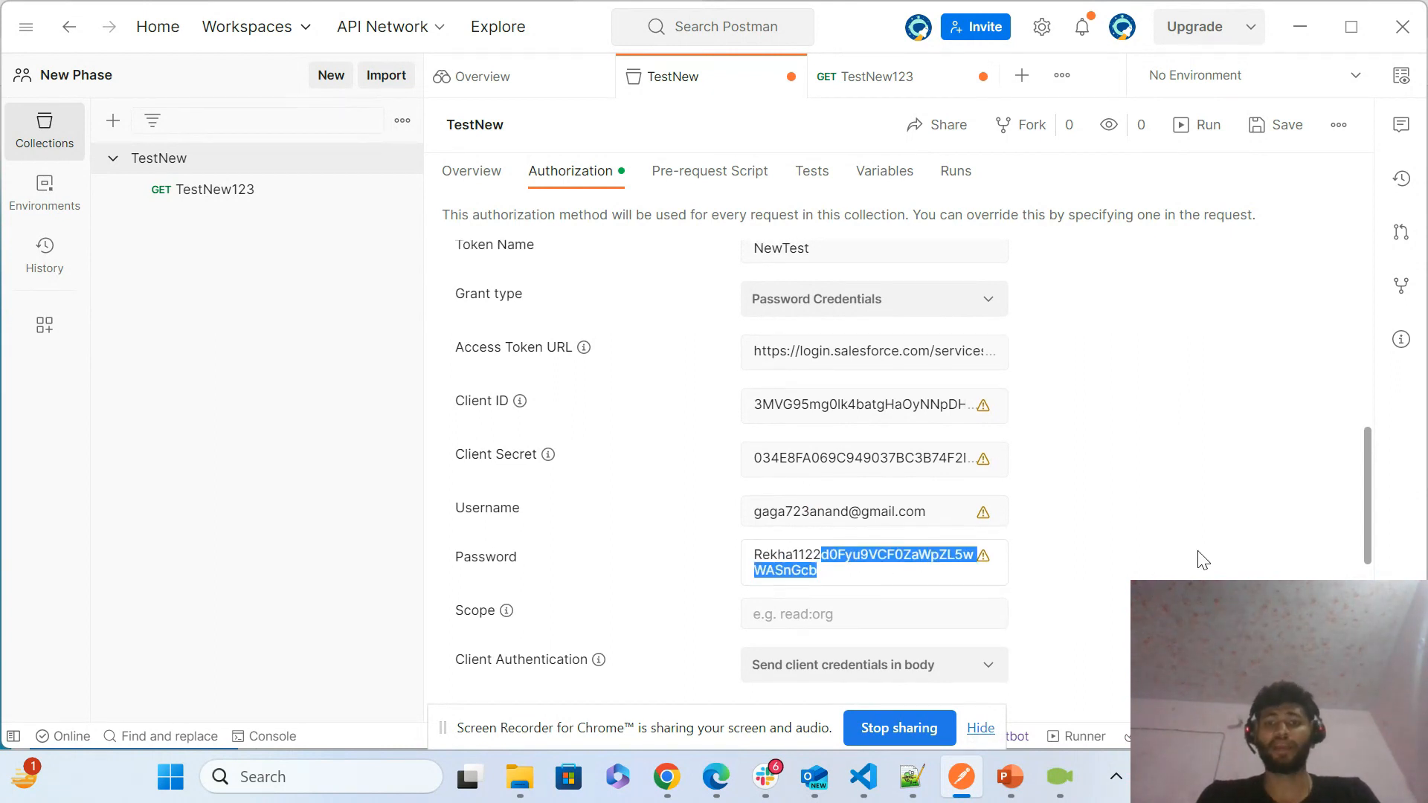
pyautogui.scroll(1, 1203, 559)
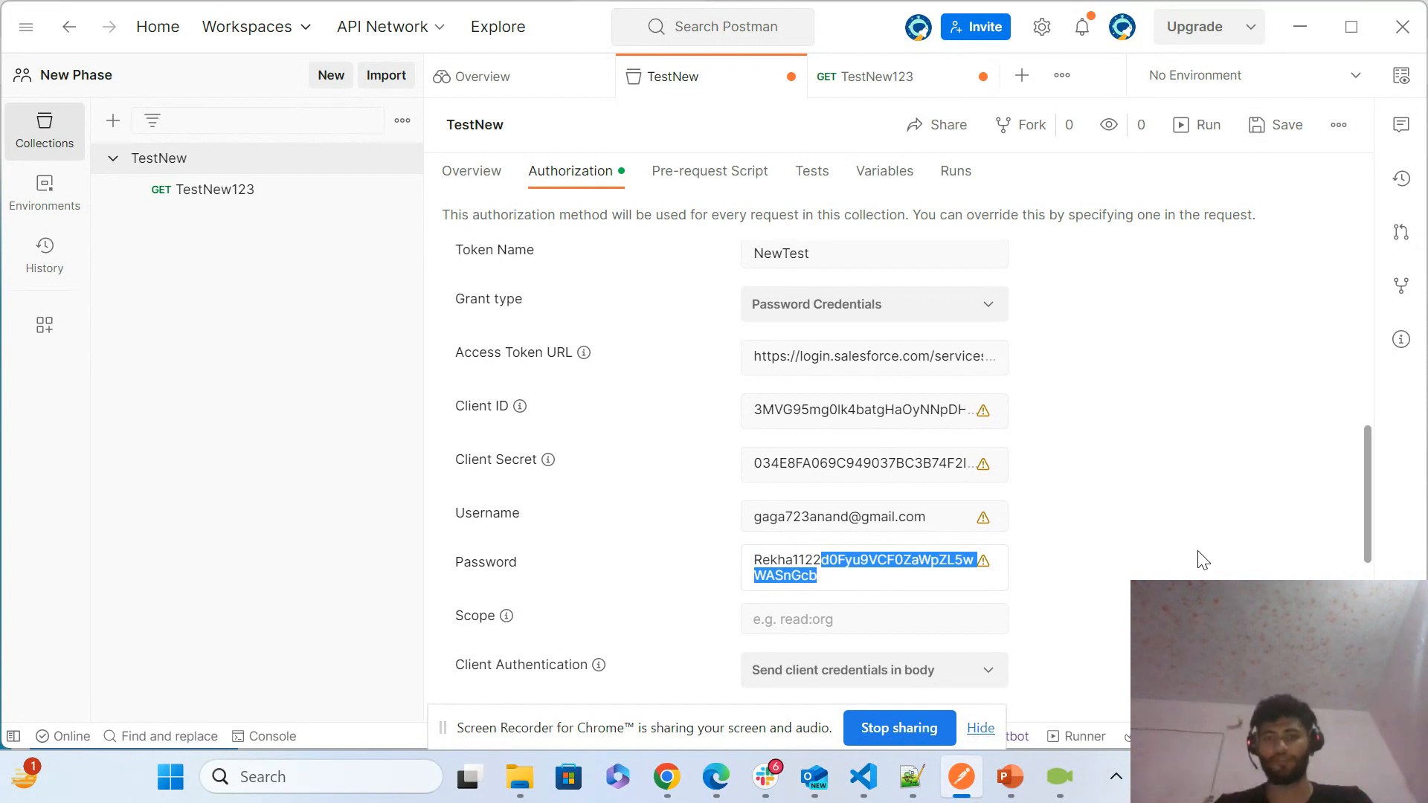
pyautogui.hotkey('alt', 'Tab')
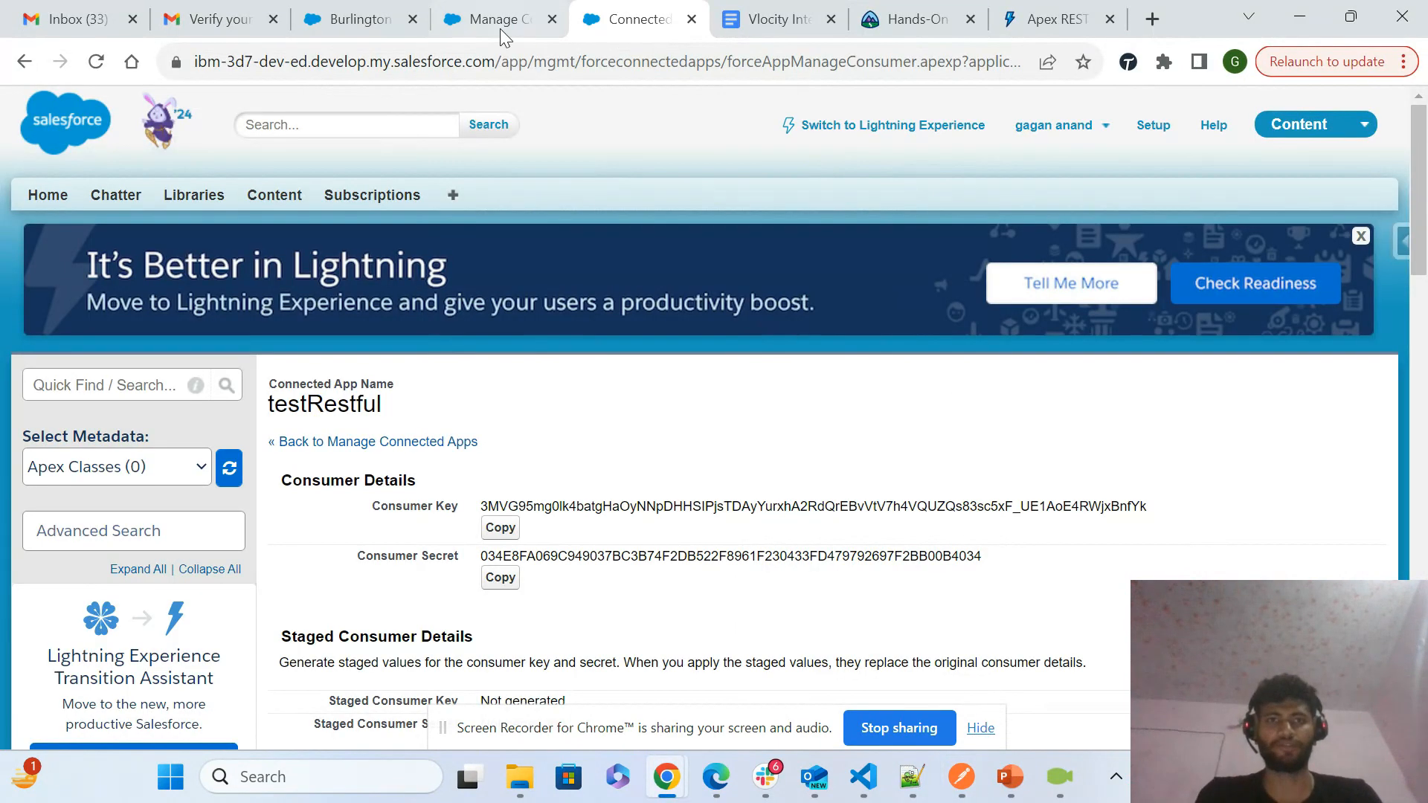
pyautogui.hotkey('alt', 'Tab')
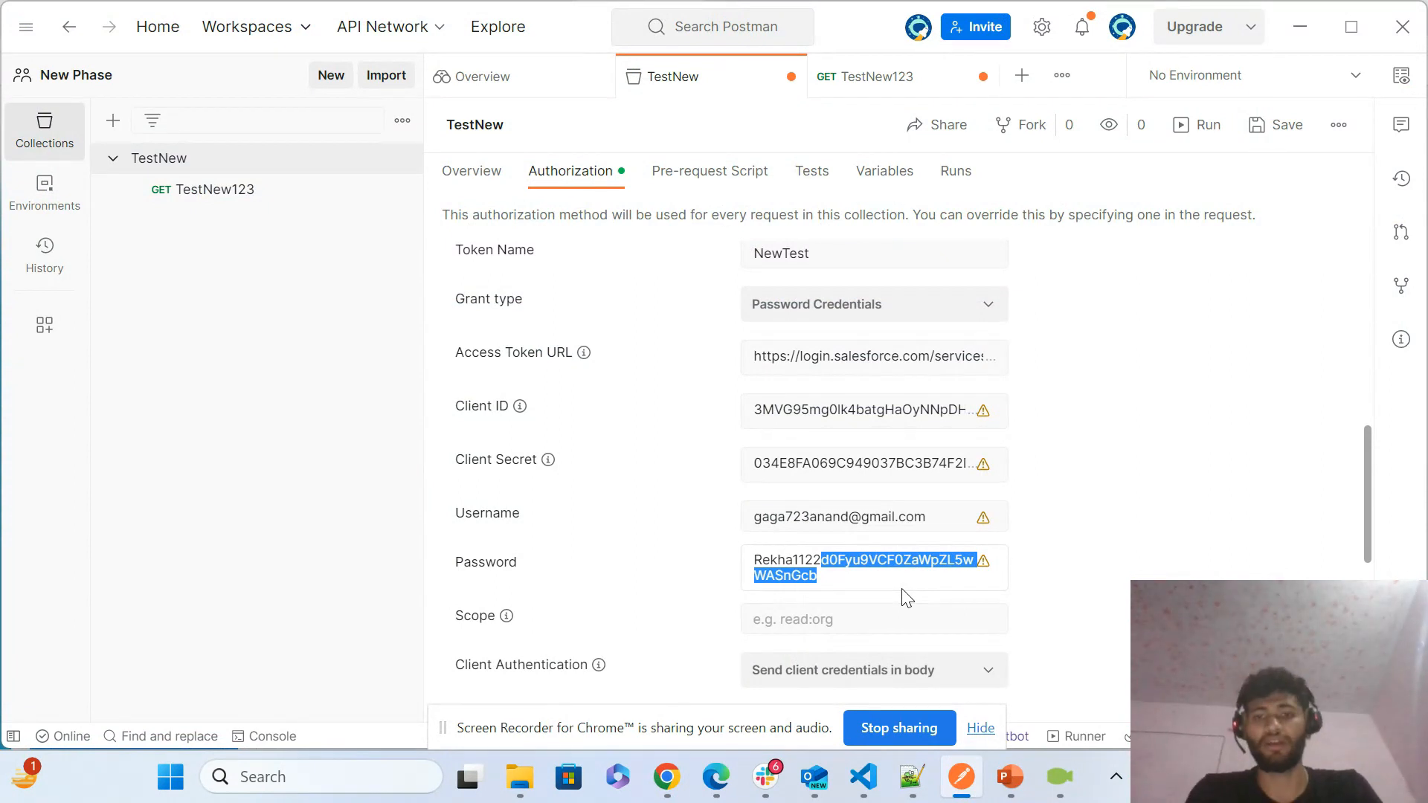
# - Switch to Salesforce and open the Reset My Security Token page in the personal settings, searching for "token"
pyautogui.hotkey('alt', 'Tab')
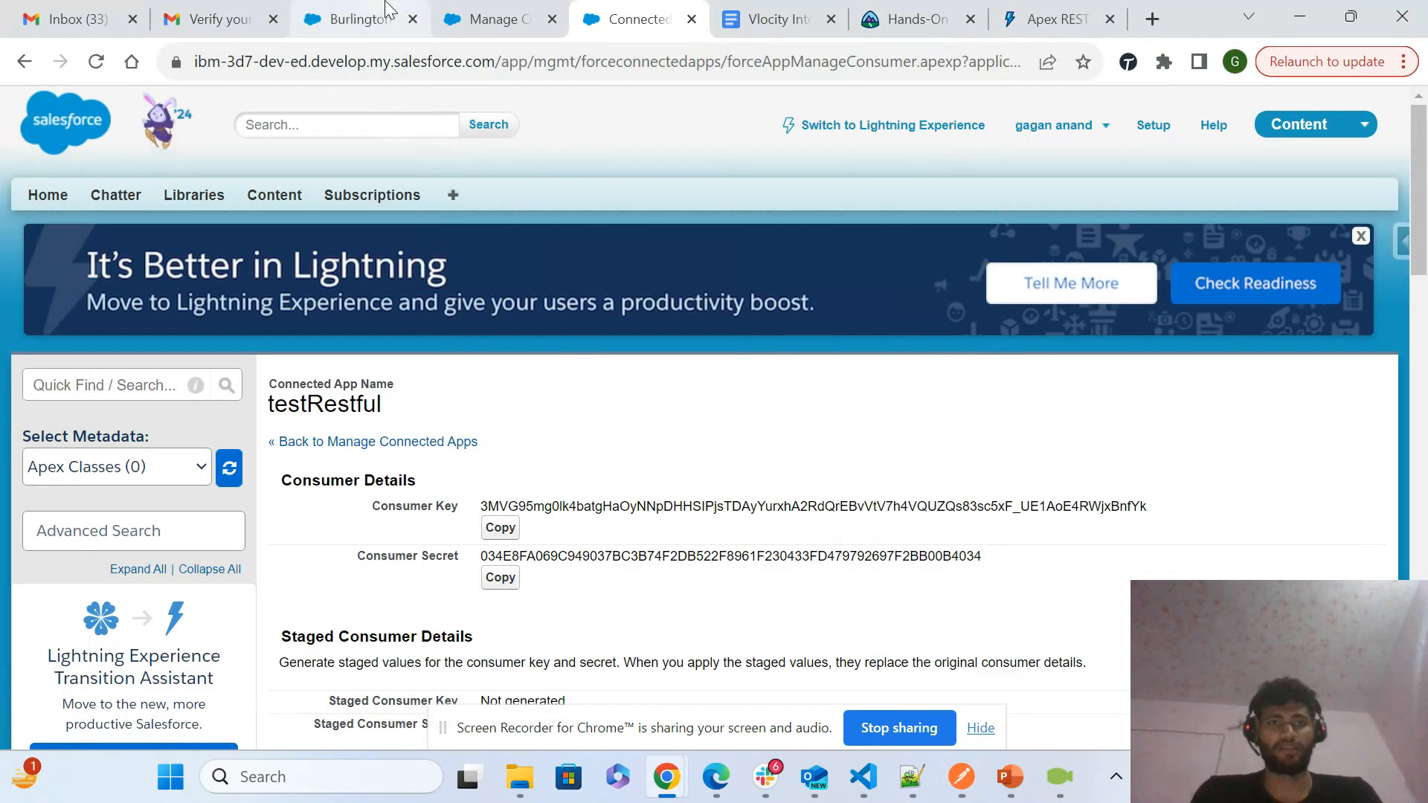
pyautogui.click(500, 19)
pyautogui.click(1315, 112)
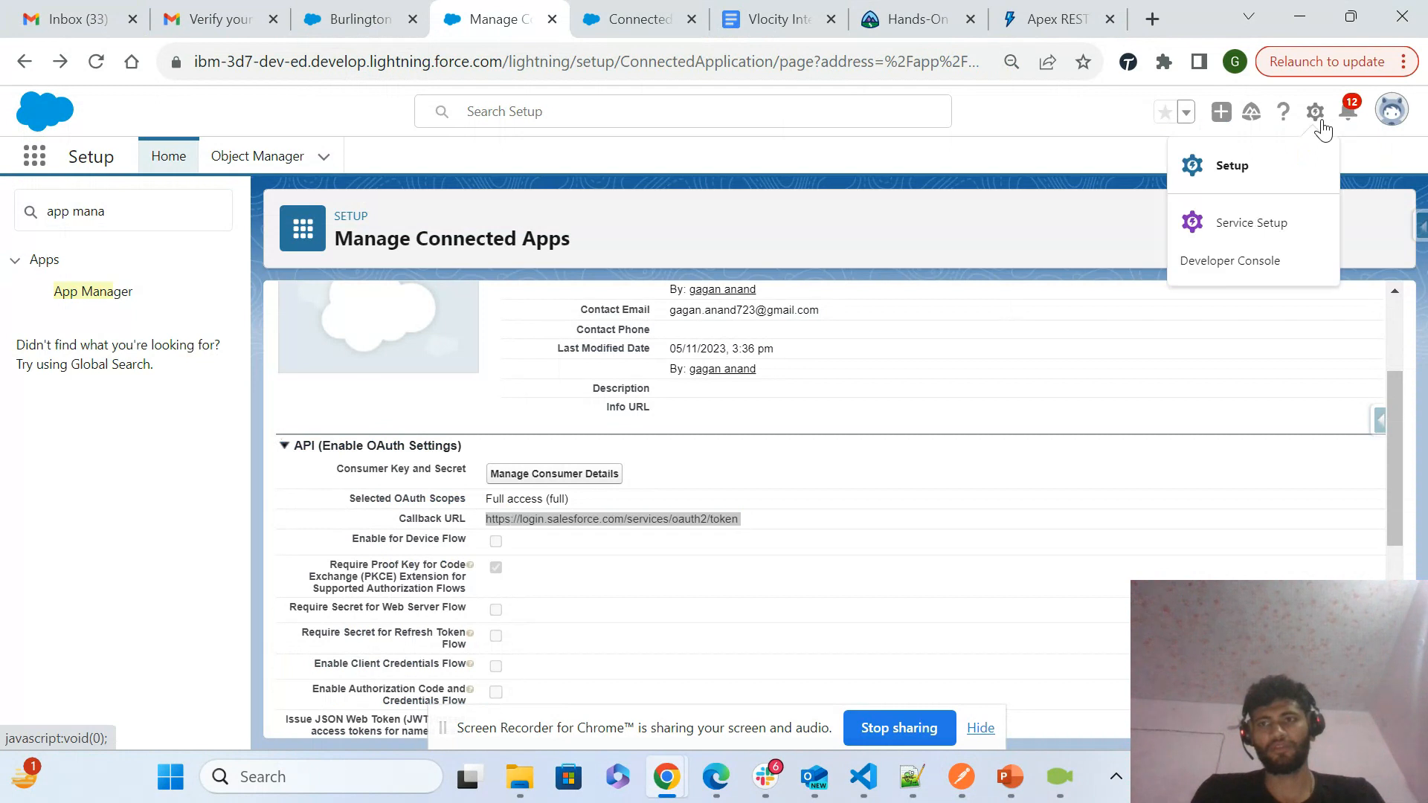
pyautogui.click(1394, 119)
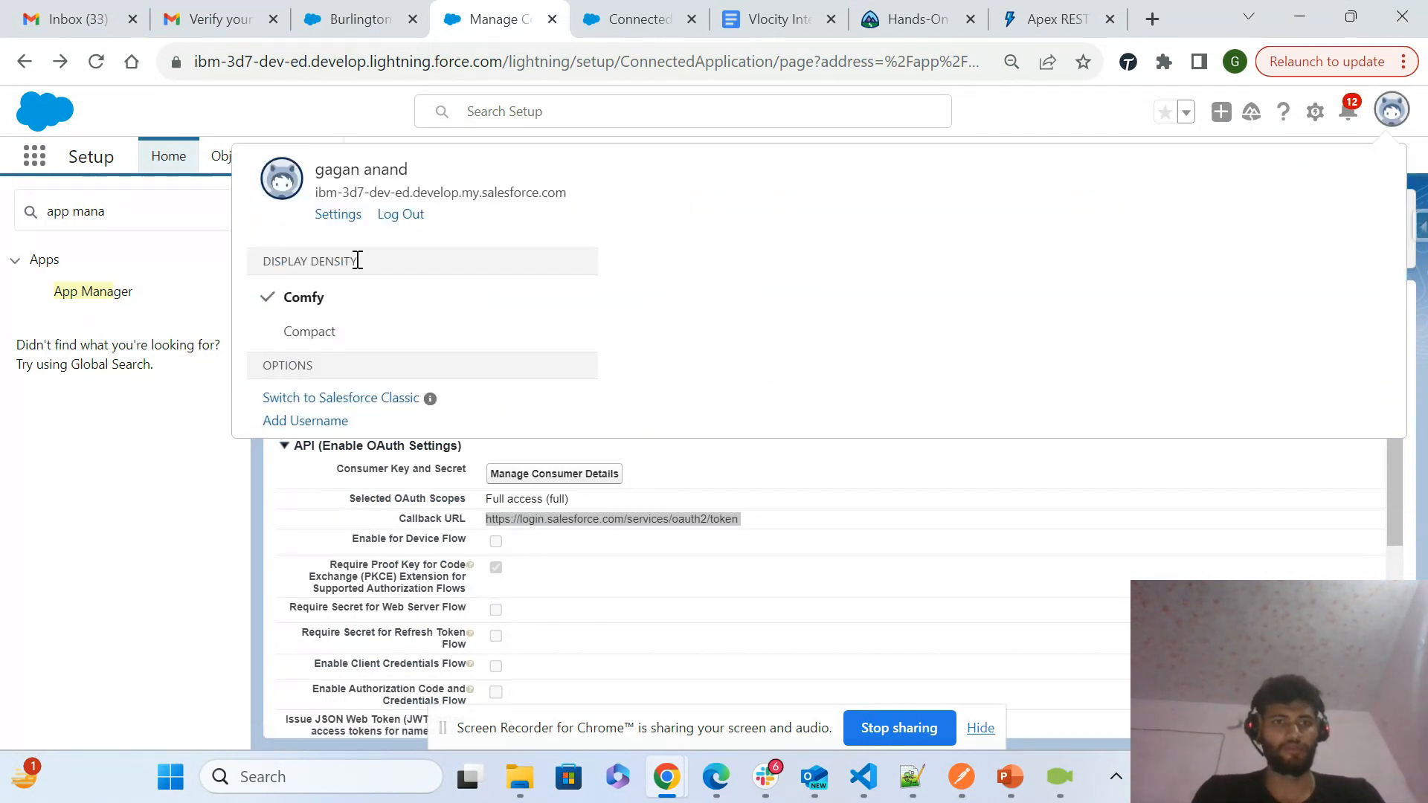
pyautogui.click(338, 215)
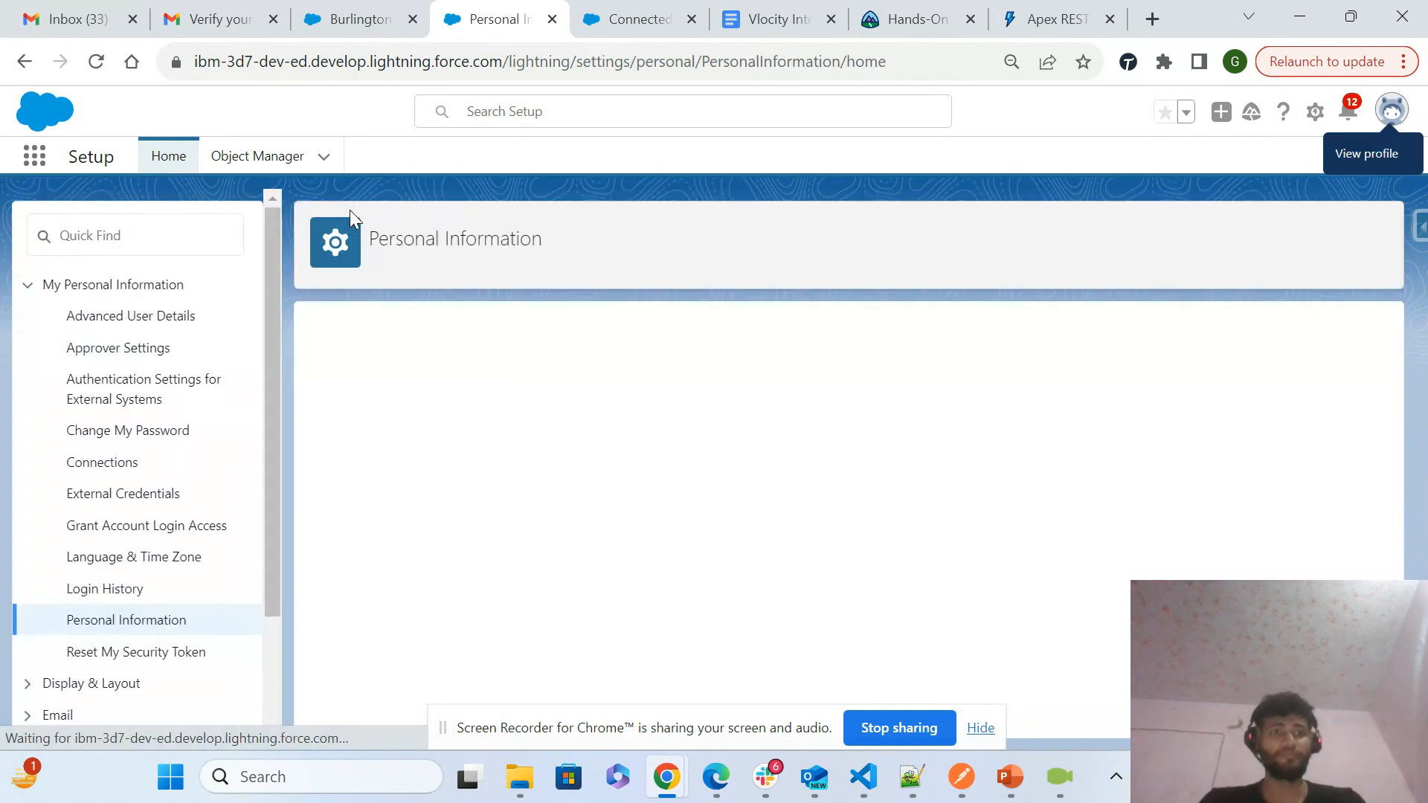
pyautogui.click(186, 230)
pyautogui.write('token')
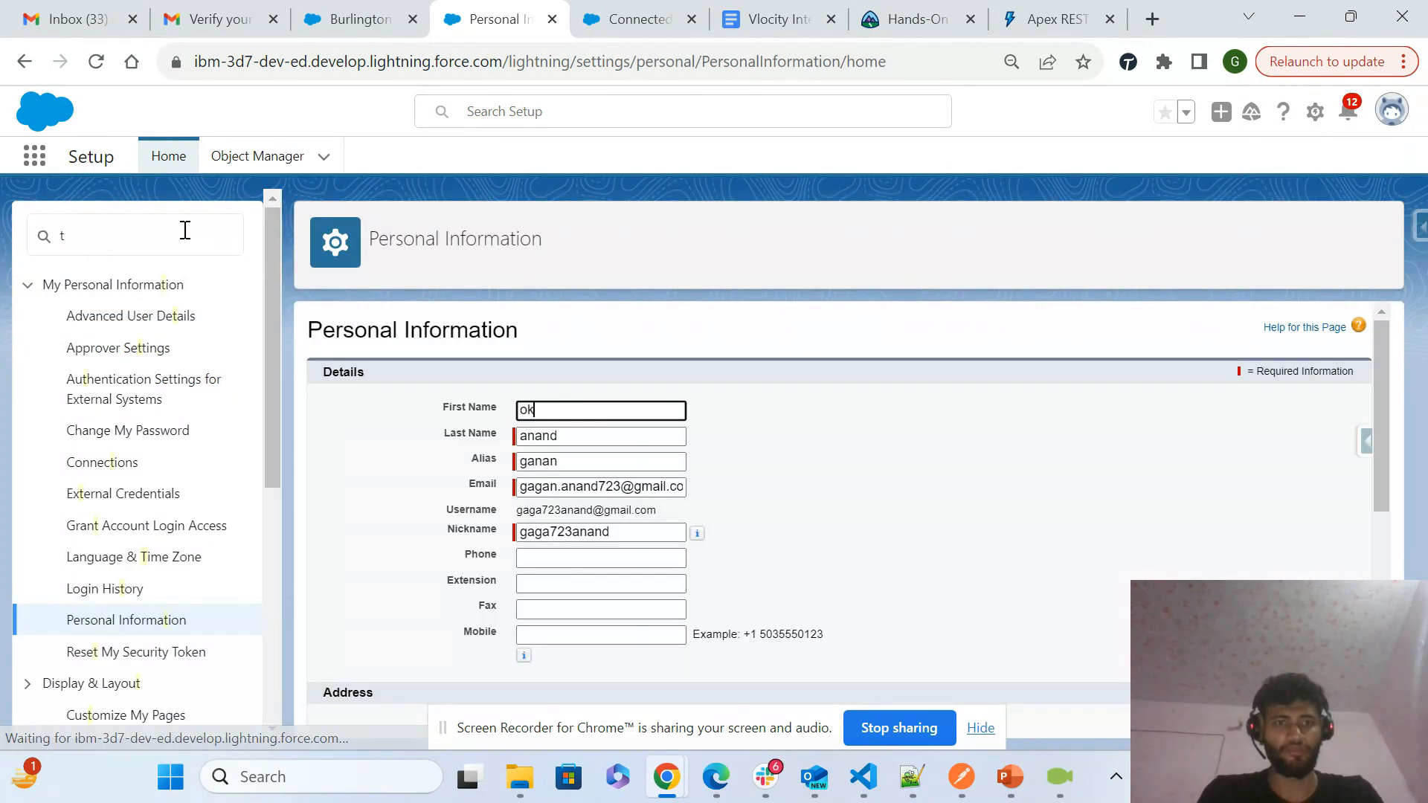
pyautogui.hotkey('ctrl', 'z')
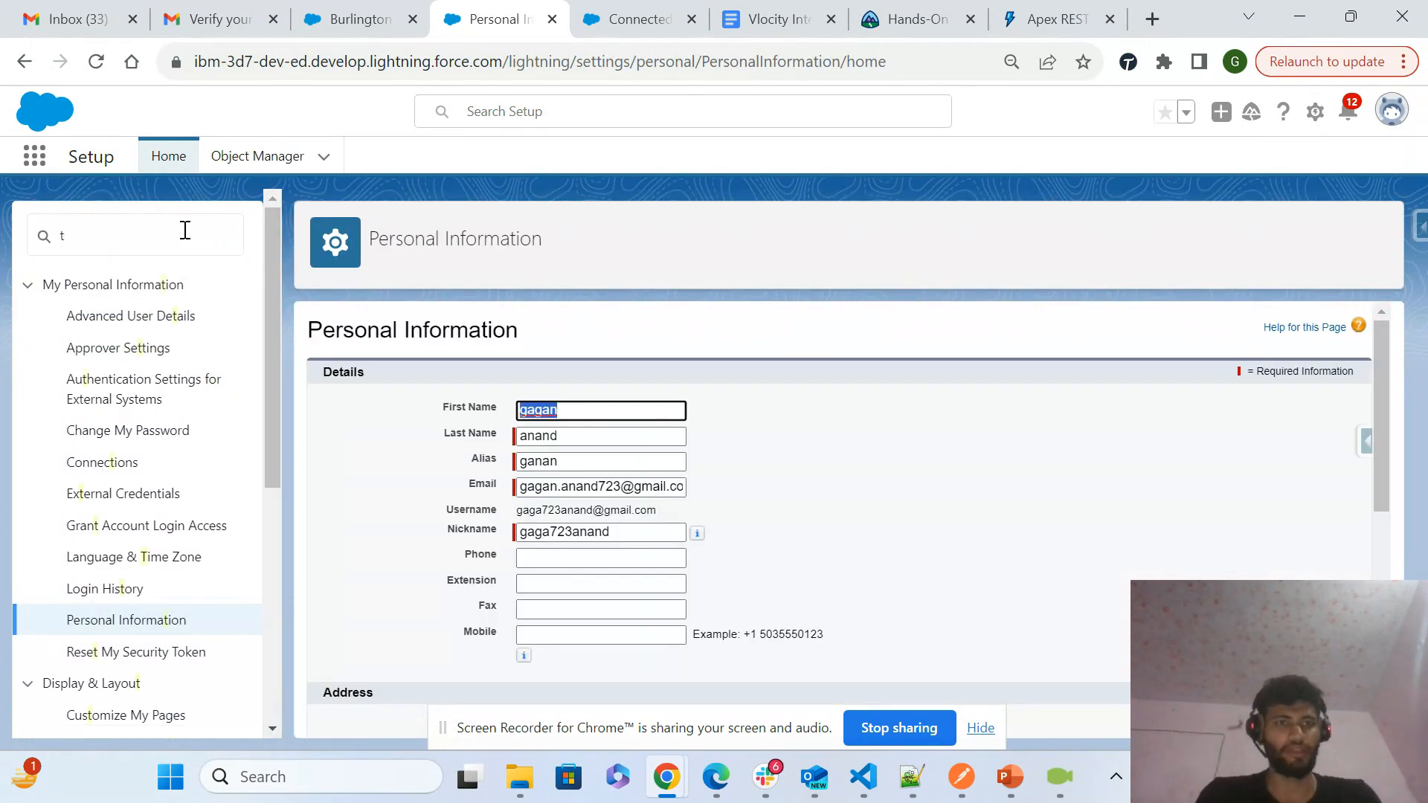
pyautogui.click(96, 225)
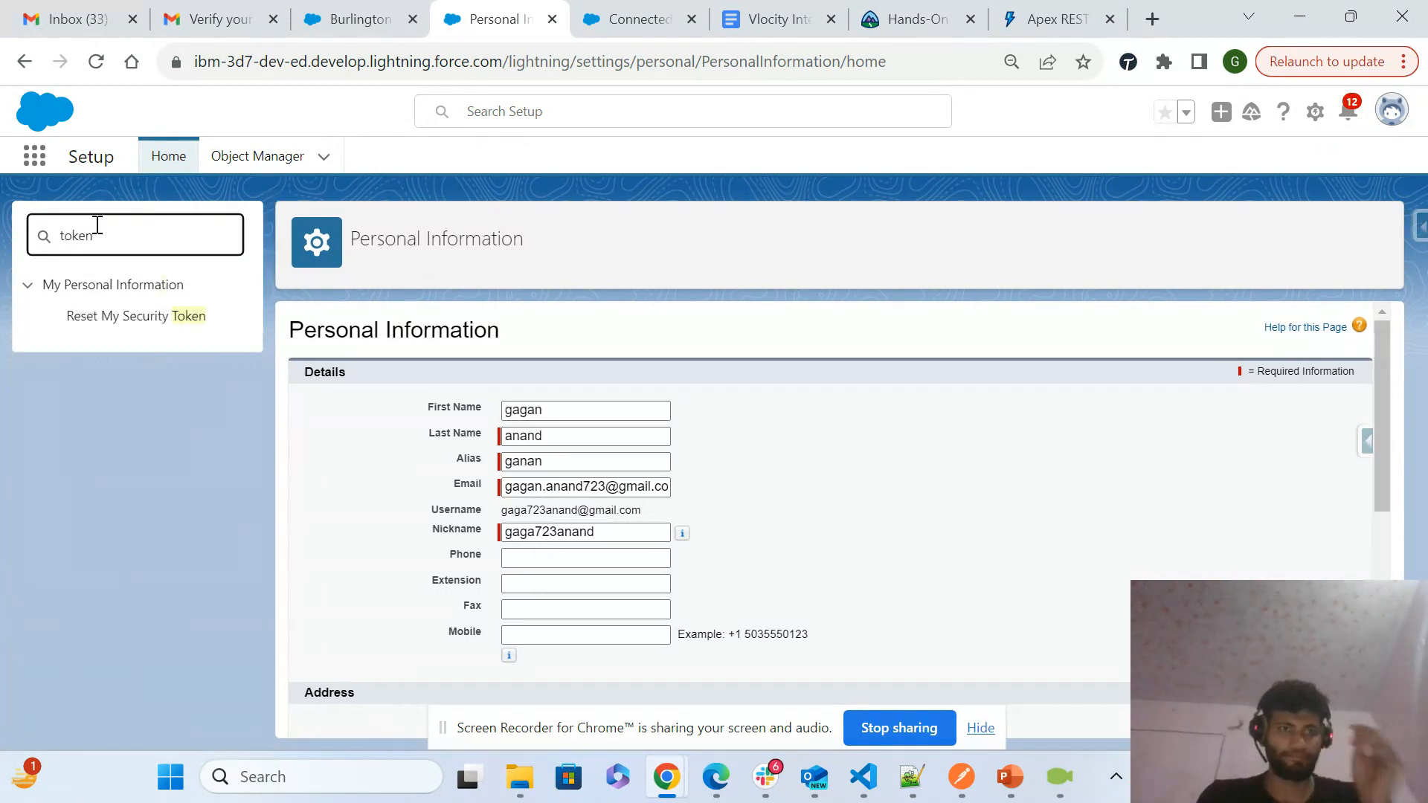
pyautogui.click(135, 322)
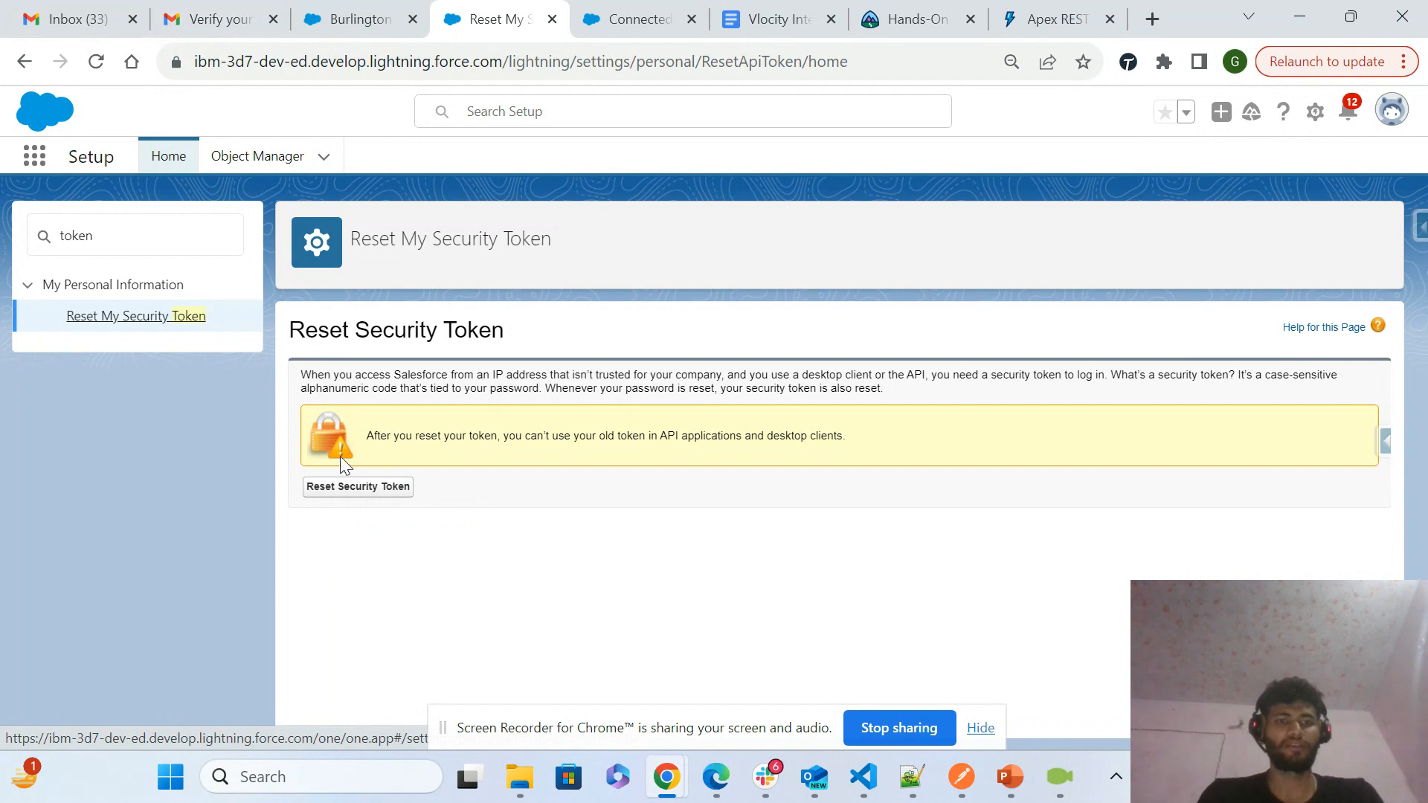
# - Open the "Your new Salesforce security token" email in the Gmail inbox and highlight a security token in it
pyautogui.click(82, 25)
pyautogui.click(226, 14)
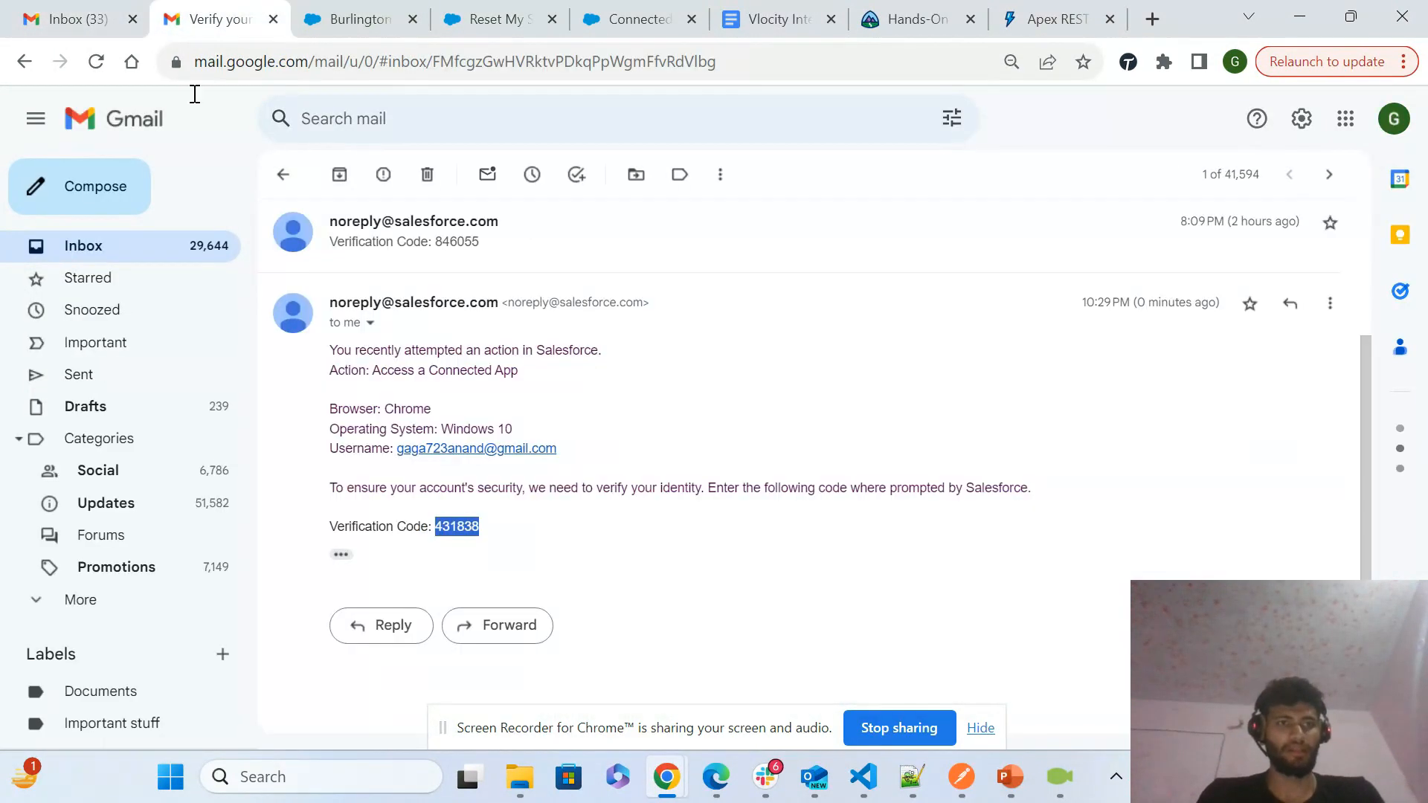
pyautogui.click(147, 247)
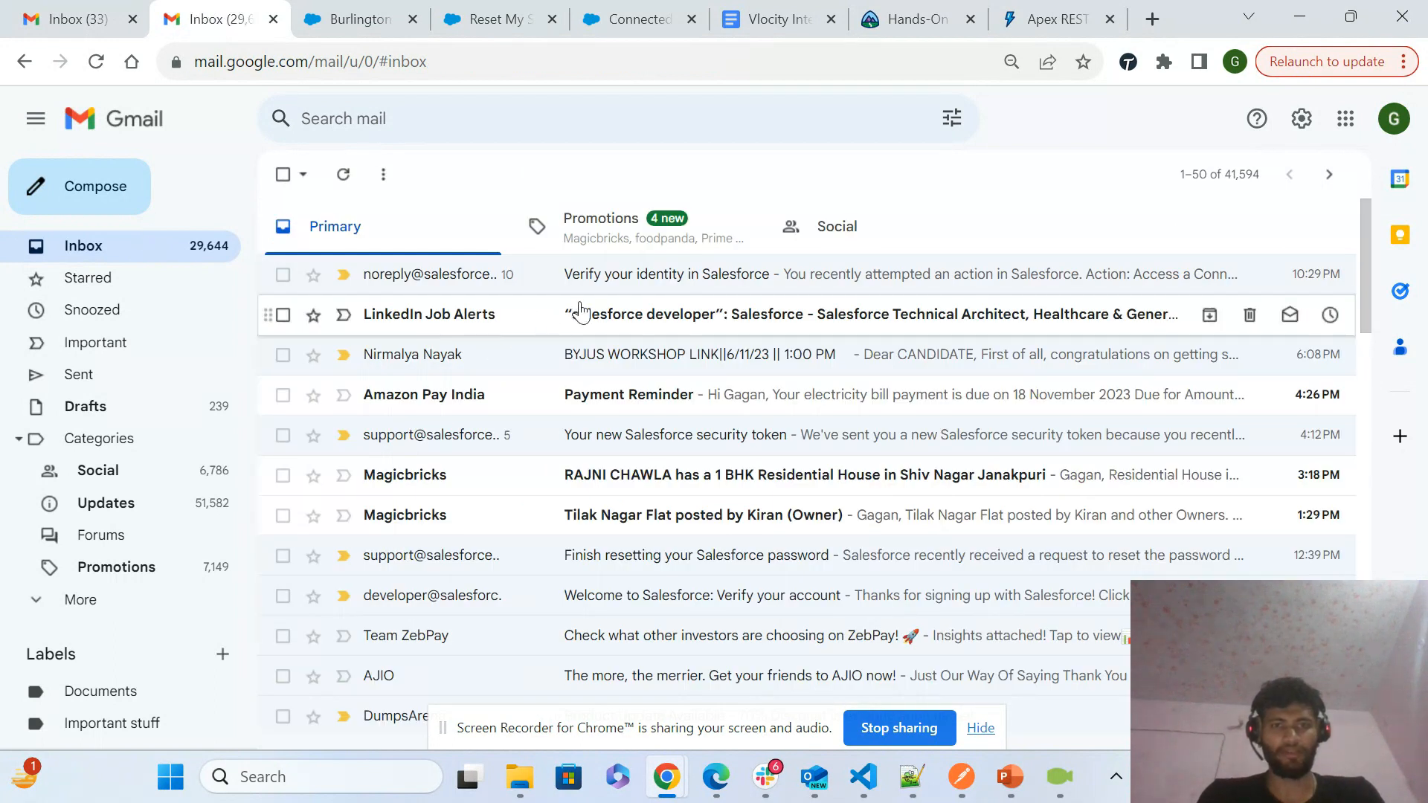
pyautogui.click(670, 433)
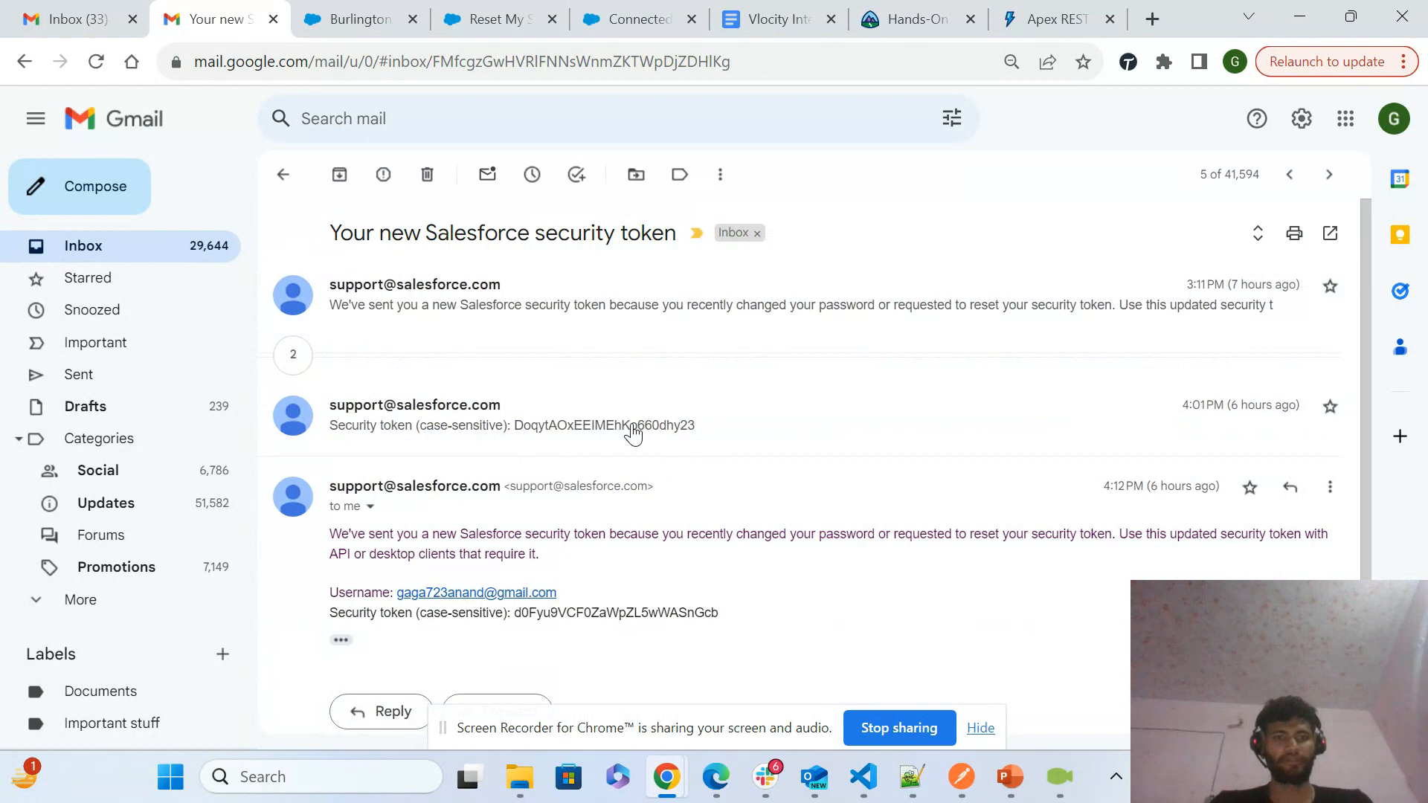
pyautogui.moveTo(736, 427); pyautogui.dragTo(530, 429)
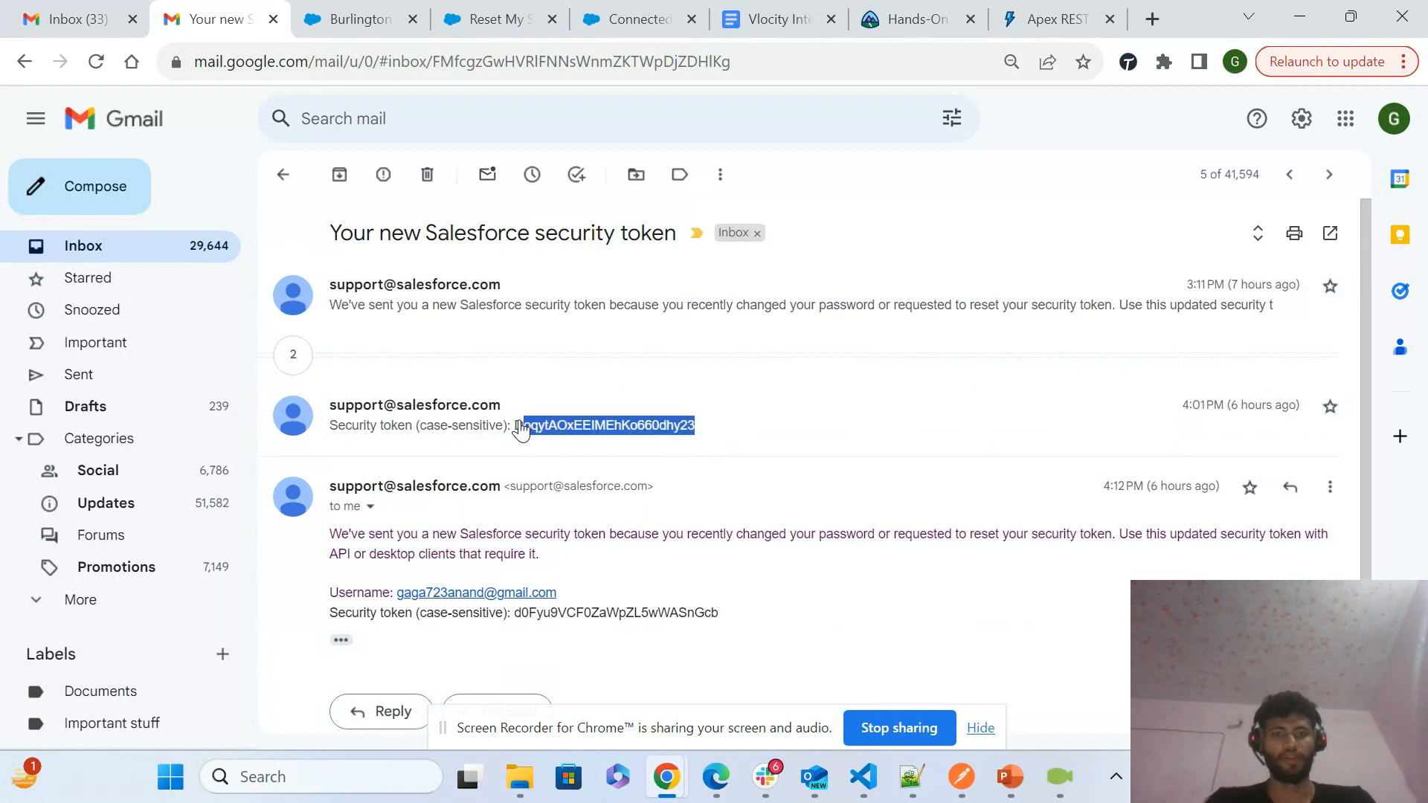
# - Switch to Postman, highlight the security token part of the Password value, and view the remaining settings through Get New Access Token
pyautogui.hotkey('alt', 'Tab')
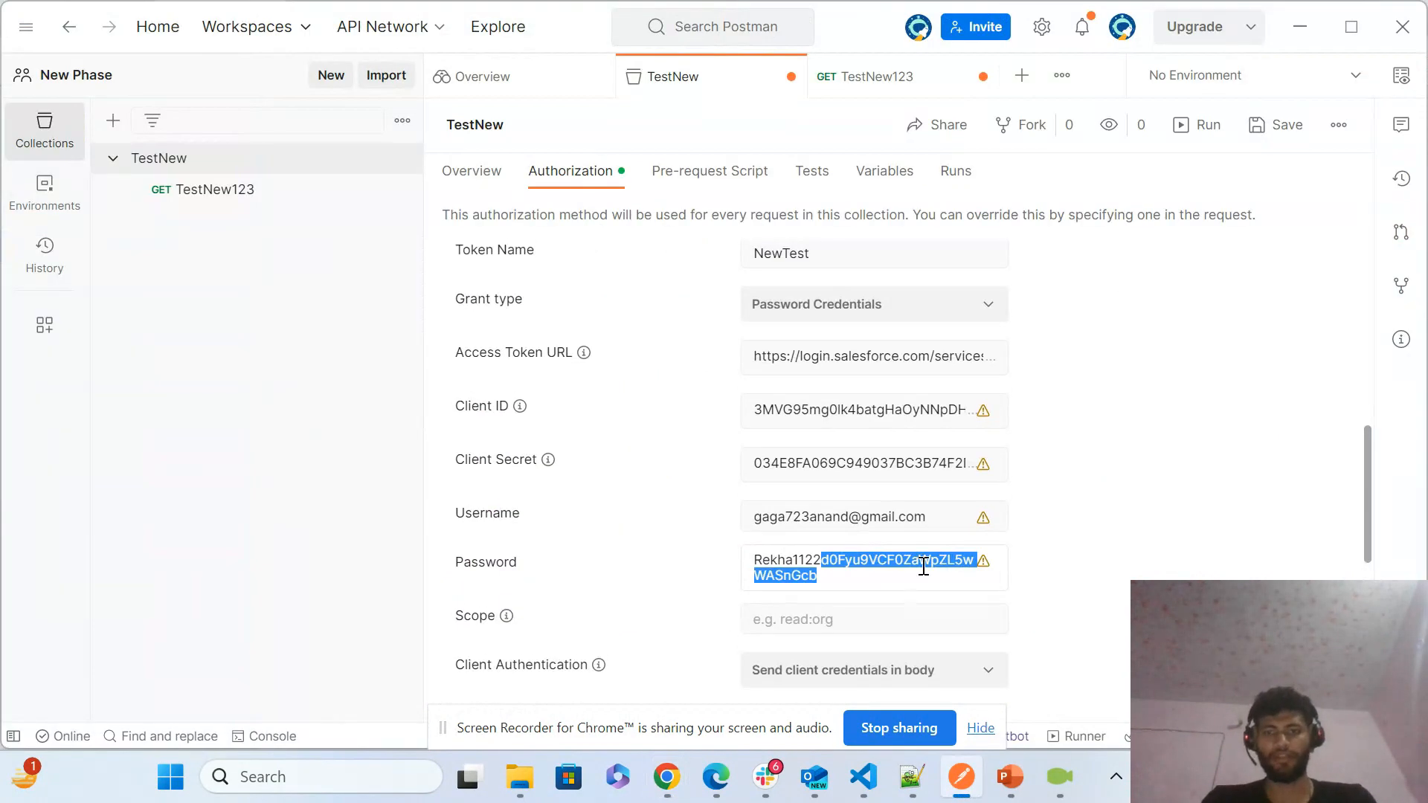
pyautogui.click(863, 581)
pyautogui.moveTo(816, 559); pyautogui.dragTo(852, 578)
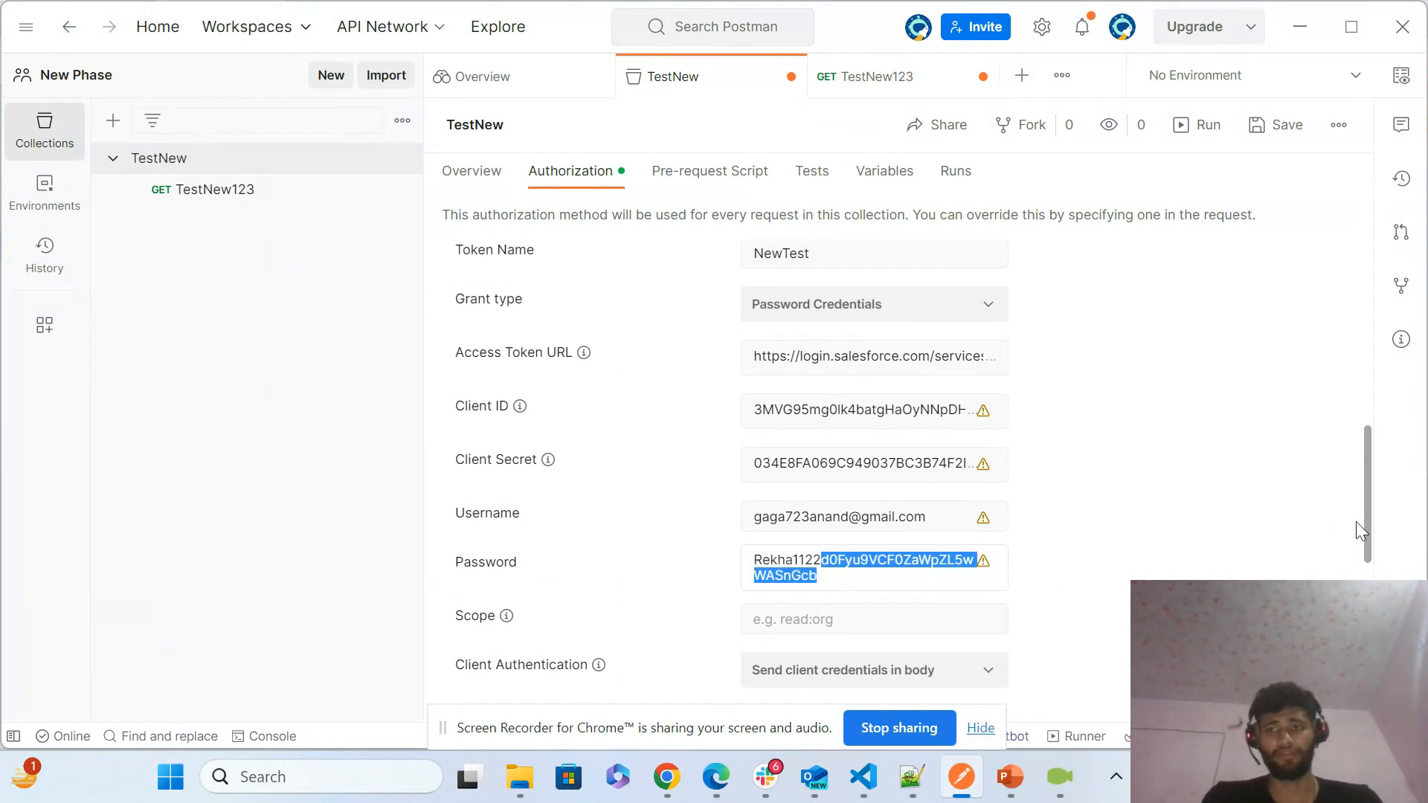
pyautogui.moveTo(1367, 525); pyautogui.dragTo(1367, 680)
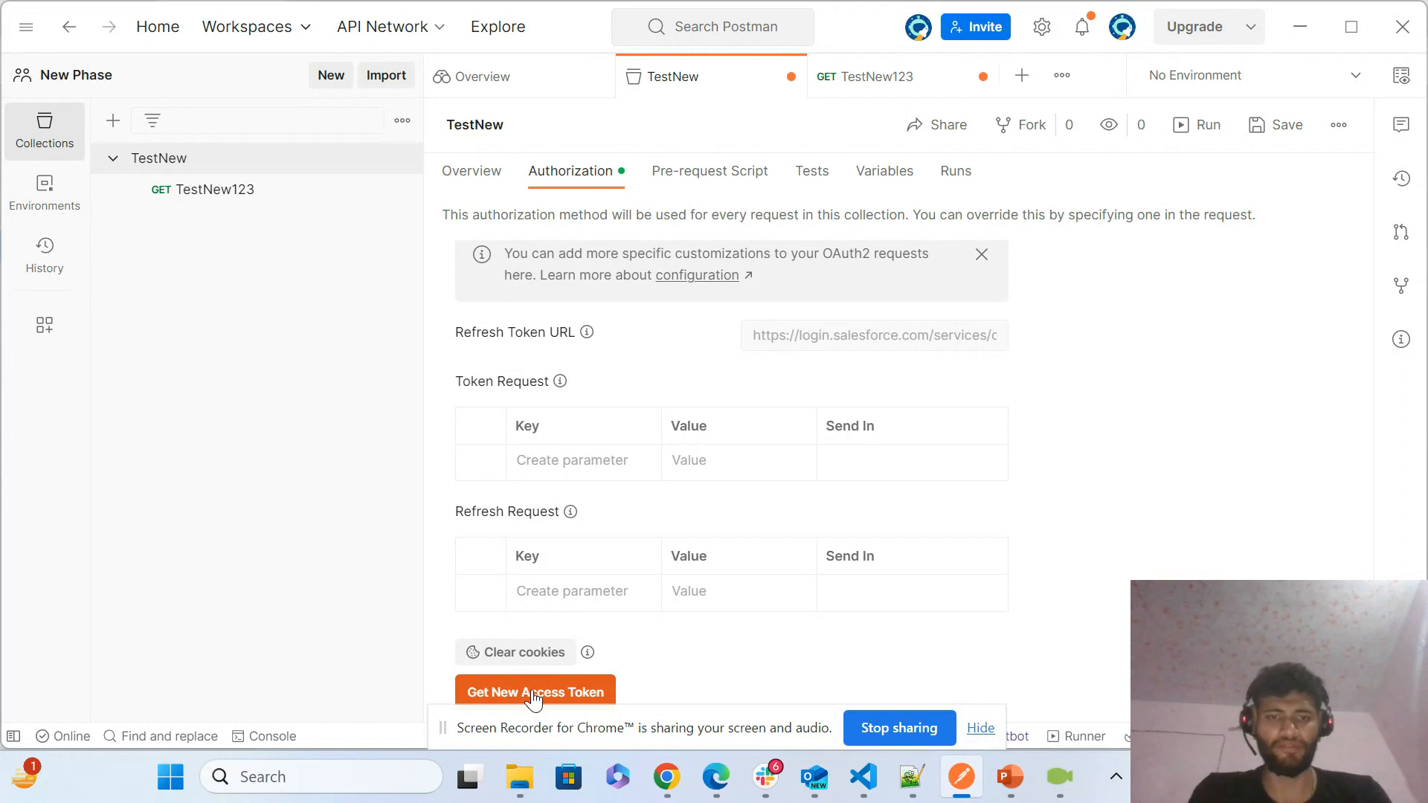
# - Open the TestNew123 GET request and look through the actions available for the TestNew collection
pyautogui.click(178, 192)
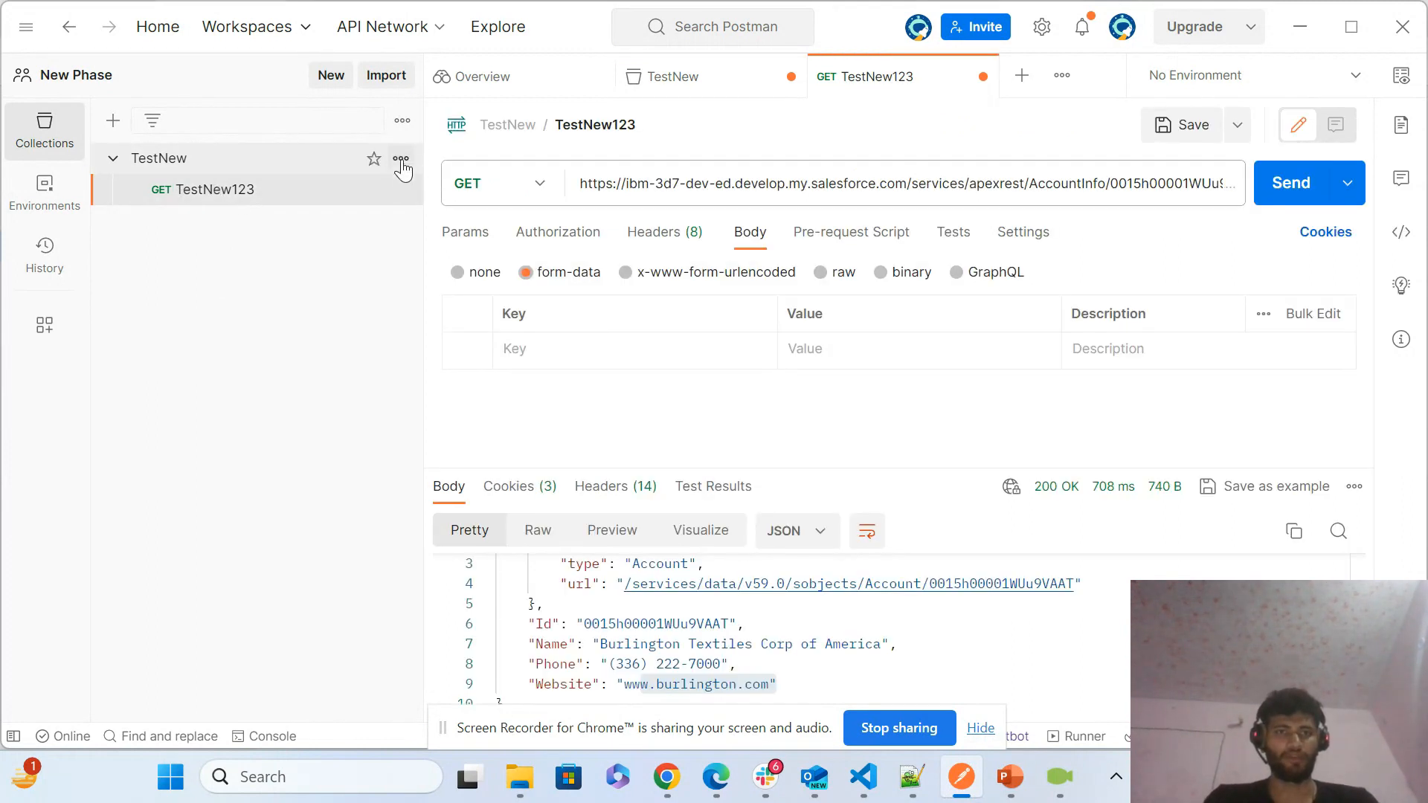
pyautogui.click(401, 161)
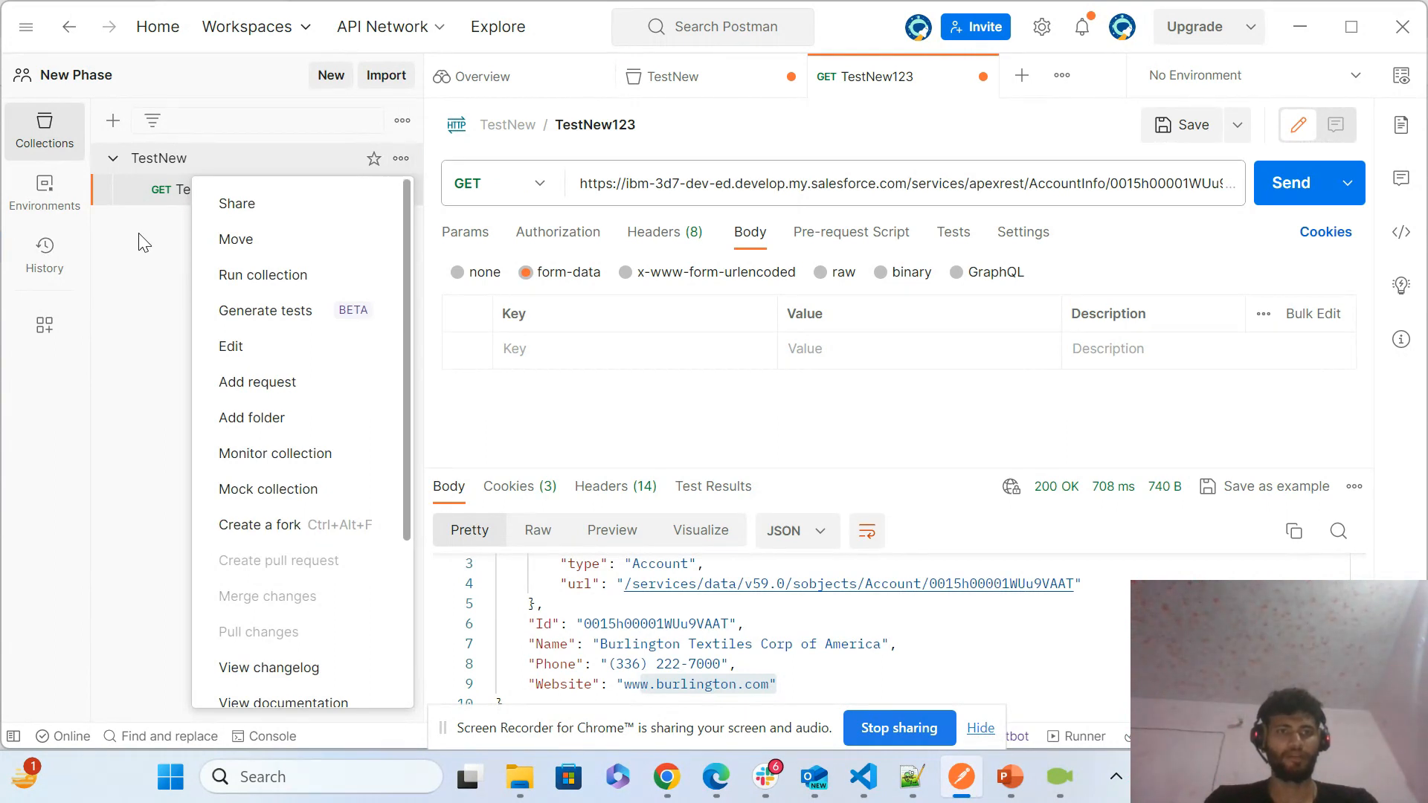
pyautogui.click(115, 327)
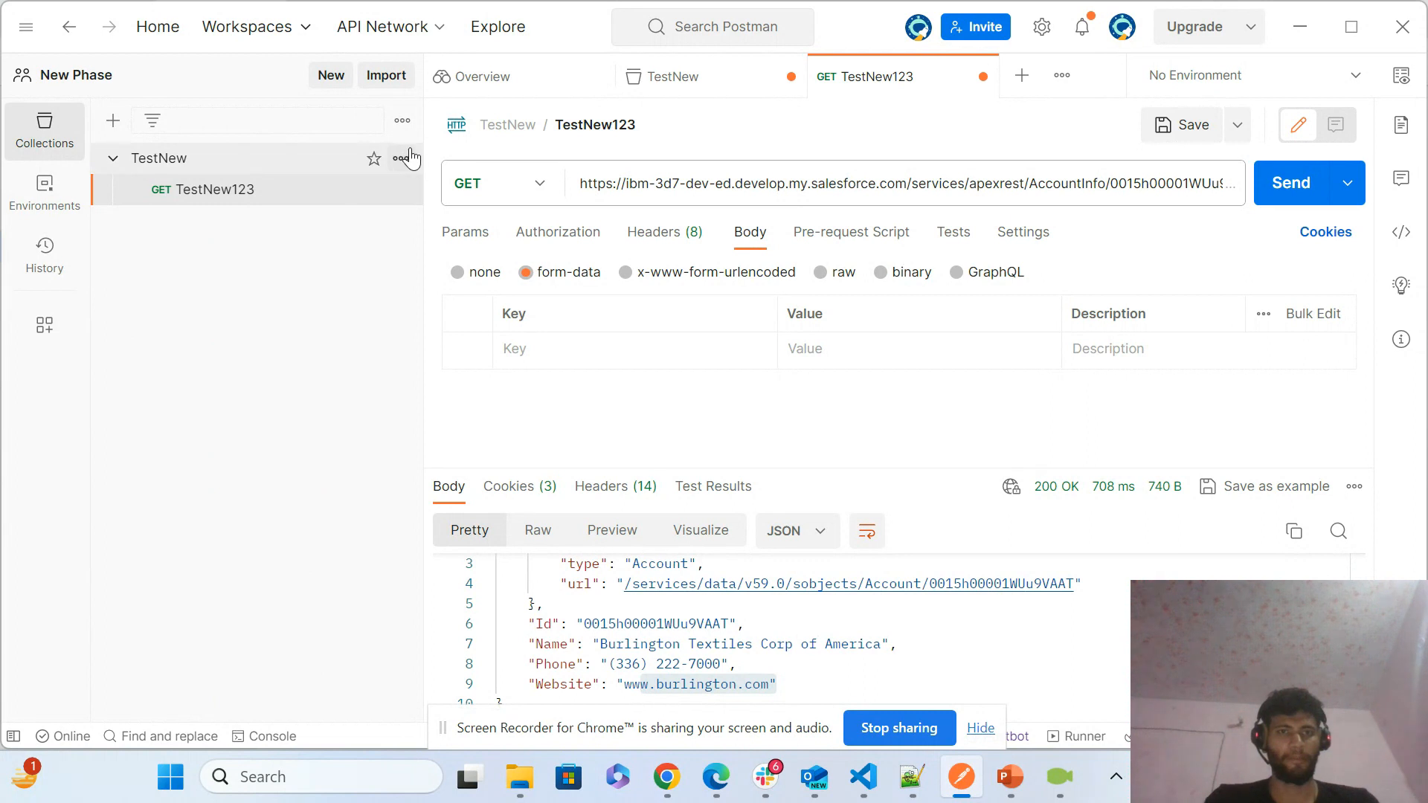
pyautogui.click(402, 158)
pyautogui.moveTo(404, 349); pyautogui.dragTo(372, 515)
pyautogui.click(117, 411)
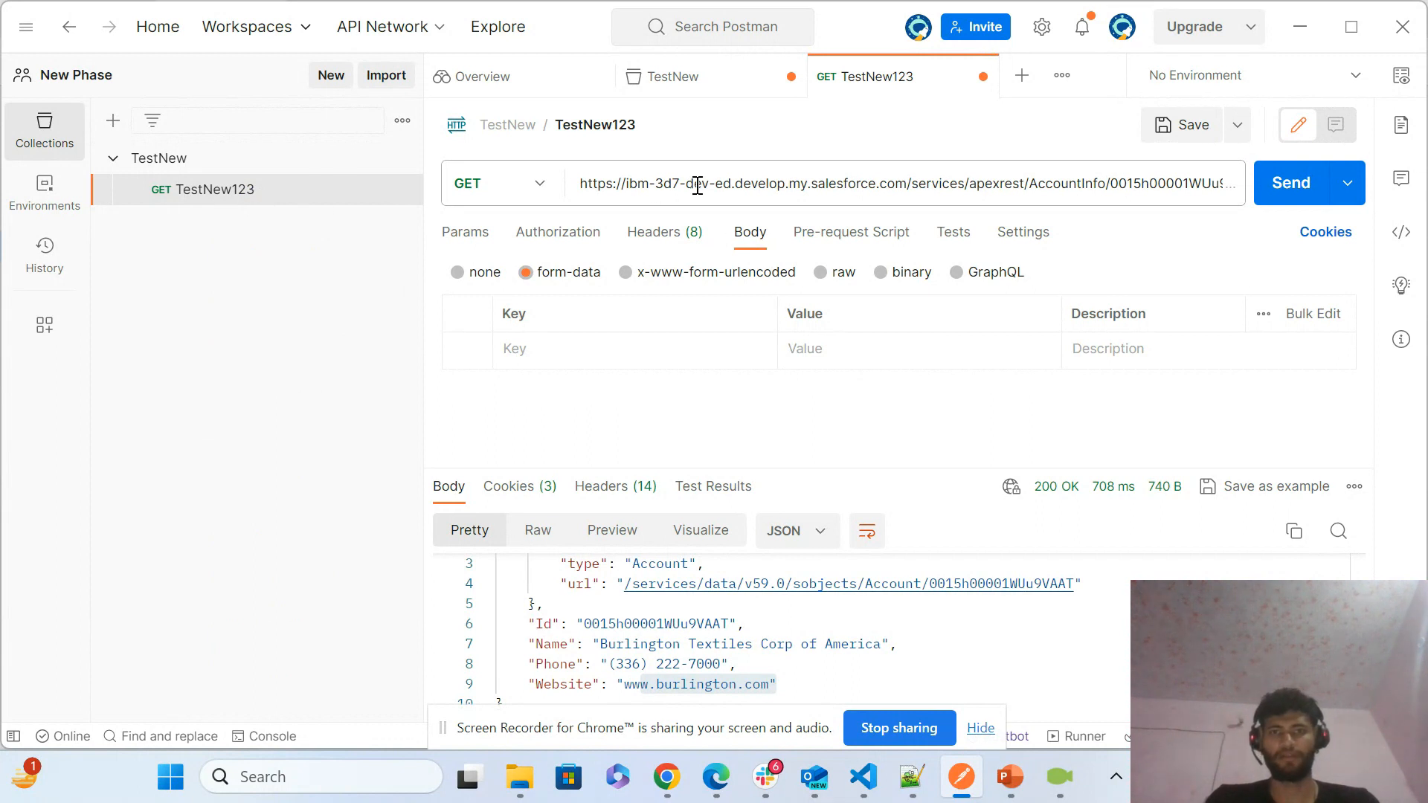
# - Highlight the Salesforce domain portion of the TestNew123 request URL, ahead of /services/apexrest/AccountInfo
pyautogui.tripleClick(594, 184)
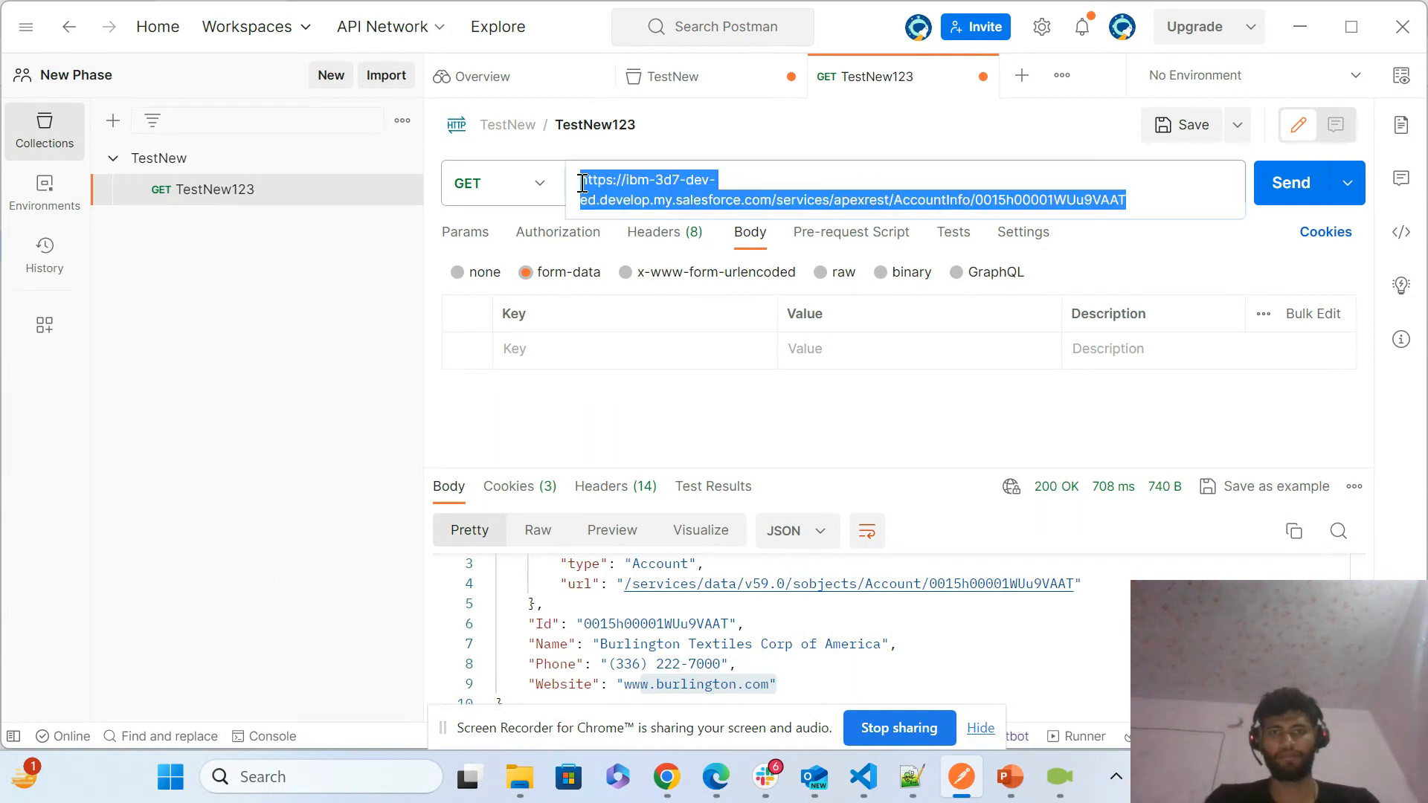
pyautogui.click(714, 180)
pyautogui.moveTo(772, 205); pyautogui.dragTo(574, 175)
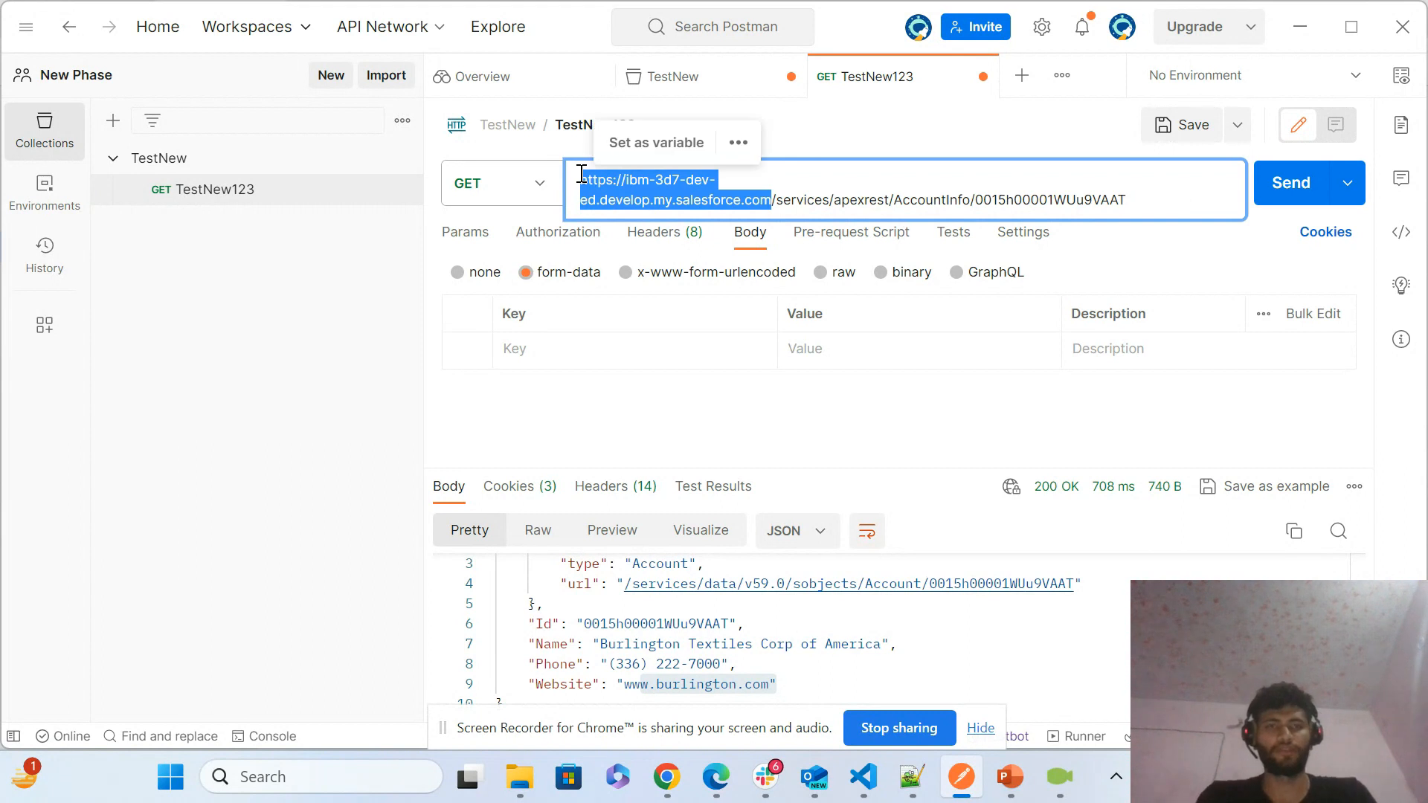
# - Switch to Chrome and go from the Reset My Security Token page to the Salesforce Setup home
pyautogui.hotkey('alt', 'Tab')
pyautogui.hotkey('alt', 'Tab')
pyautogui.hotkey('alt', 'Tab')
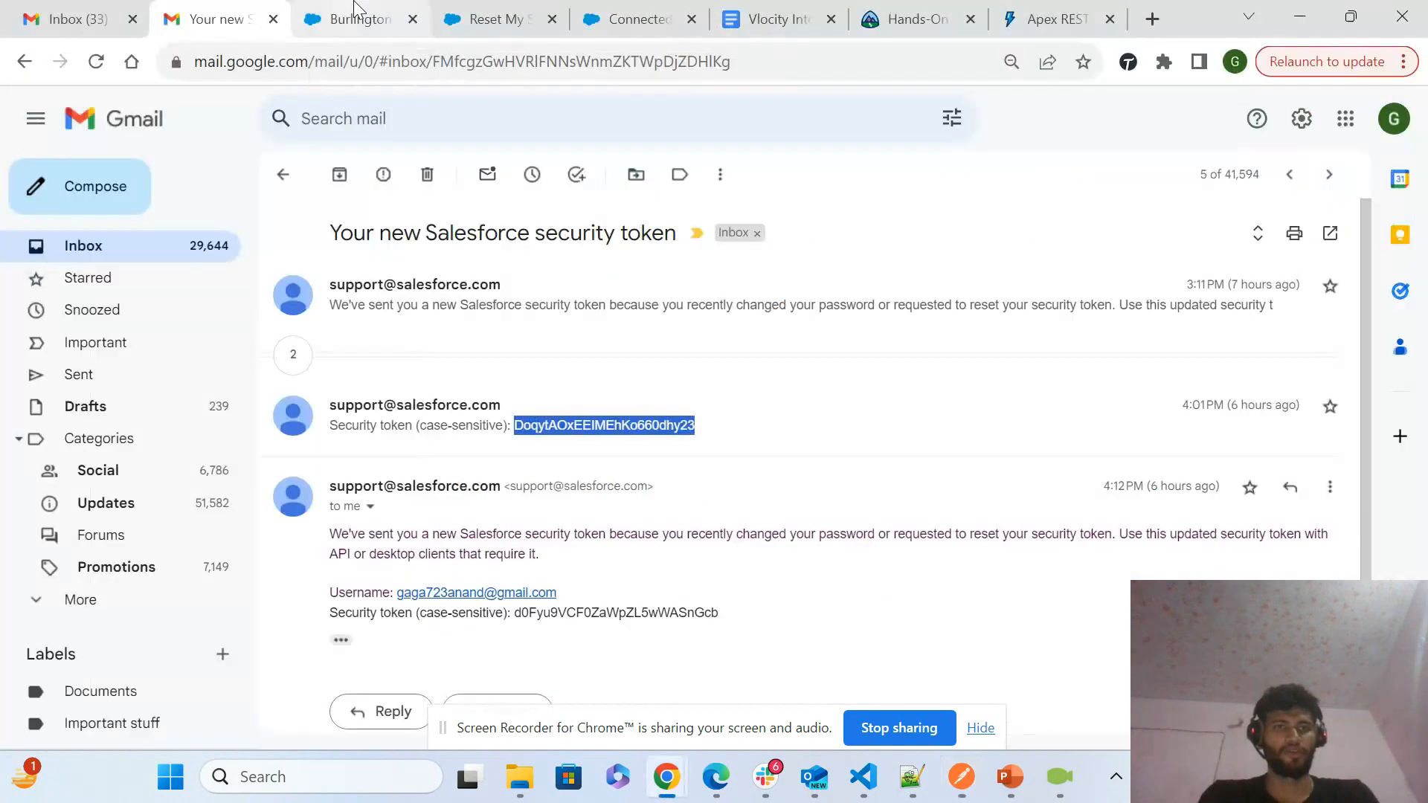
pyautogui.click(357, 18)
pyautogui.click(491, 19)
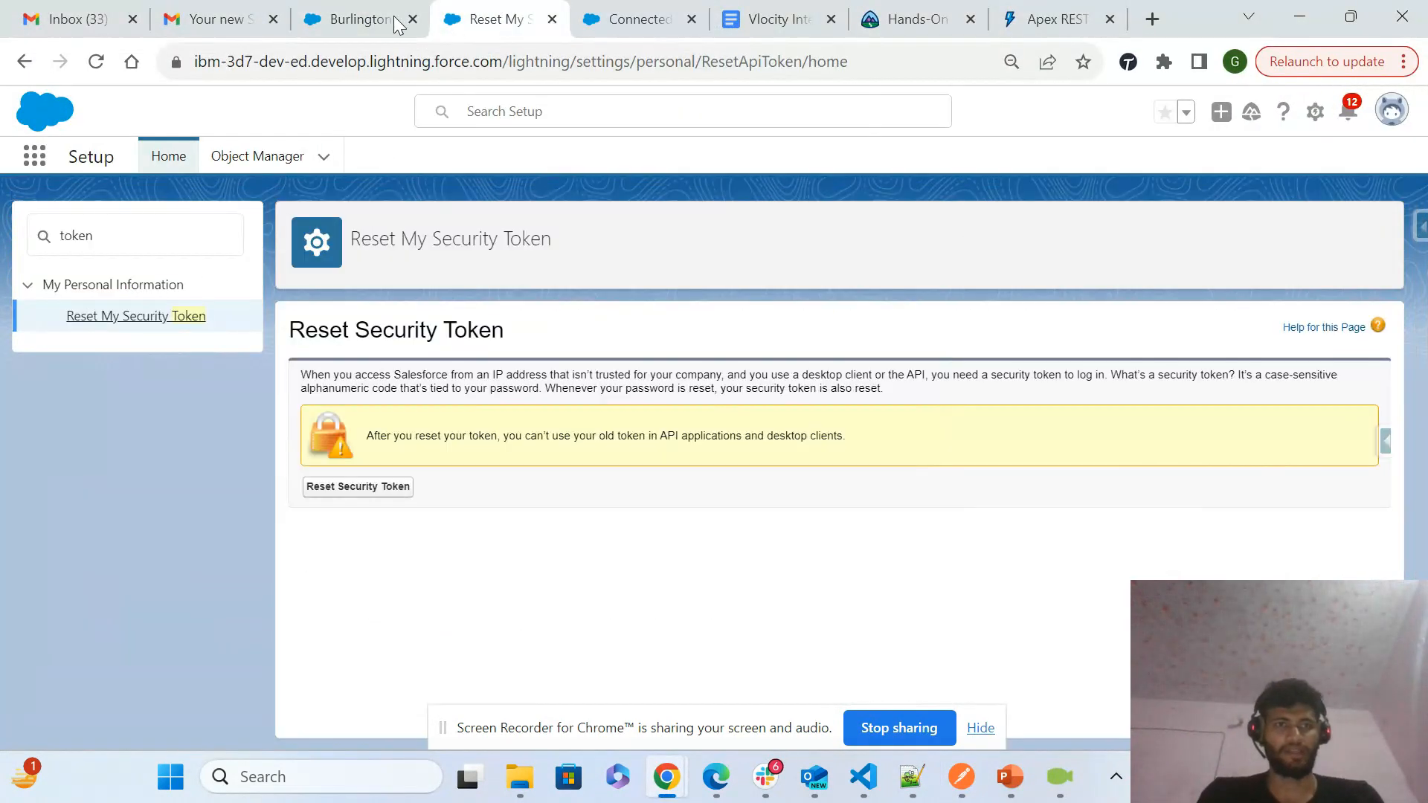
pyautogui.click(167, 158)
# - Search Setup for "my domain", open My Domain and highlight the Current My Domain URL value
pyautogui.moveTo(185, 220); pyautogui.dragTo(2, 210)
pyautogui.press('BackSpace')
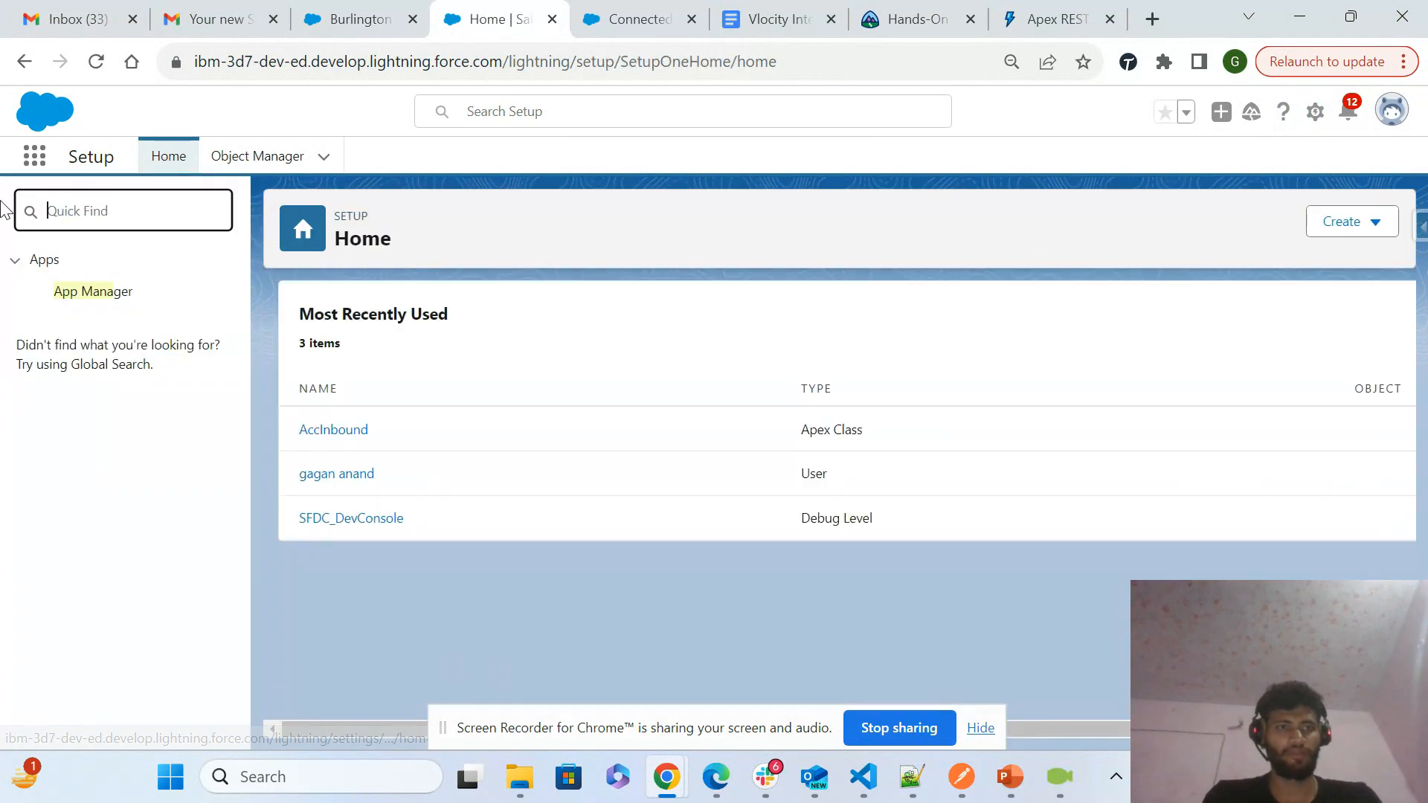
pyautogui.write('my')
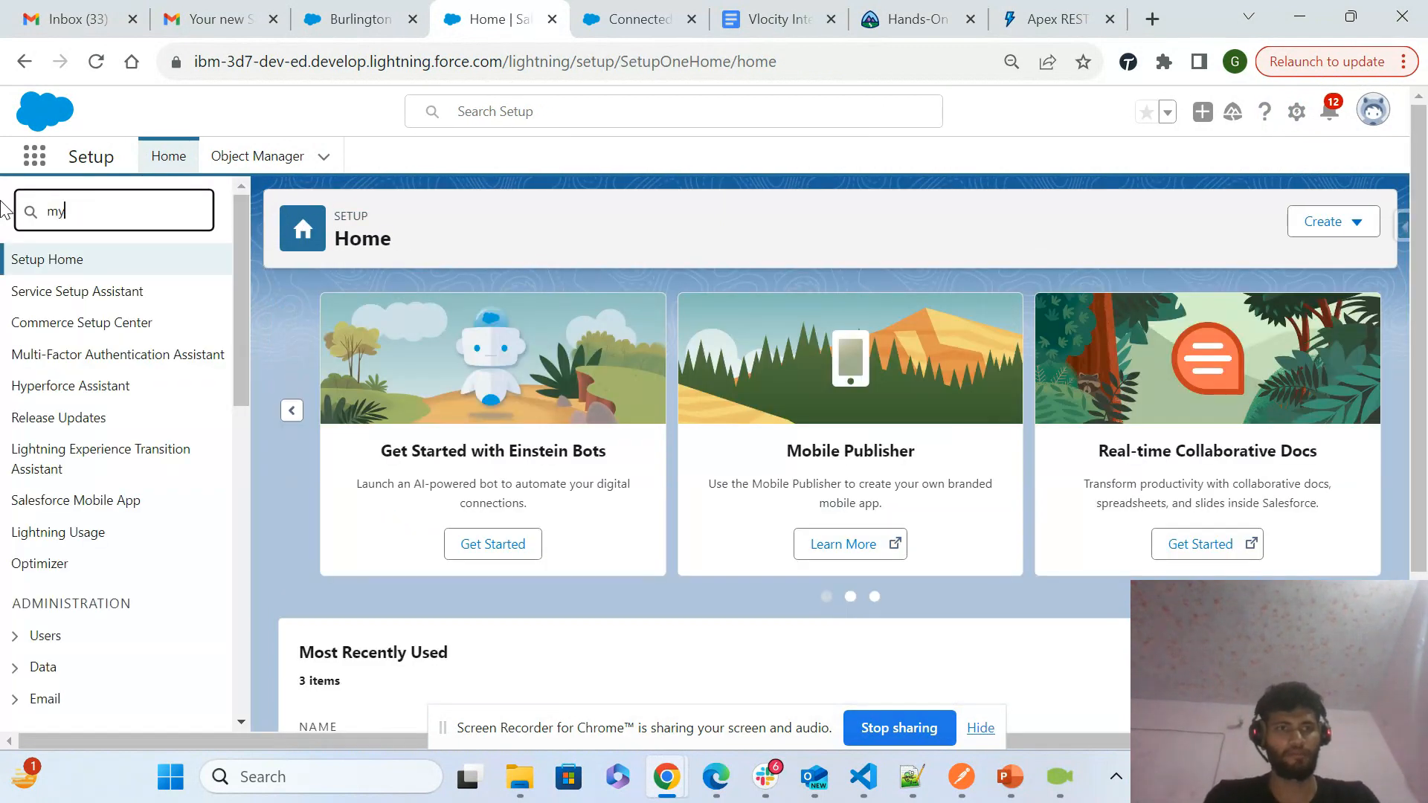
pyautogui.write('domain')
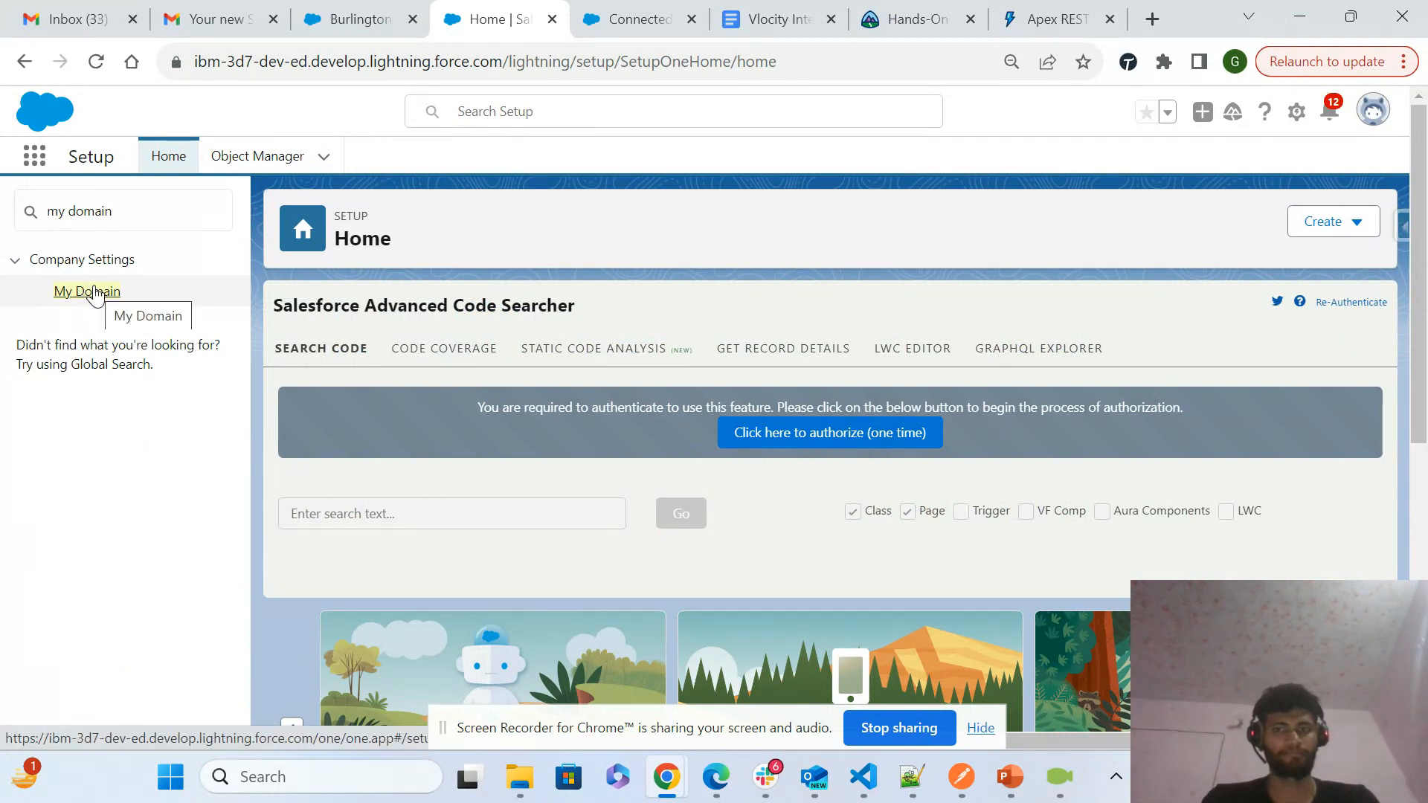
pyautogui.click(110, 293)
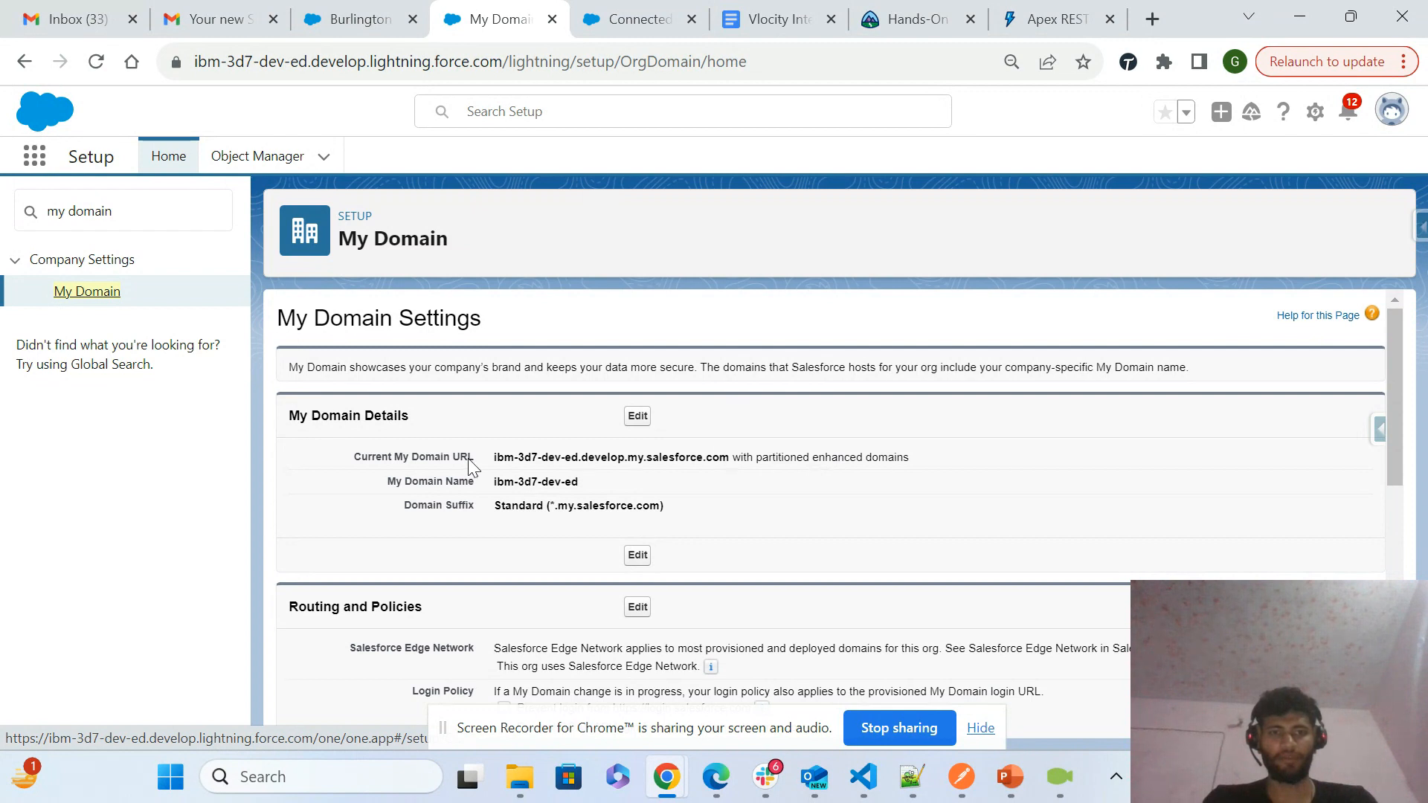
pyautogui.moveTo(487, 458); pyautogui.dragTo(742, 459)
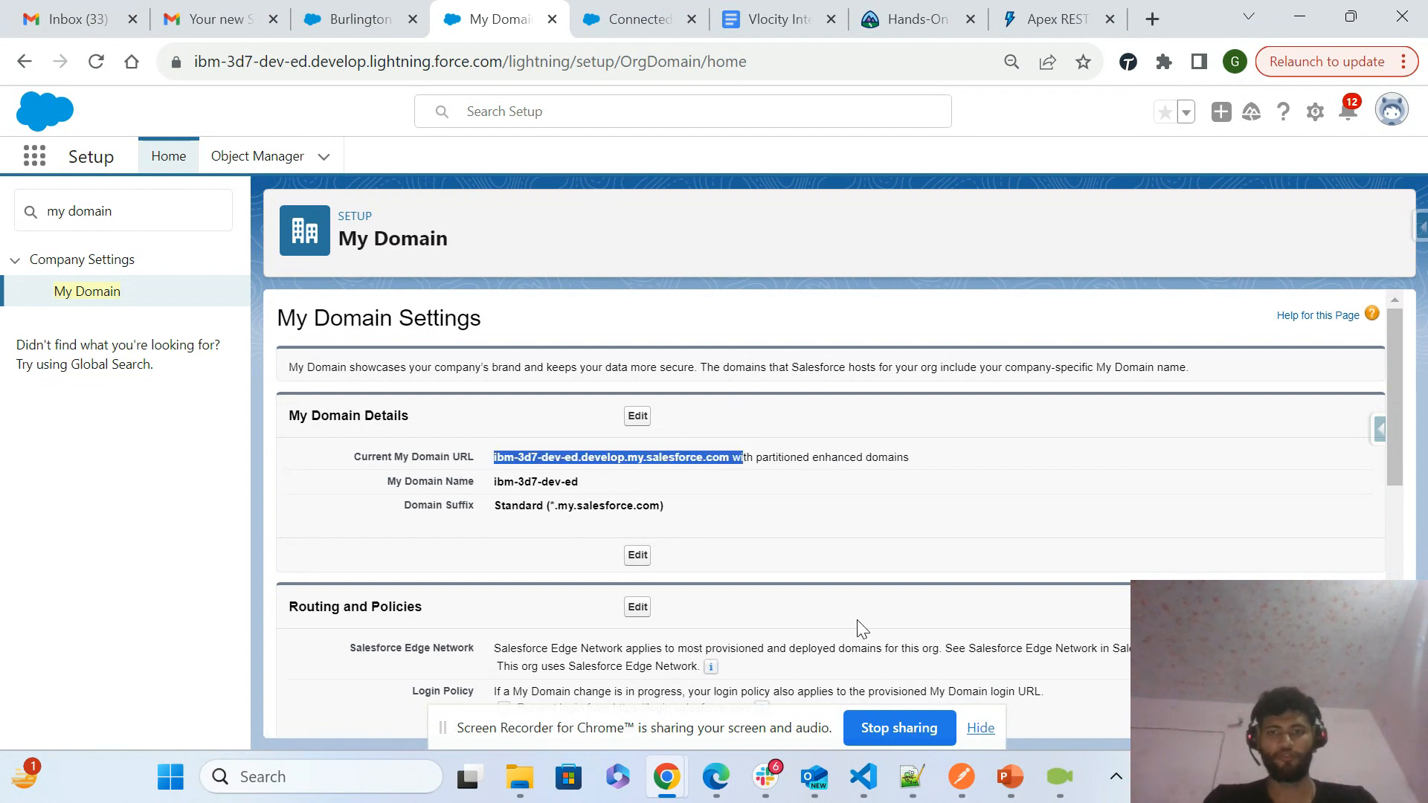
# - Switch to Postman and highlight the services and apexrest segments of the TestNew123 request URL
pyautogui.click(1004, 777)
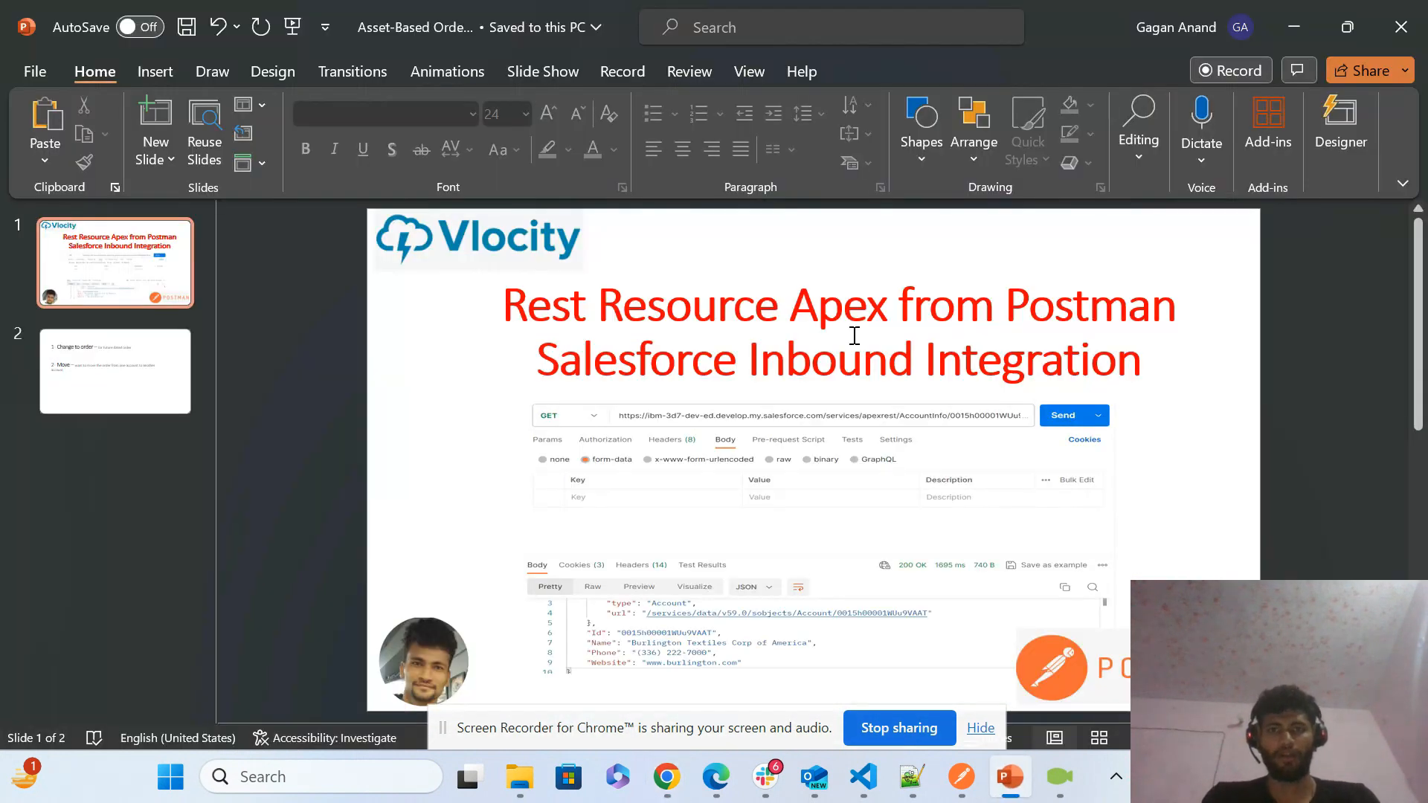
pyautogui.hotkey('alt', 'Tab')
pyautogui.click(960, 773)
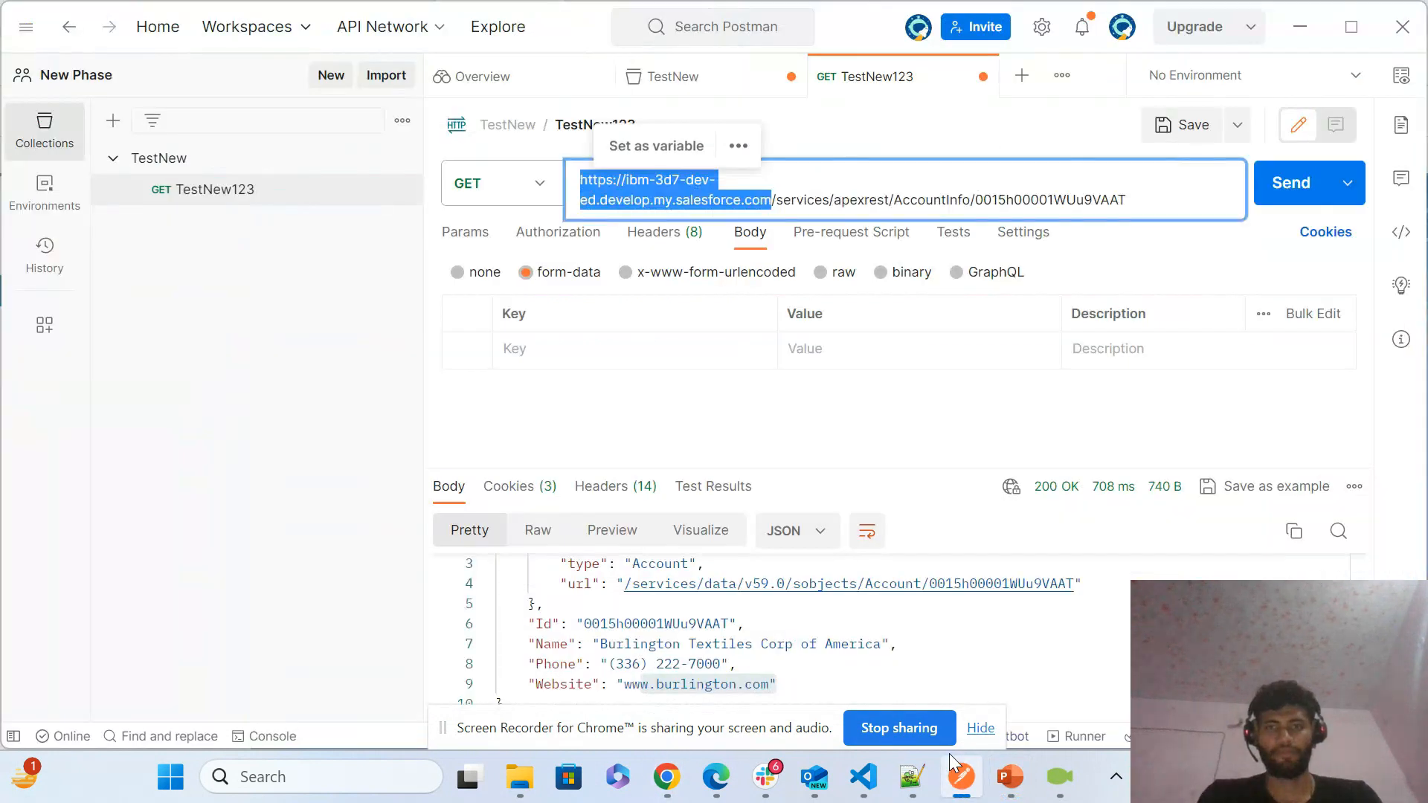
pyautogui.moveTo(774, 200); pyautogui.dragTo(831, 199)
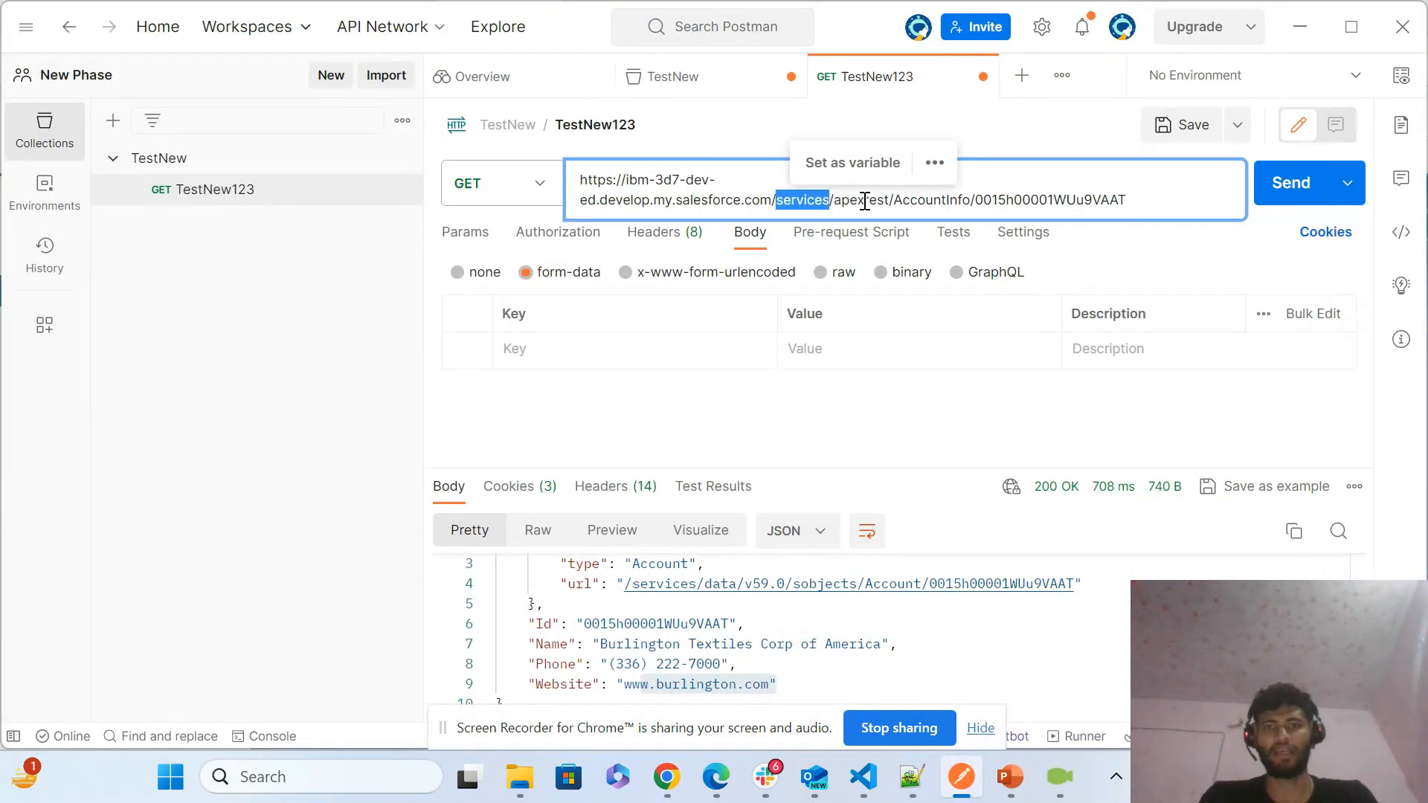
pyautogui.doubleClick(865, 199)
# - Switch to the Apex REST Basic Code Sample page in Chrome and look through the MyRestResource sample code
pyautogui.hotkey('alt', 'Tab')
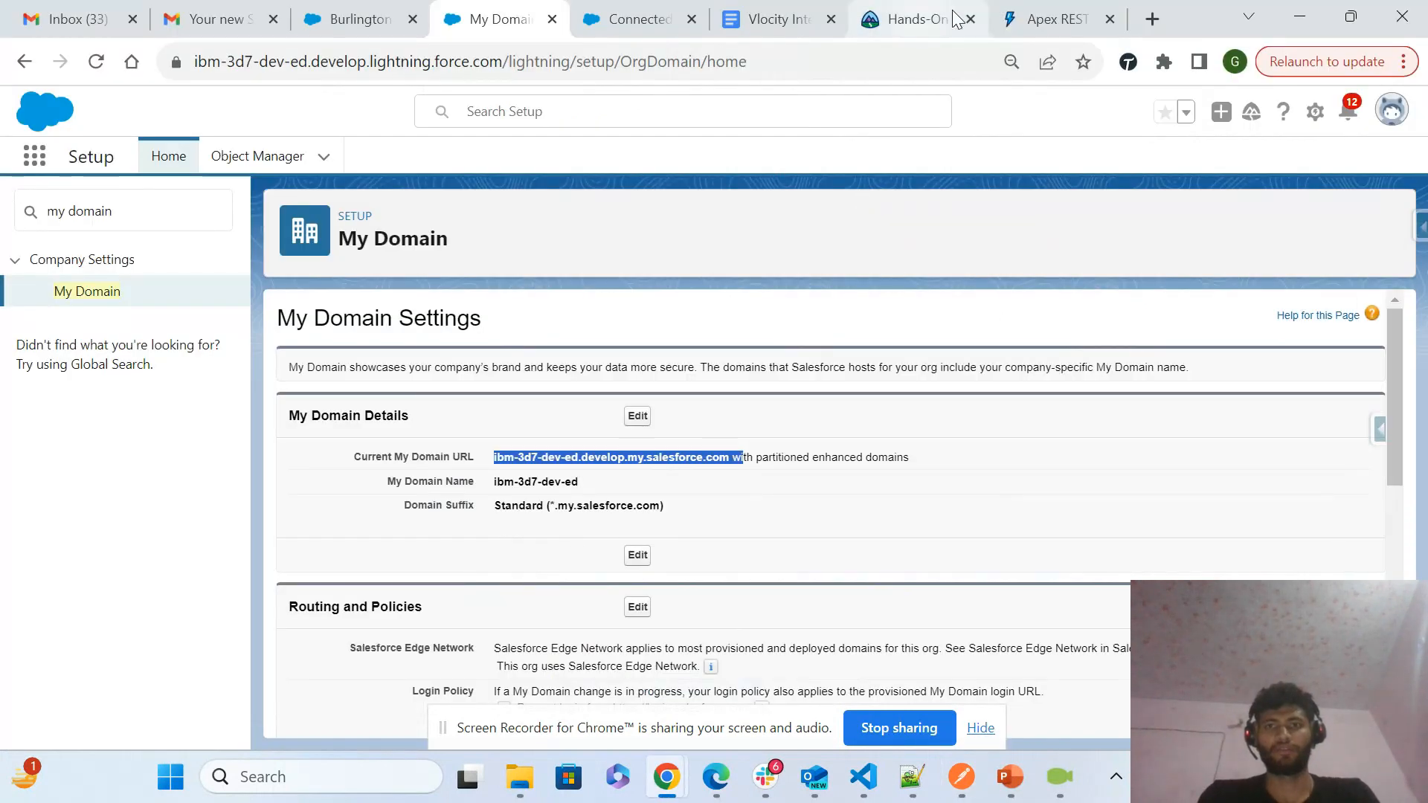
pyautogui.click(1041, 18)
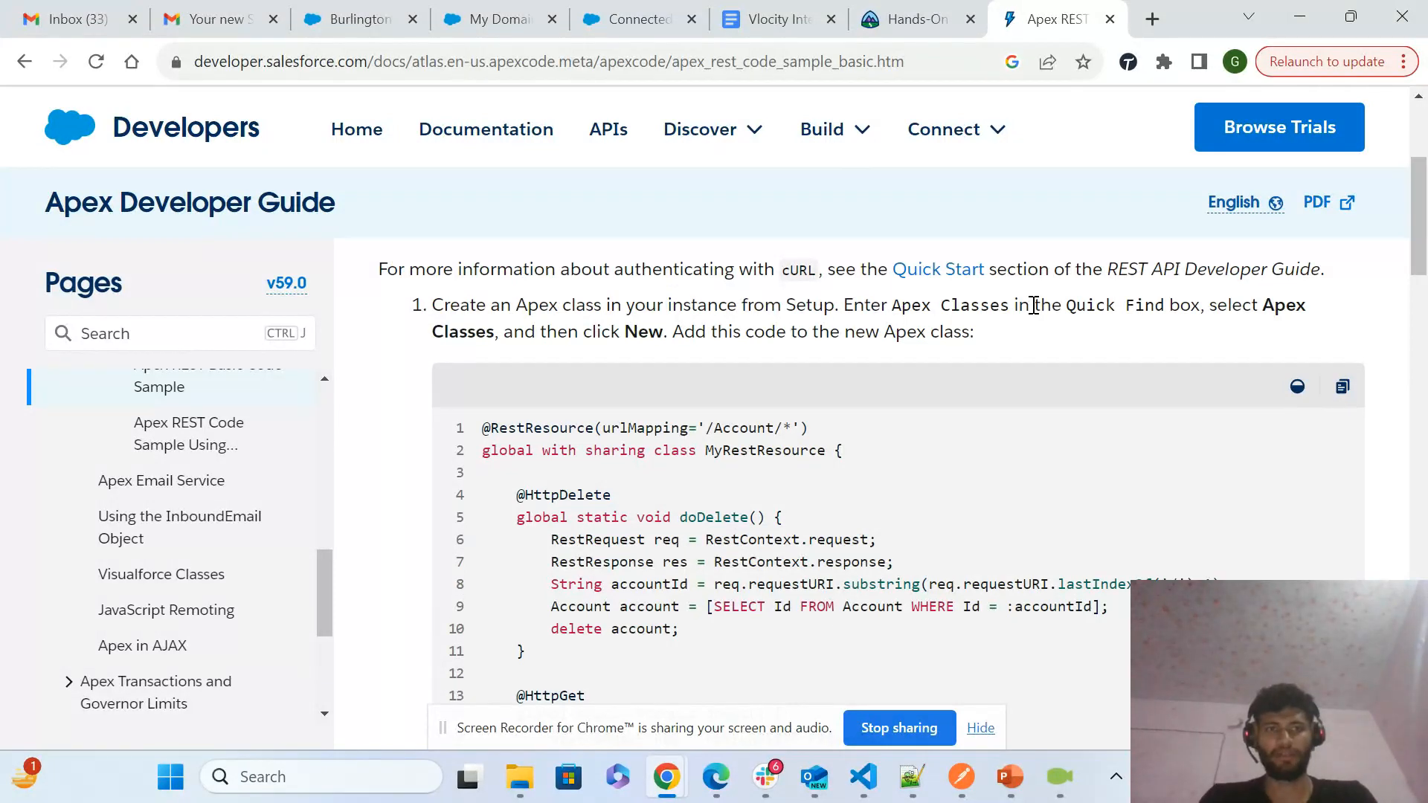
pyautogui.scroll(2, 1033, 306)
pyautogui.scroll(-1, 1037, 314)
pyautogui.scroll(-6, 1034, 307)
pyautogui.scroll(2, 1034, 307)
pyautogui.scroll(3, 1032, 304)
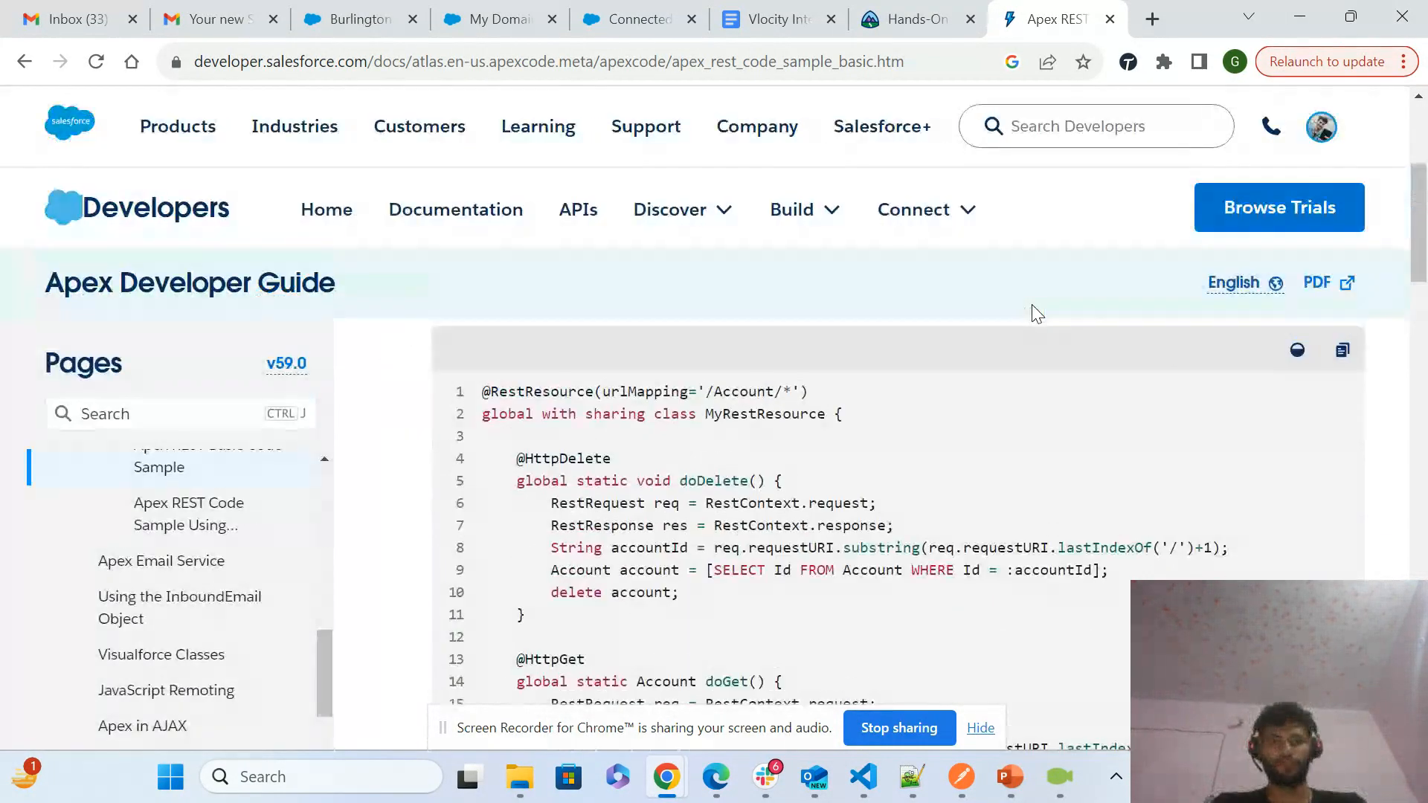
pyautogui.scroll(-1, 1033, 305)
pyautogui.scroll(1, 1033, 305)
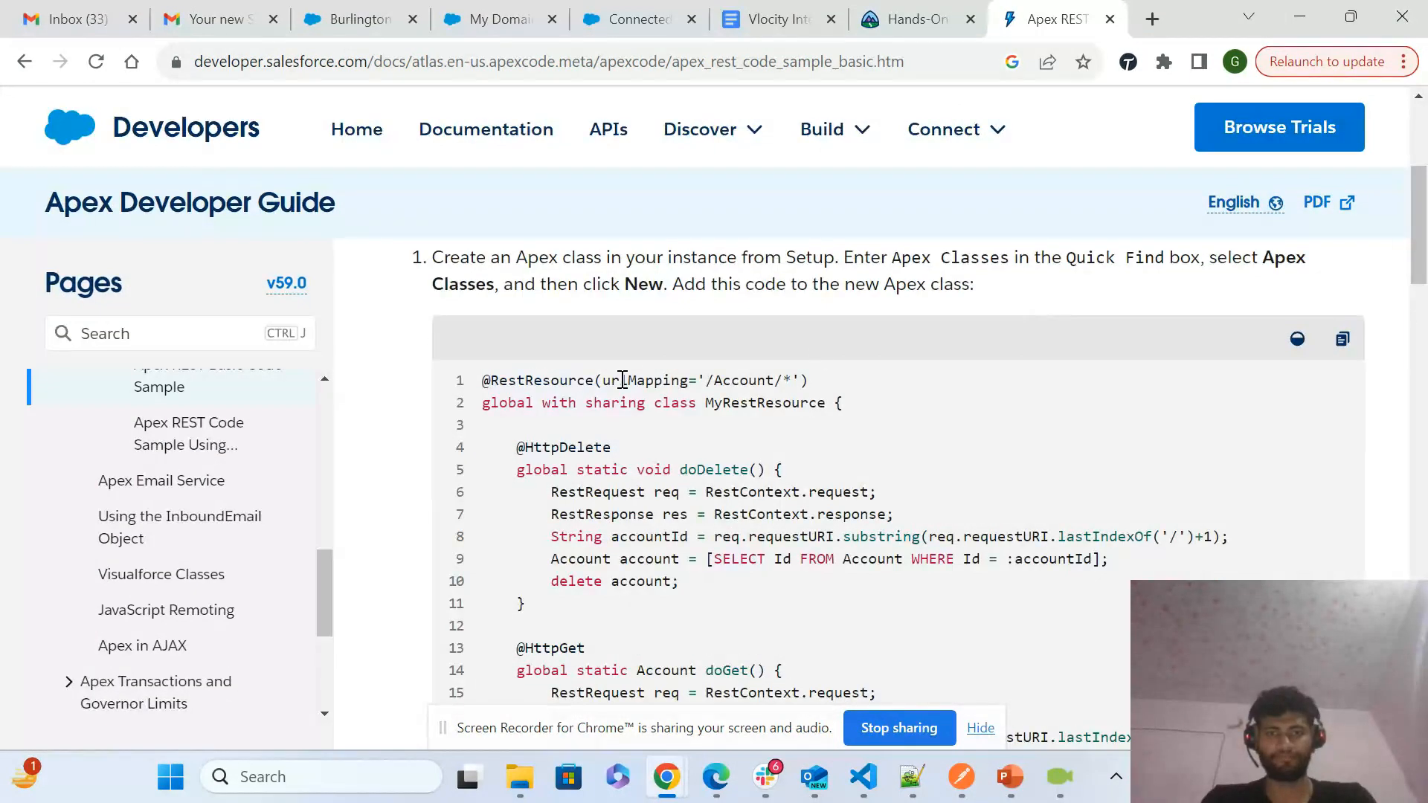
# - Highlight the RestResource urlMapping annotation and its Account path on the first line of the sample code
pyautogui.moveTo(491, 379); pyautogui.dragTo(679, 382)
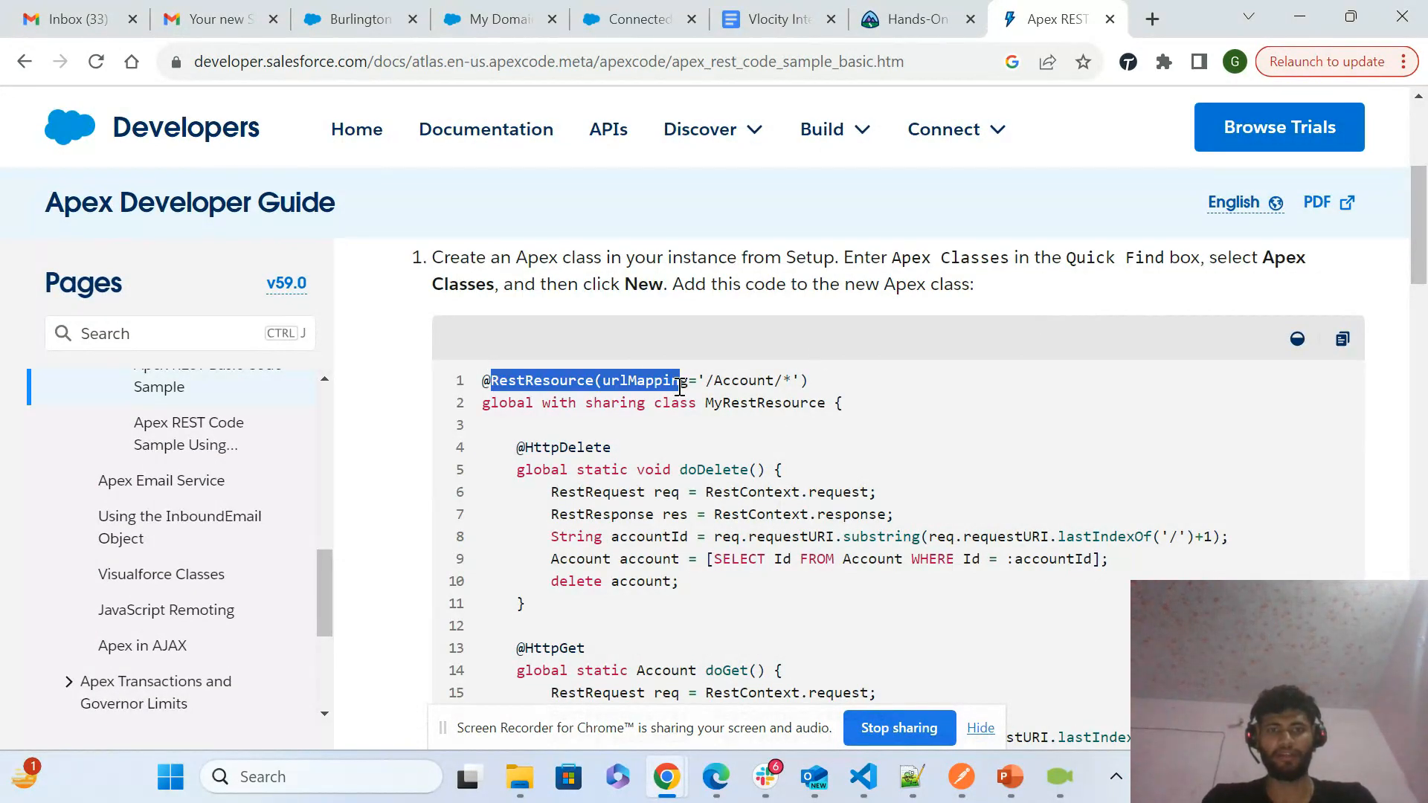
pyautogui.click(854, 398)
pyautogui.doubleClick(753, 383)
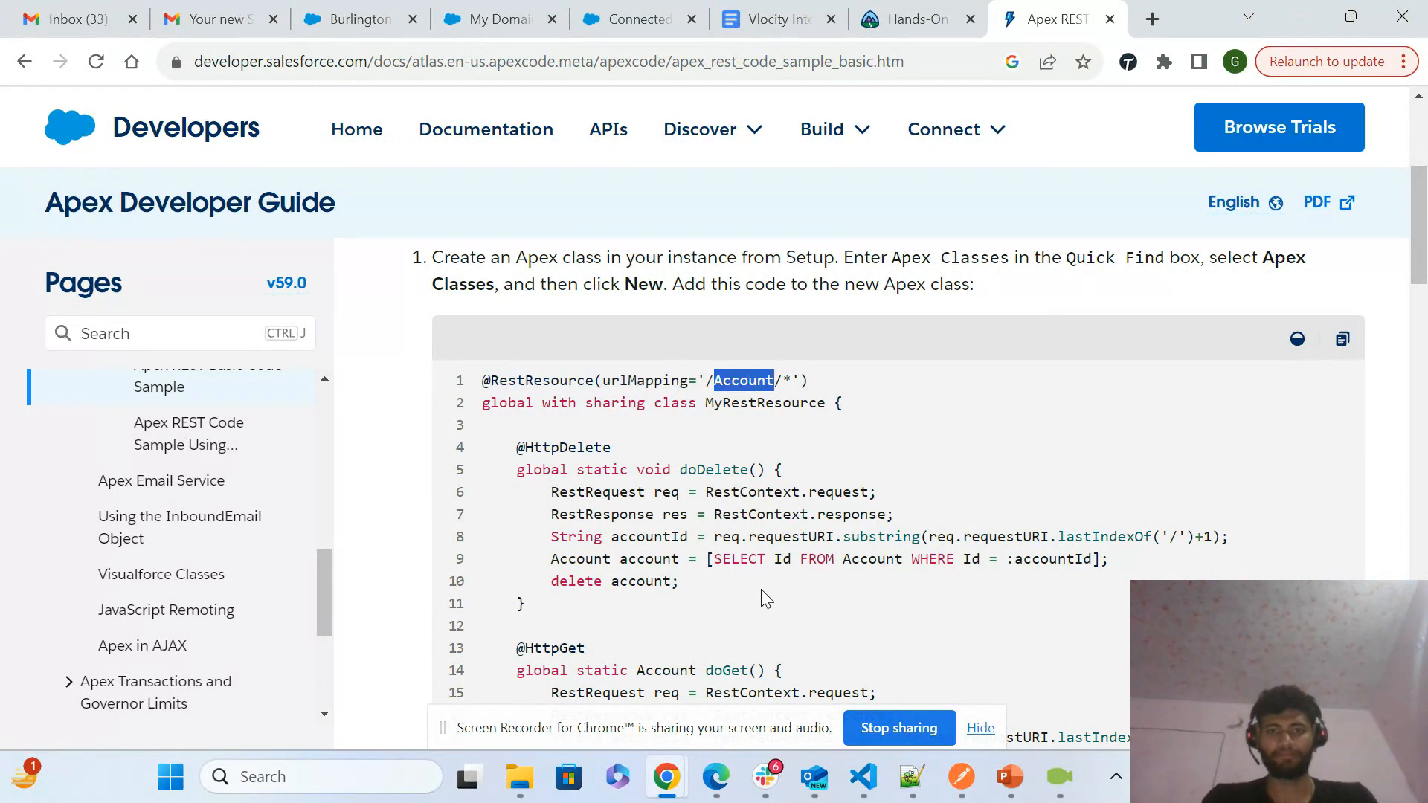
pyautogui.click(792, 599)
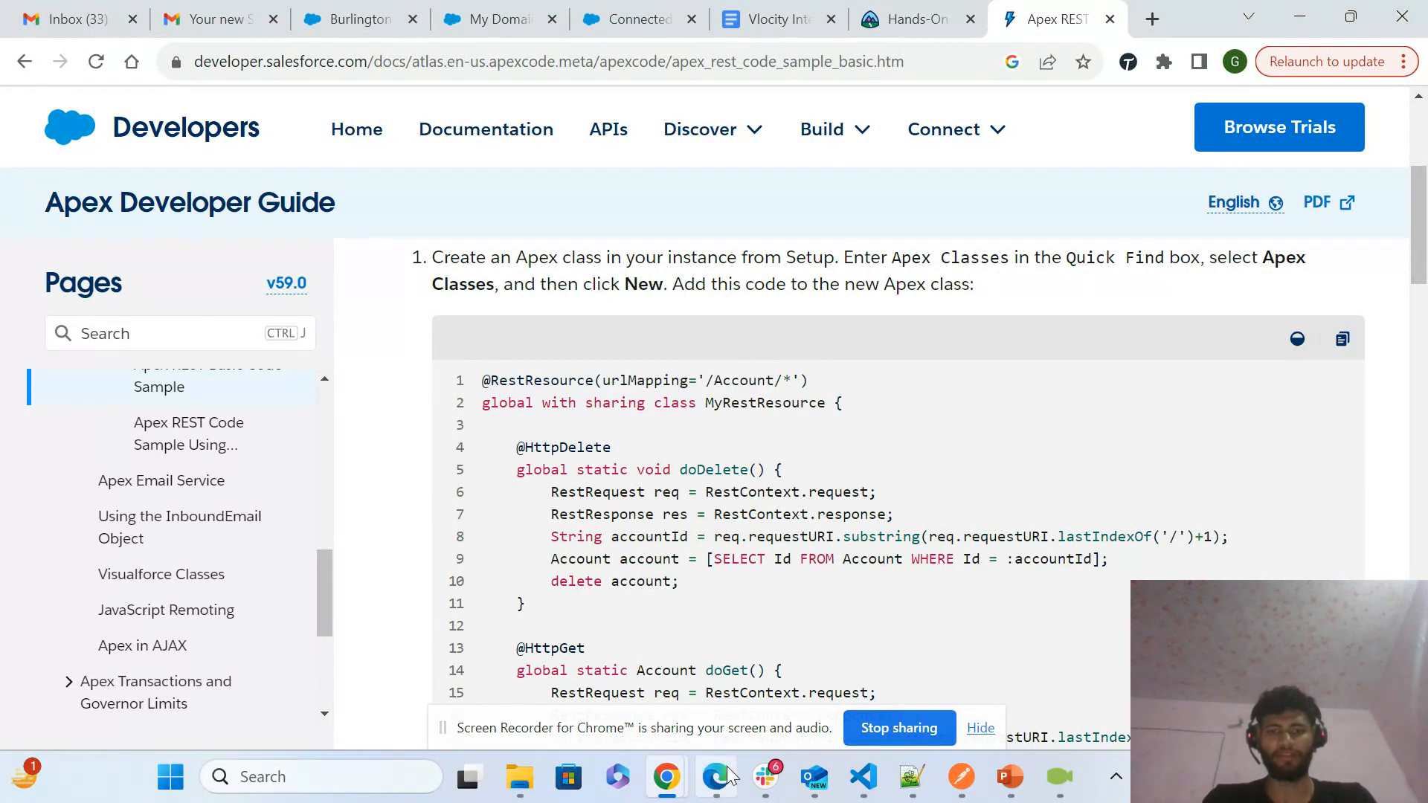
# - Compare the AccInbound class in the Developer Console with the guide's sample, highlighting the AccountInfo mapping and both class names
pyautogui.moveTo(667, 788)
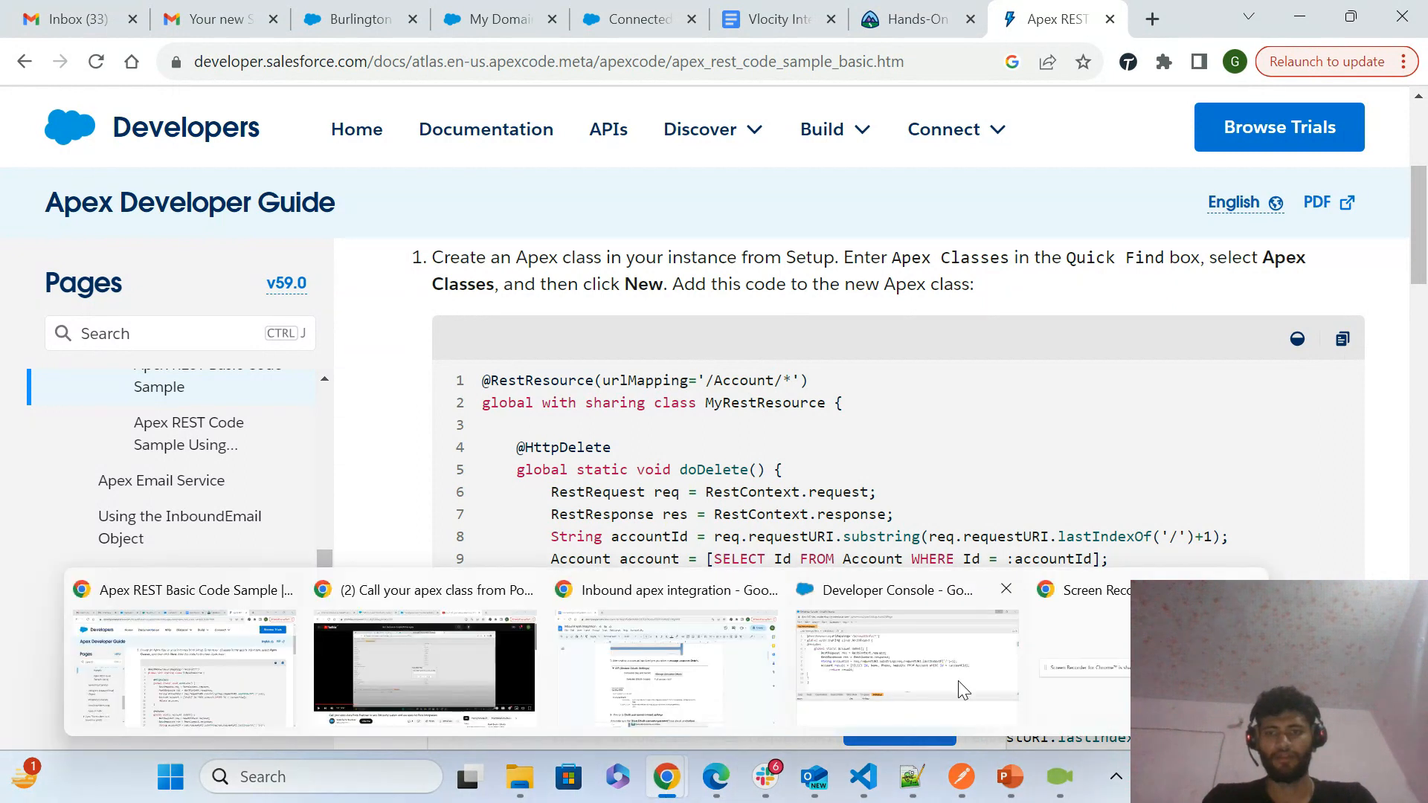
pyautogui.click(923, 639)
pyautogui.doubleClick(461, 170)
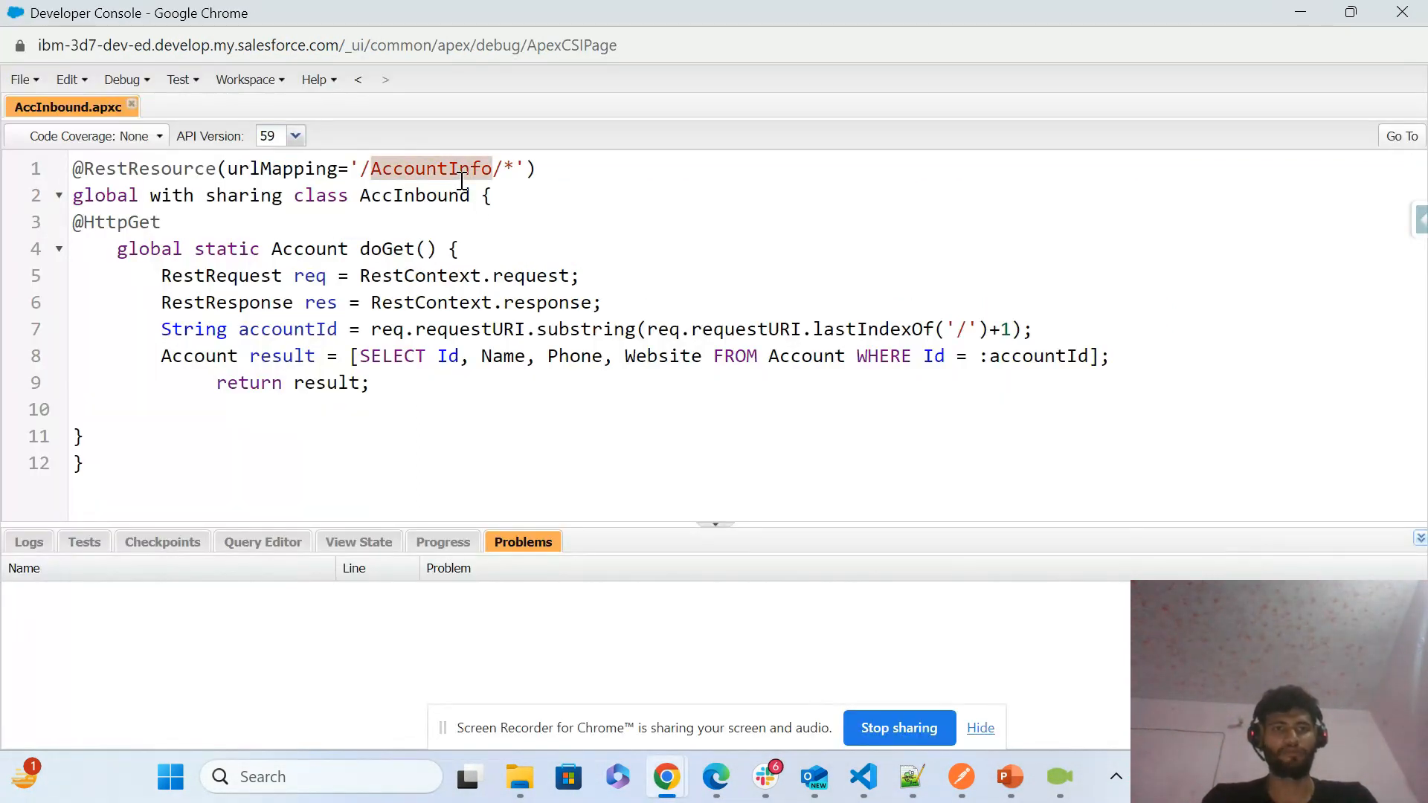
pyautogui.hotkey('alt', 'Tab')
pyautogui.doubleClick(734, 408)
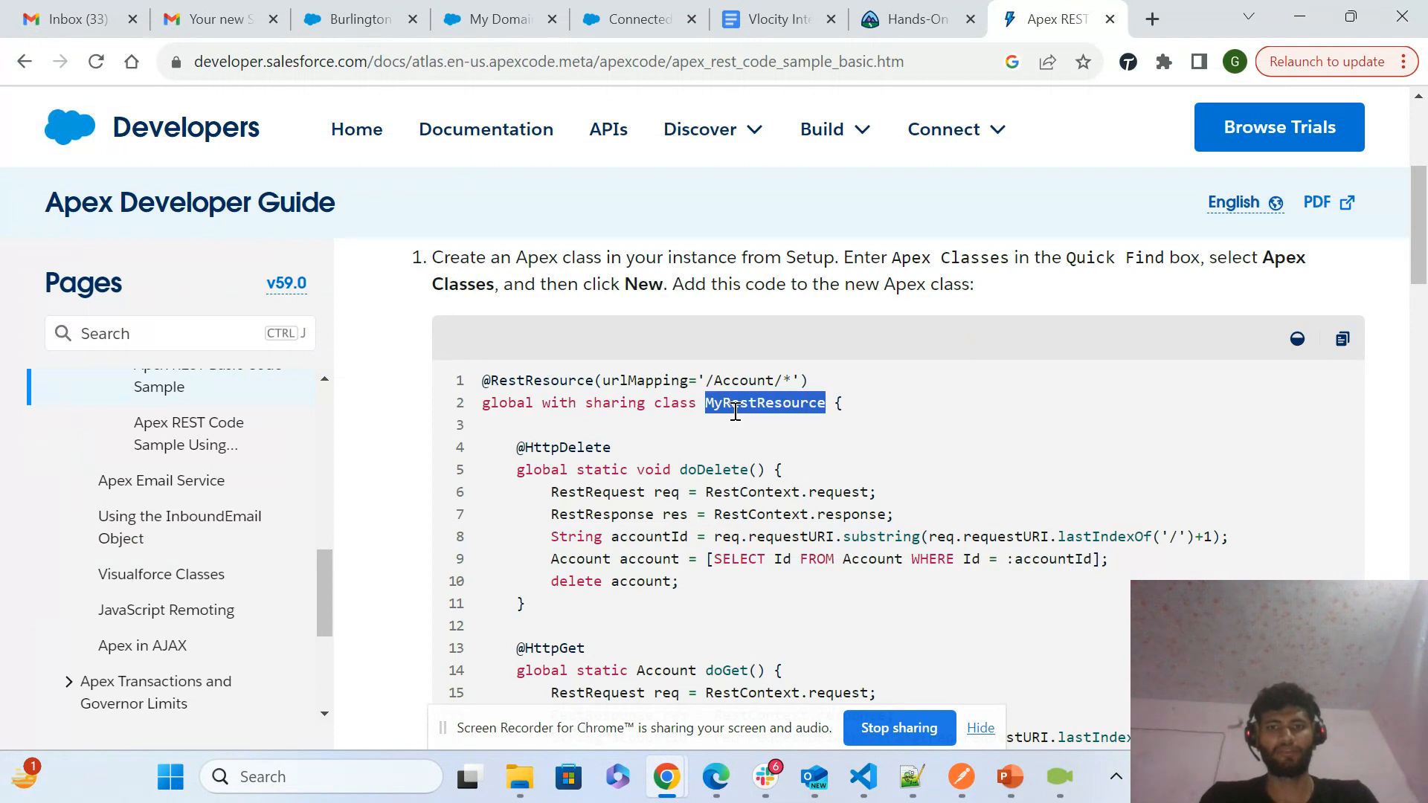
pyautogui.hotkey('alt', 'Tab')
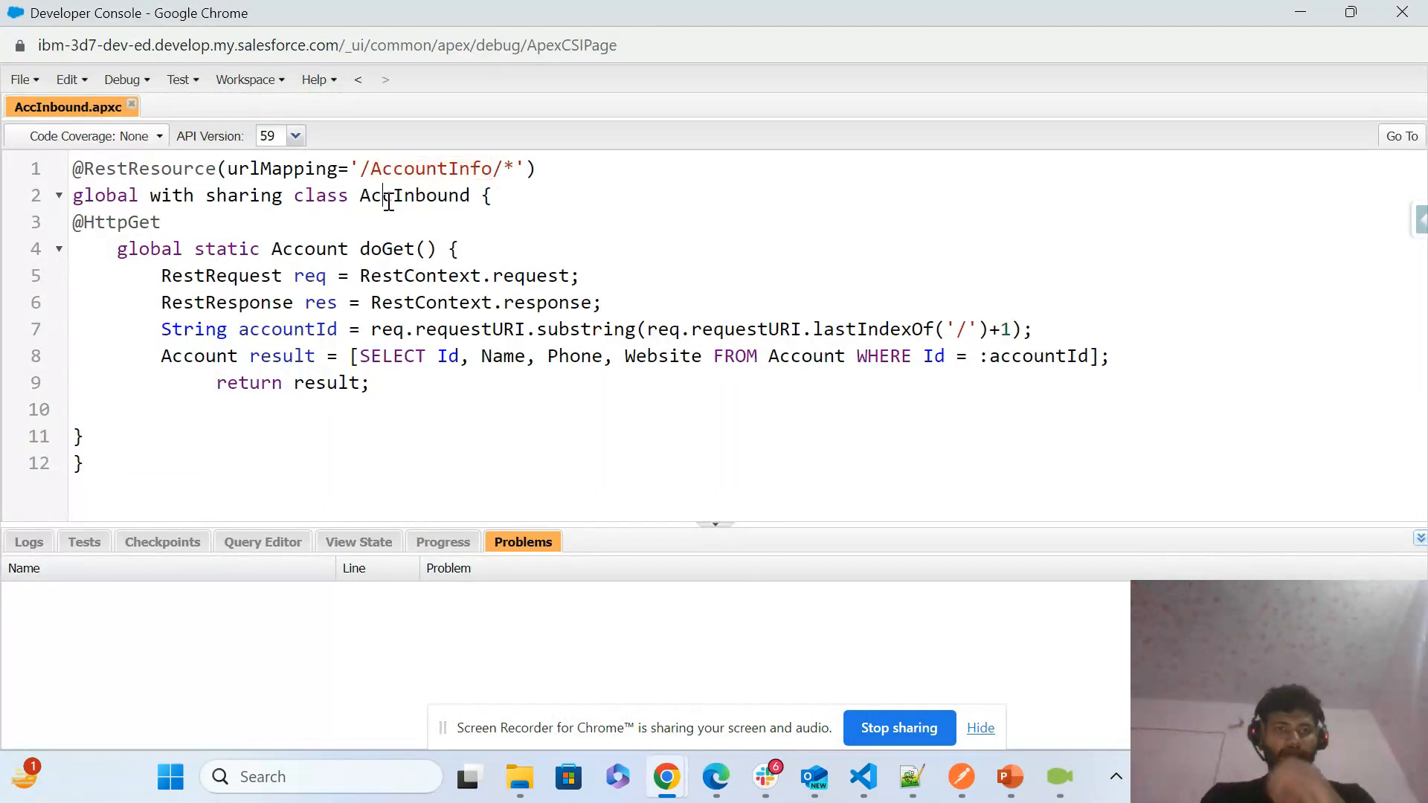
pyautogui.doubleClick(388, 201)
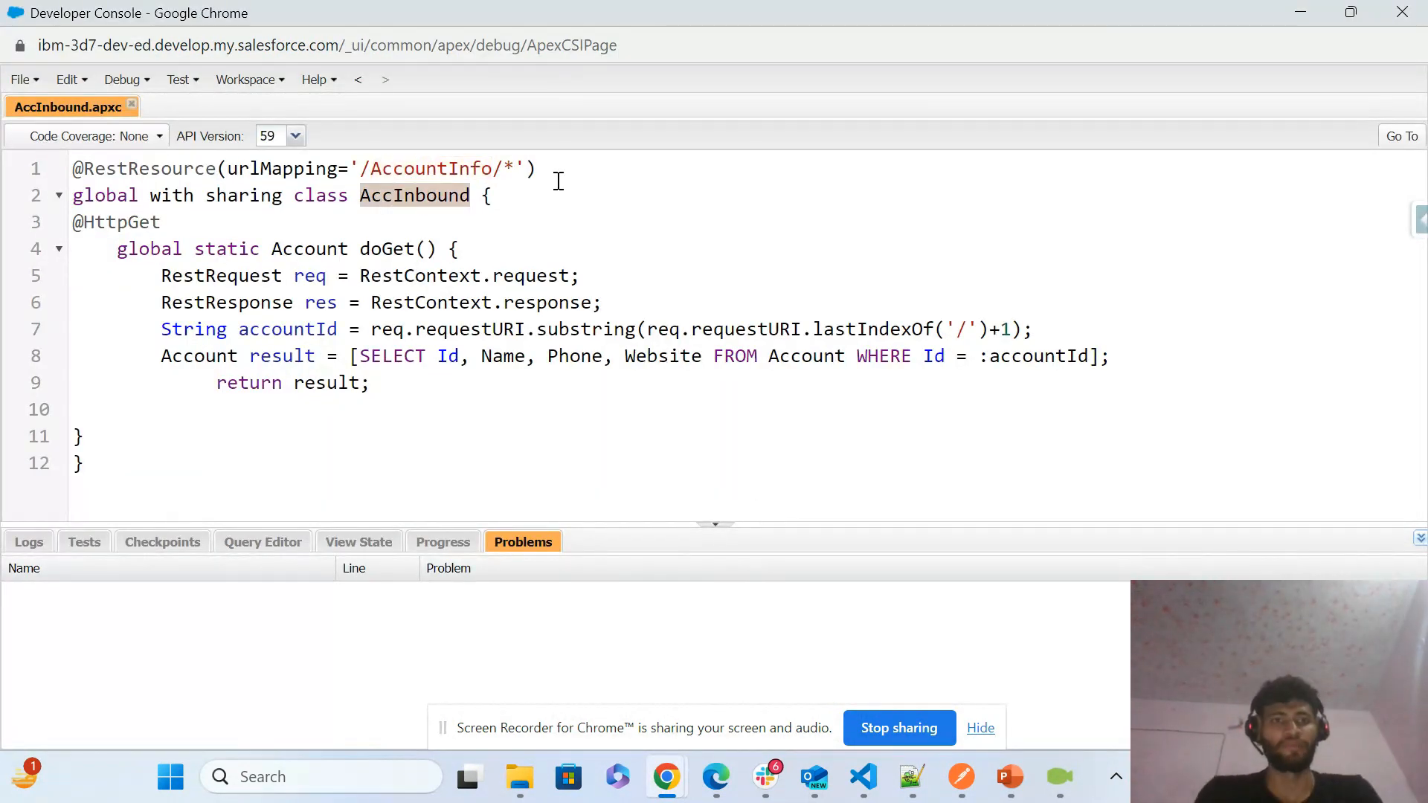
# - Review the AccInbound class, highlighting its AccountInfo URL mapping, the class declaration and the doGet method body
pyautogui.doubleClick(450, 168)
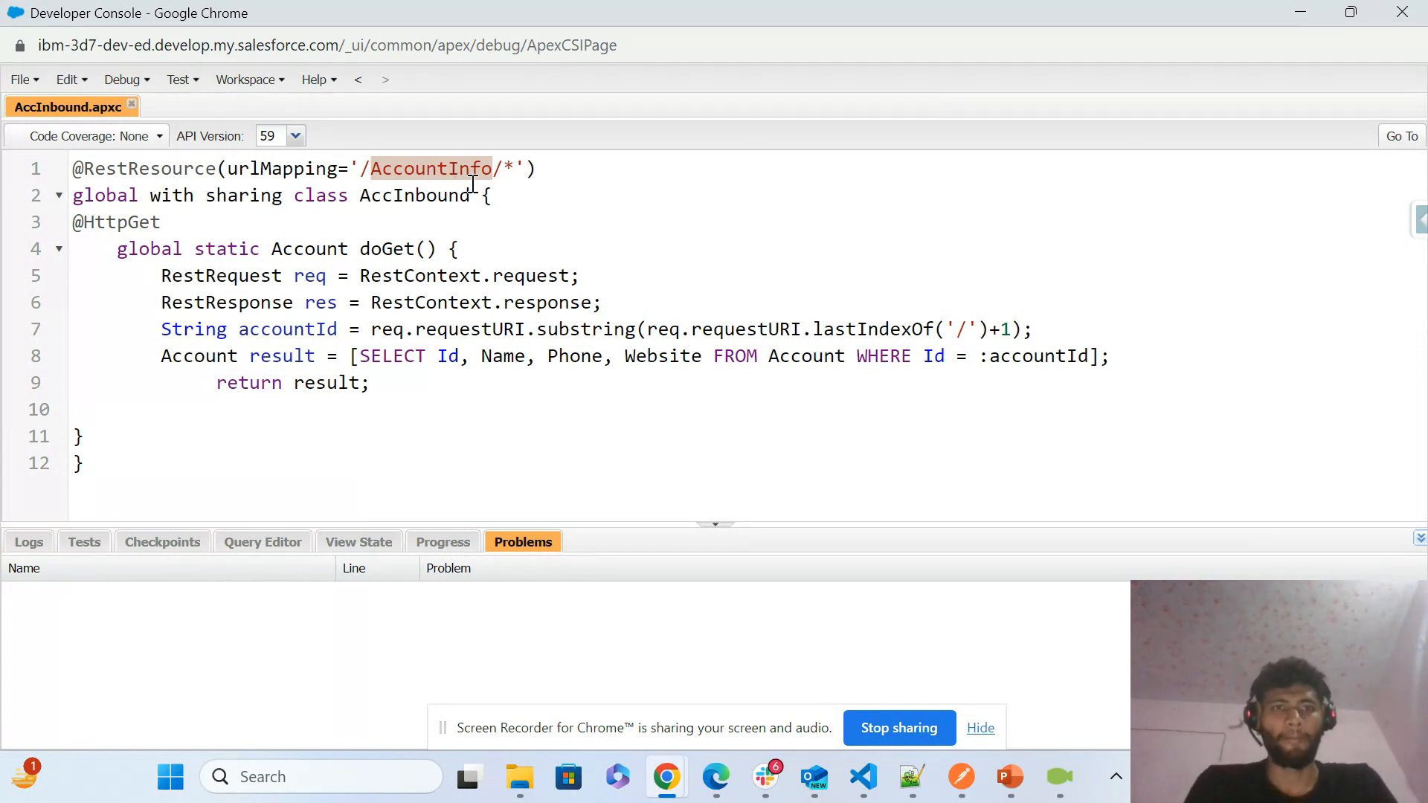
pyautogui.click(574, 186)
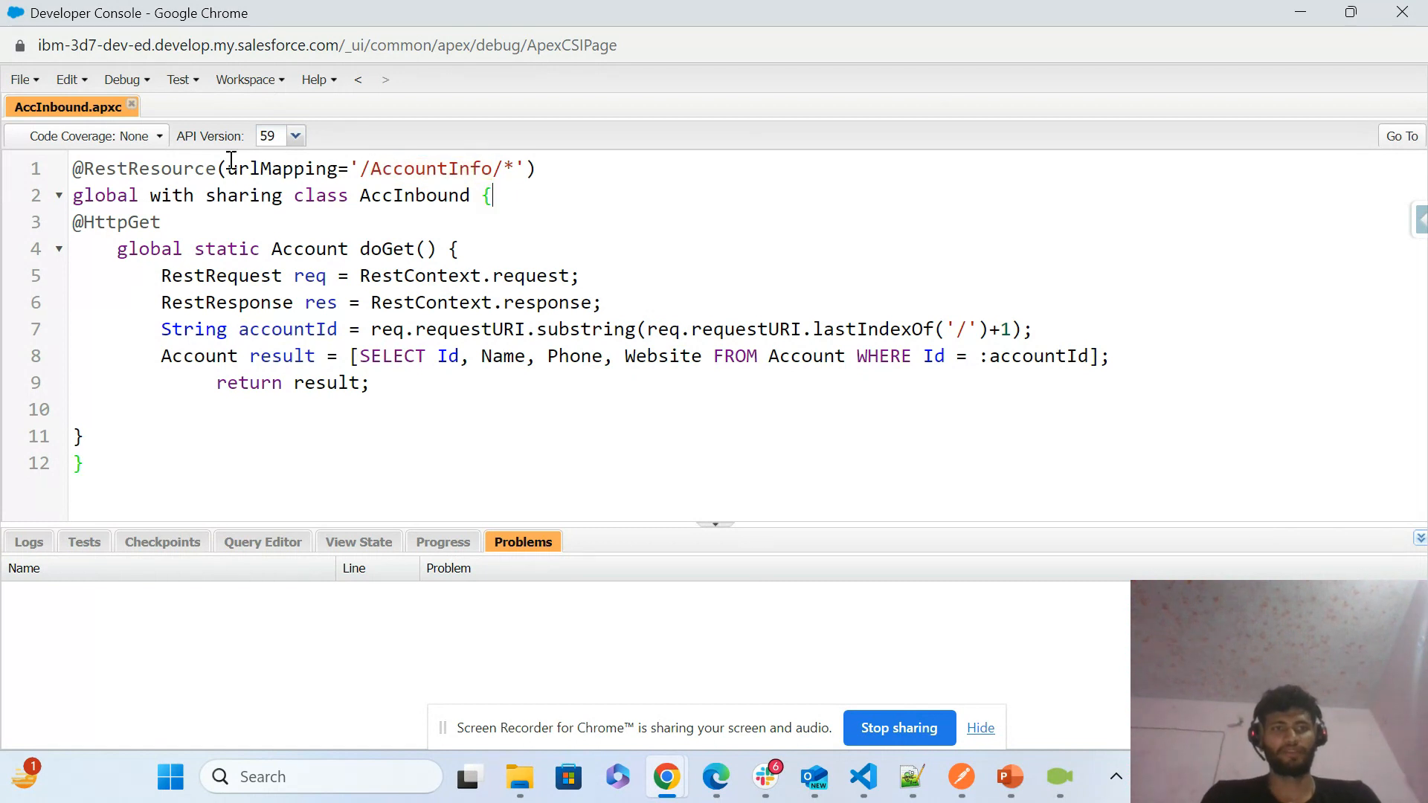
pyautogui.moveTo(121, 165); pyautogui.dragTo(552, 208)
pyautogui.moveTo(137, 249); pyautogui.dragTo(579, 434)
pyautogui.click(580, 434)
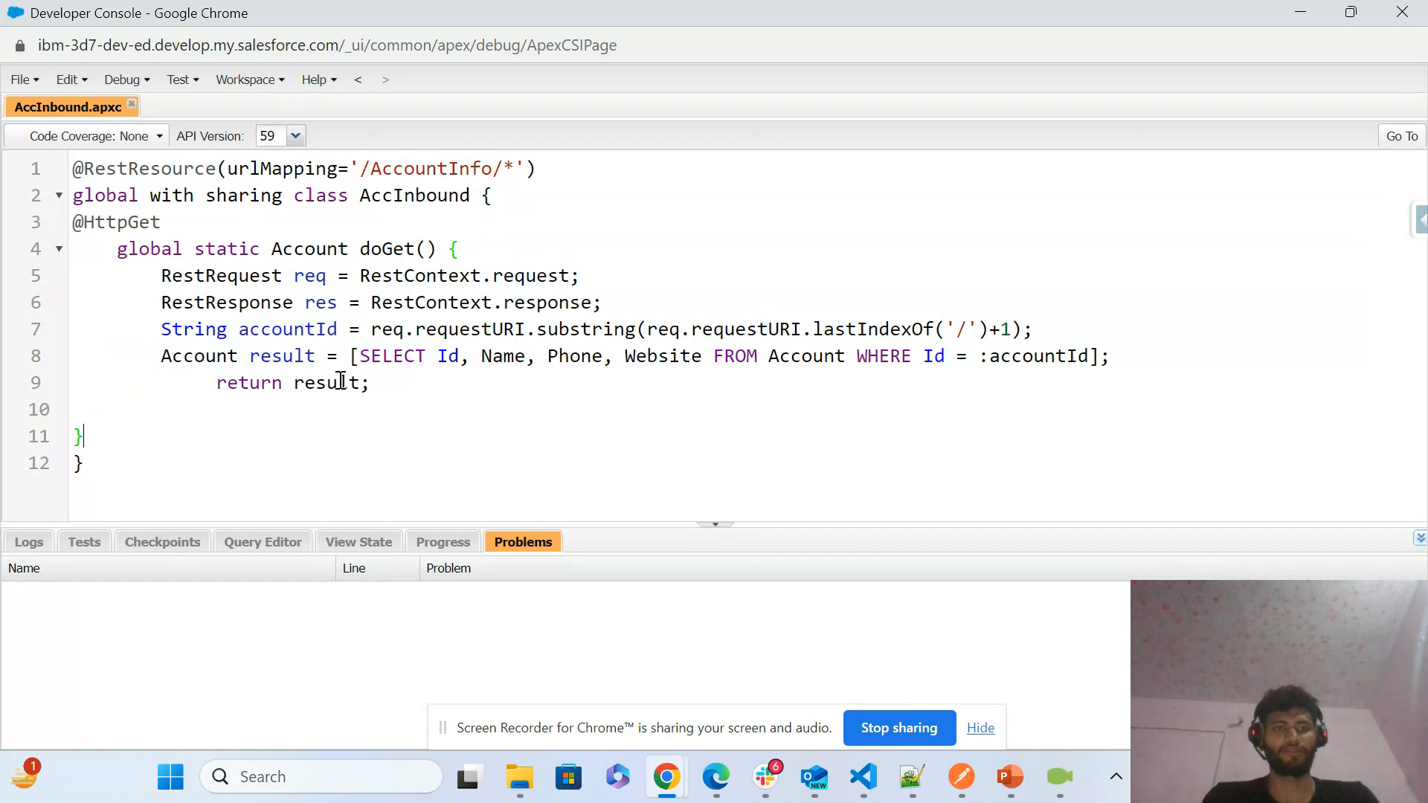
pyautogui.doubleClick(447, 171)
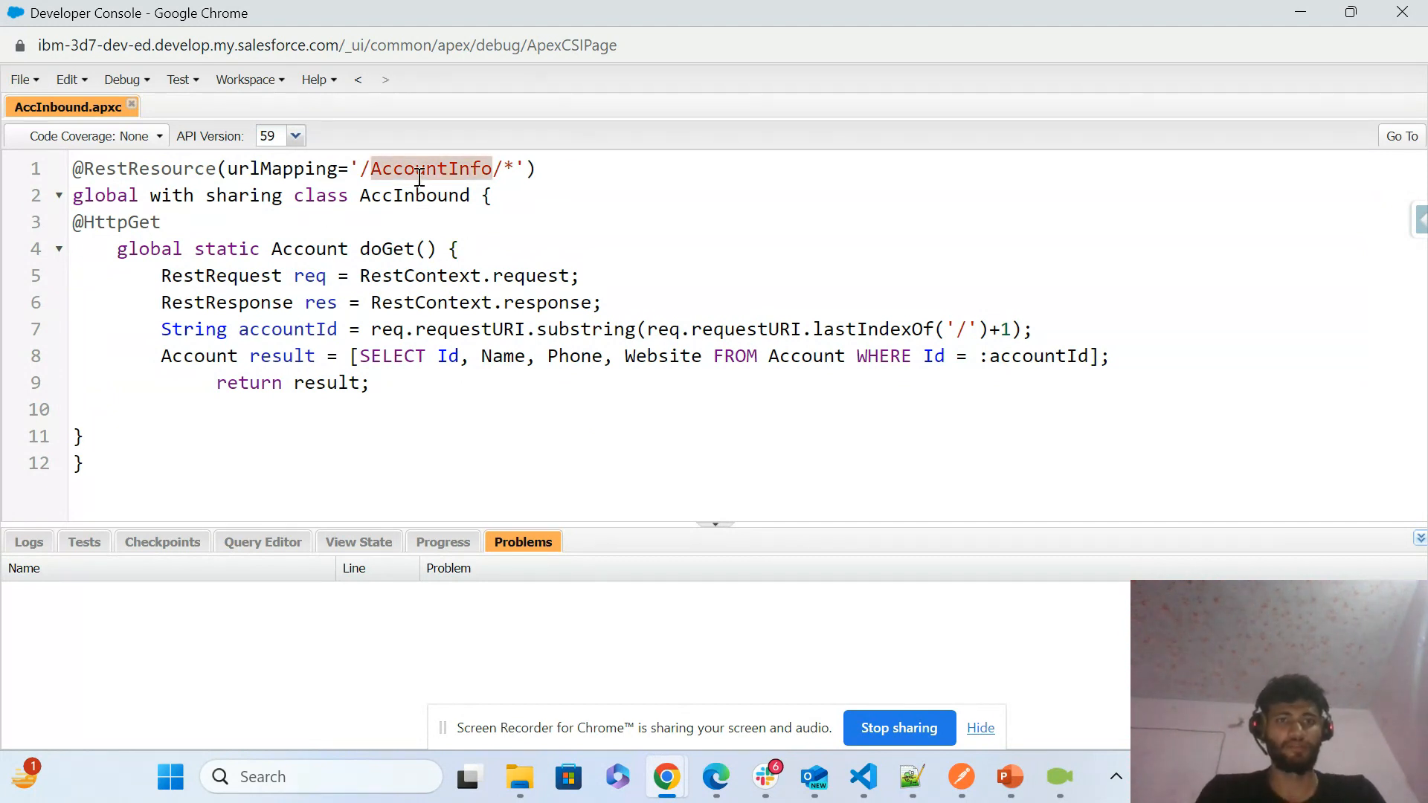
pyautogui.click(603, 188)
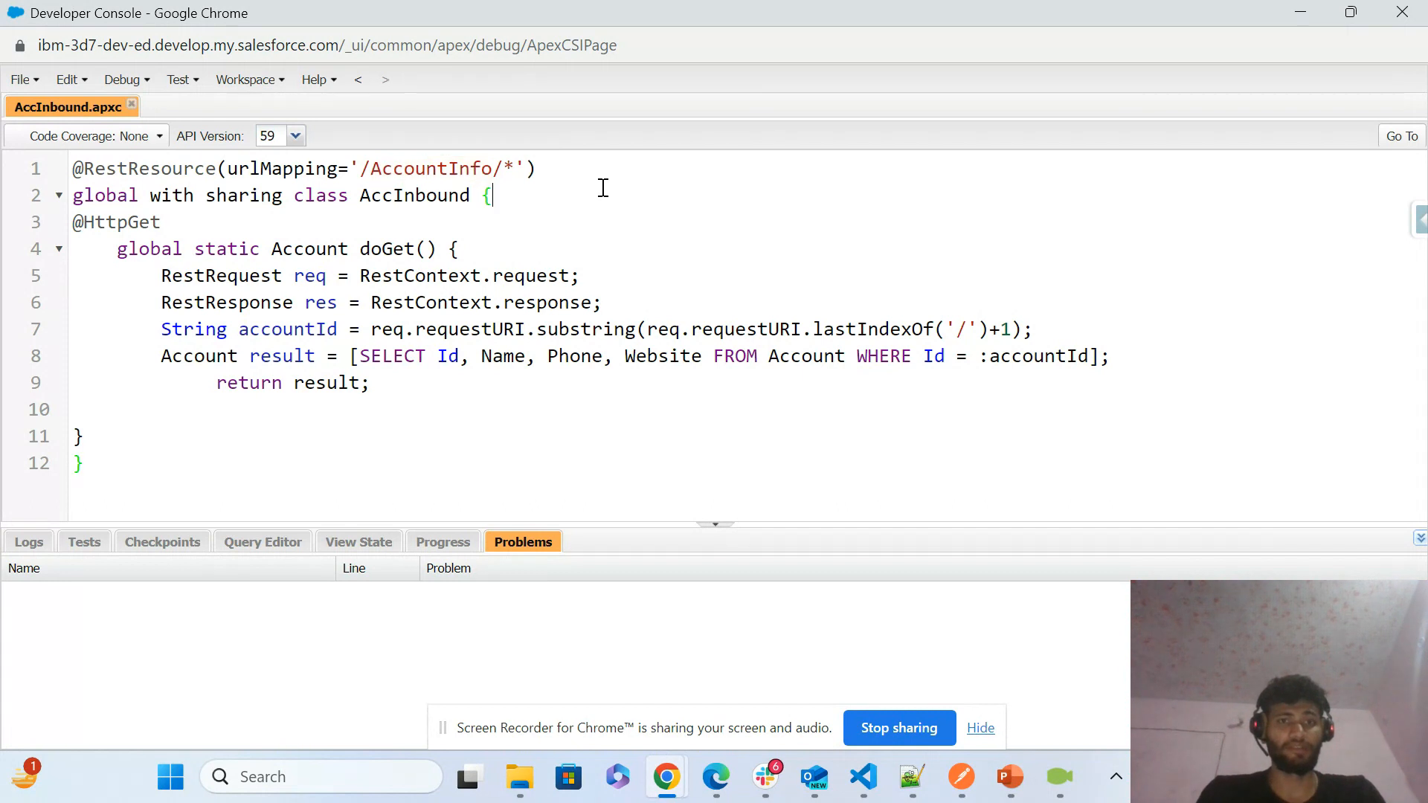
pyautogui.doubleClick(419, 171)
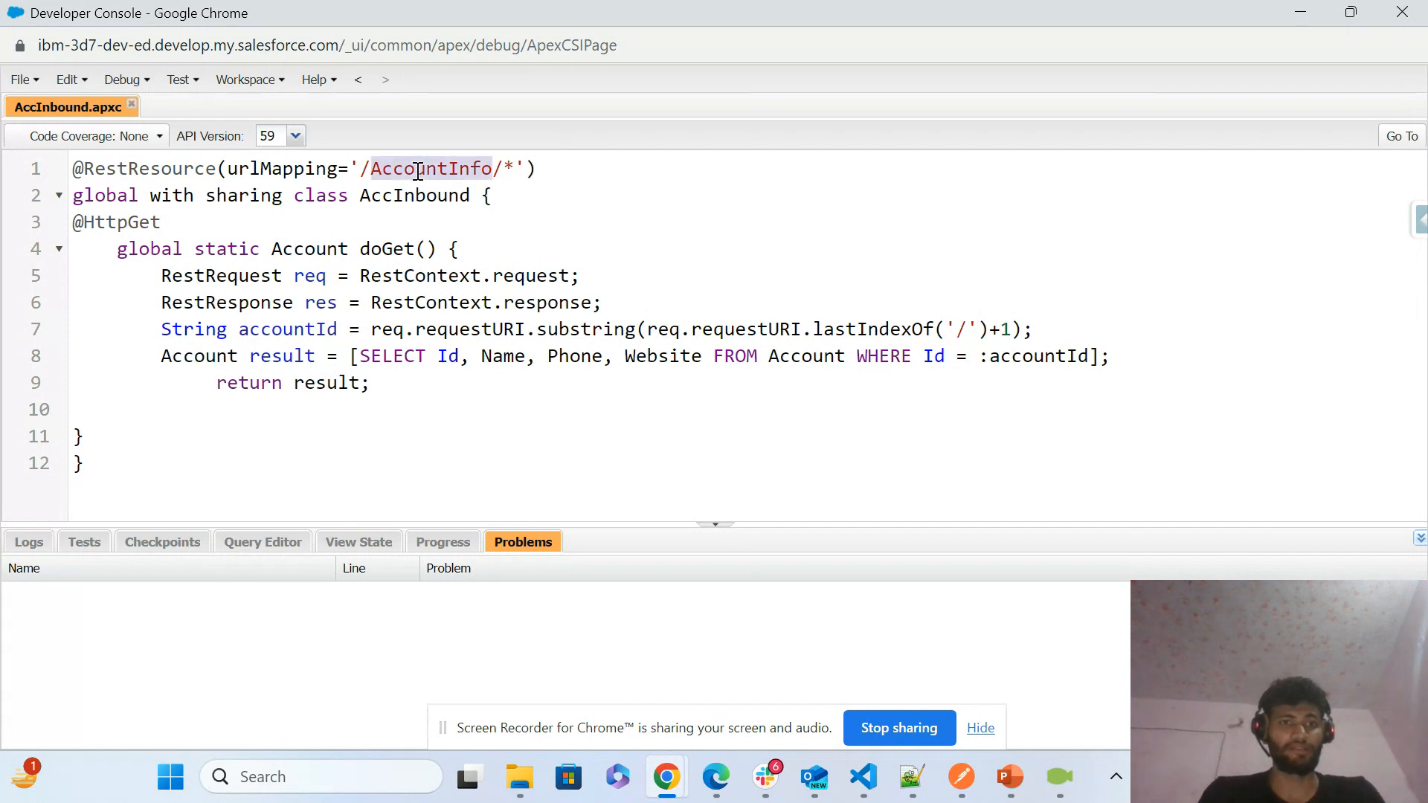
# - Highlight doGet's Account return type, the SOQL query on line 8 with its accountId variable, and the returned result variable
pyautogui.doubleClick(328, 251)
pyautogui.moveTo(362, 357); pyautogui.dragTo(975, 357)
pyautogui.click(975, 357)
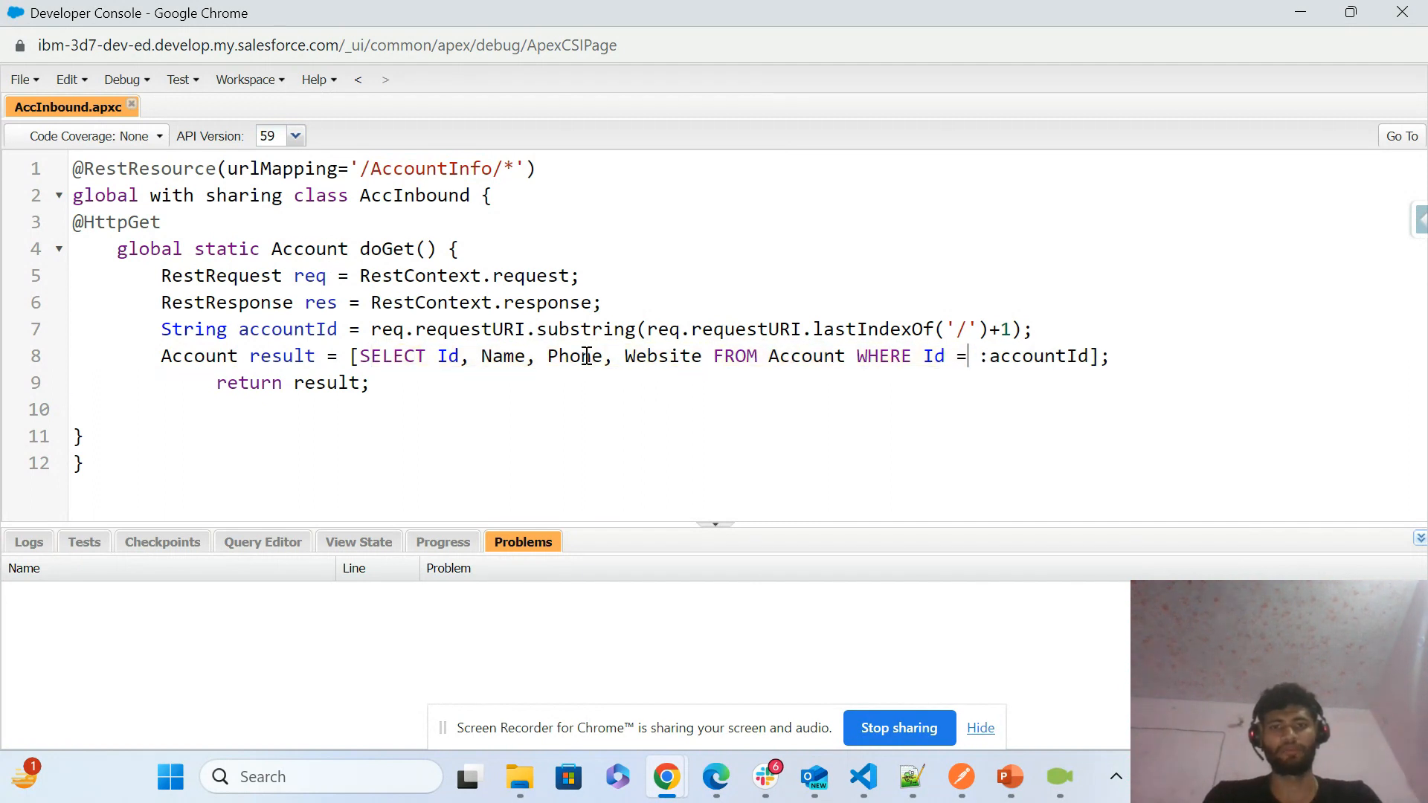
pyautogui.click(1066, 349)
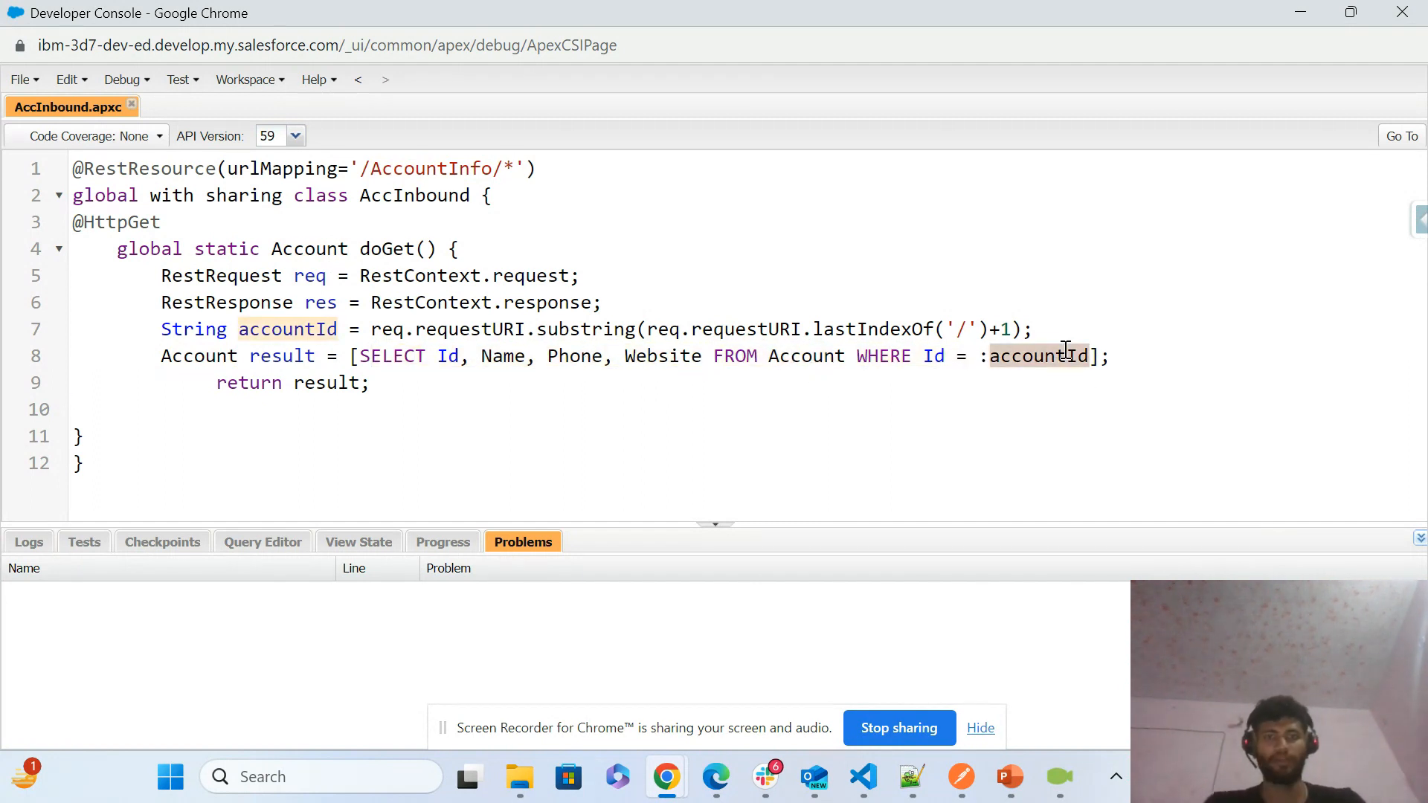
pyautogui.click(707, 394)
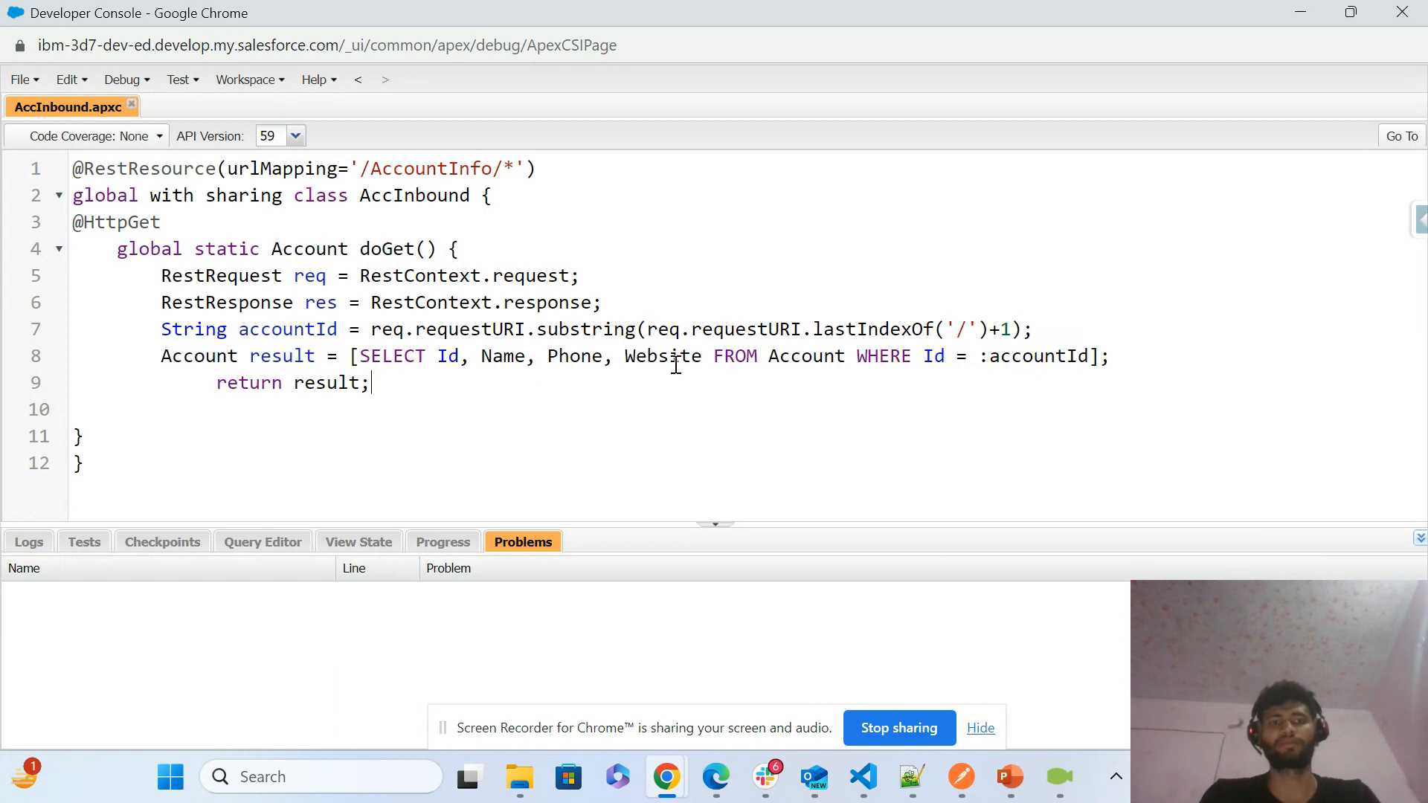
pyautogui.click(309, 382)
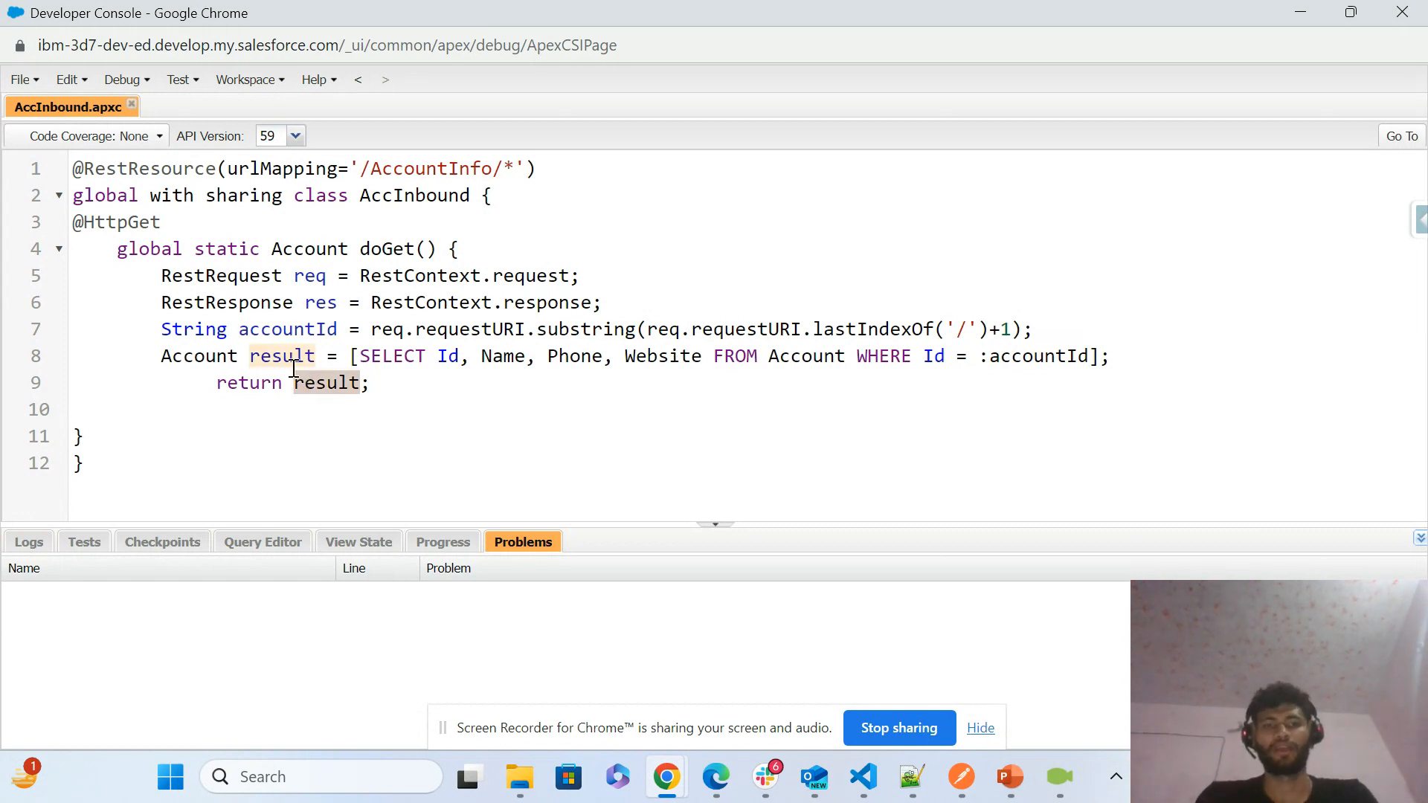
# - Switch to Postman, highlight the Id, Name, Phone and Website fields in the JSON response, and return to the Developer Console
pyautogui.click(962, 776)
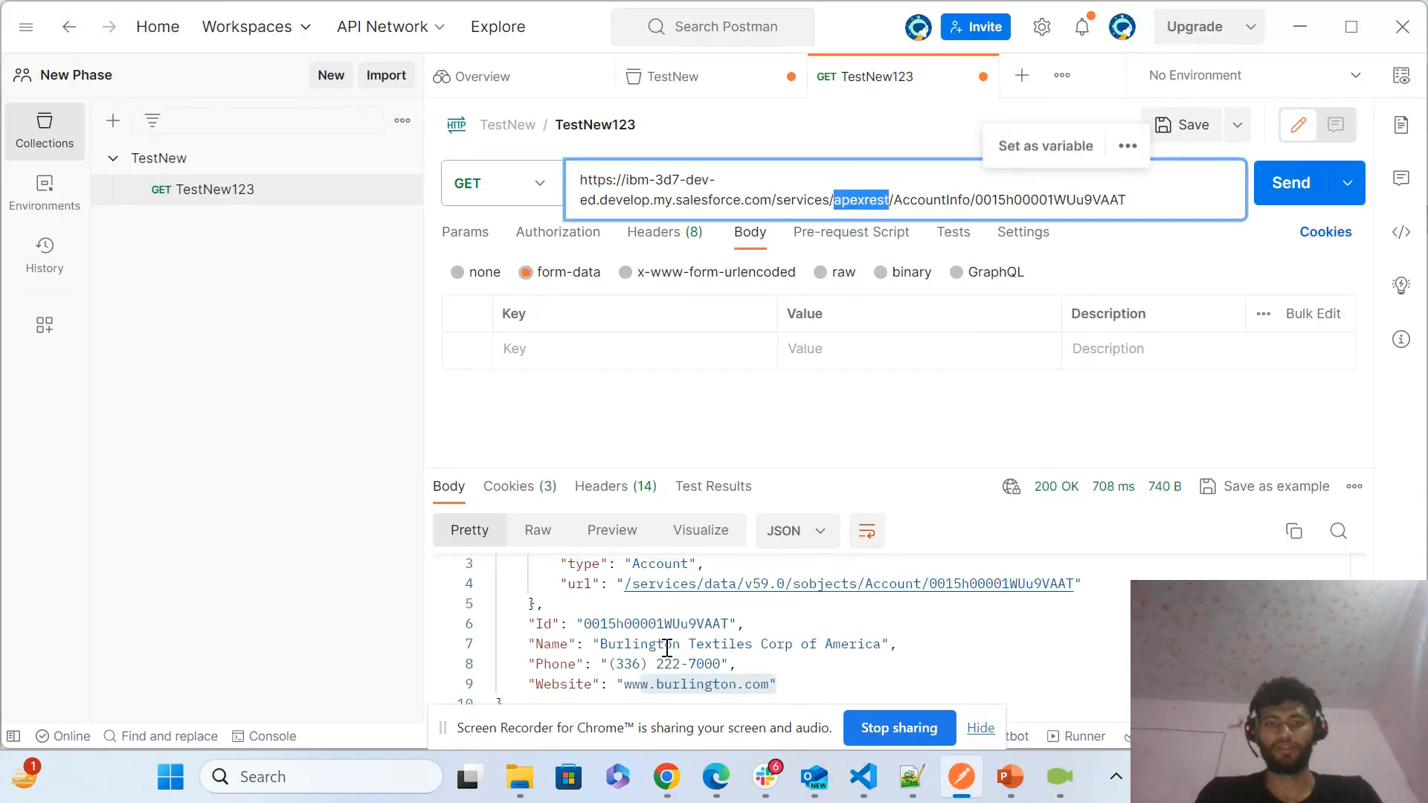
pyautogui.moveTo(528, 603); pyautogui.dragTo(840, 677)
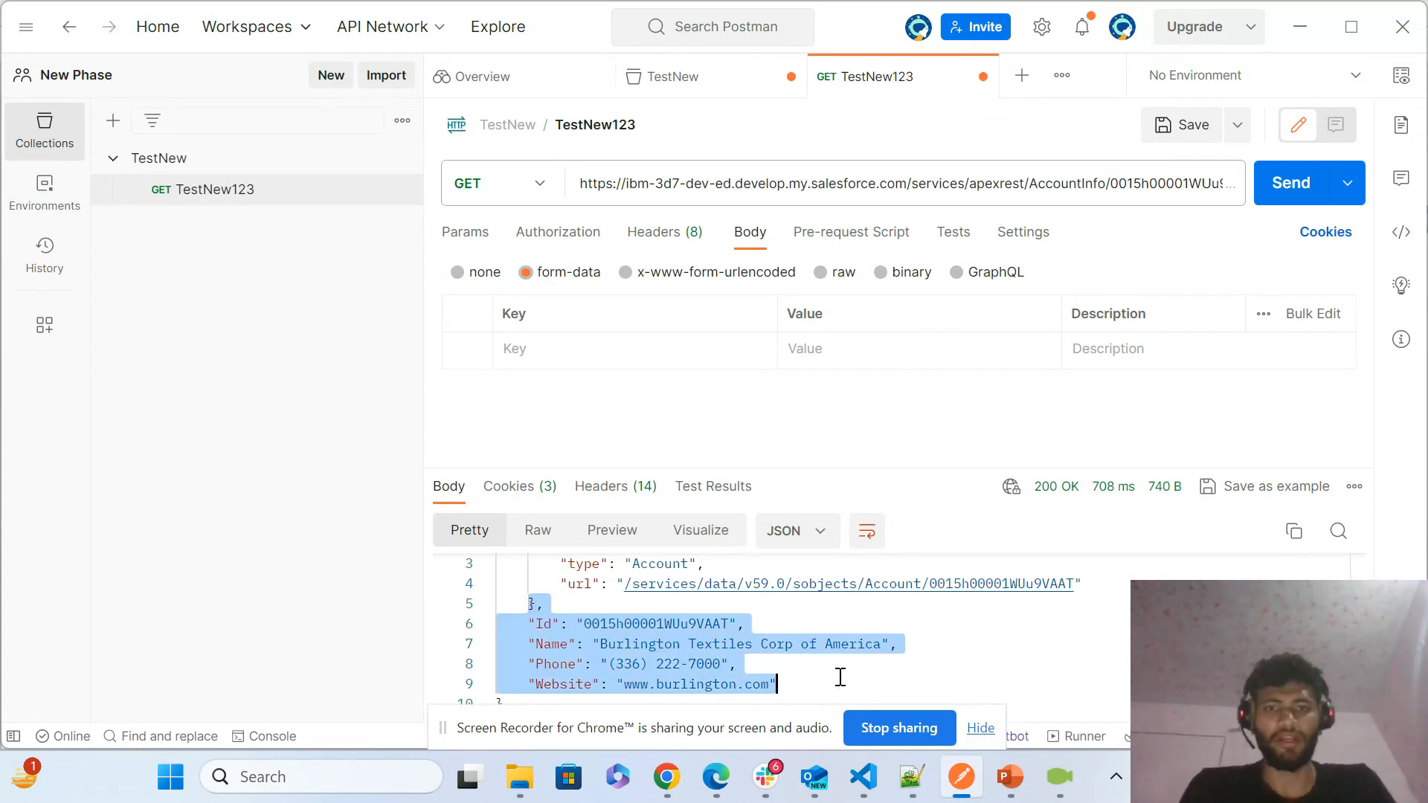
pyautogui.hotkey('alt', 'Tab')
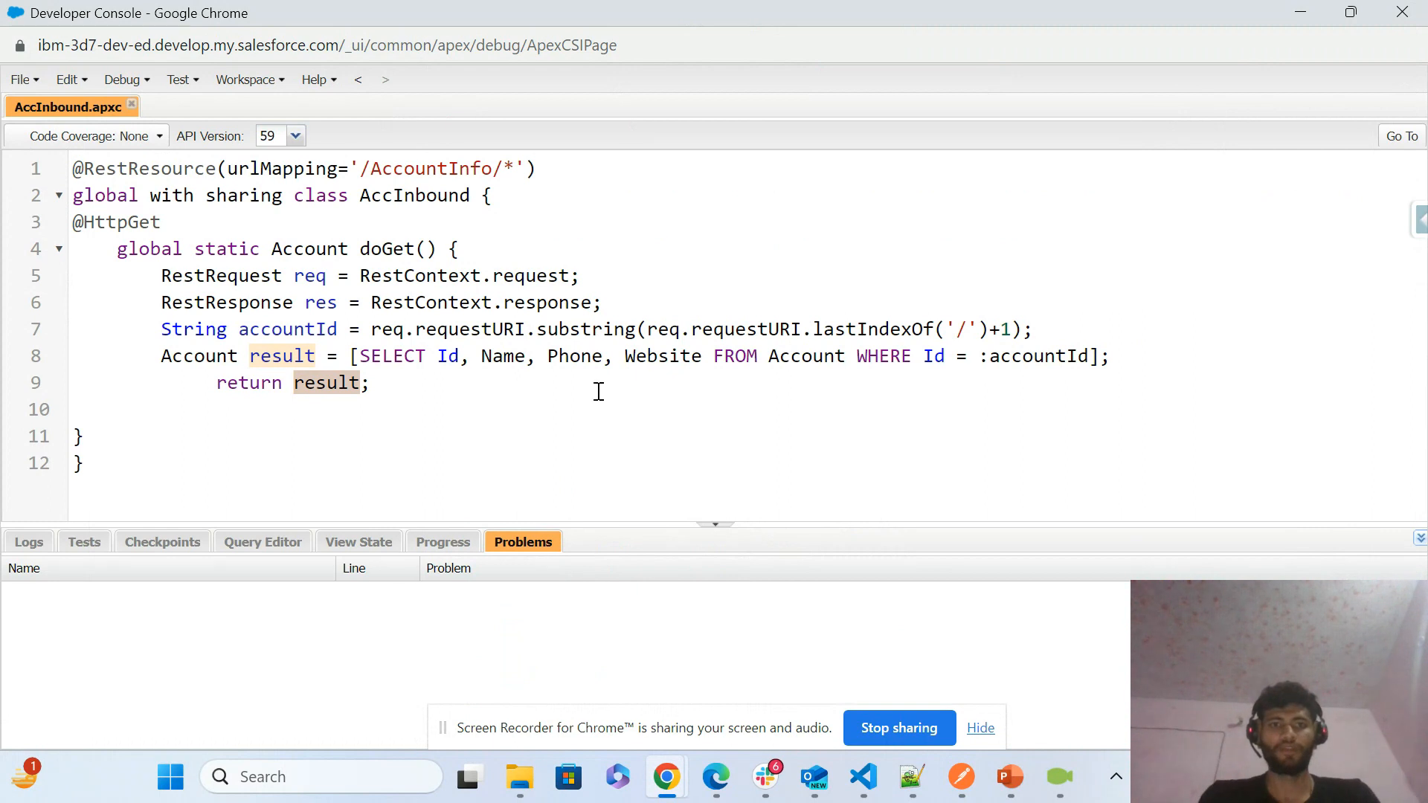
# - Highlight AccountInfo in the class's URL mapping, switch to Postman, and compare it with the apexrest and AccountInfo parts of the request URL
pyautogui.doubleClick(422, 181)
pyautogui.hotkey('alt', 'Tab')
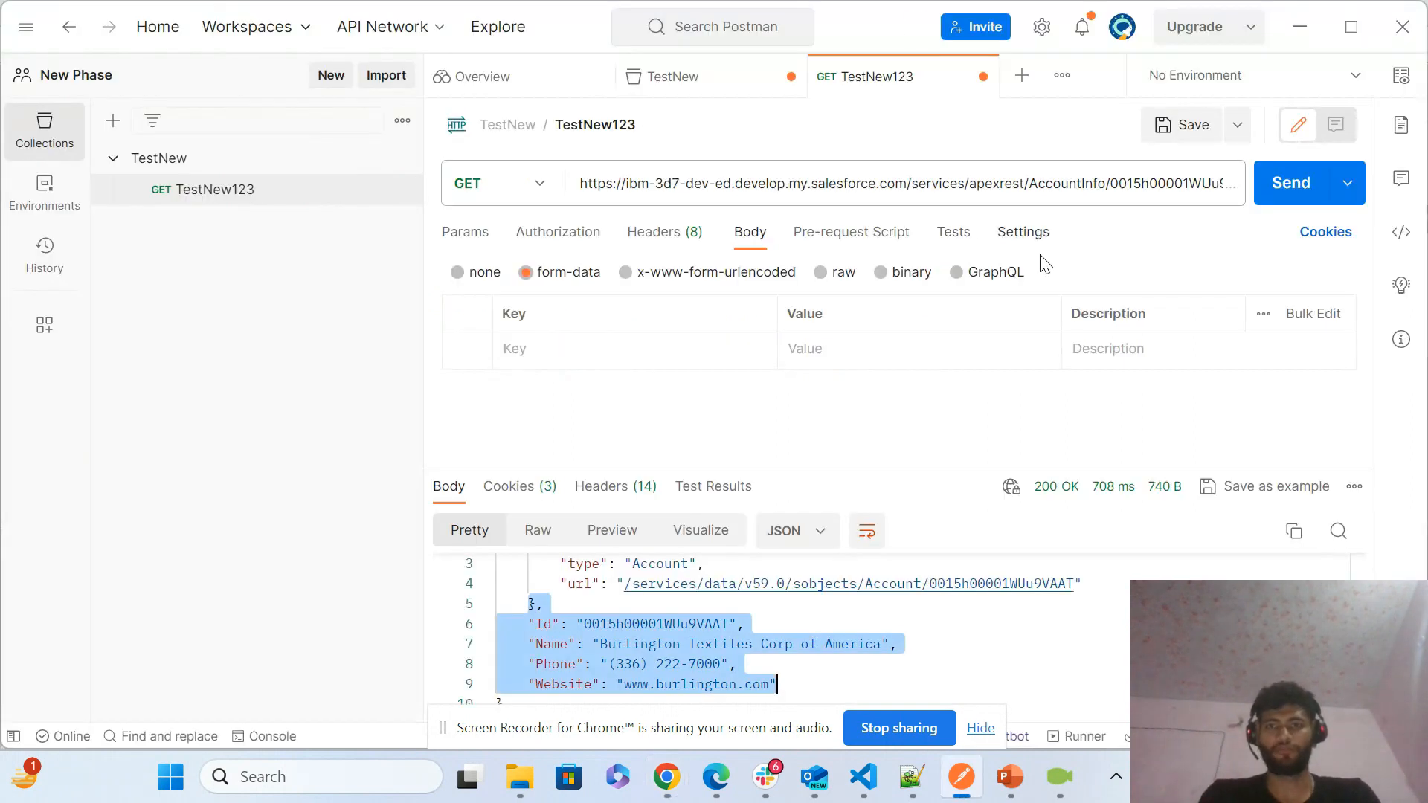
pyautogui.click(1081, 181)
pyautogui.doubleClick(940, 205)
pyautogui.hotkey('alt', 'Tab')
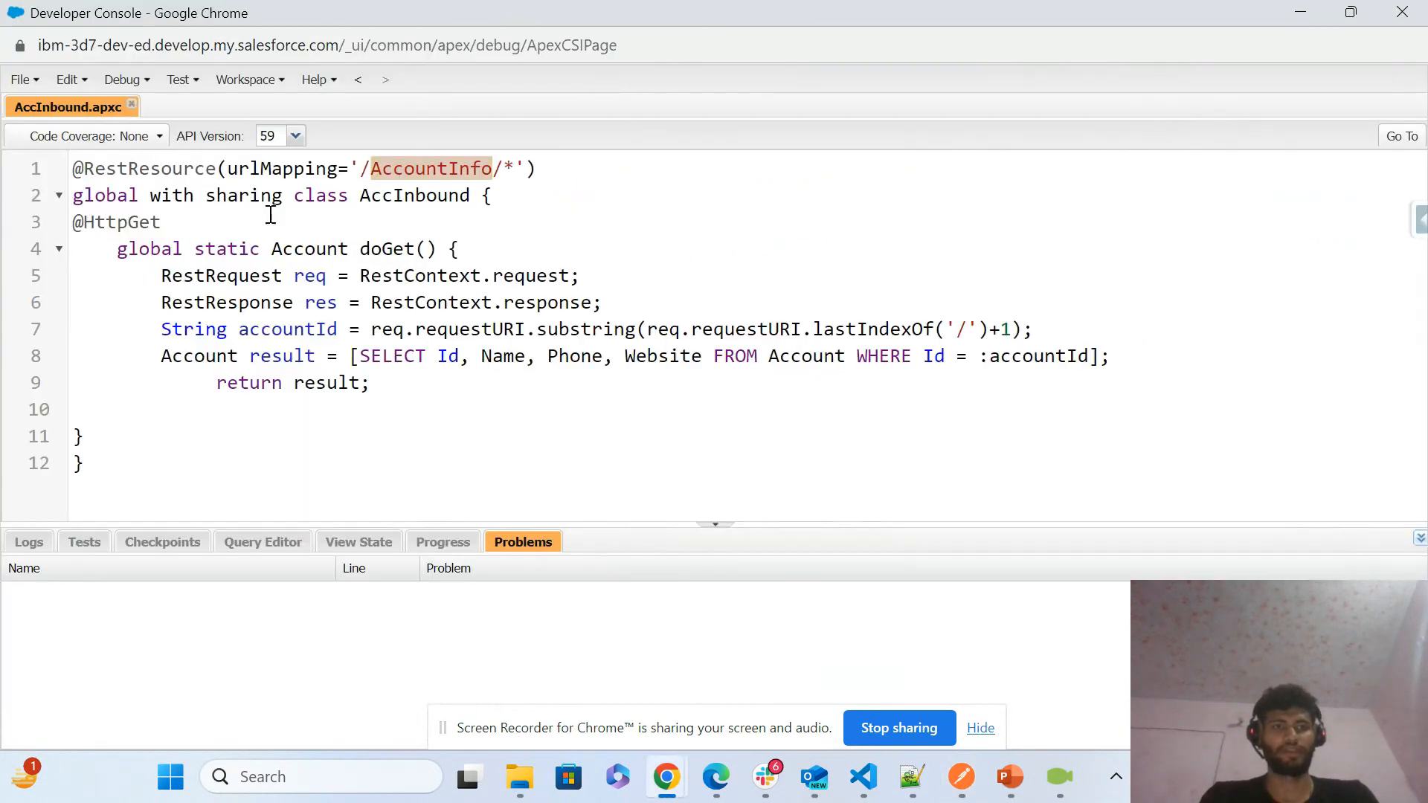
pyautogui.hotkey('alt', 'Tab')
pyautogui.doubleClick(861, 200)
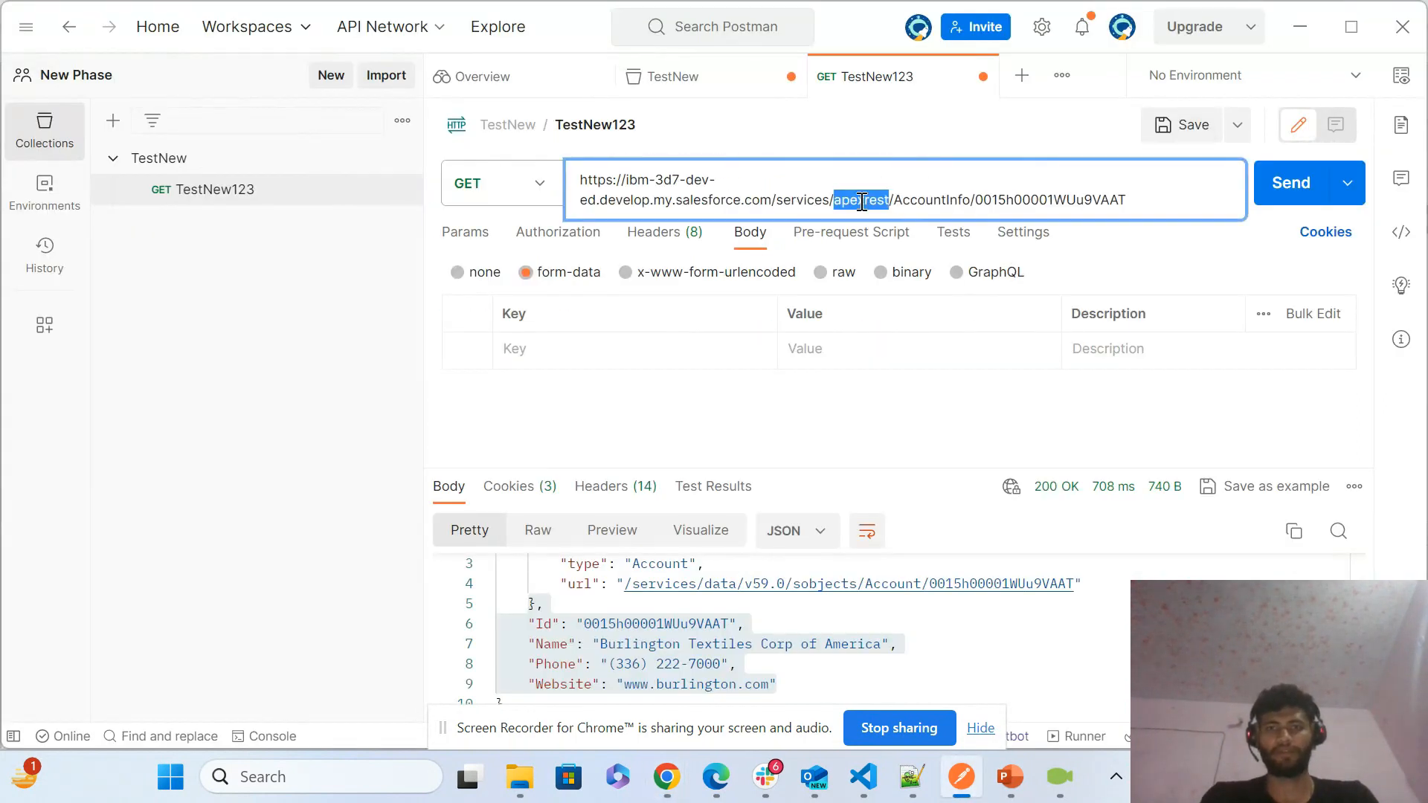
pyautogui.moveTo(1152, 192); pyautogui.dragTo(976, 189)
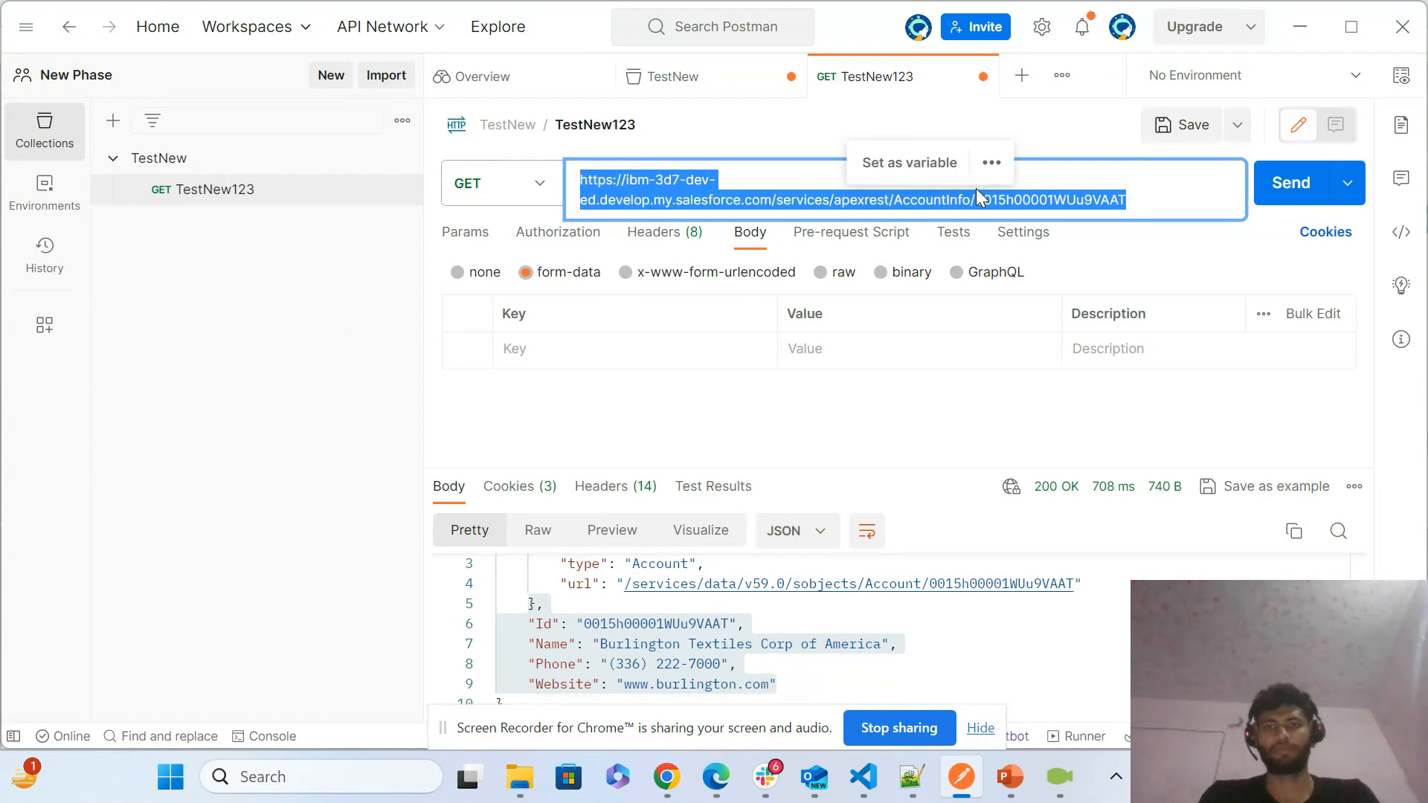
pyautogui.click(978, 191)
pyautogui.hotkey('alt', 'Tab')
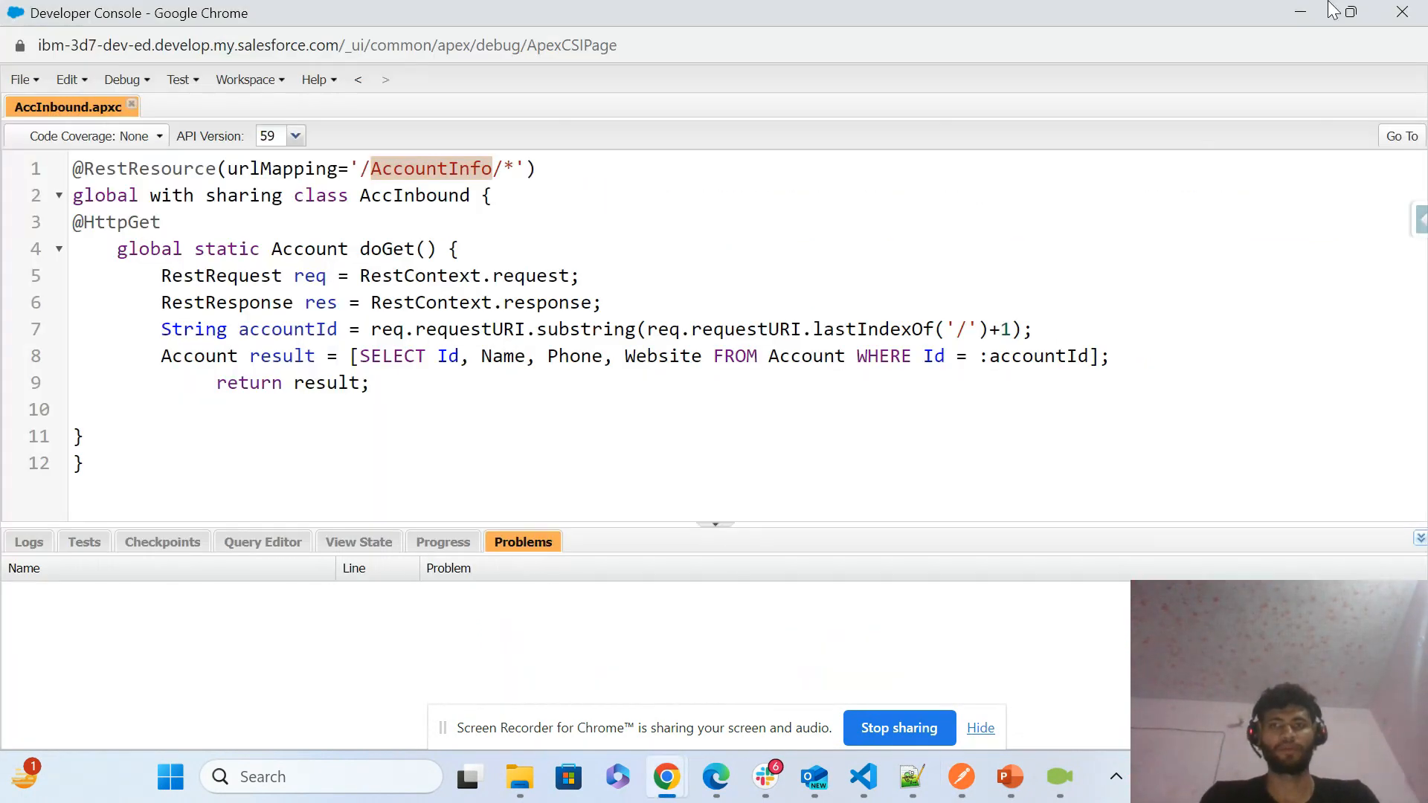
pyautogui.click(1301, 18)
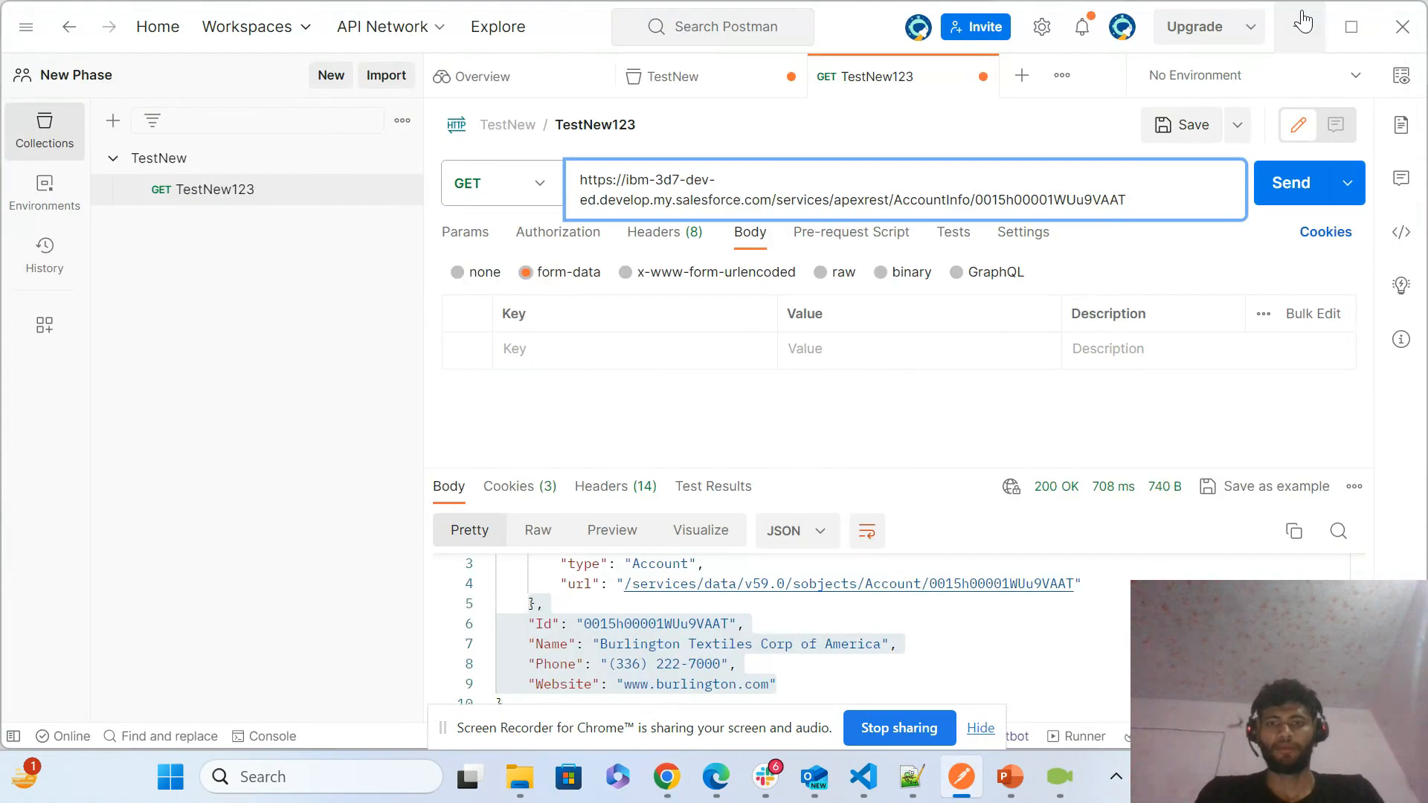
pyautogui.click(1302, 18)
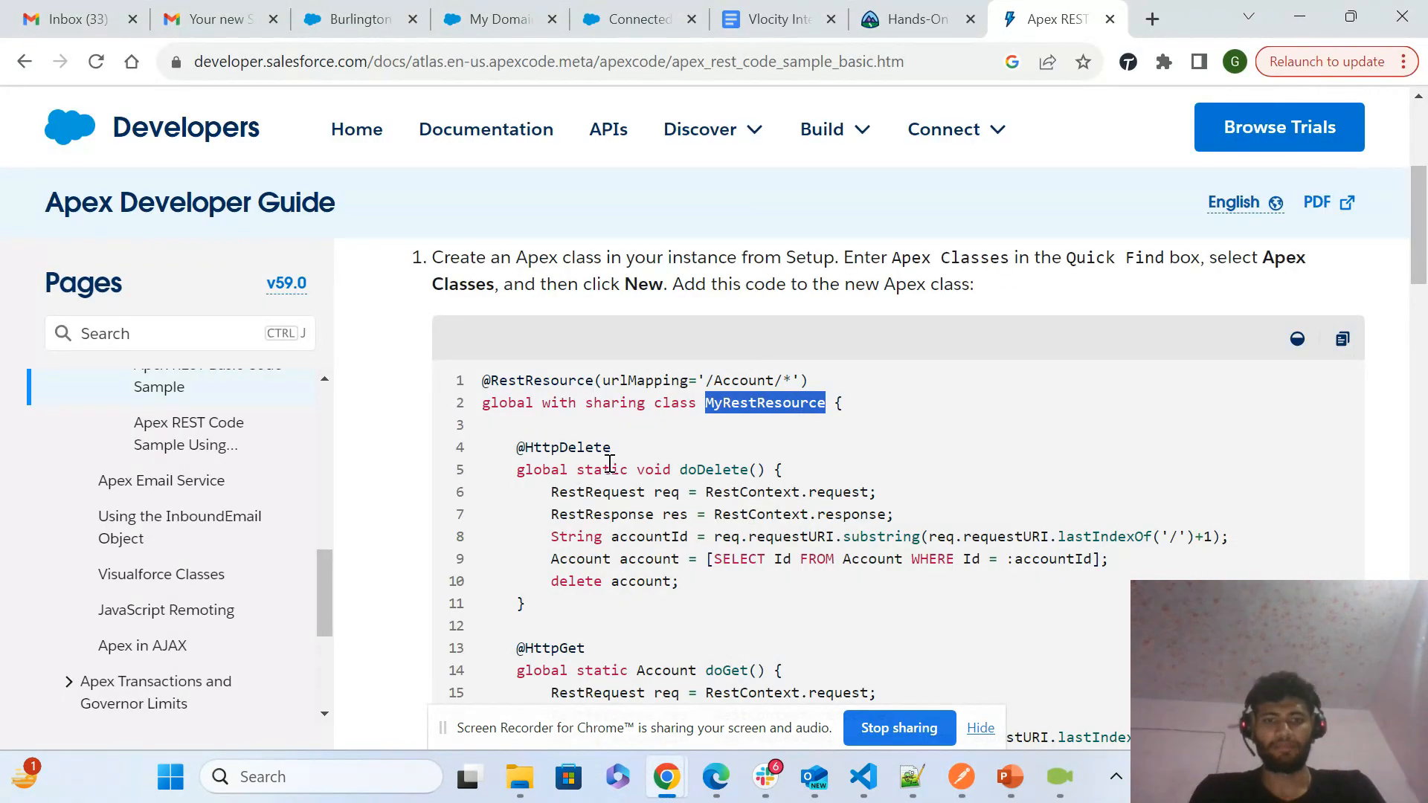
pyautogui.scroll(-5, 604, 458)
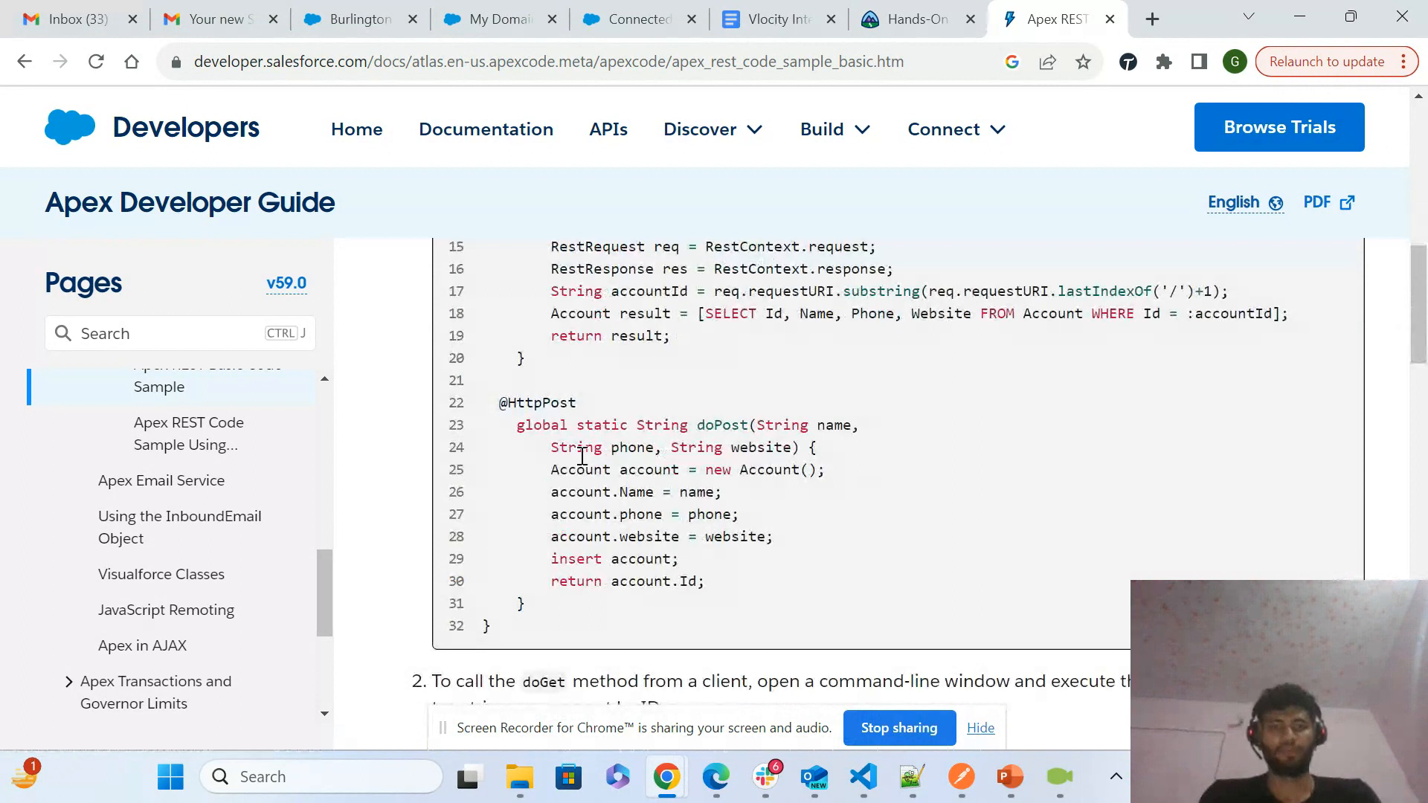
pyautogui.moveTo(491, 402); pyautogui.dragTo(582, 408)
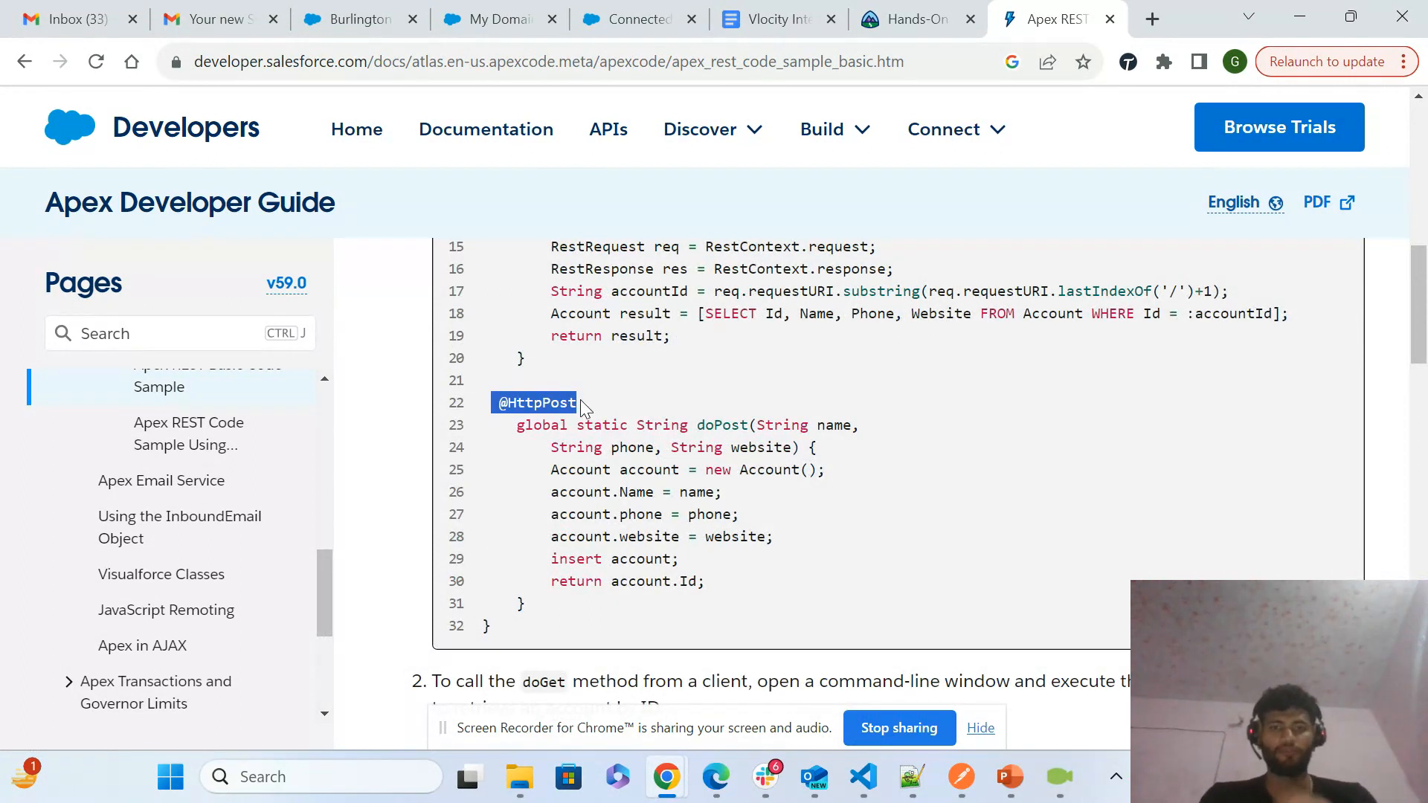
pyautogui.click(548, 404)
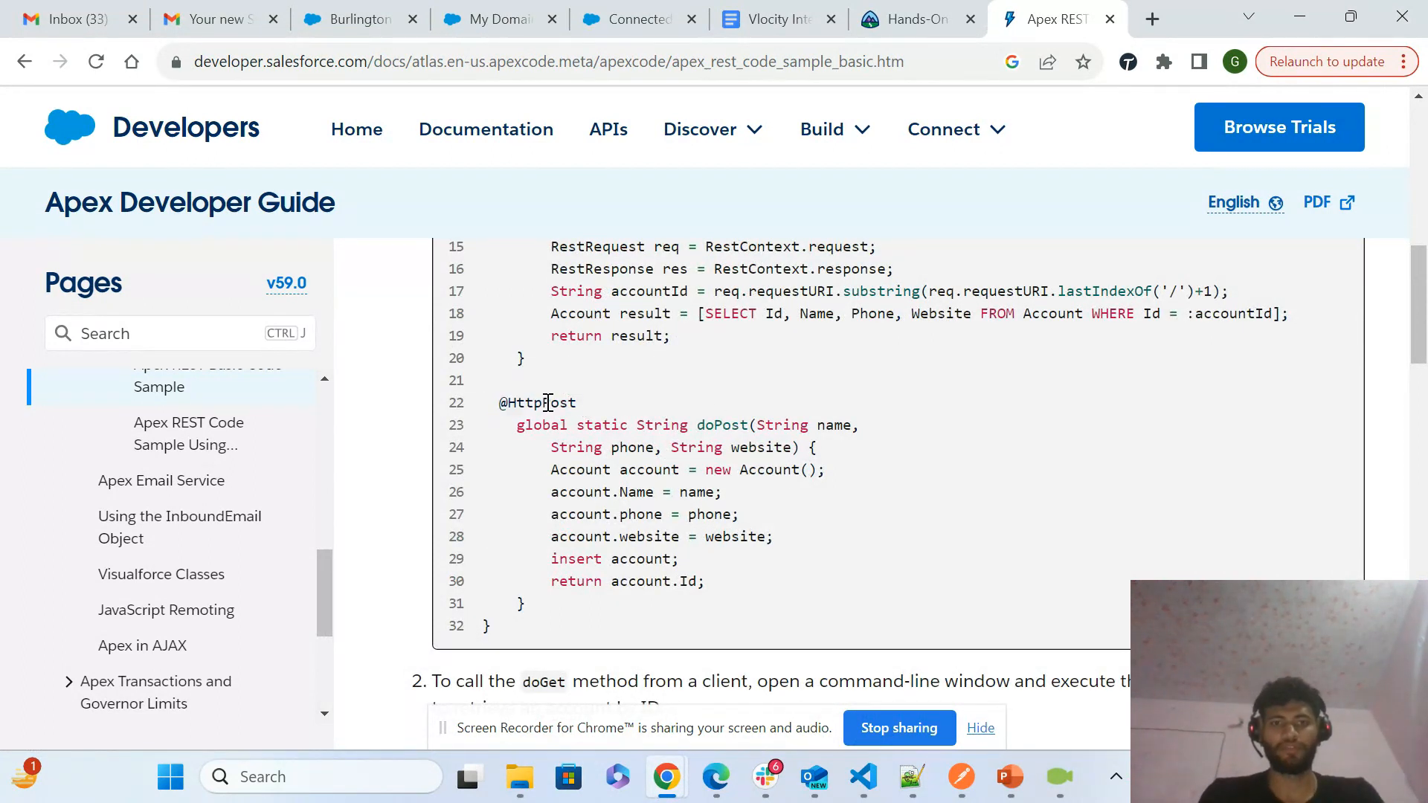
pyautogui.scroll(1, 550, 410)
pyautogui.scroll(5, 548, 405)
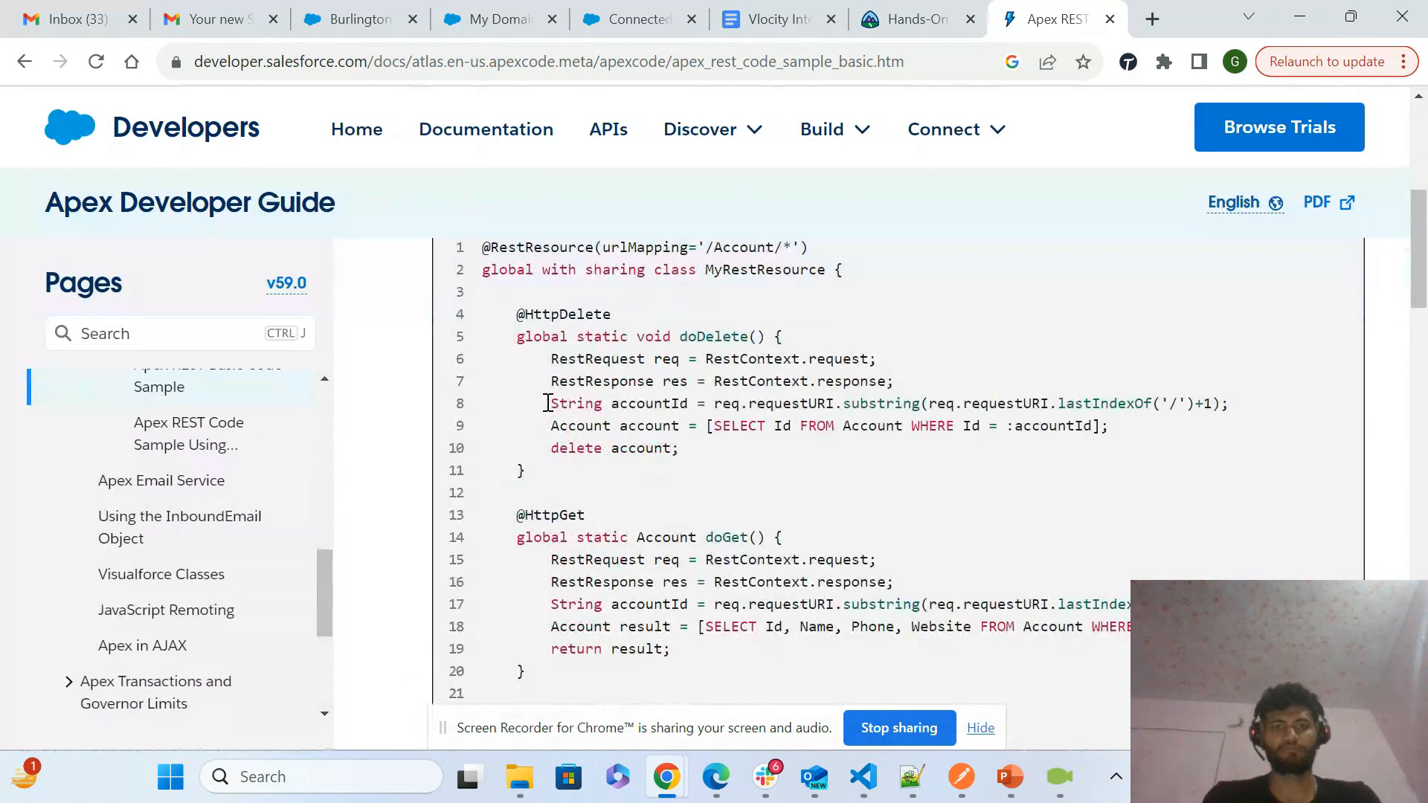
pyautogui.scroll(-3, 548, 403)
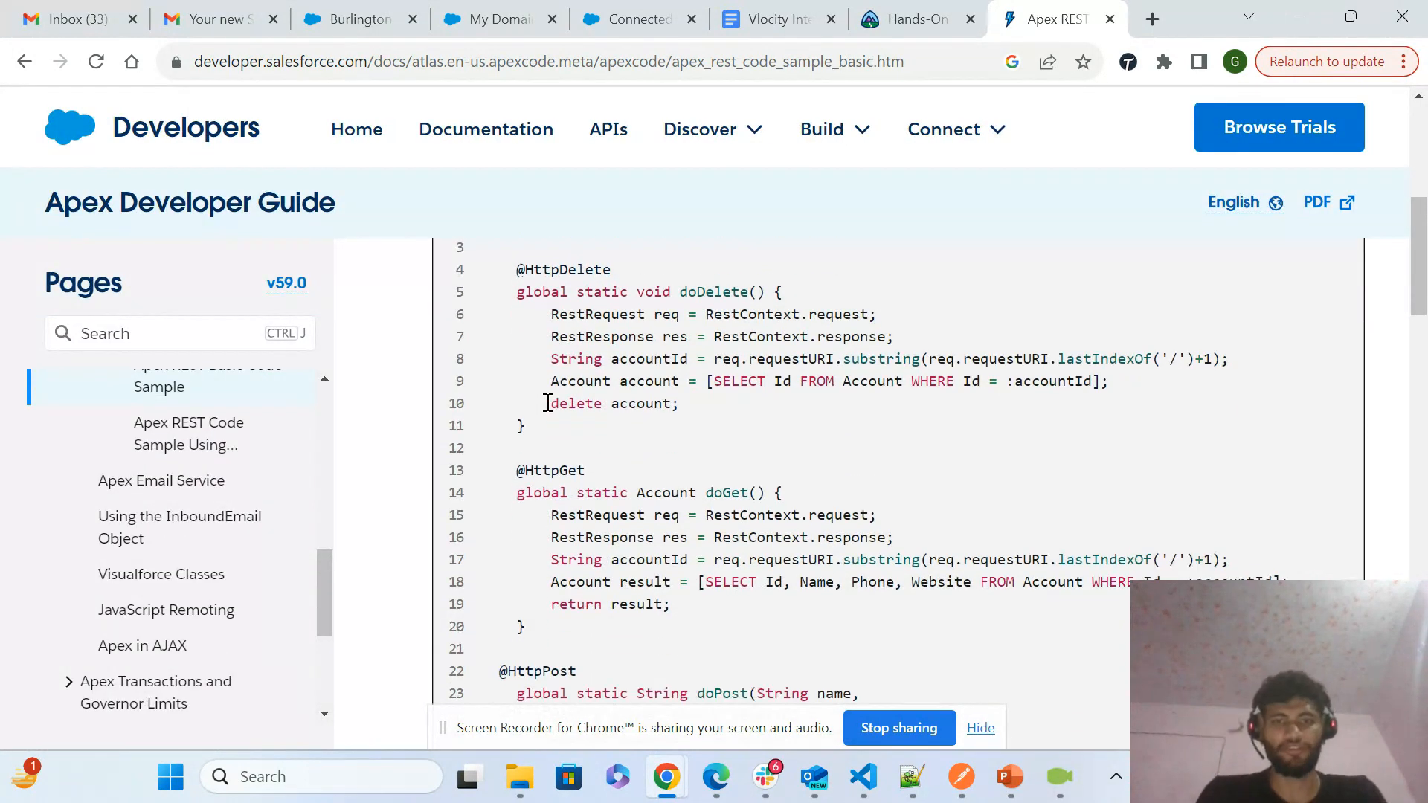
pyautogui.scroll(-2, 548, 402)
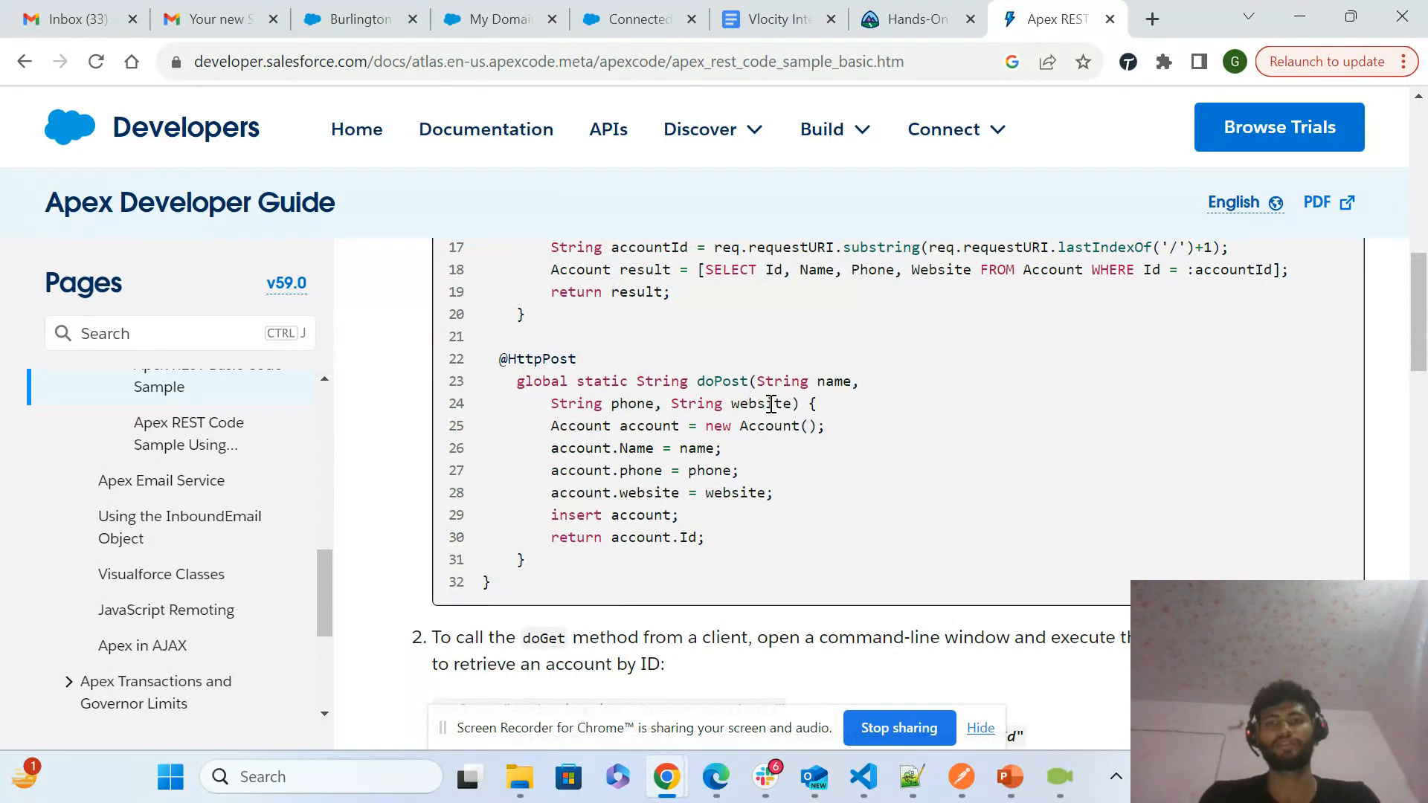
# - Highlight the account field assignments and the insert statement in the guide's doPost method
pyautogui.moveTo(532, 415); pyautogui.dragTo(773, 494)
pyautogui.click(721, 494)
pyautogui.doubleClick(664, 515)
pyautogui.click(709, 519)
pyautogui.click(708, 519)
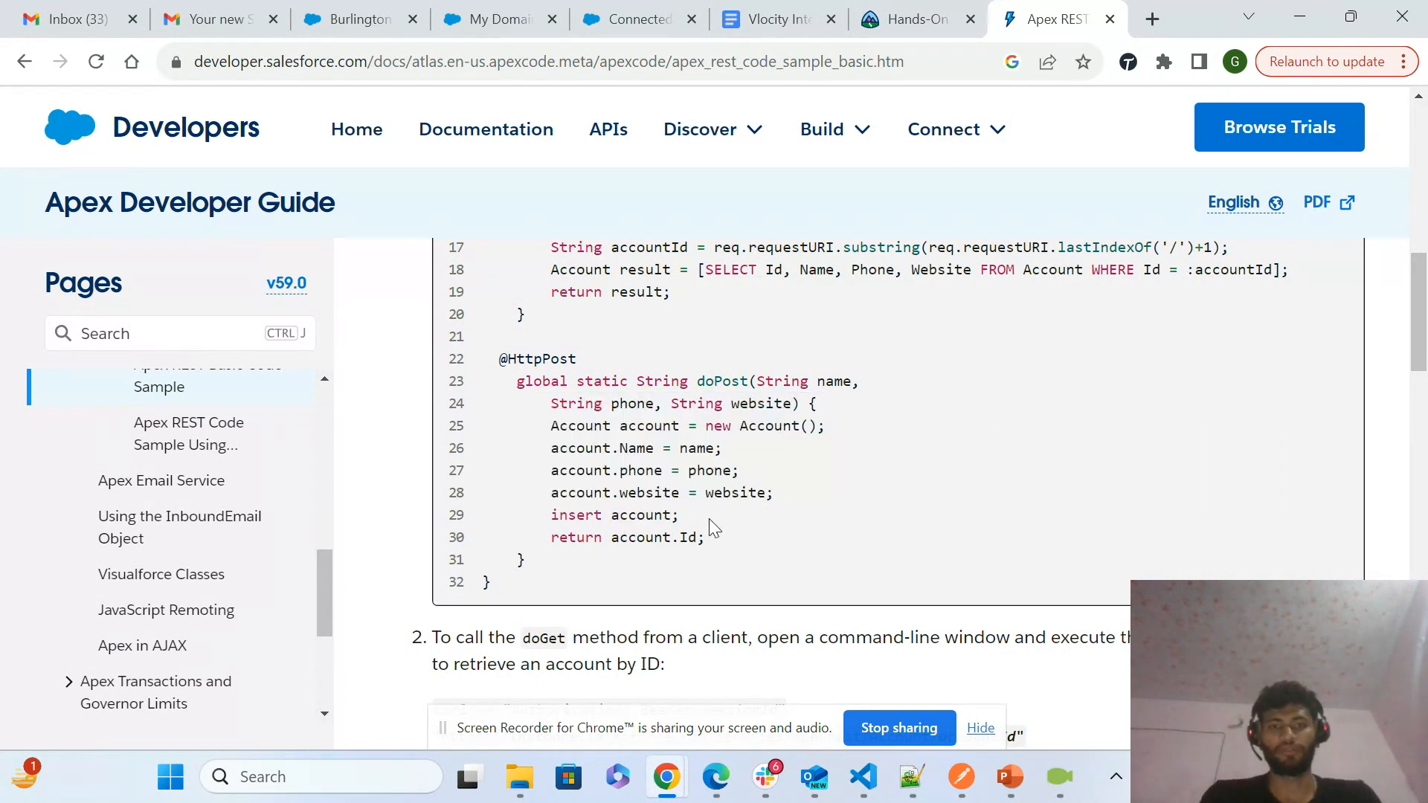
pyautogui.moveTo(492, 358); pyautogui.dragTo(757, 462)
pyautogui.click(822, 422)
pyautogui.doubleClick(736, 381)
pyautogui.click(513, 358)
pyautogui.moveTo(513, 358); pyautogui.dragTo(576, 359)
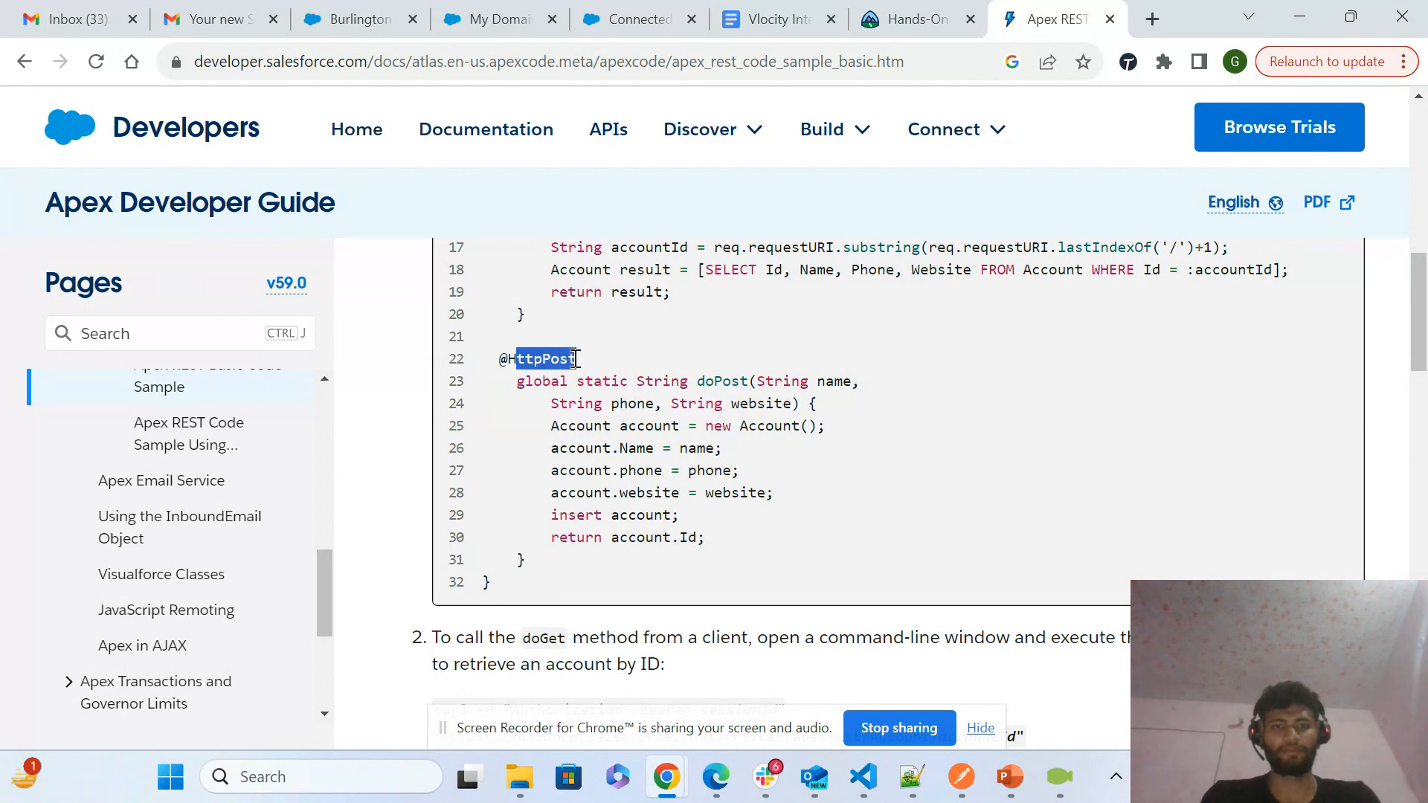
pyautogui.click(782, 457)
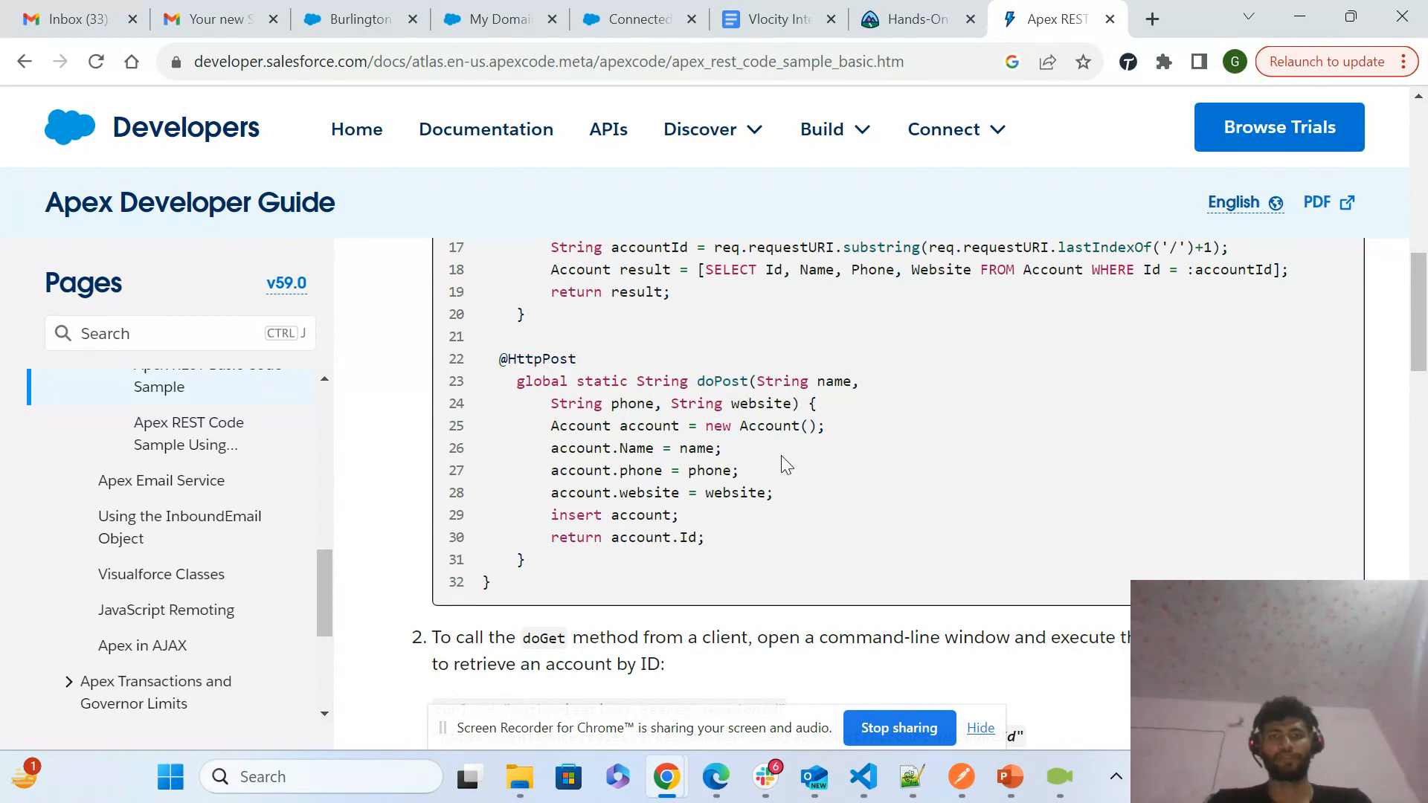
# - Highlight the name and phone values, the insert account statement and the return account.Id line in doPost
pyautogui.doubleClick(707, 450)
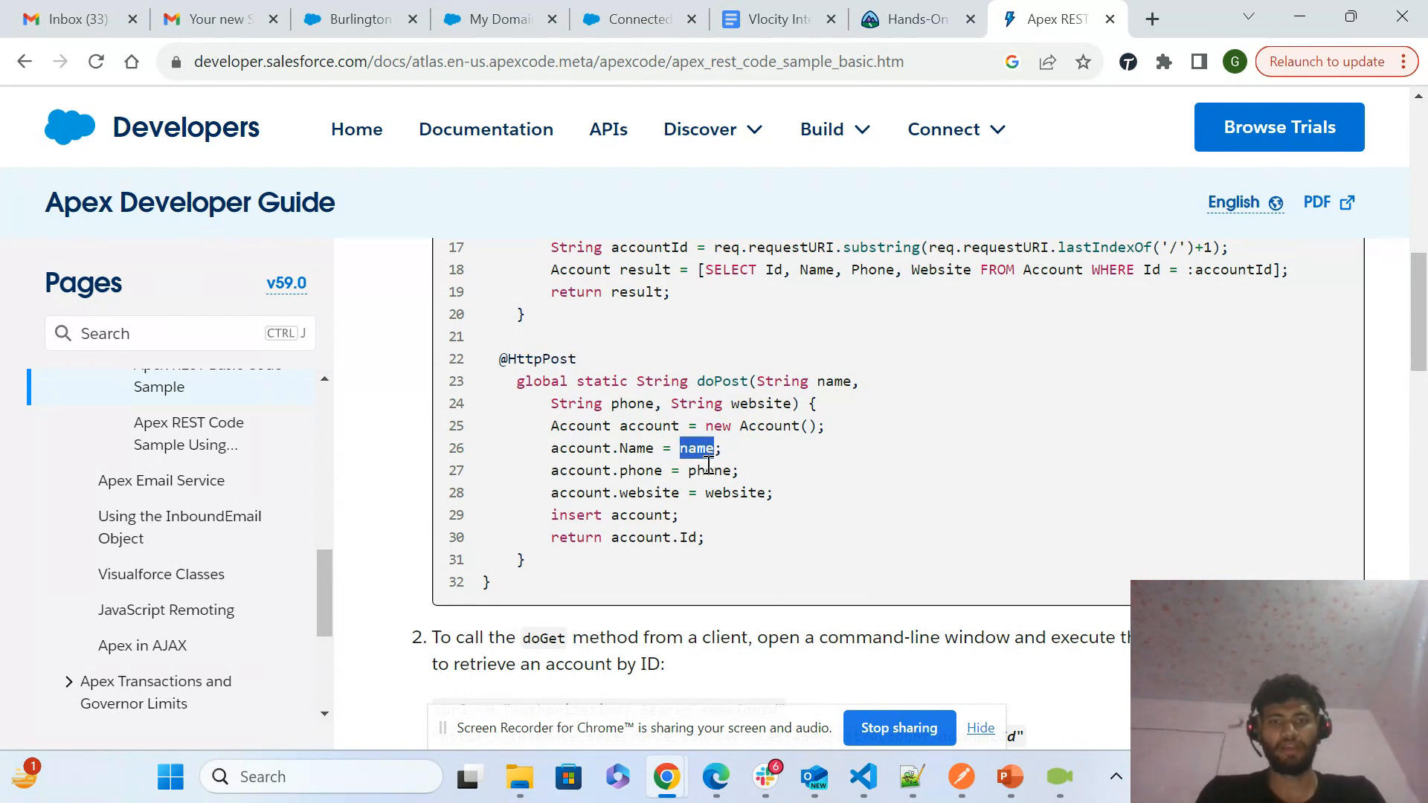
pyautogui.doubleClick(709, 470)
pyautogui.moveTo(555, 514); pyautogui.dragTo(680, 516)
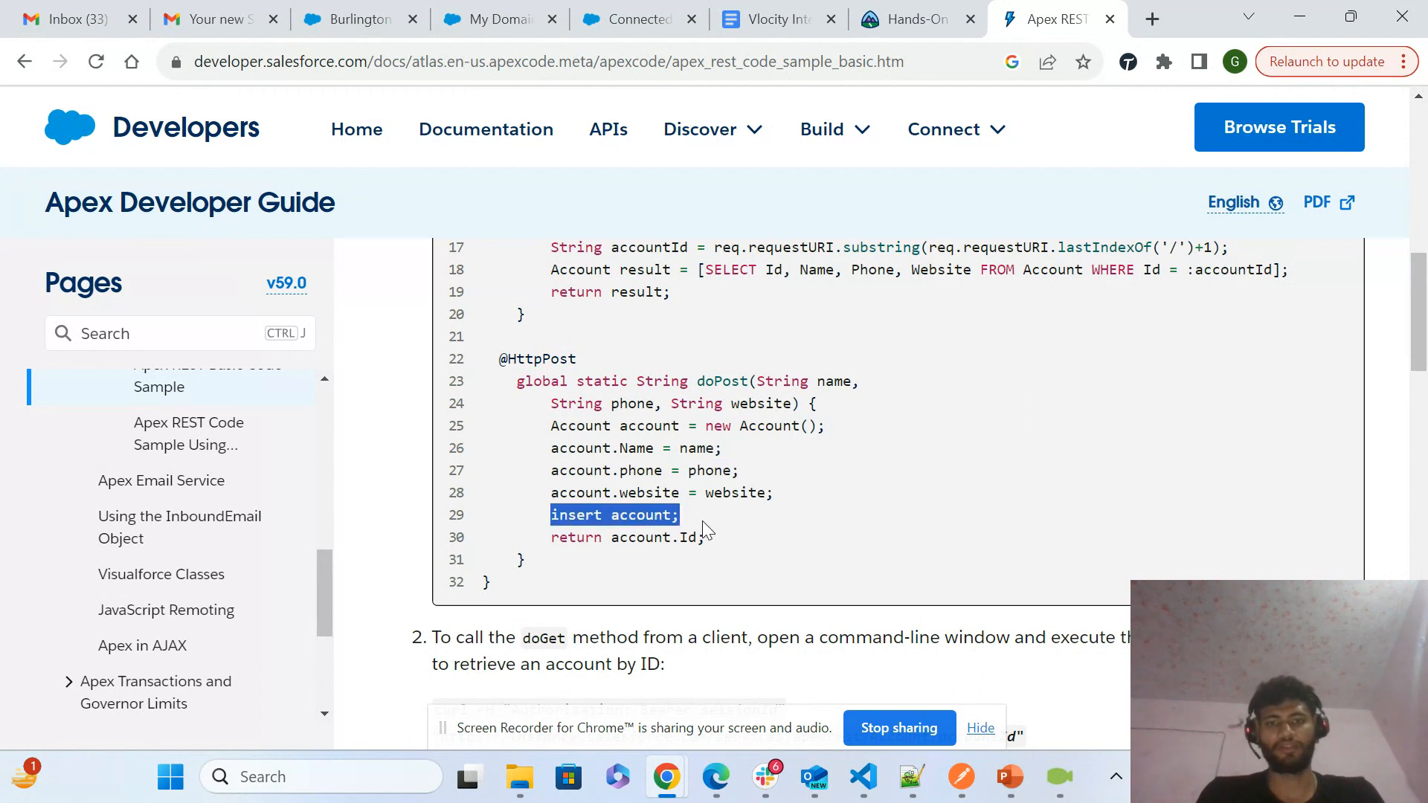
pyautogui.click(702, 521)
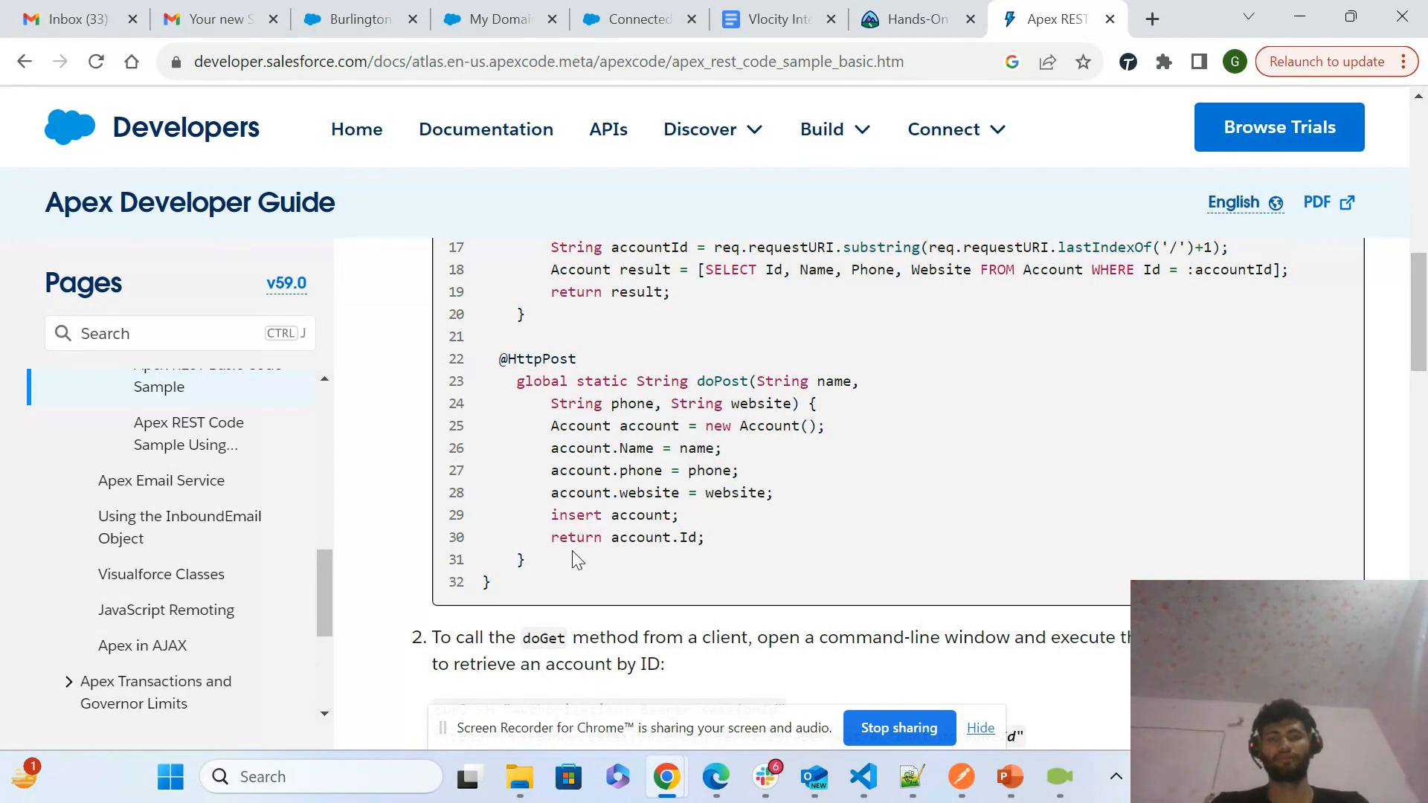
pyautogui.moveTo(549, 540); pyautogui.dragTo(718, 556)
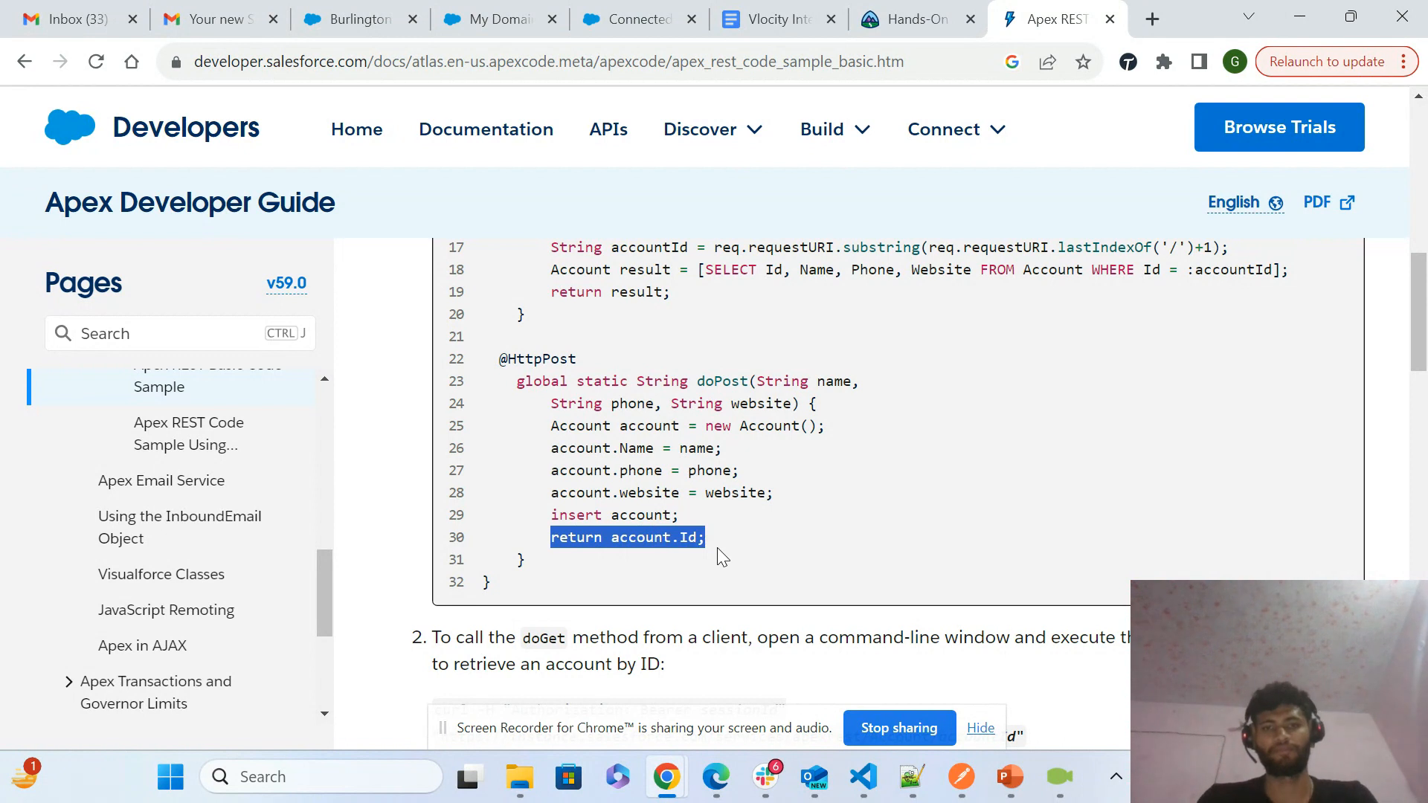
pyautogui.click(571, 524)
pyautogui.moveTo(571, 525); pyautogui.dragTo(704, 527)
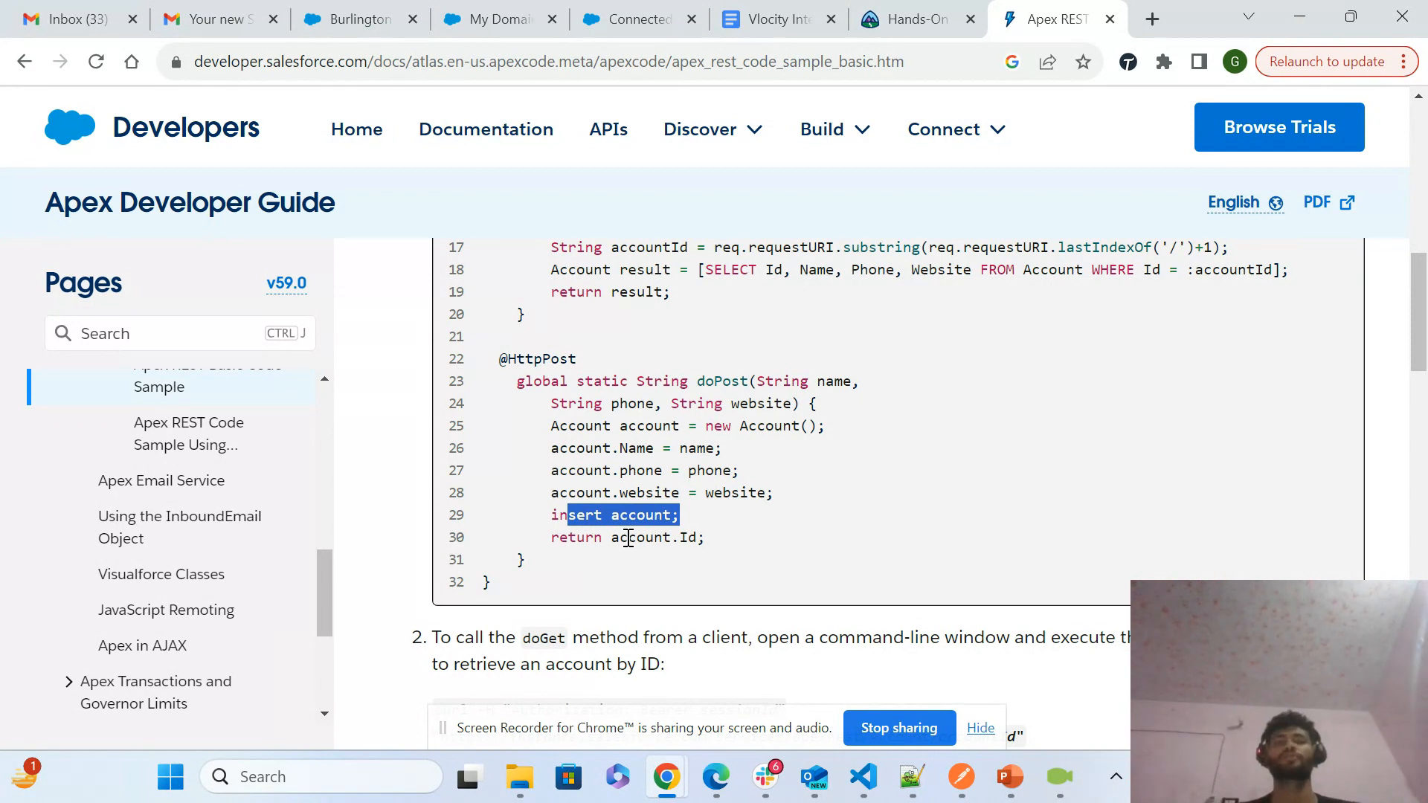
pyautogui.moveTo(628, 538); pyautogui.dragTo(733, 556)
pyautogui.click(733, 556)
pyautogui.click(952, 788)
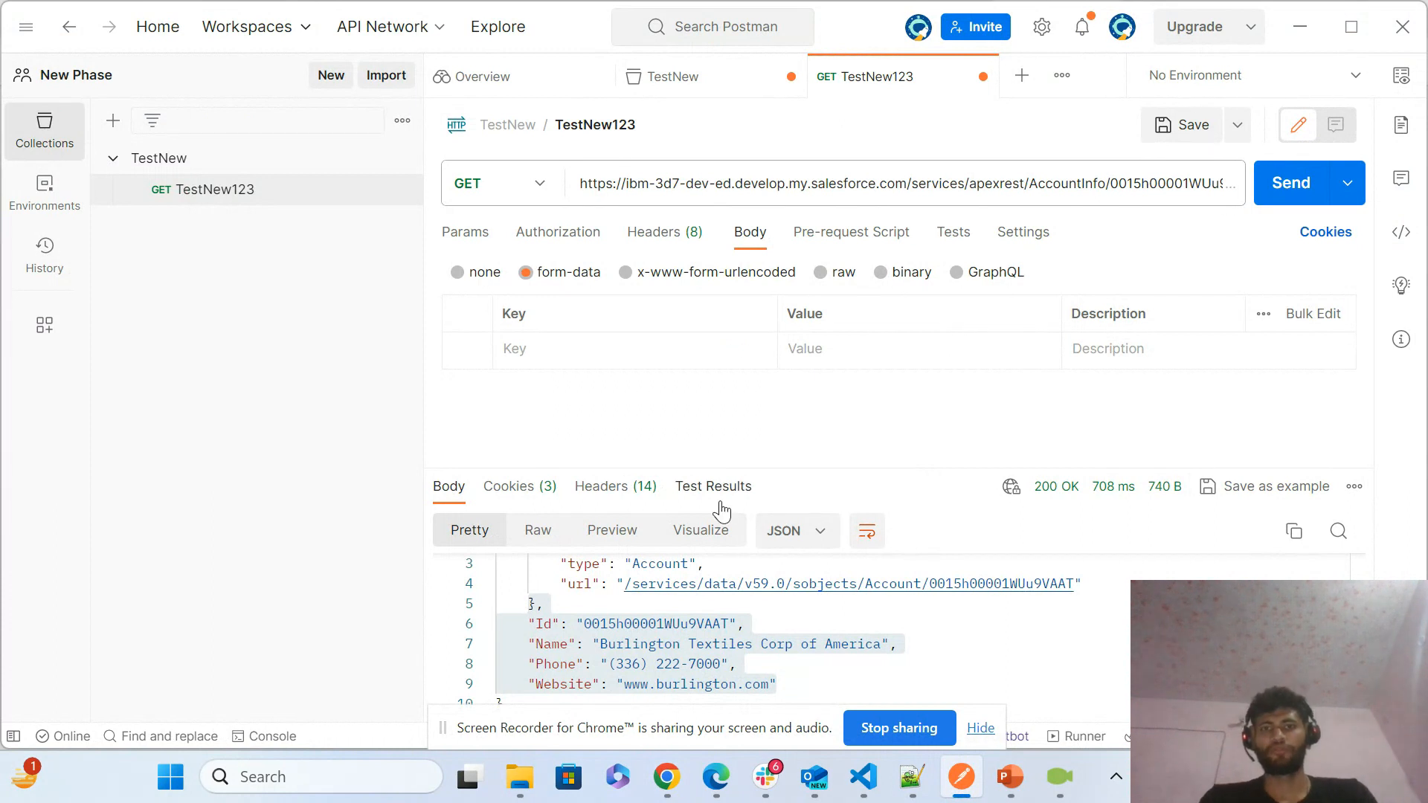
pyautogui.hotkey('alt', 'Tab')
pyautogui.hotkey('alt', 'Tab')
pyautogui.hotkey('alt', 'Tab')
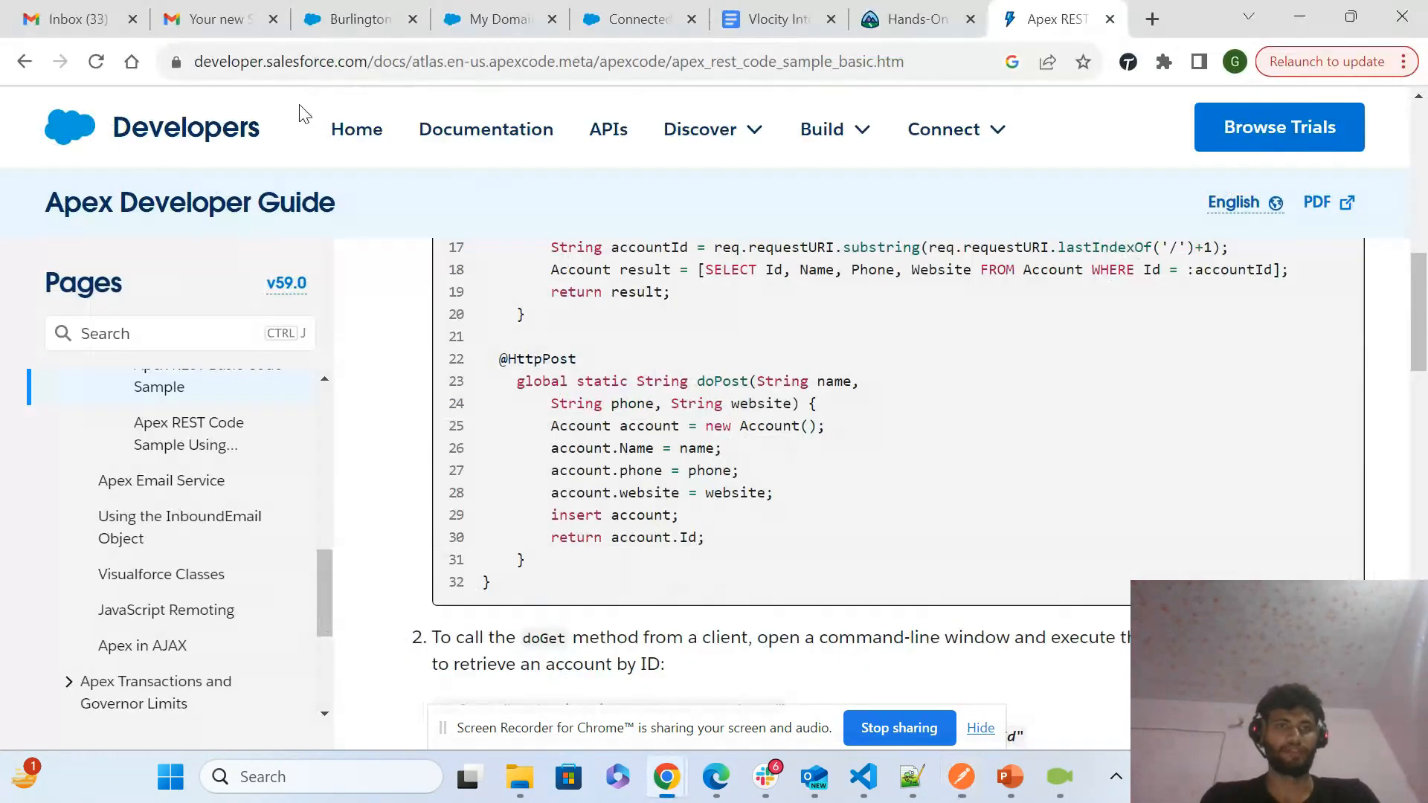
# - Switch to the Salesforce Setup page in Chrome, search Setup for "oauth" and open the OAuth and OpenID Connect Settings
pyautogui.click(360, 21)
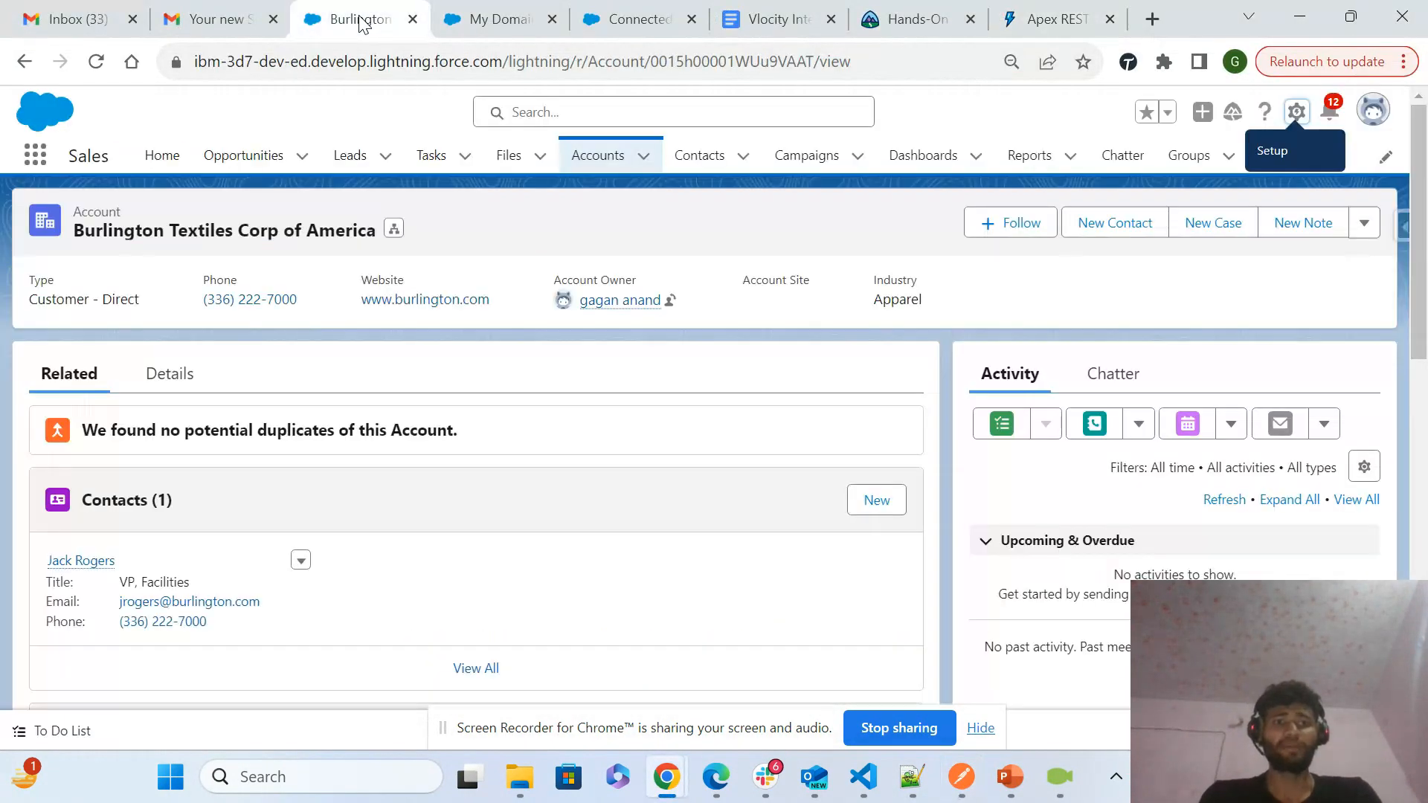
pyautogui.click(494, 20)
pyautogui.click(163, 213)
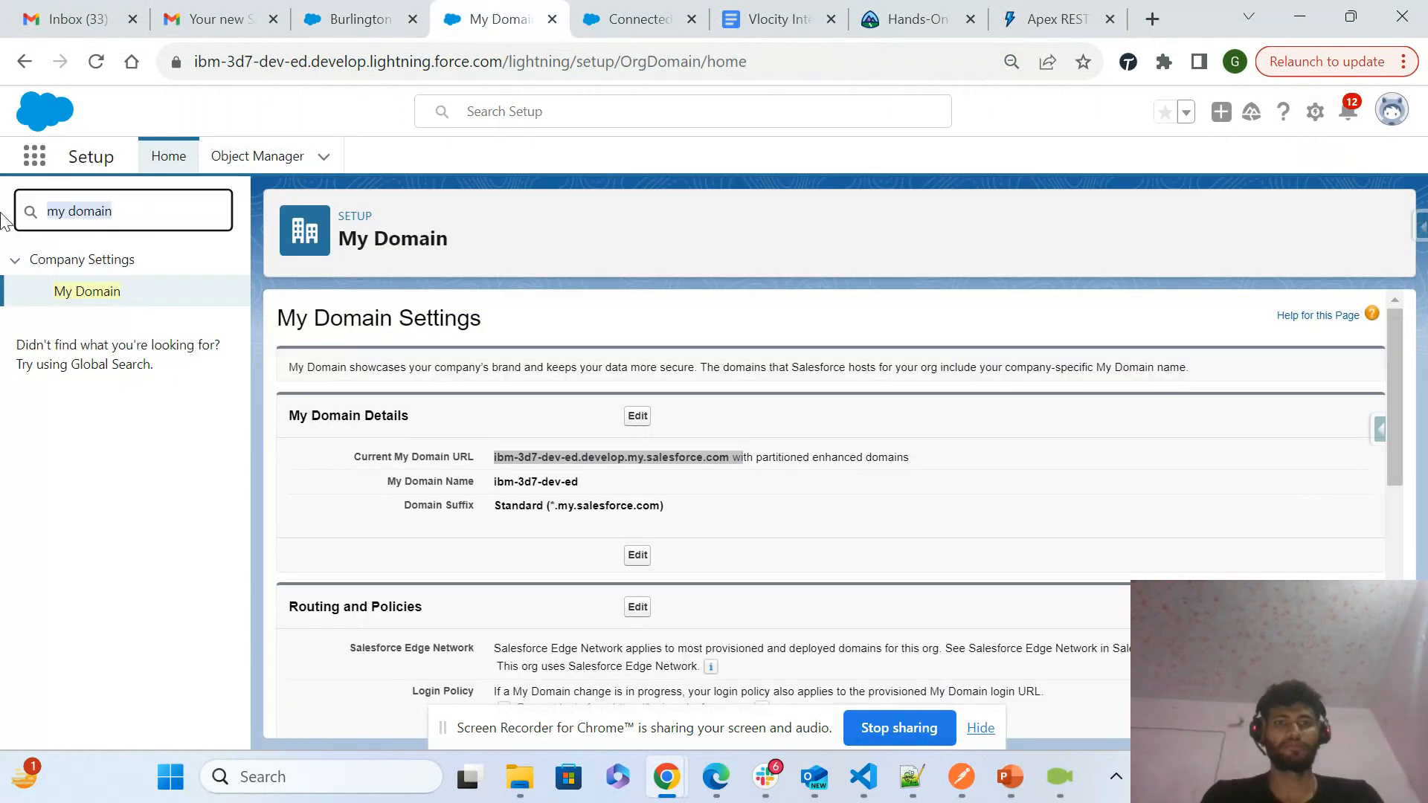
pyautogui.hotkey('alt', 'Tab')
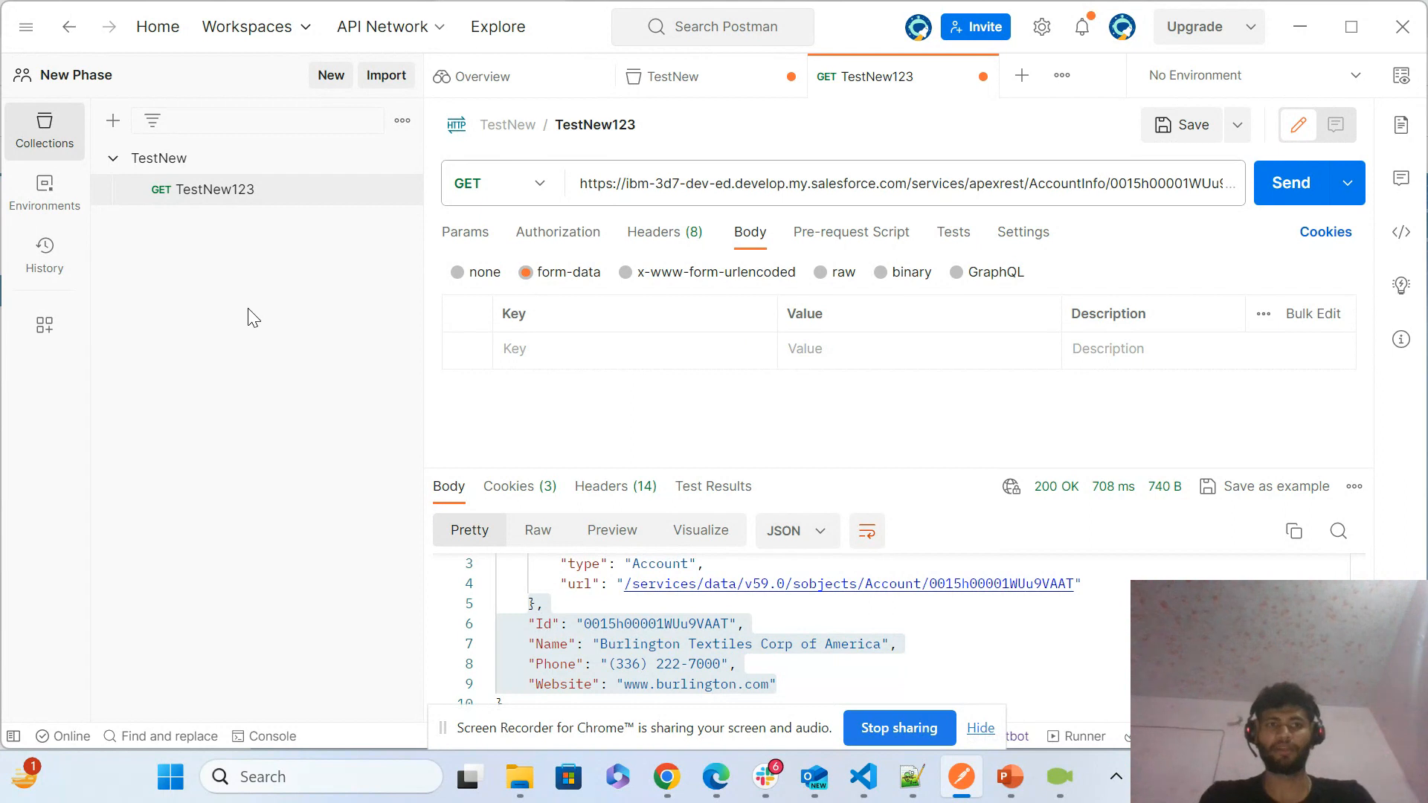
pyautogui.hotkey('alt', 'Tab')
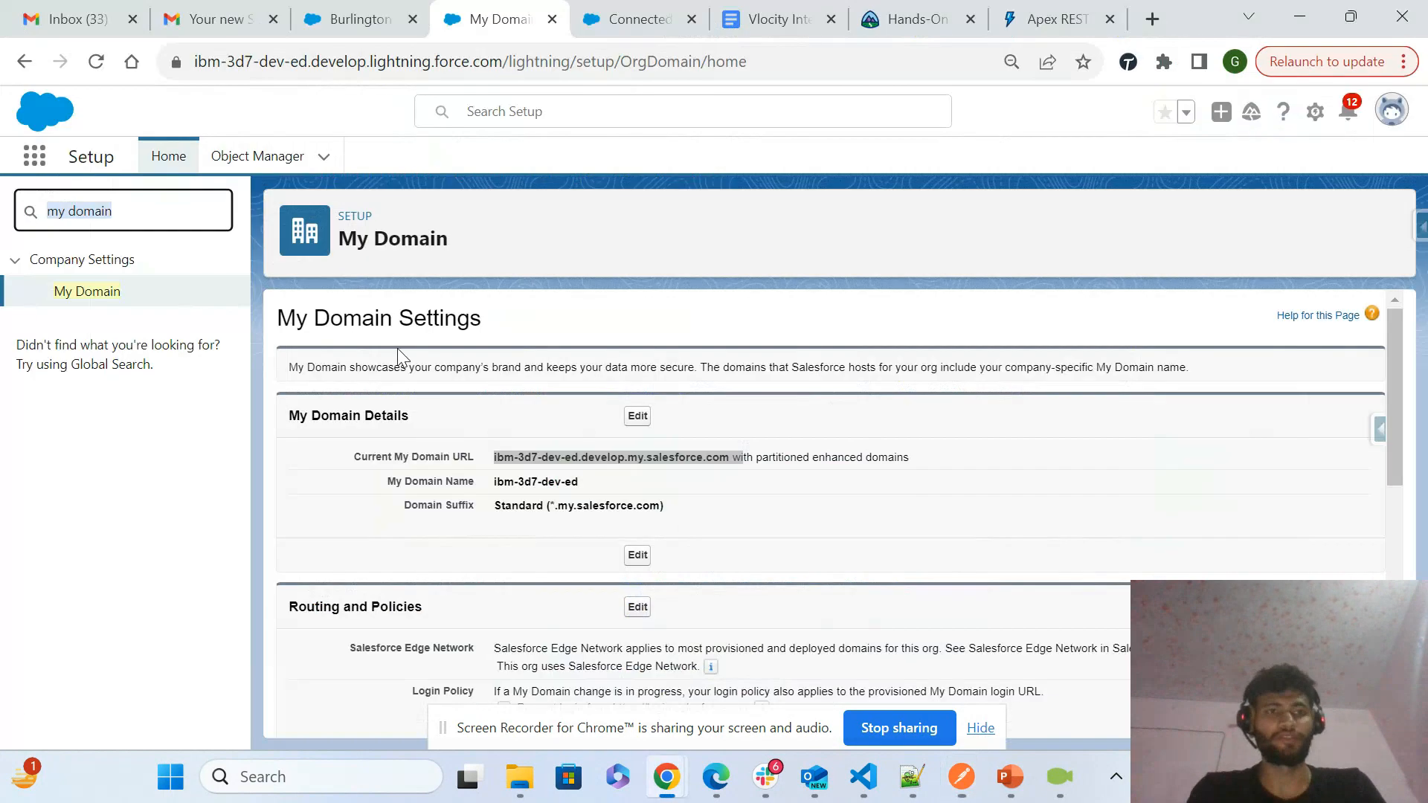
pyautogui.click(178, 203)
pyautogui.hotkey('ctrl', 'a')
pyautogui.press('BackSpace')
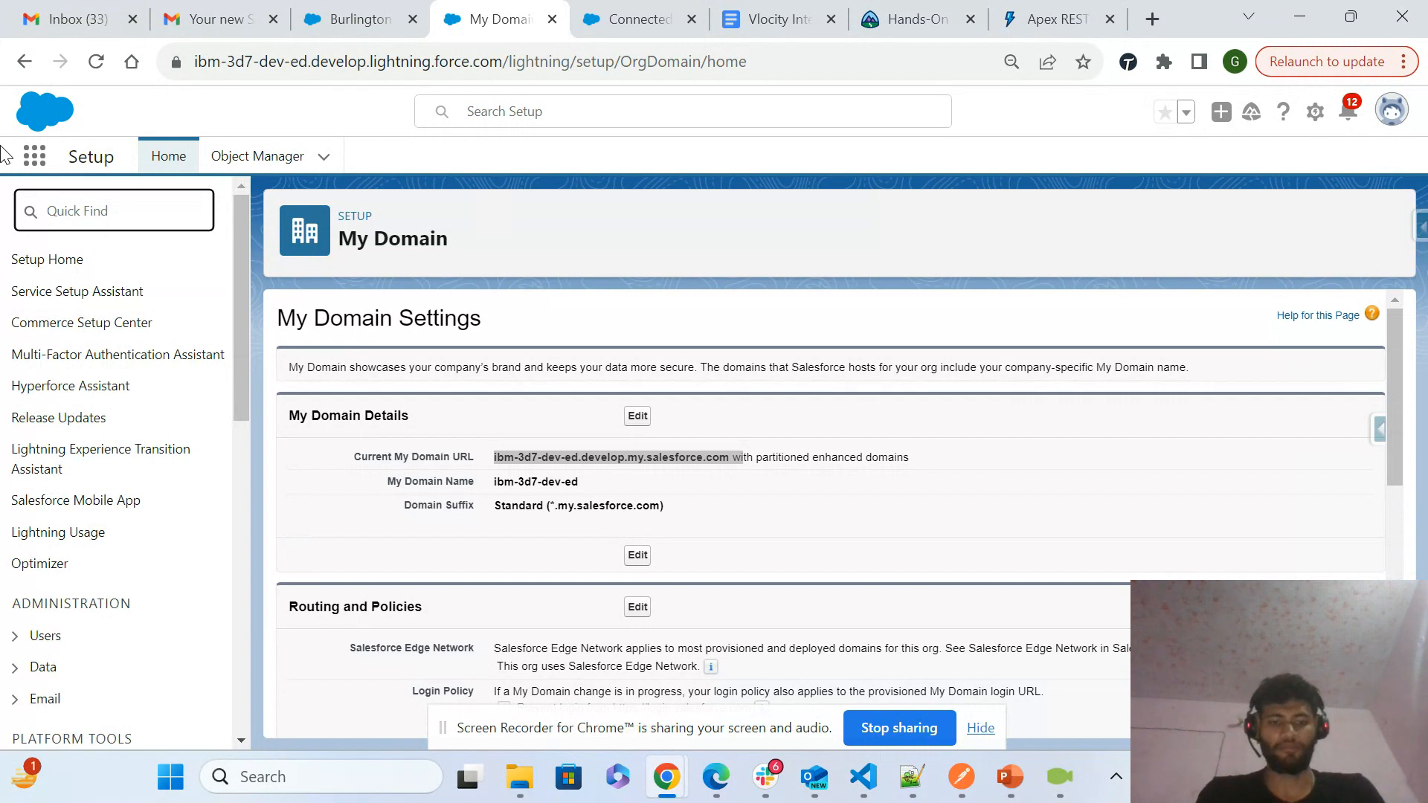
pyautogui.write('o')
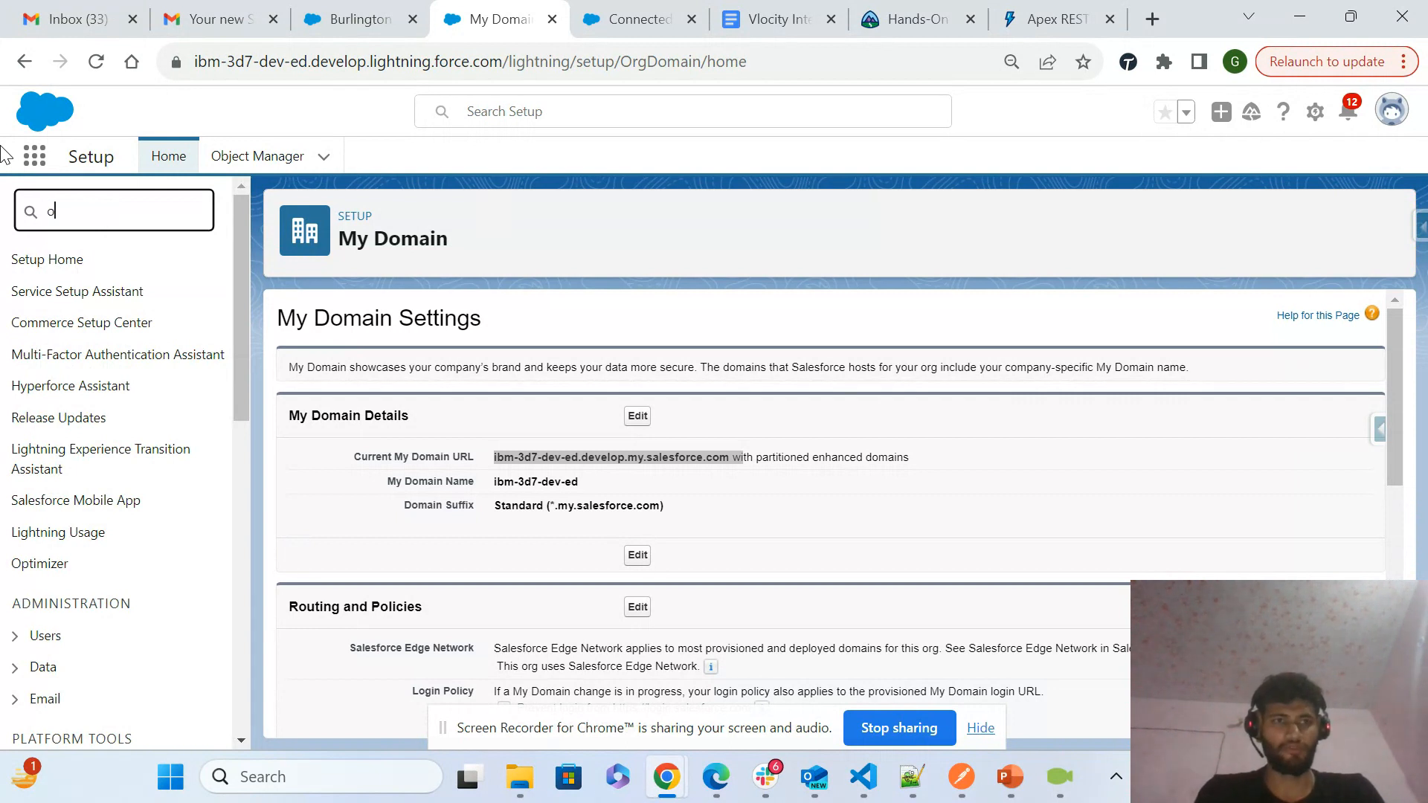
pyautogui.write('auth')
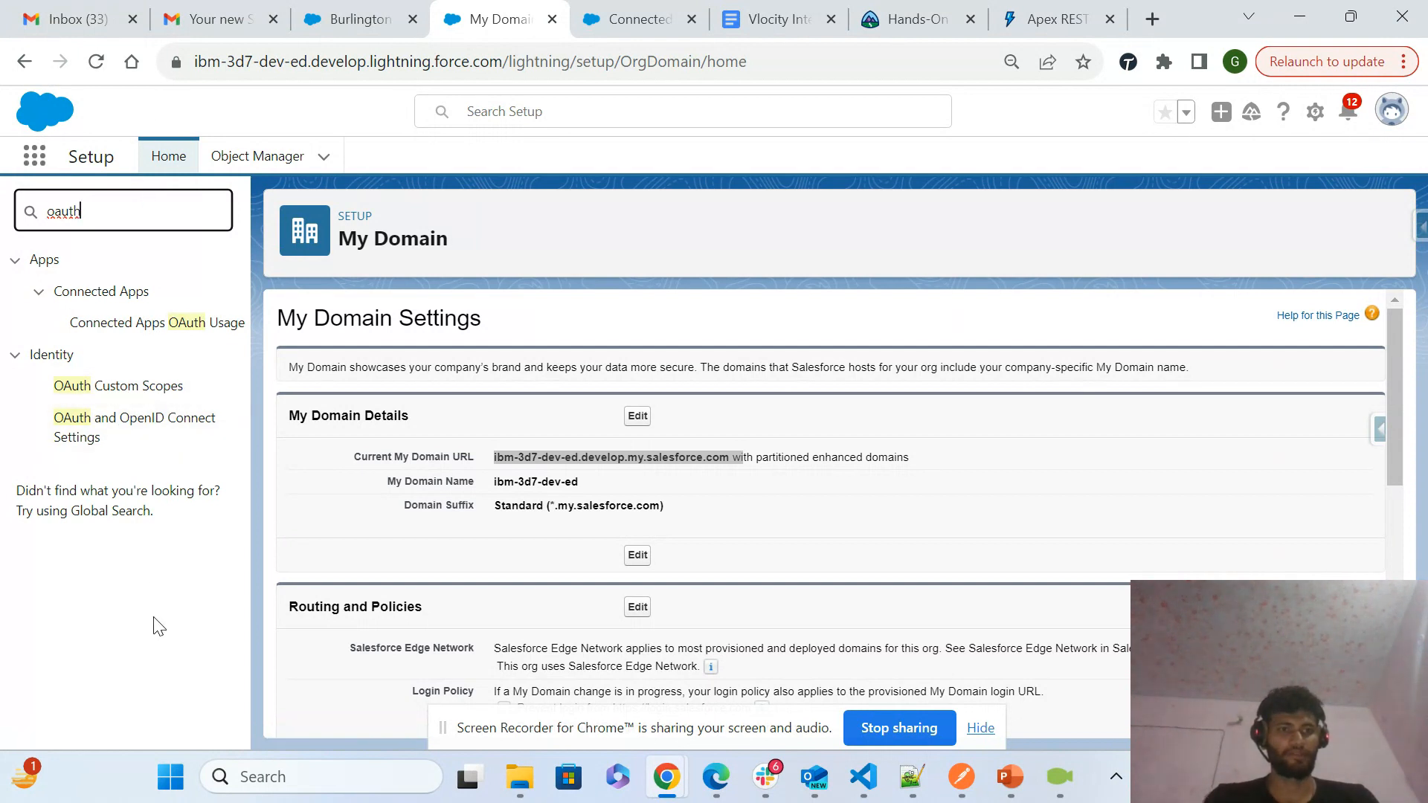
pyautogui.click(162, 438)
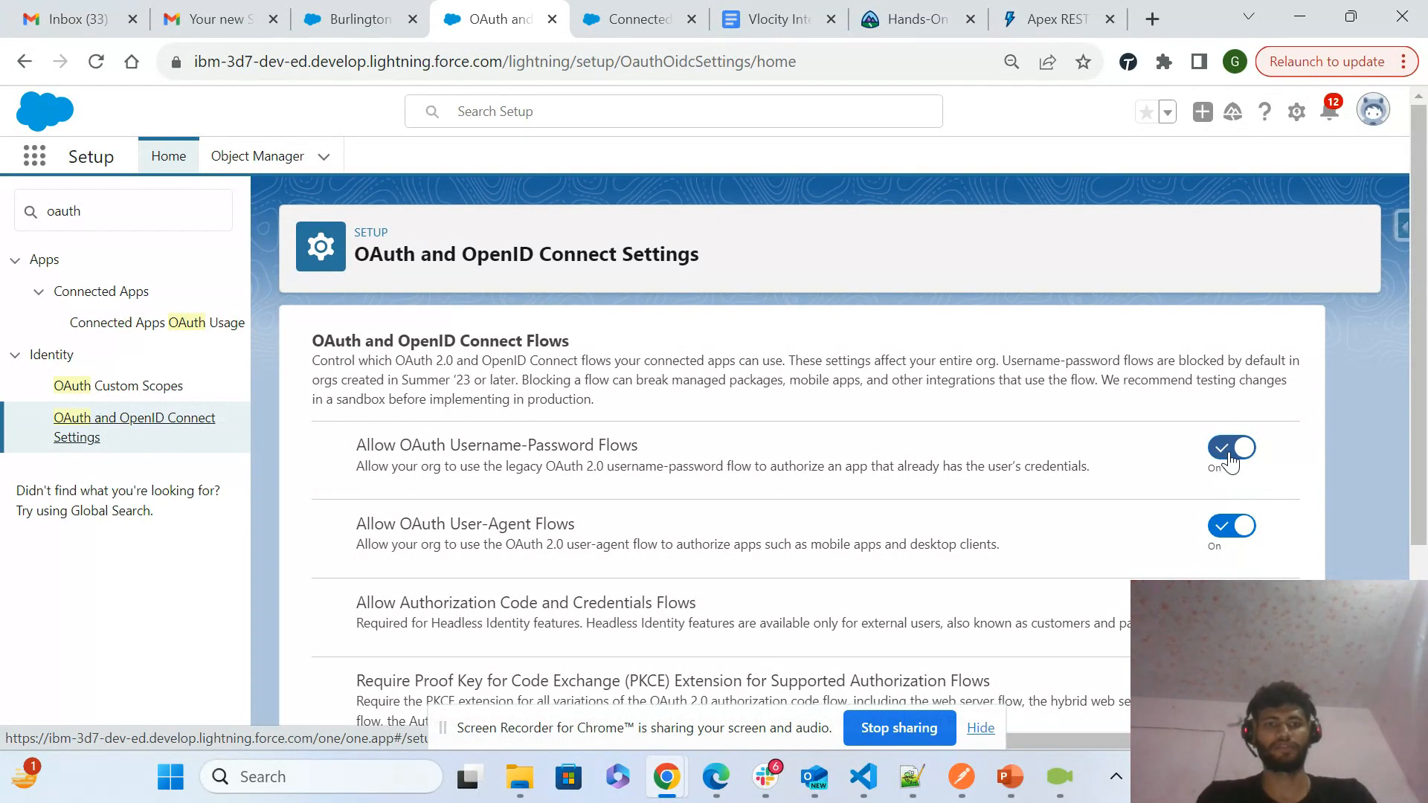
# - Turn off Allow OAuth Username-Password Flows and accept the change
pyautogui.click(1230, 457)
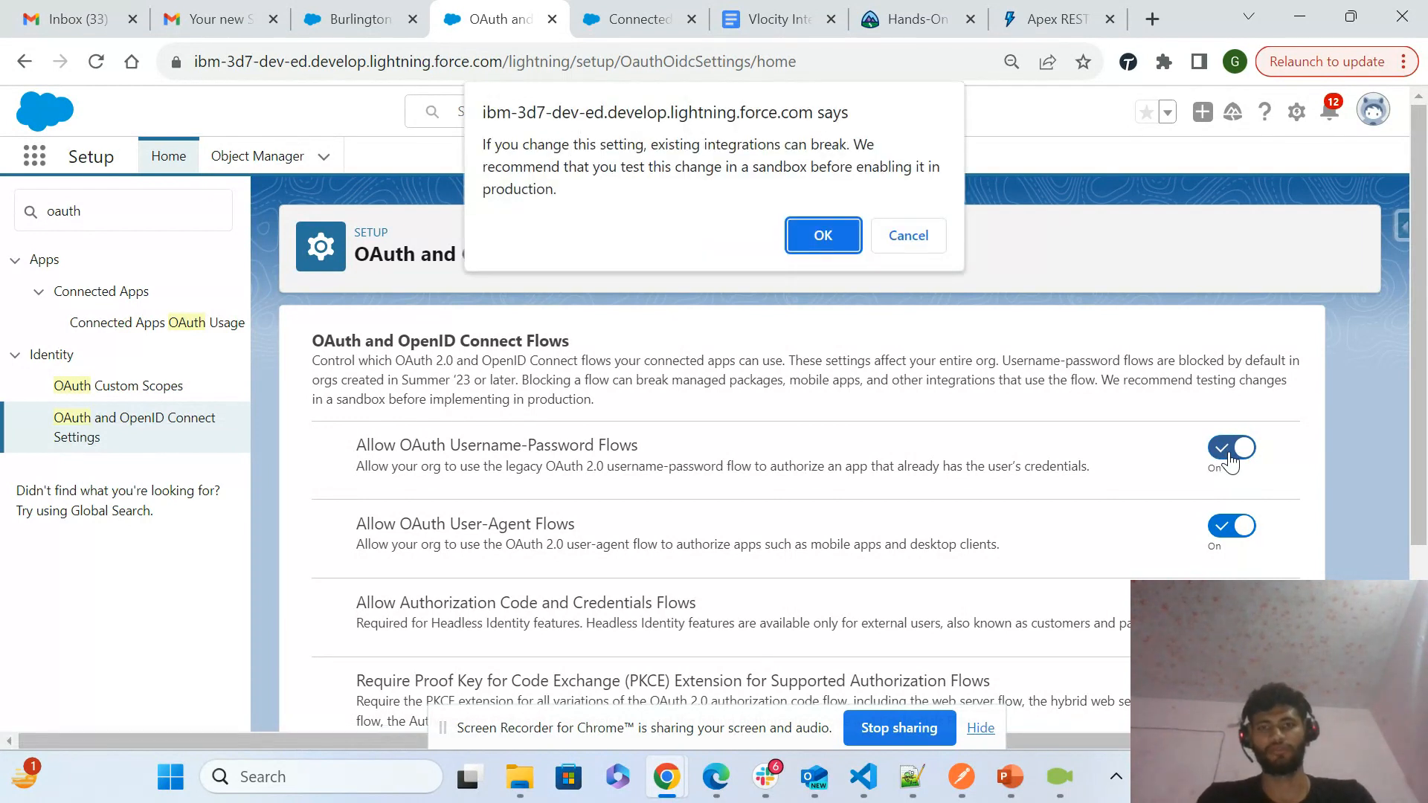
pyautogui.click(824, 235)
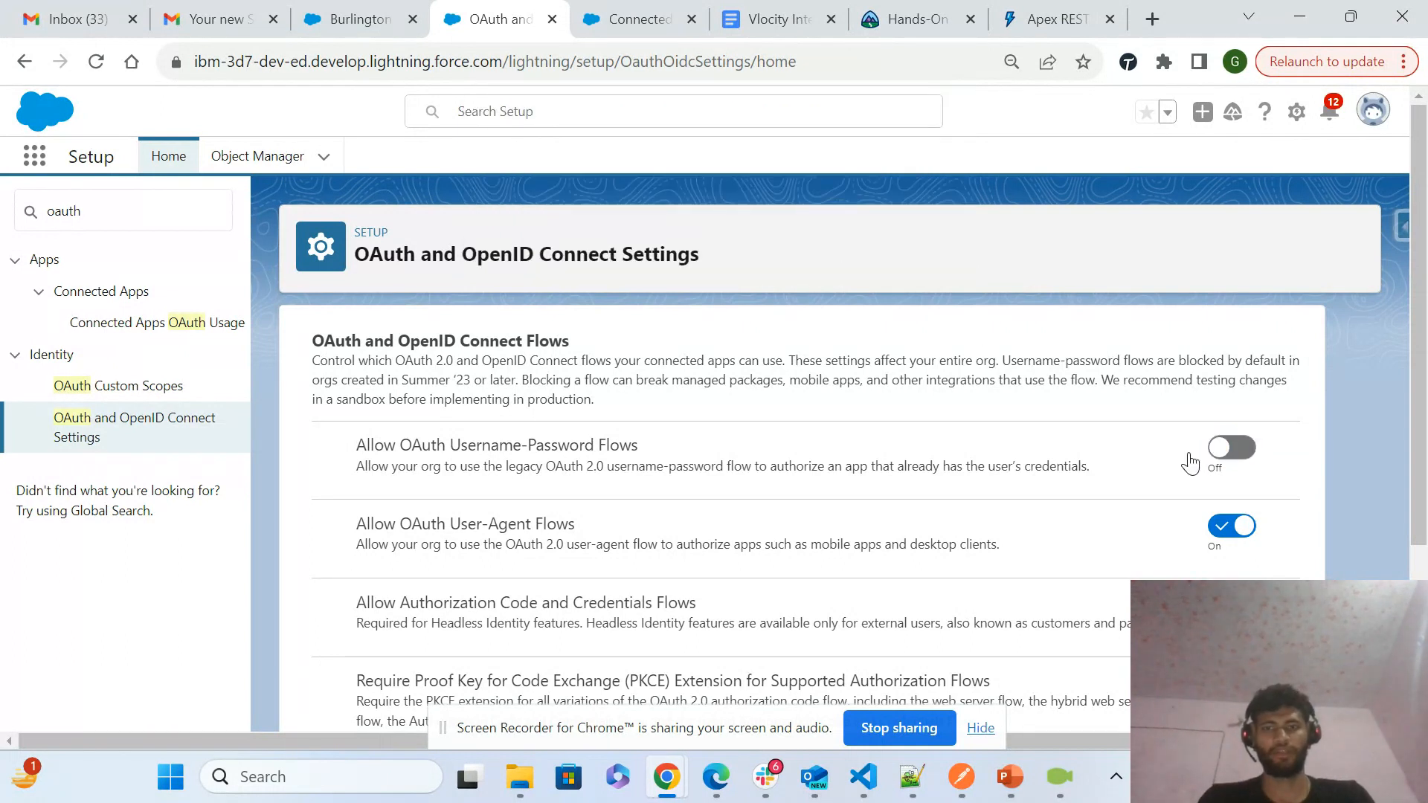
# - Switch to Postman and send the TestNew123 GET request twice
pyautogui.hotkey('alt', 'Tab')
pyautogui.click(1290, 182)
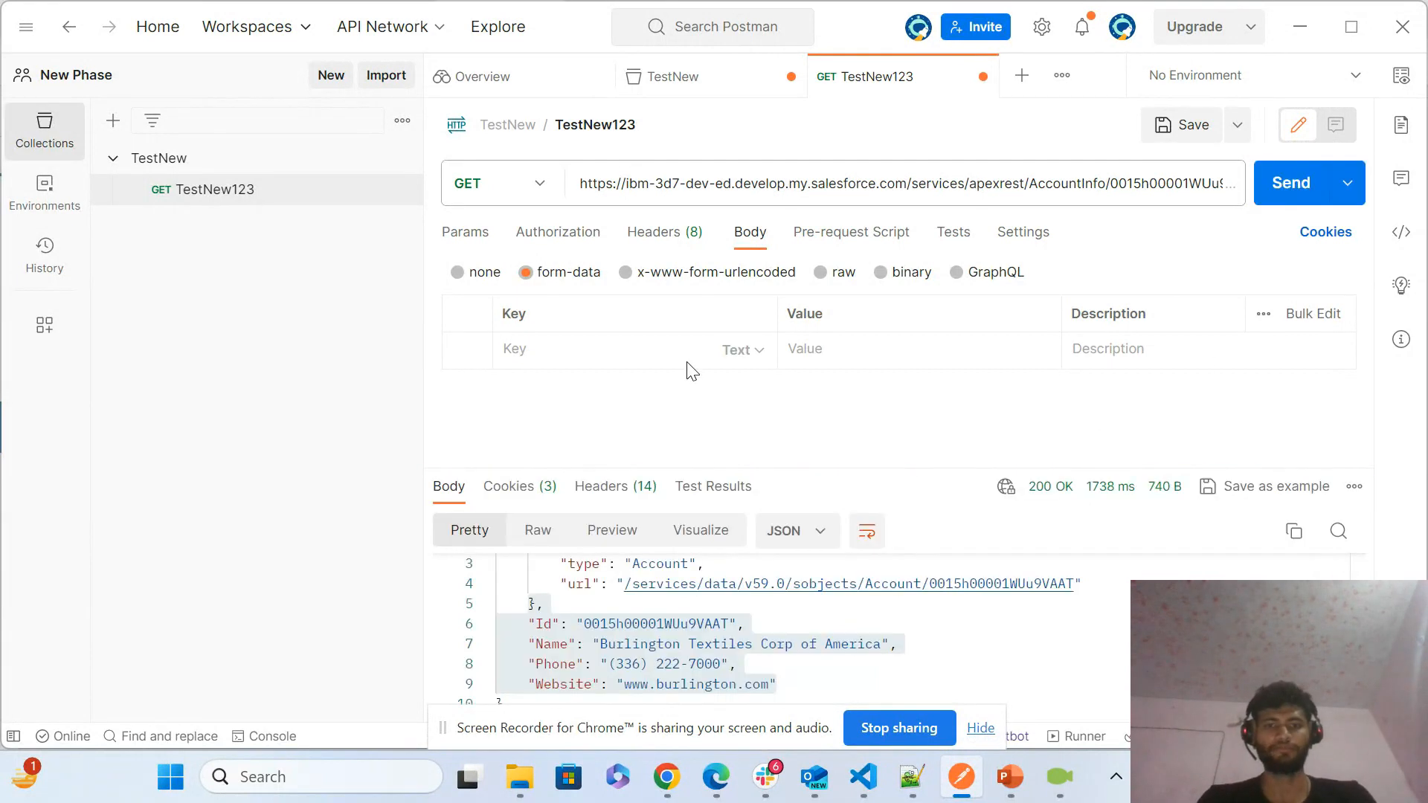
pyautogui.click(1292, 185)
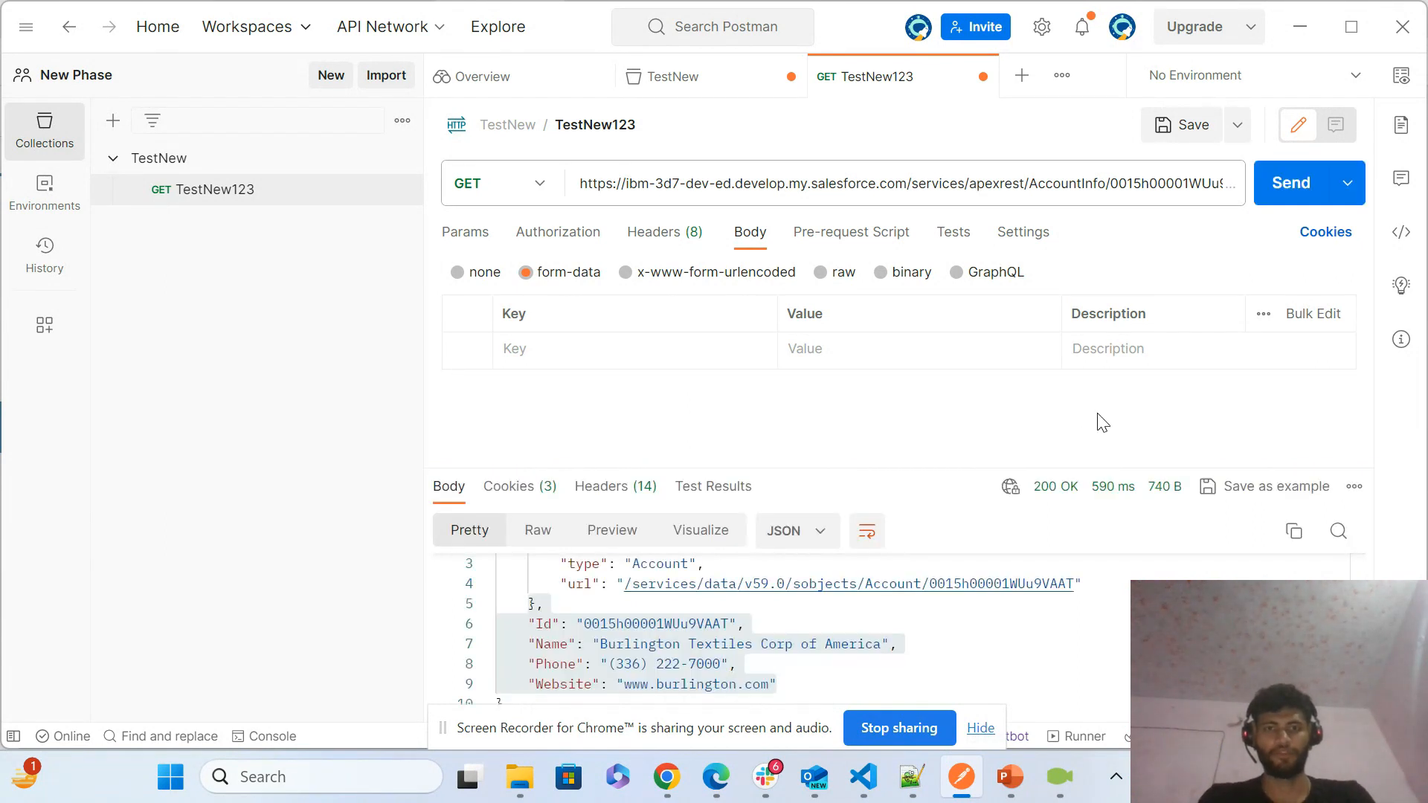
# - Glance at the OAuth settings in Chrome, return to Postman and resend the TestNew123 GET request
pyautogui.hotkey('alt', 'Tab')
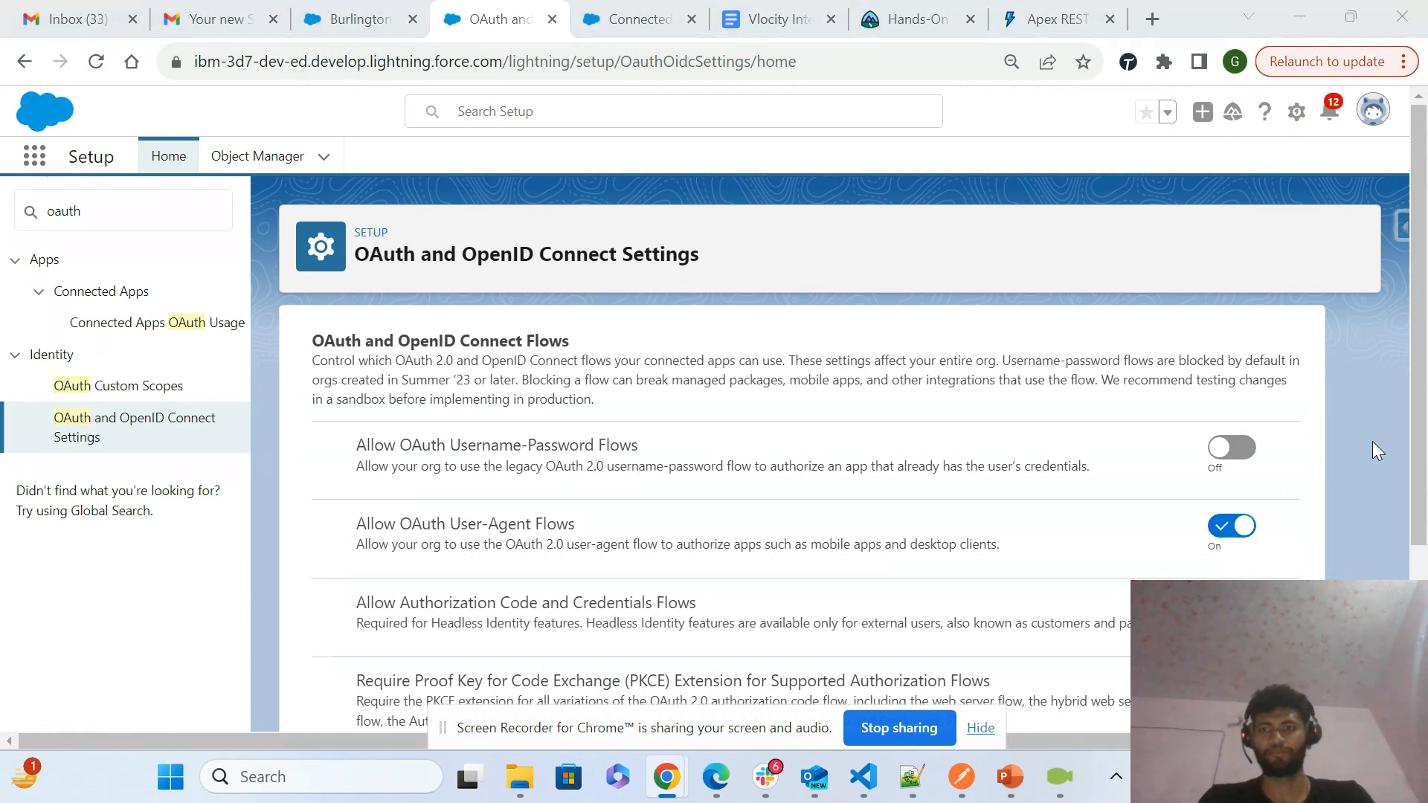
pyautogui.hotkey('alt', 'Tab')
pyautogui.click(1285, 211)
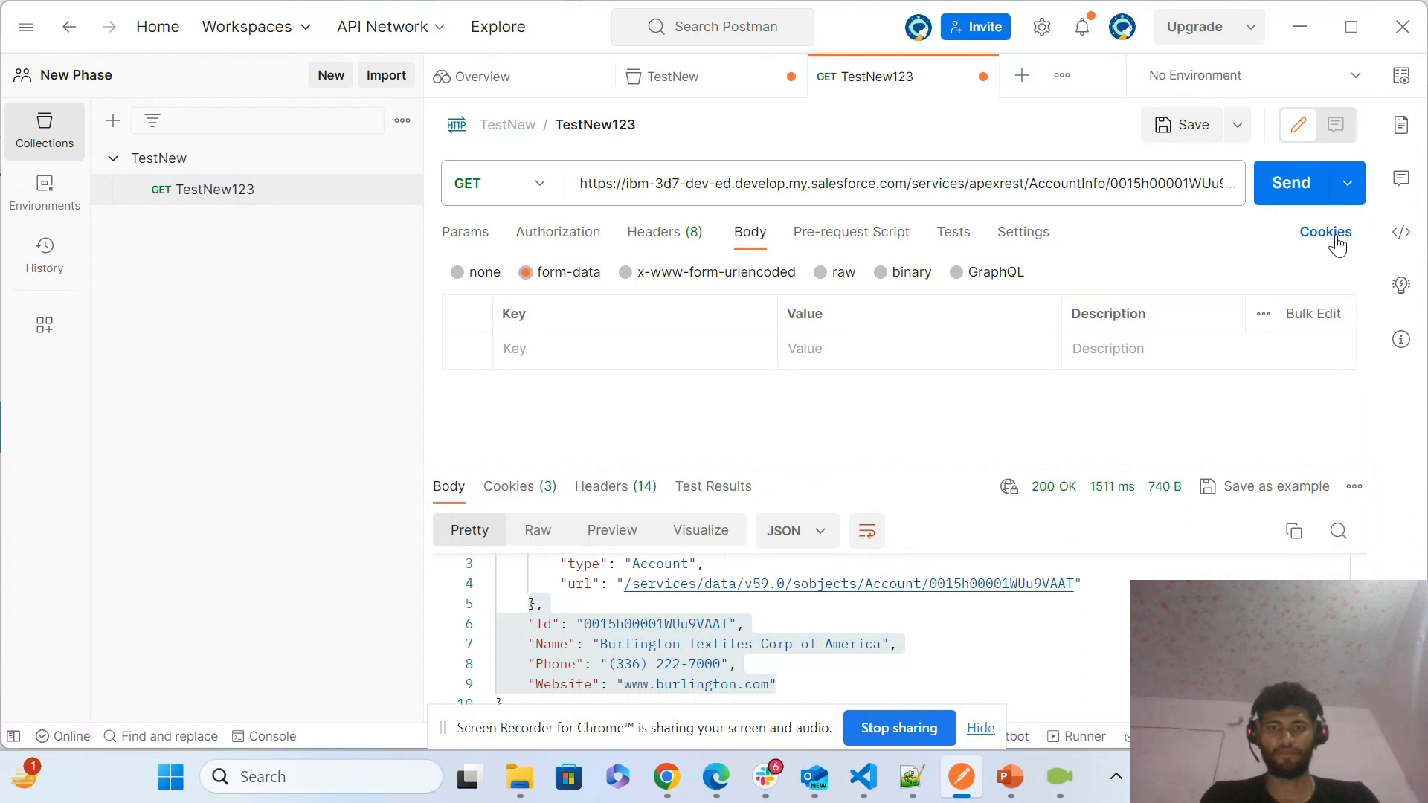
# - Switch to the Salesforce Setup page in Chrome, turn on Allow OAuth Username-Password Flows and accept the change
pyautogui.hotkey('alt', 'Tab')
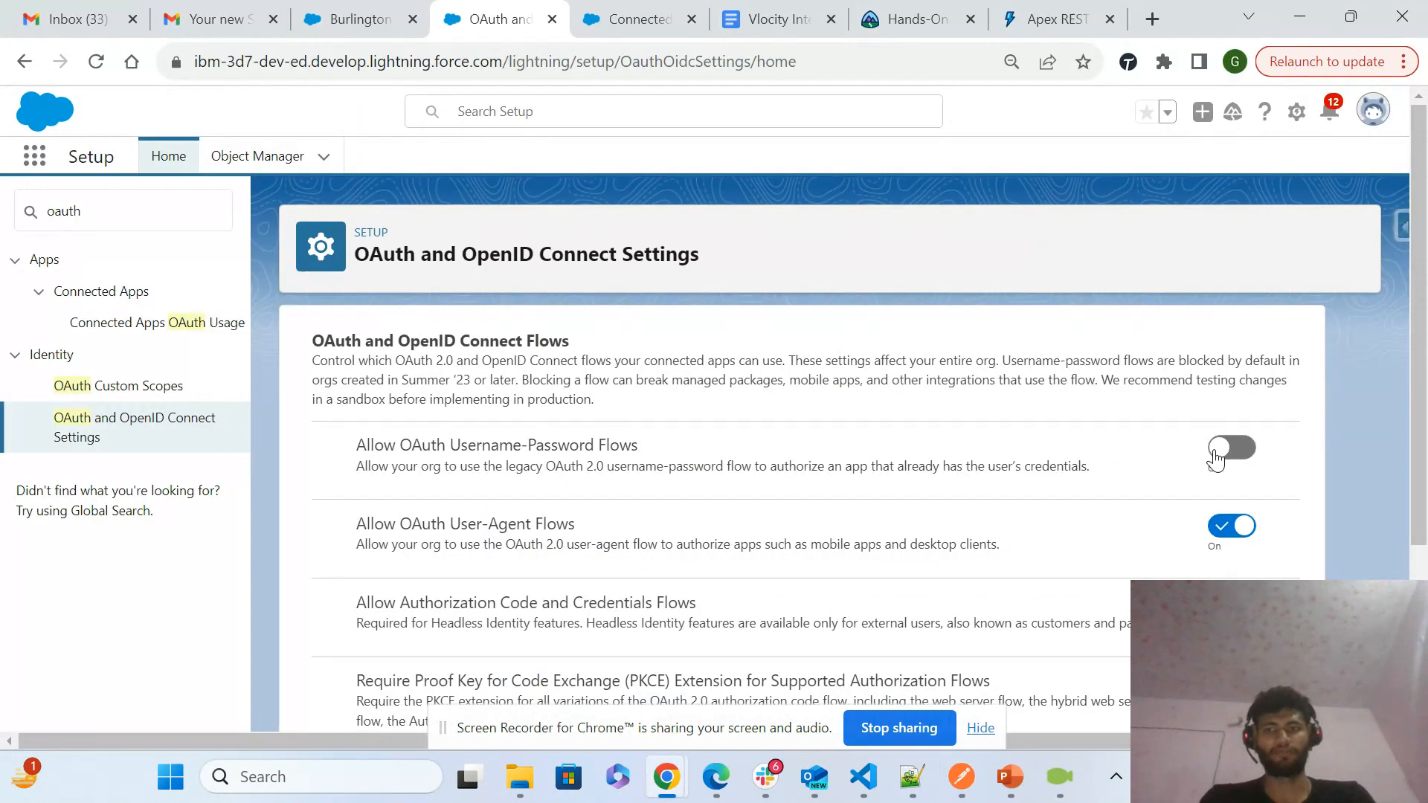
pyautogui.click(1227, 448)
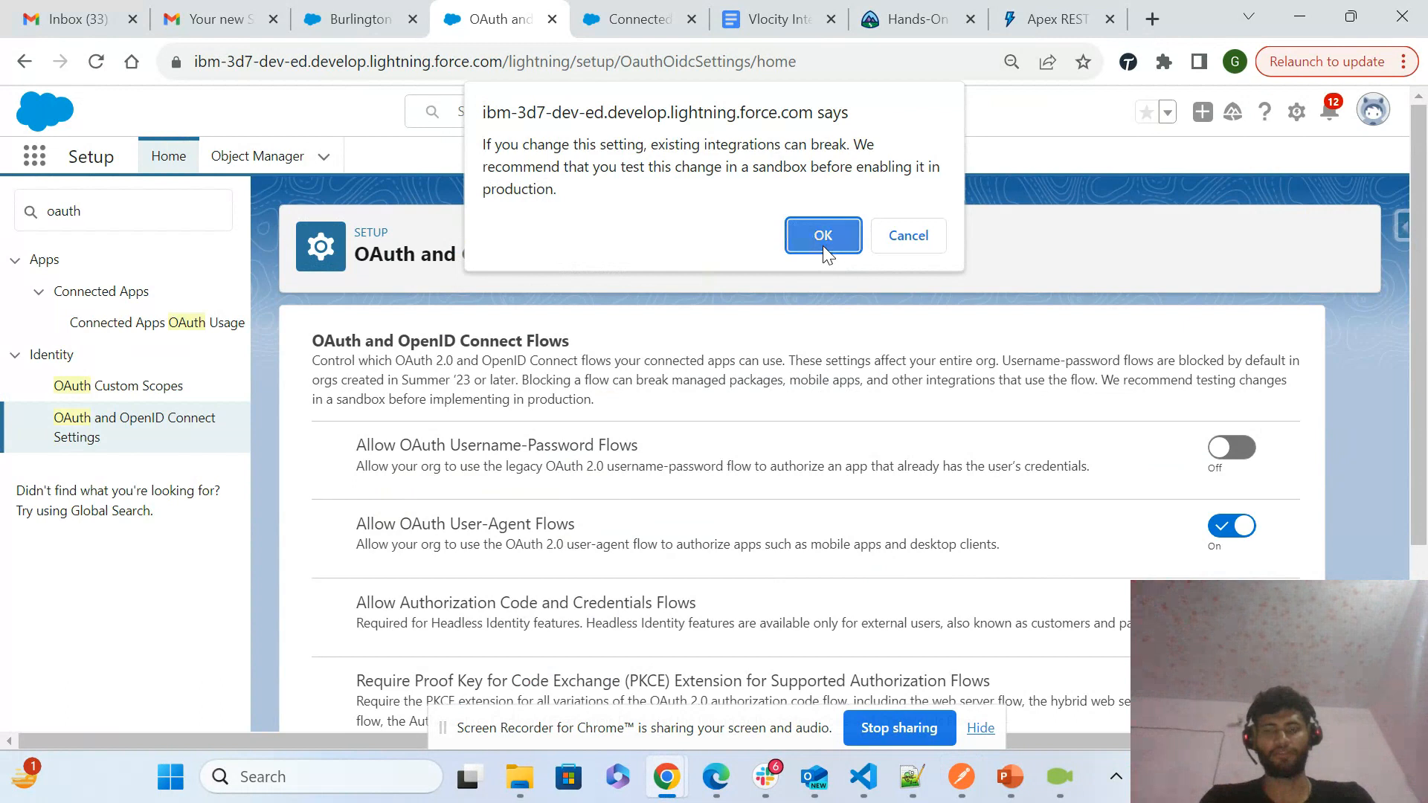
pyautogui.click(822, 235)
# - Glance at the request in Postman, return to Chrome and highlight the Allow OAuth Username-Password Flows setting name
pyautogui.hotkey('alt', 'Tab')
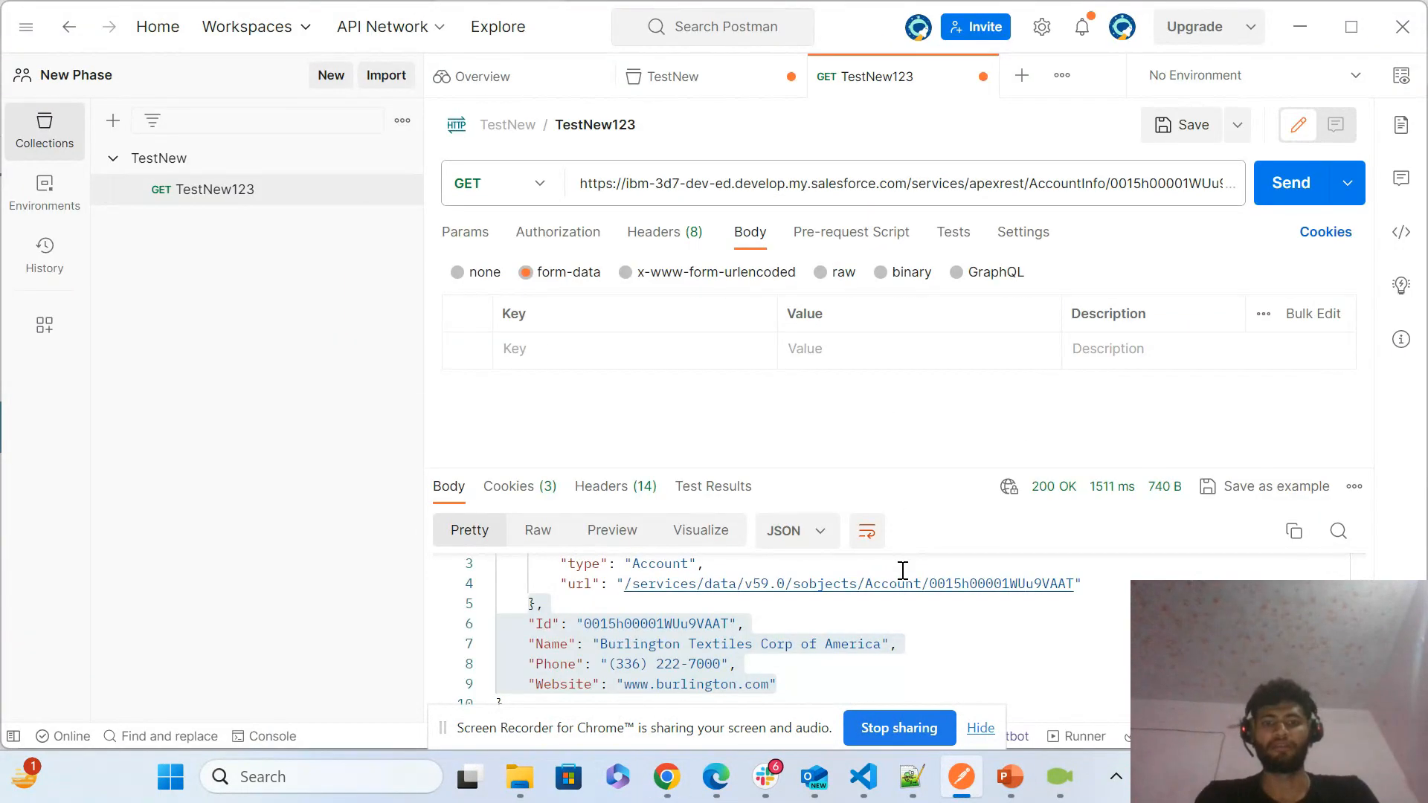
pyautogui.hotkey('alt', 'Tab')
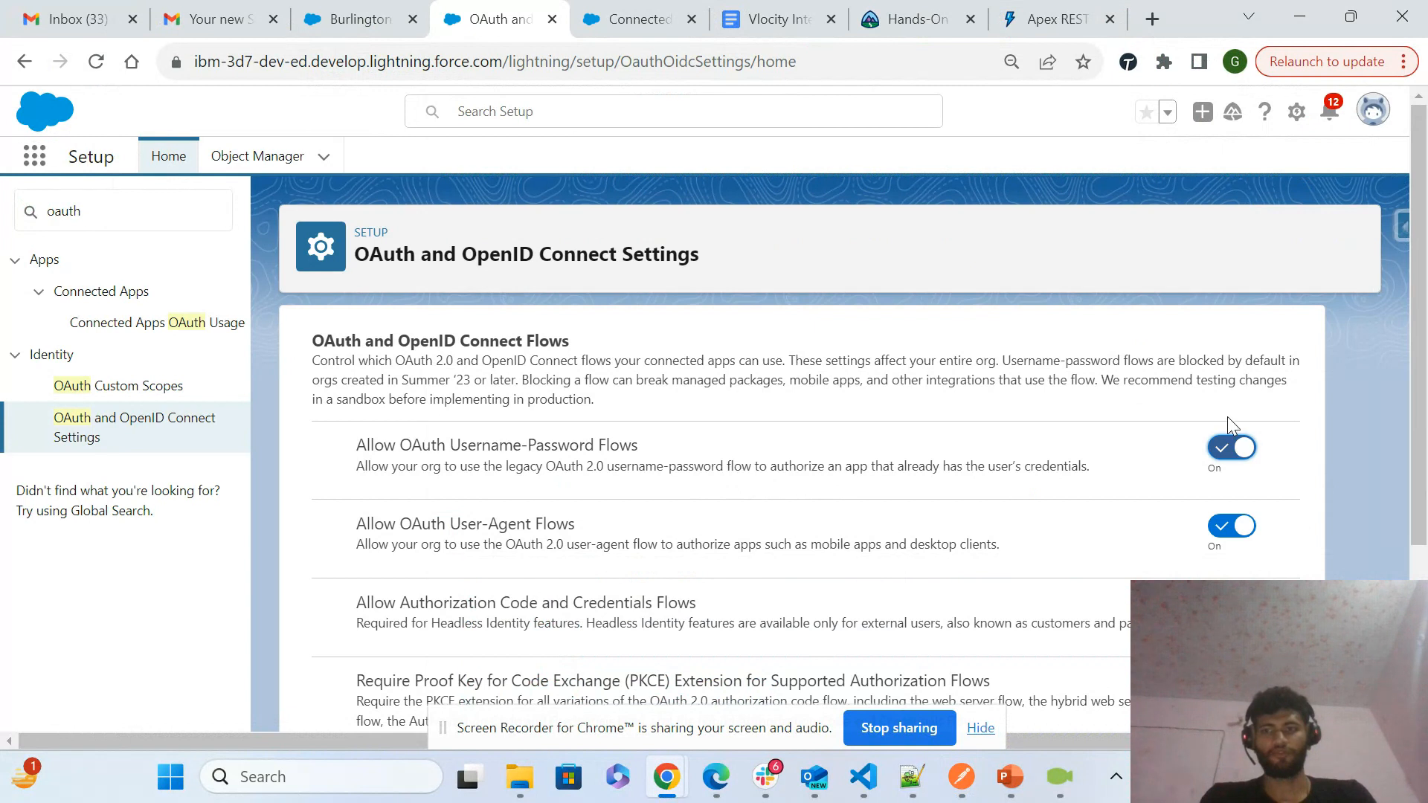
pyautogui.moveTo(639, 446); pyautogui.dragTo(335, 452)
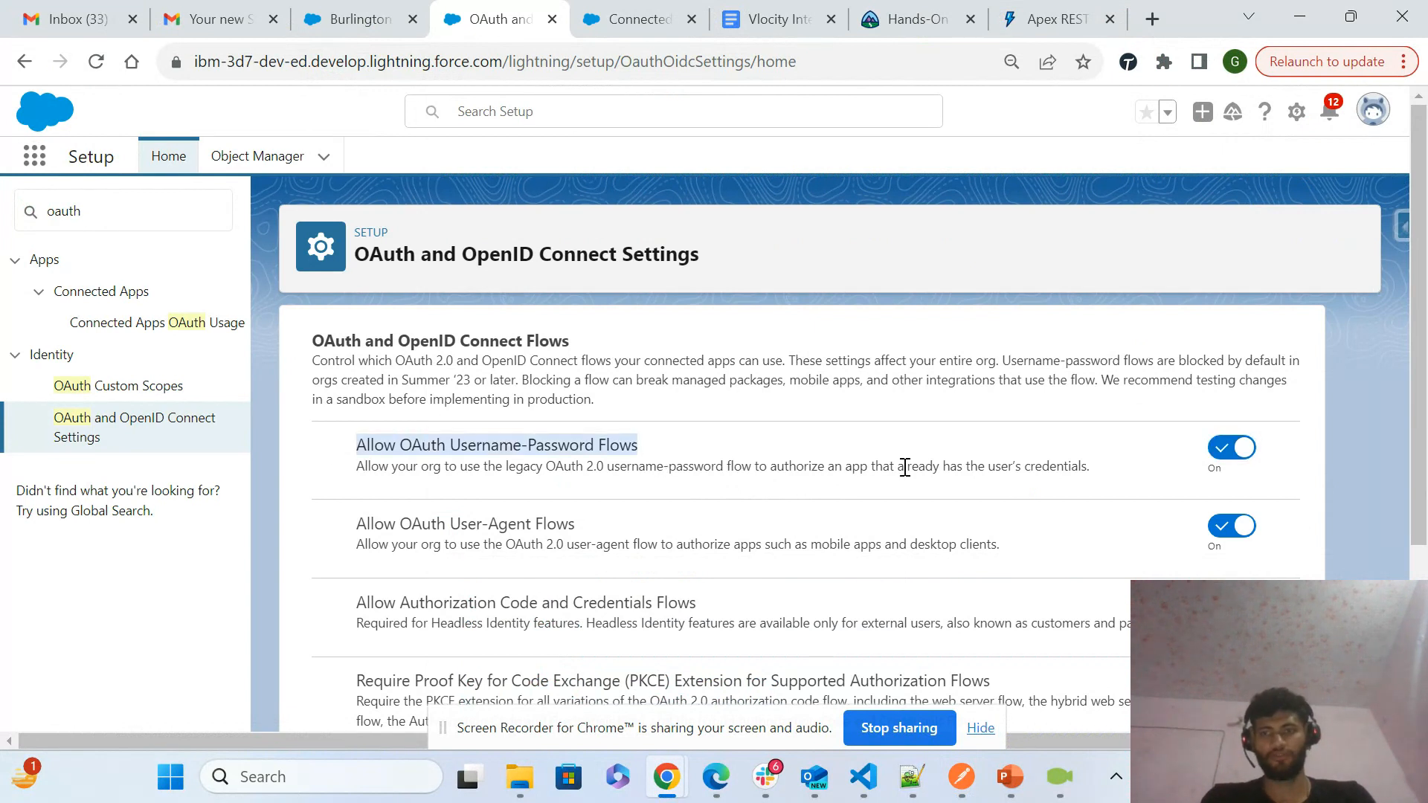
pyautogui.hotkey('alt', 'Tab')
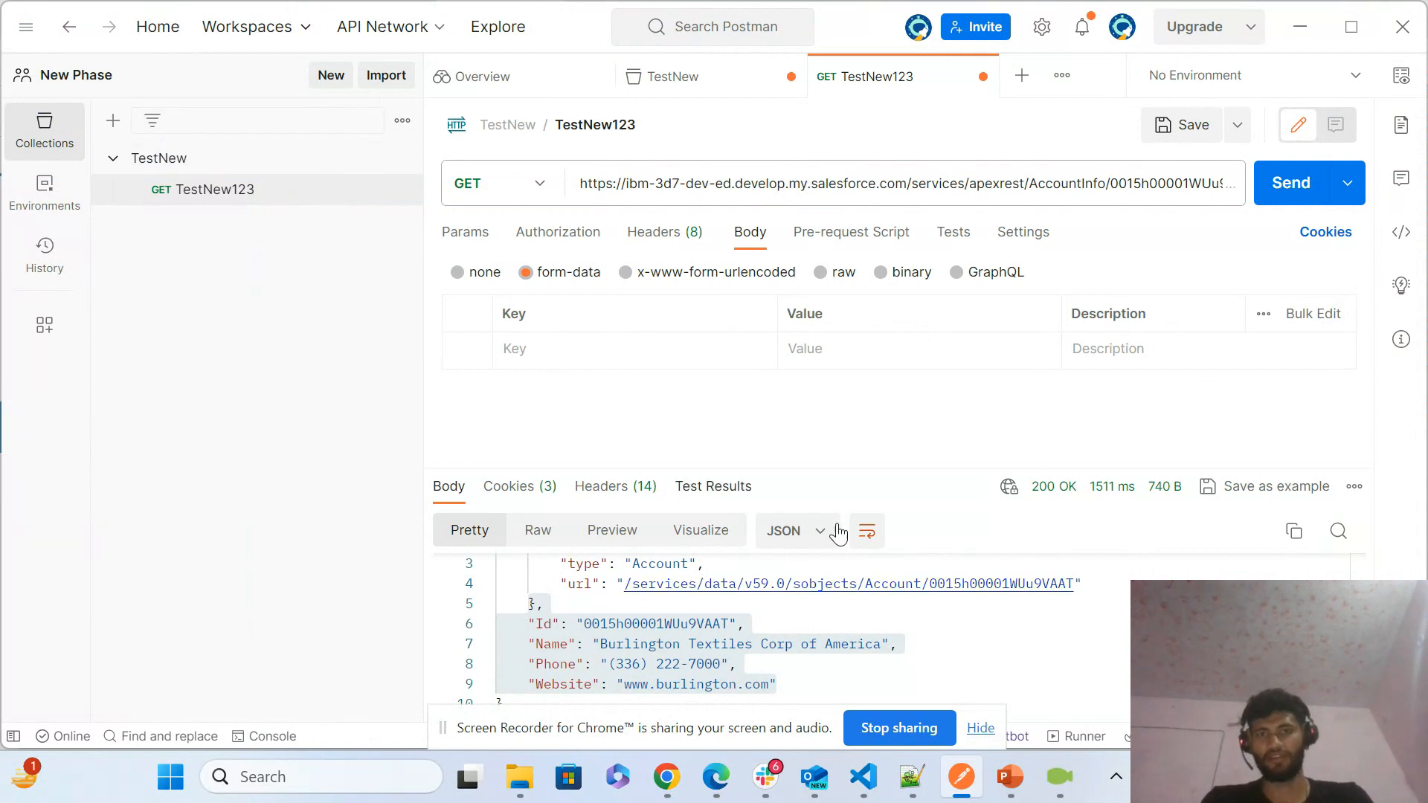
pyautogui.hotkey('alt', 'Tab')
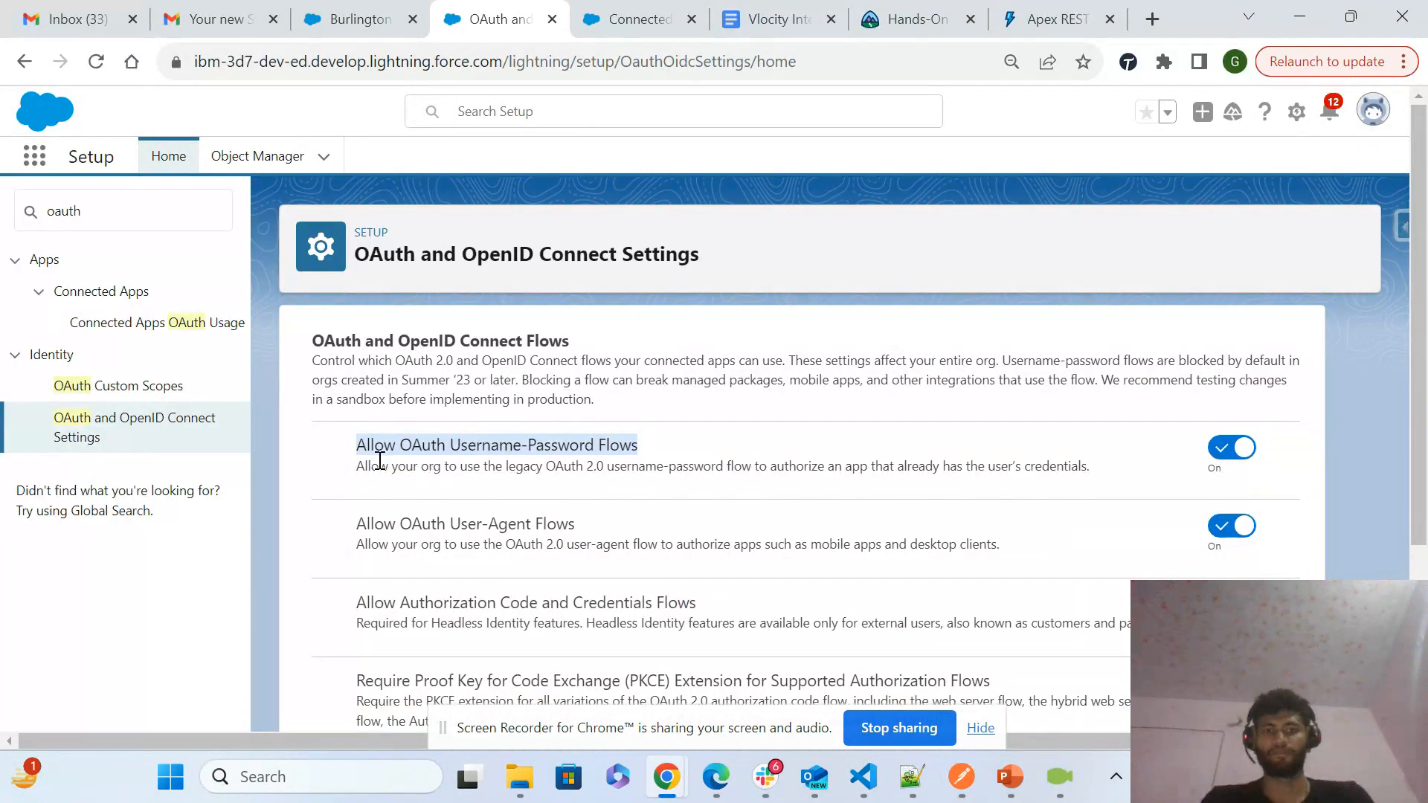
pyautogui.hotkey('alt', 'Tab')
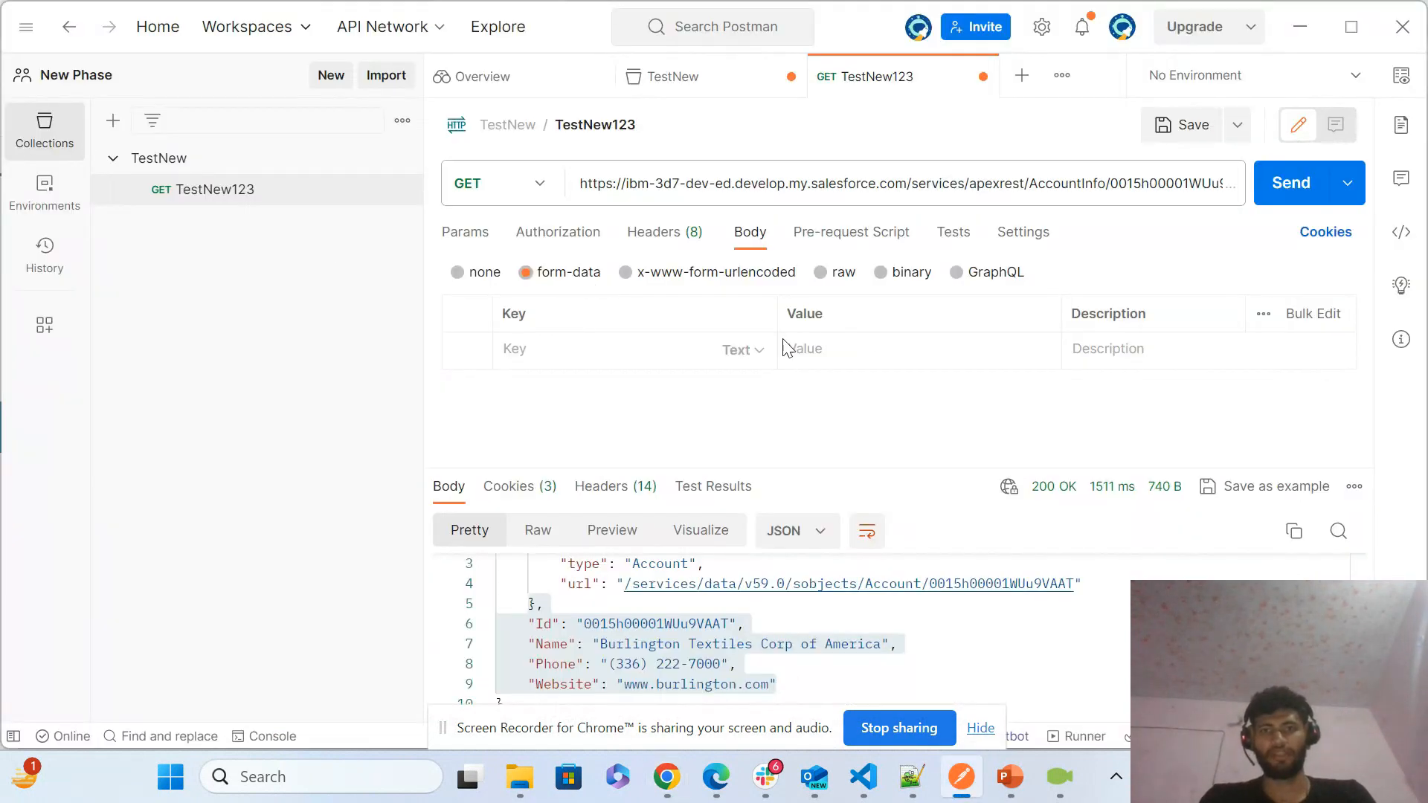
pyautogui.hotkey('alt', 'Tab')
pyautogui.hotkey('alt', 'Tab')
pyautogui.hotkey('alt', 'Tab')
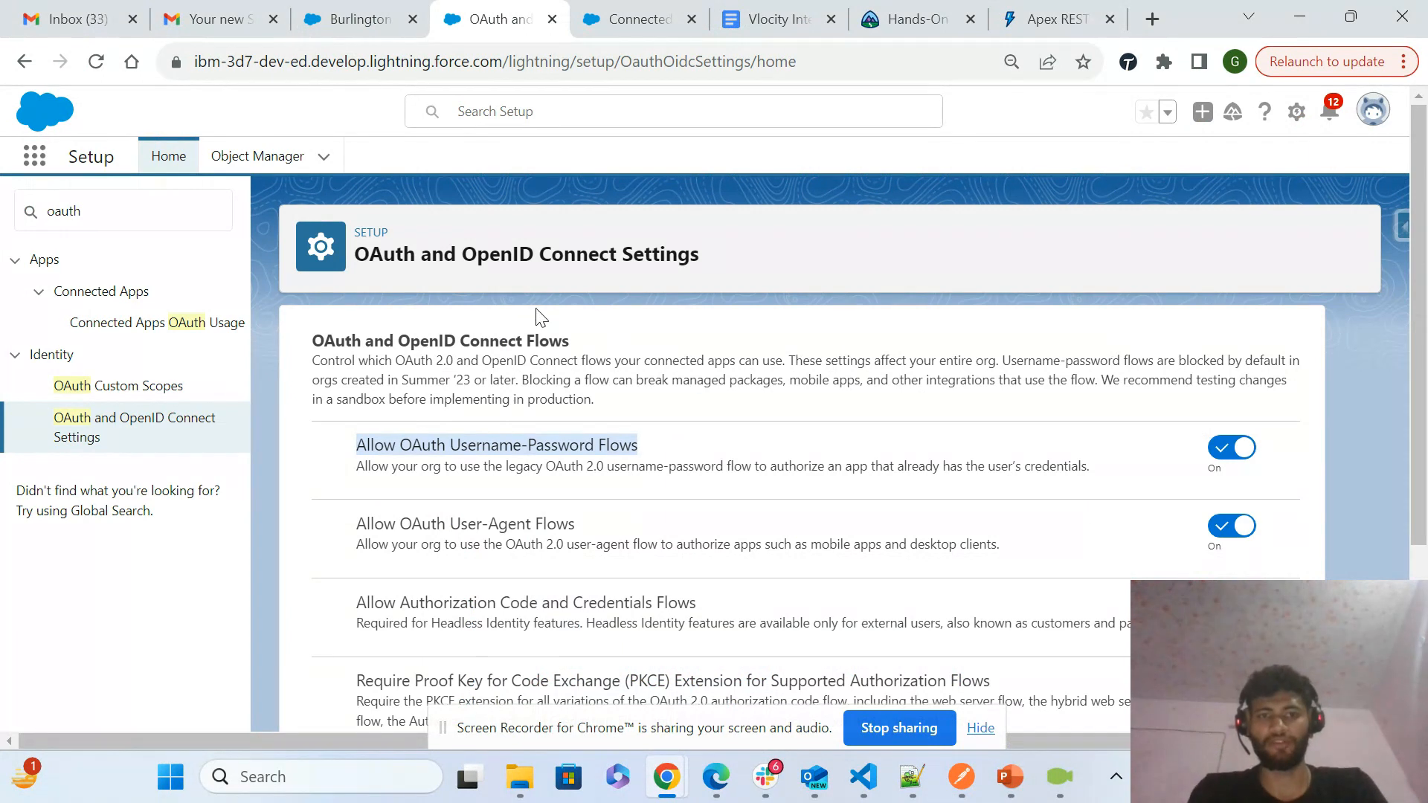